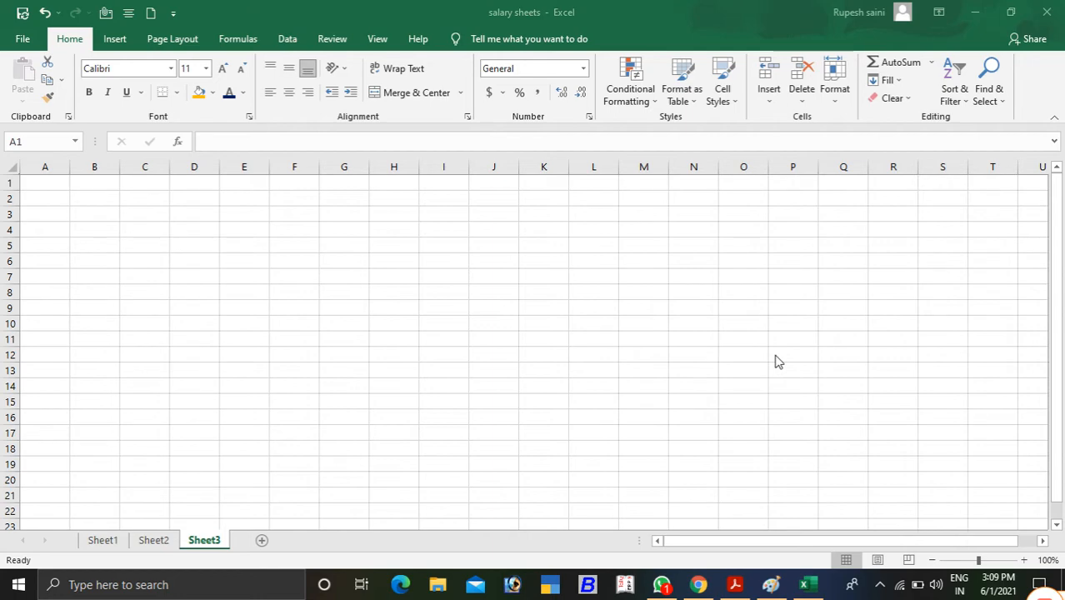
On Sheet2, start the first record in row 4 with serial number 1, the employee's name and the department "accounted".
{"action": "left_click", "coordinate": [479, 340]}
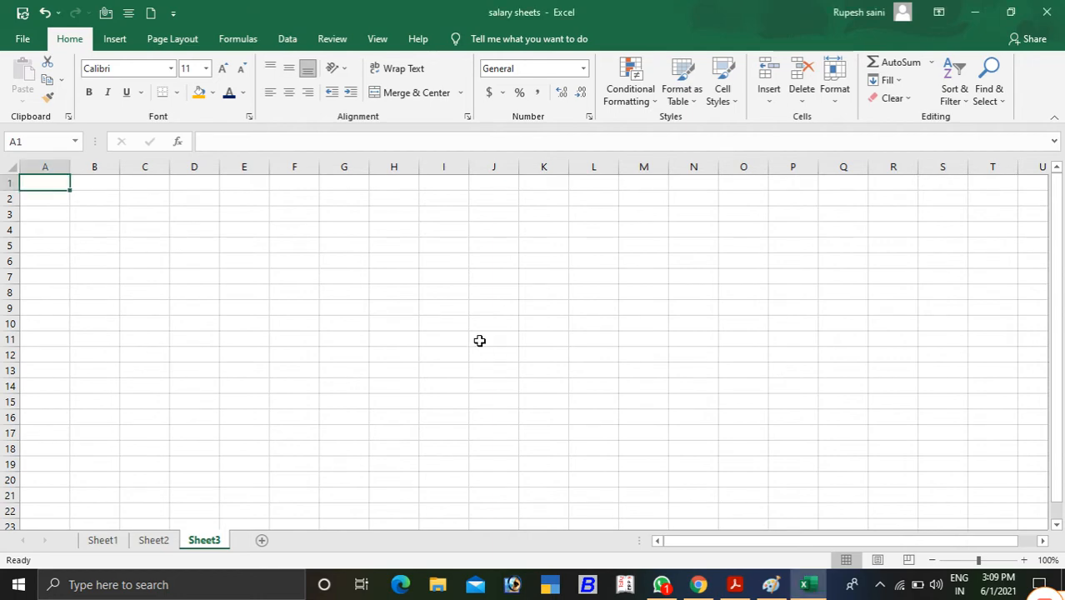
{"action": "left_click", "coordinate": [155, 544]}
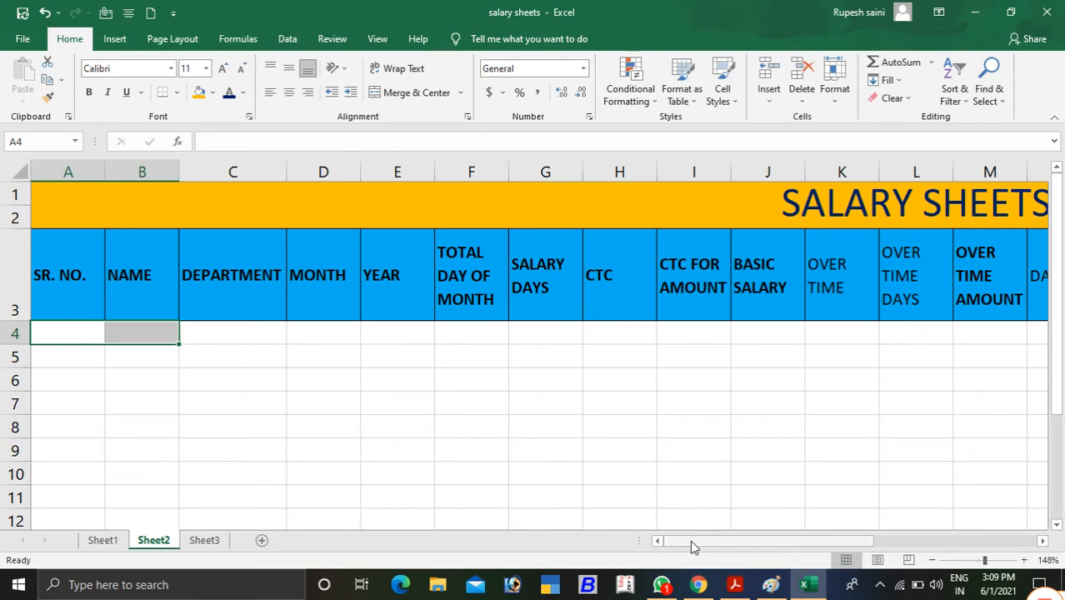
{"action": "left_click_drag", "start_coordinate": [691, 542], "coordinate": [655, 541]}
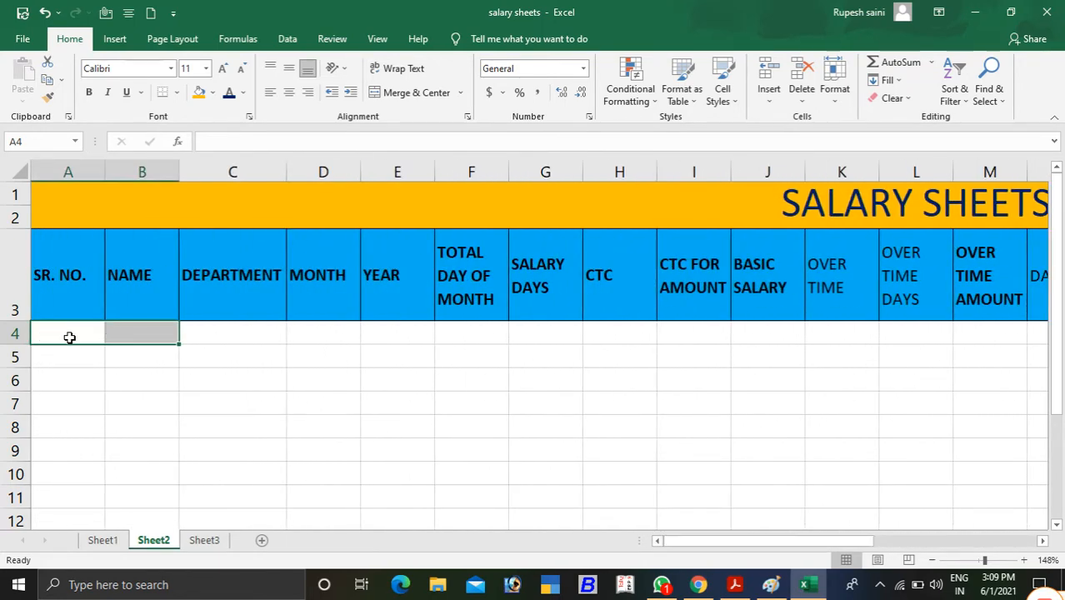
{"action": "left_click", "coordinate": [69, 336]}
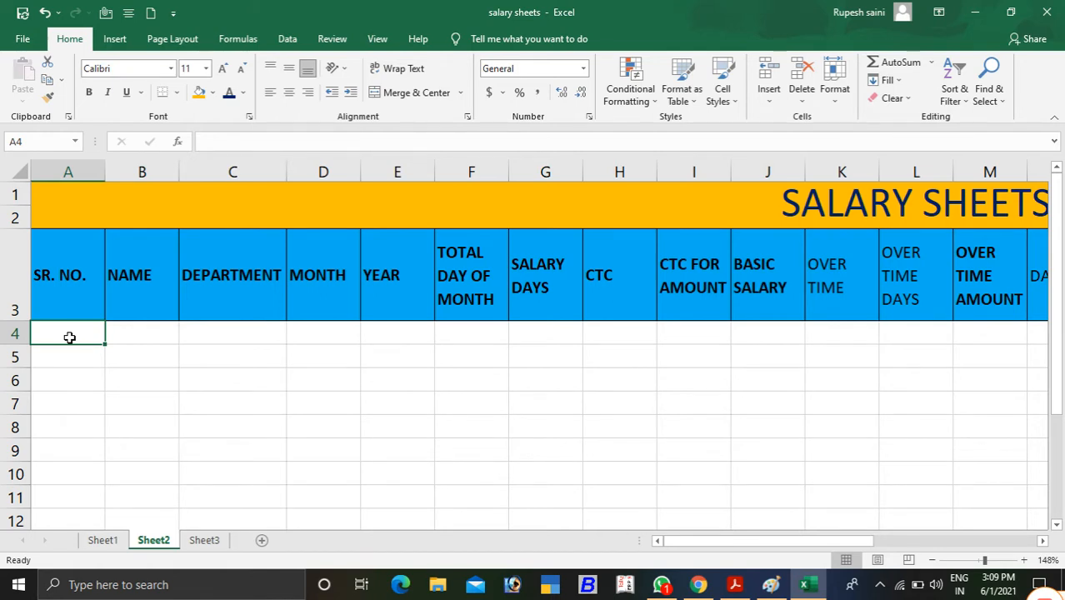
{"action": "type", "text": "1"}
{"action": "key", "text": "Tab"}
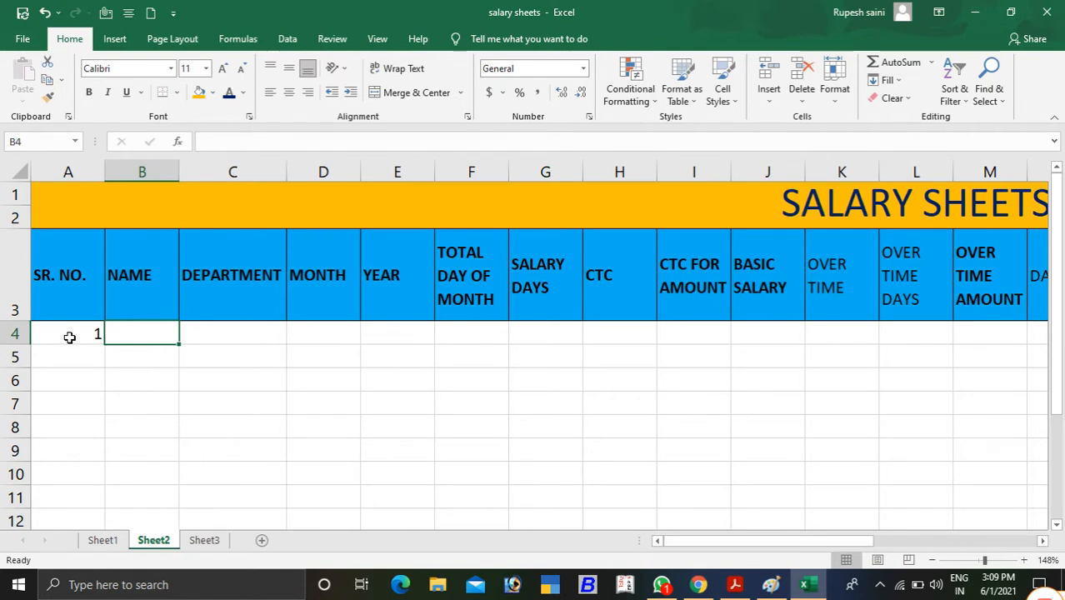
{"action": "type", "text": "saini"}
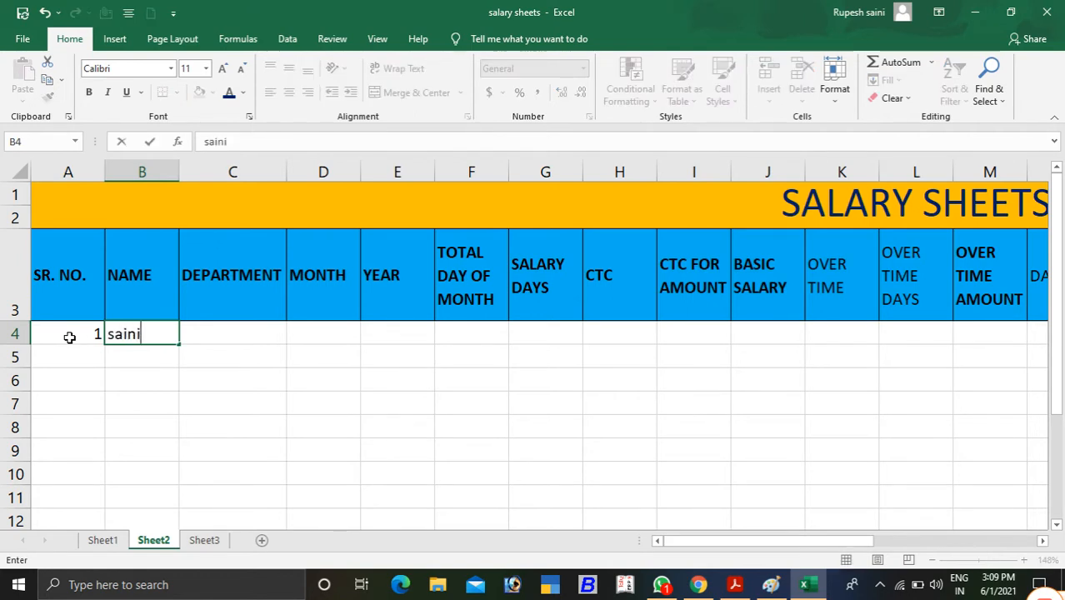
{"action": "key", "text": "Tab"}
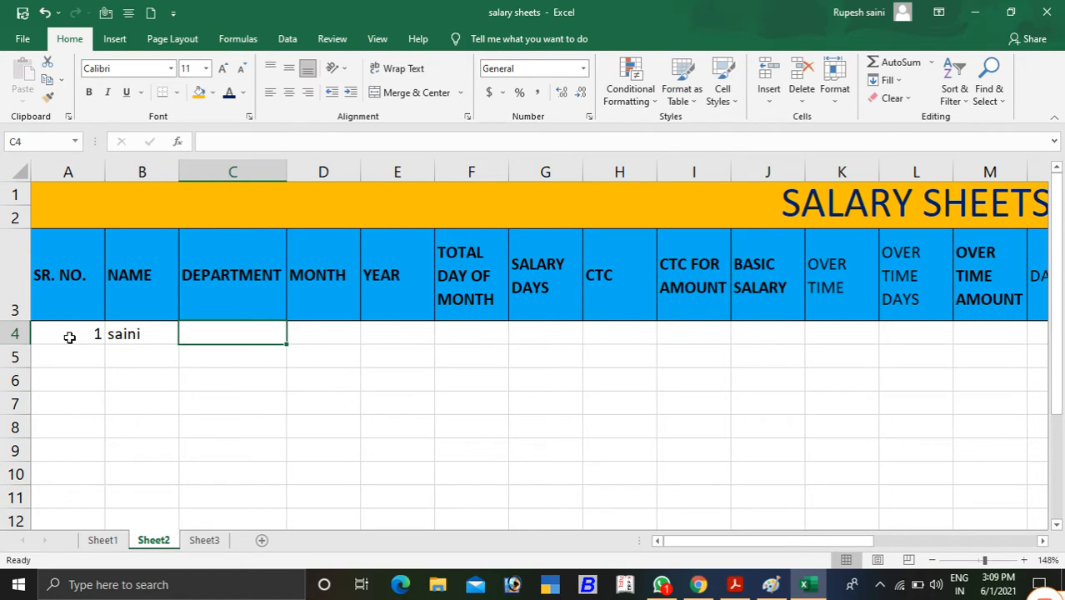
{"action": "type", "text": "acc"}
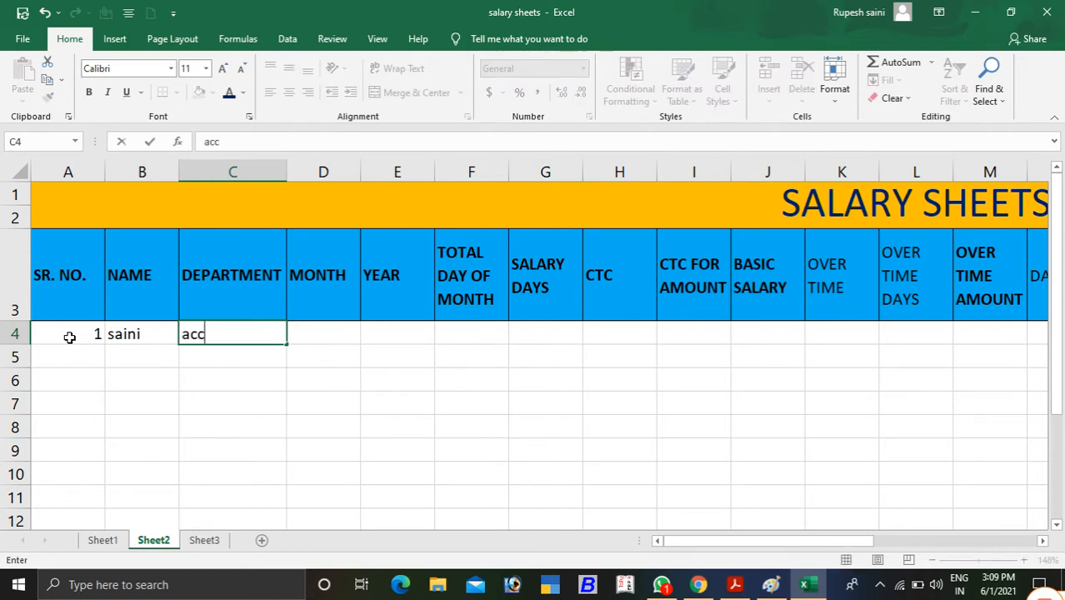
{"action": "type", "text": "ounted"}
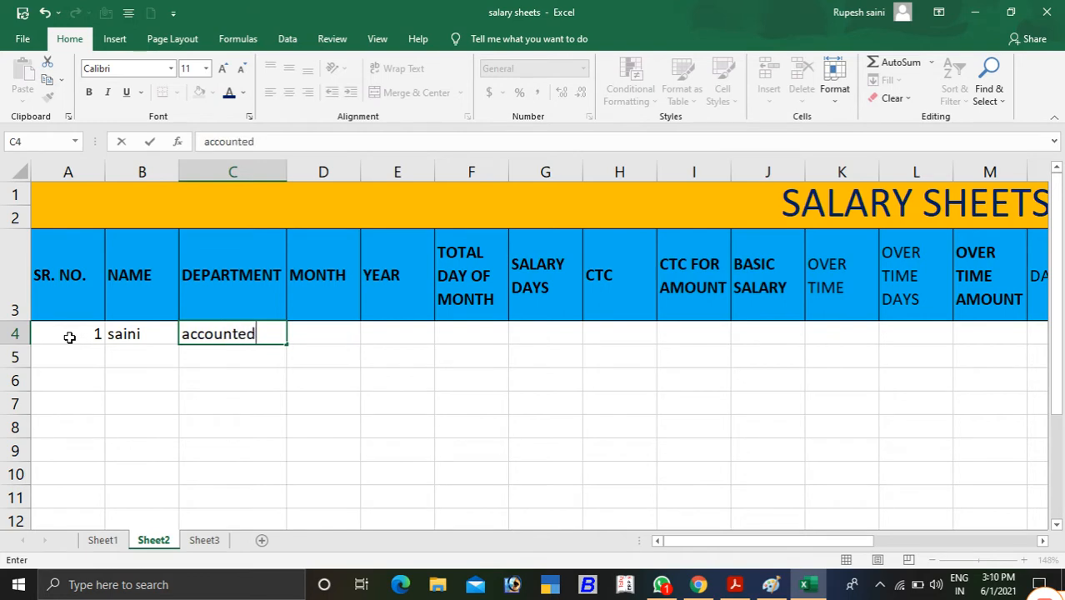
{"action": "key", "text": "Tab"}
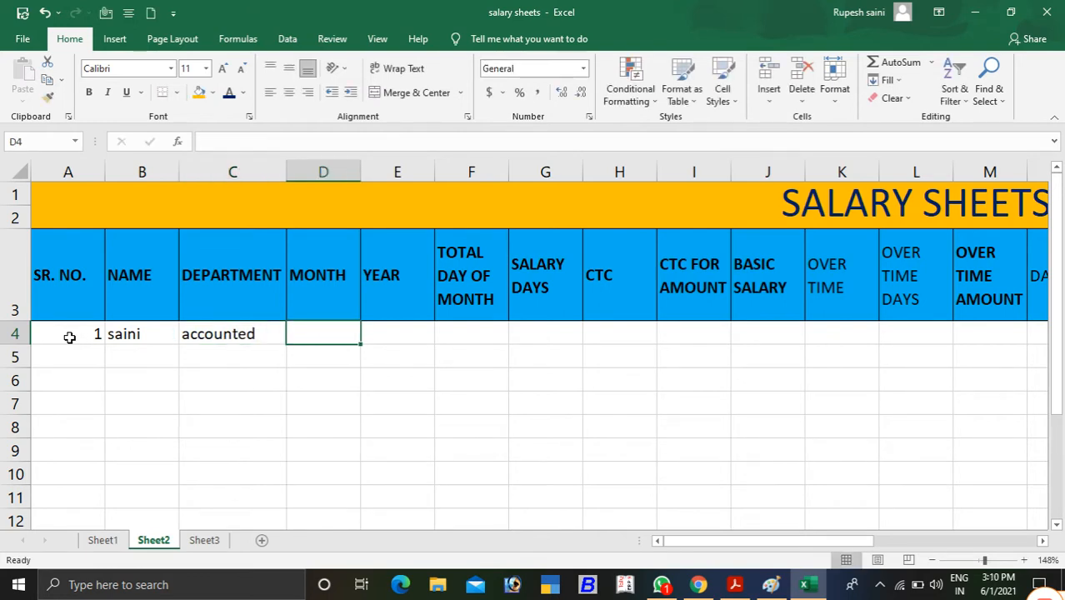
Fill in row 4's month as june, year as 2021 and total days of the month as 30.
{"action": "left_click", "coordinate": [412, 329]}
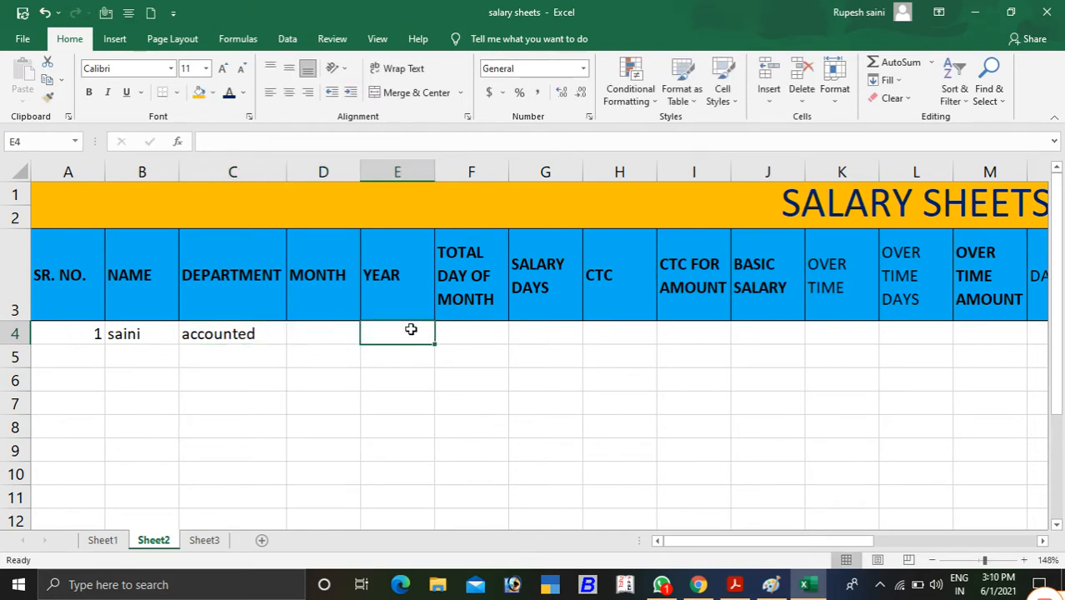
{"action": "left_click", "coordinate": [340, 333]}
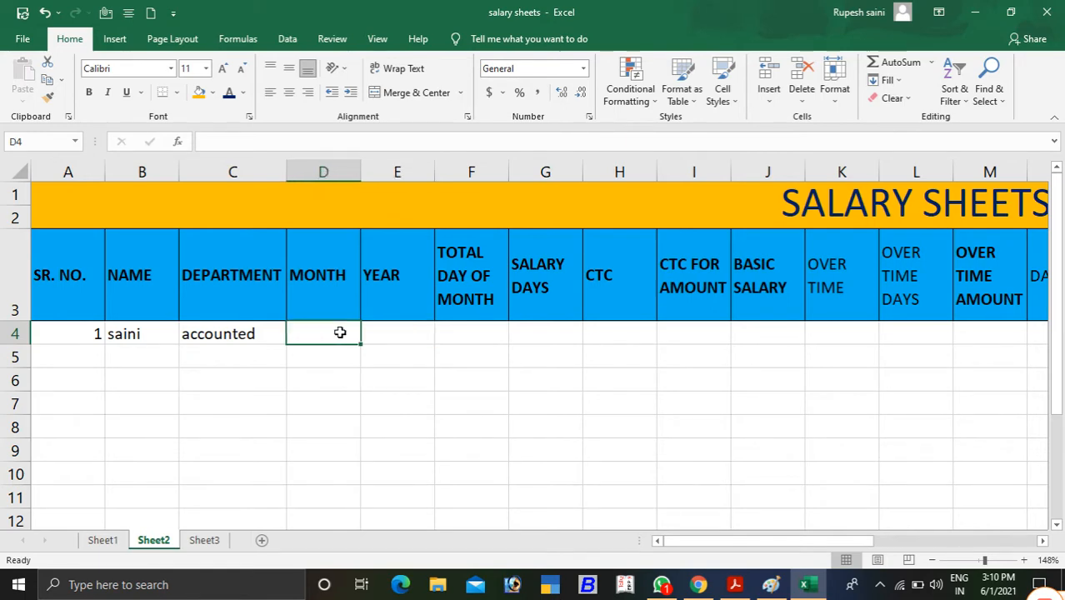
{"action": "type", "text": "june"}
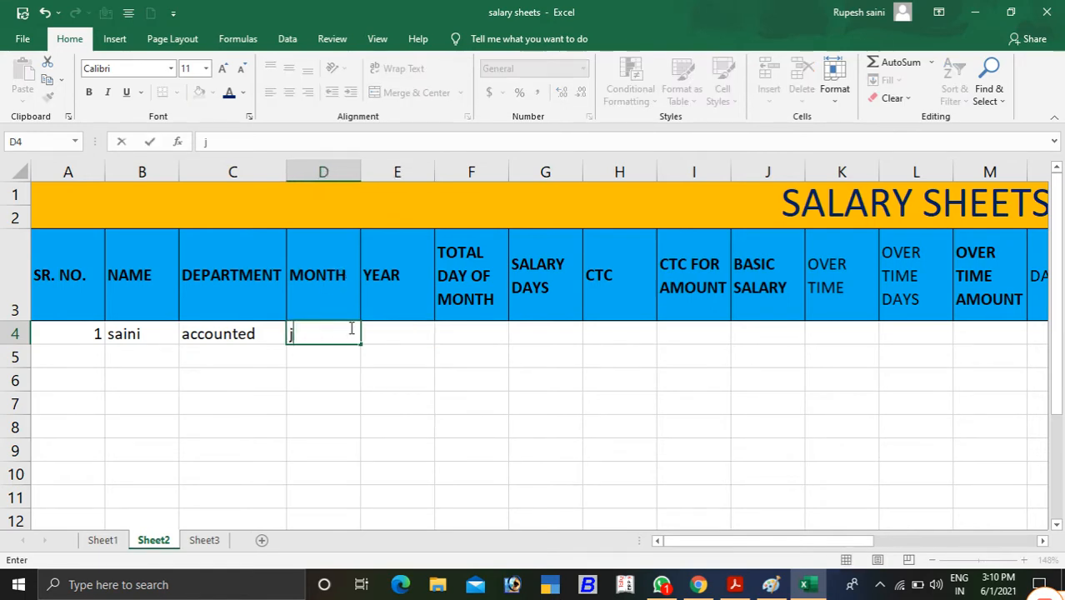
{"action": "left_click", "coordinate": [409, 329]}
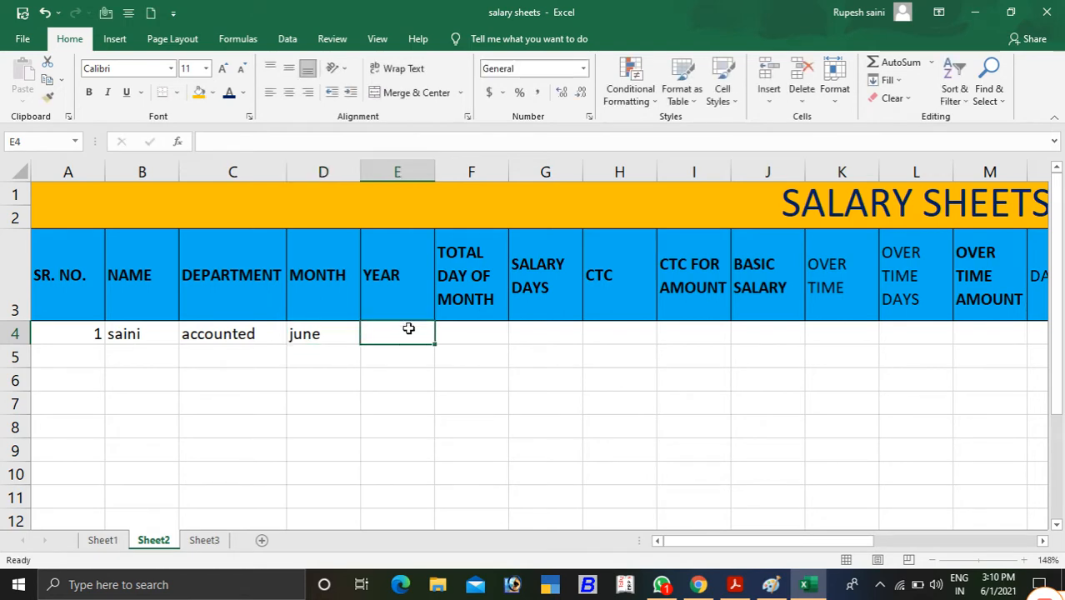
{"action": "type", "text": "2021"}
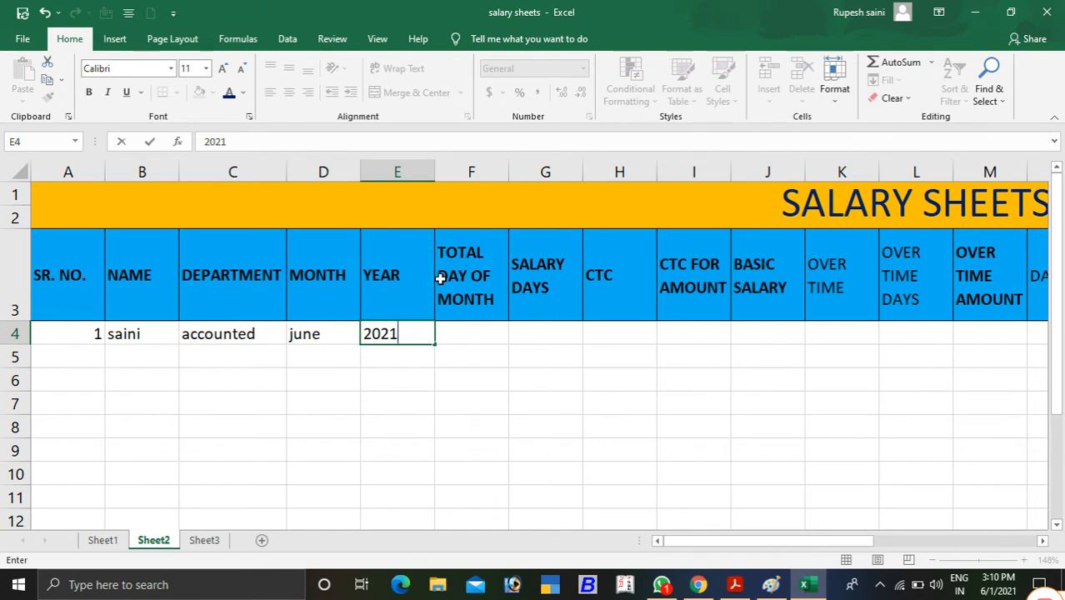
{"action": "left_click", "coordinate": [469, 334]}
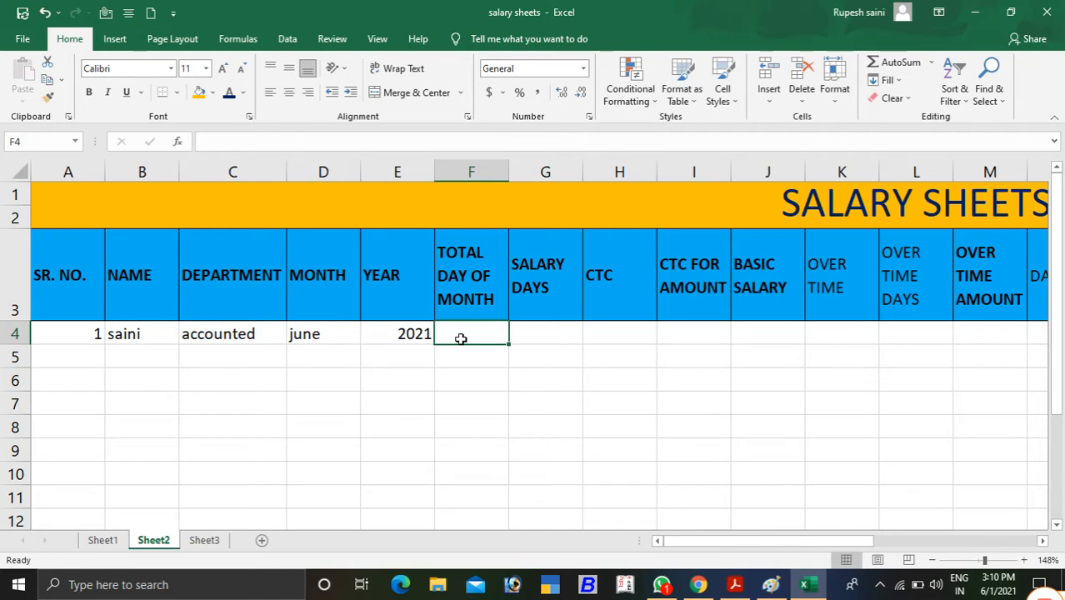
{"action": "type", "text": "30"}
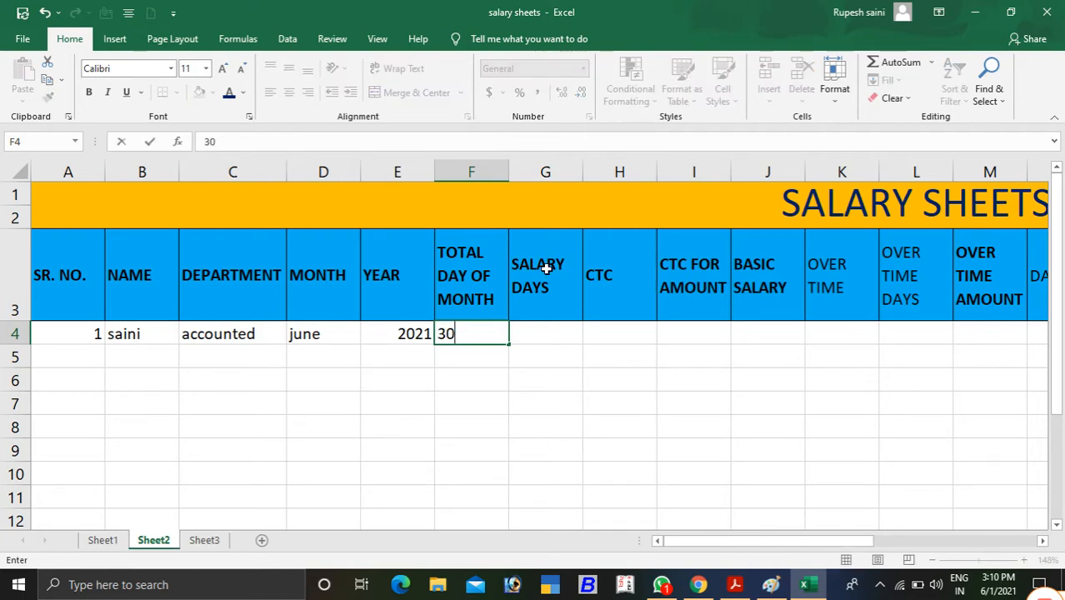
Enter a CTC of 15000 and 25 salary days for the employee in row 4.
{"action": "left_click", "coordinate": [542, 318]}
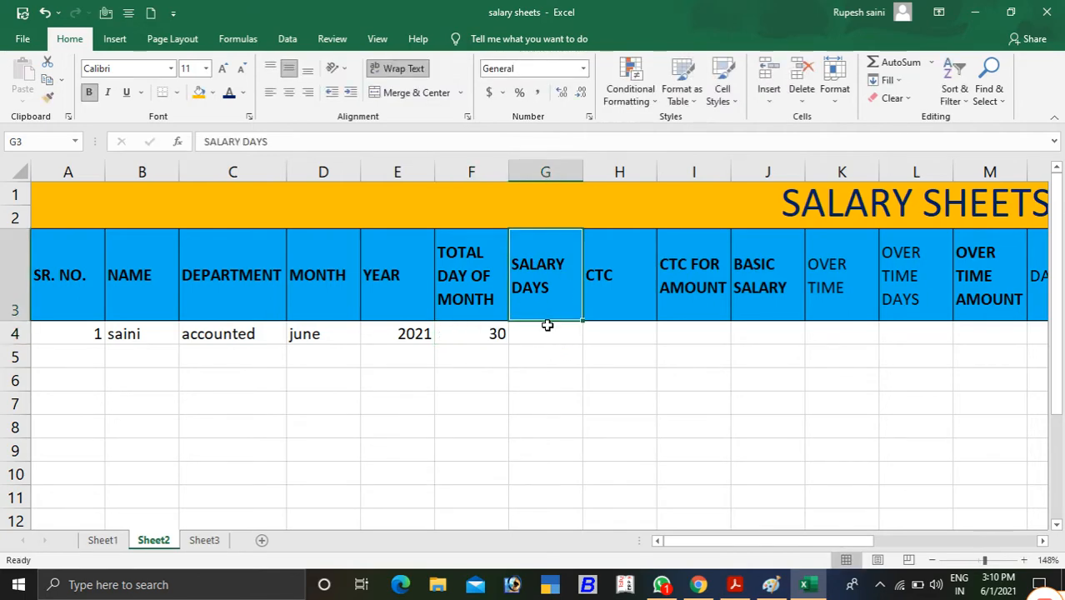
{"action": "left_click", "coordinate": [547, 326]}
{"action": "left_click", "coordinate": [628, 317]}
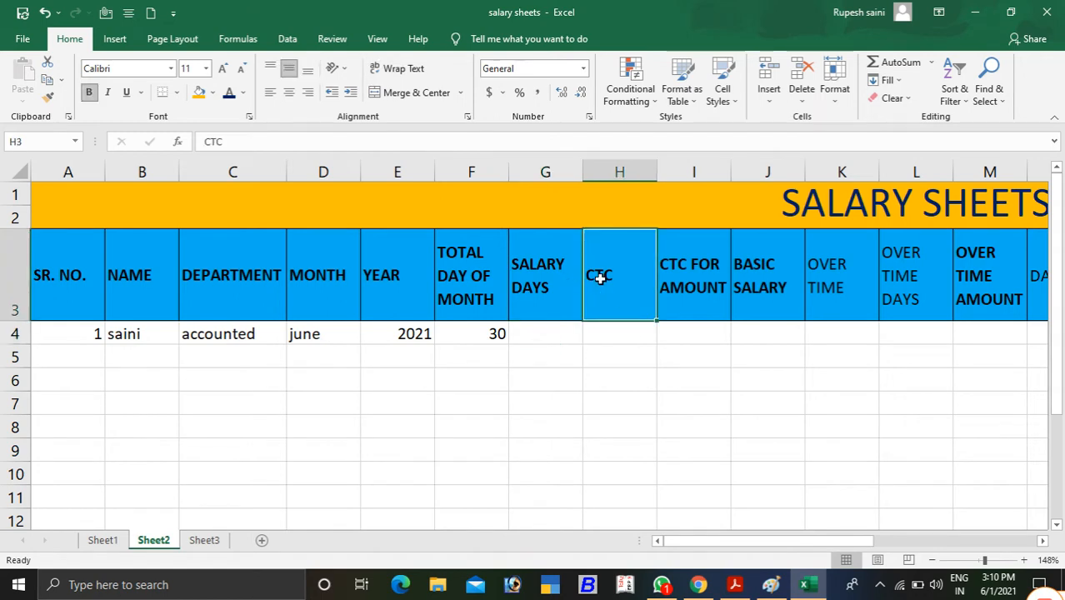
{"action": "left_click", "coordinate": [605, 332]}
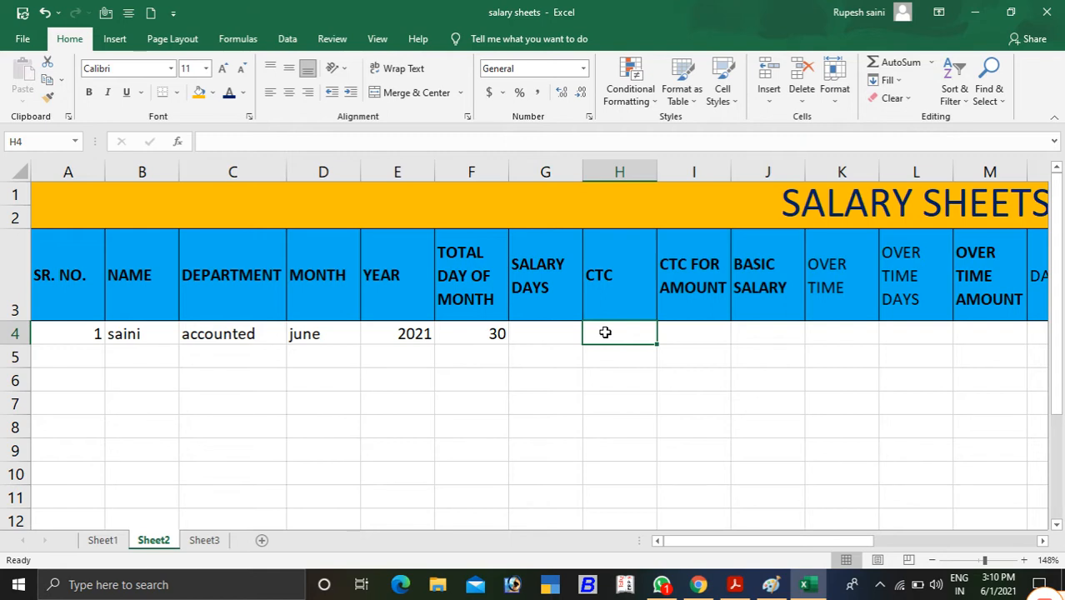
{"action": "type", "text": "15000"}
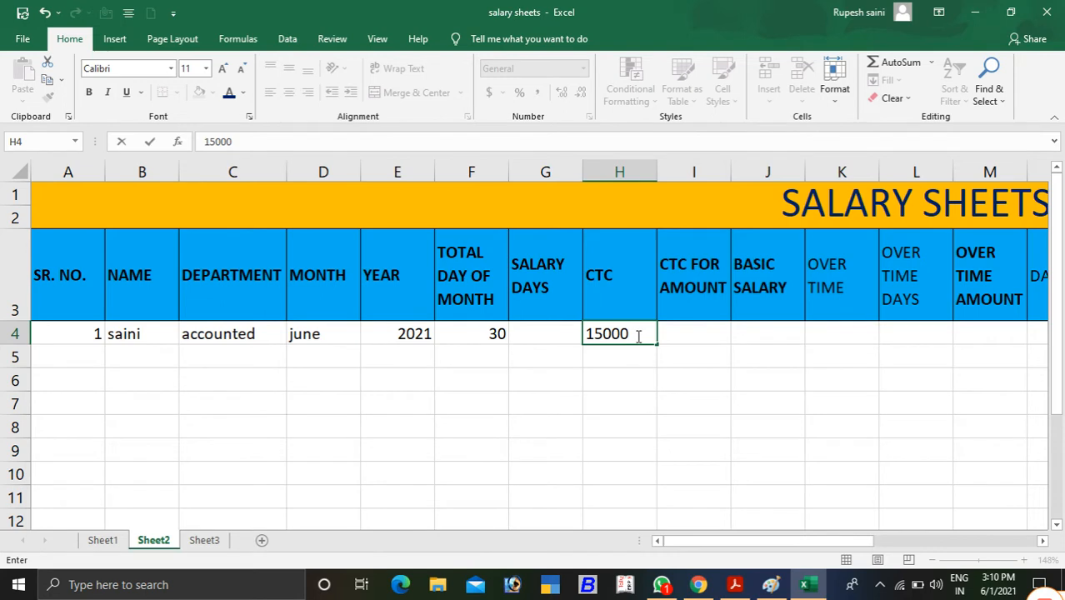
{"action": "left_click", "coordinate": [549, 340]}
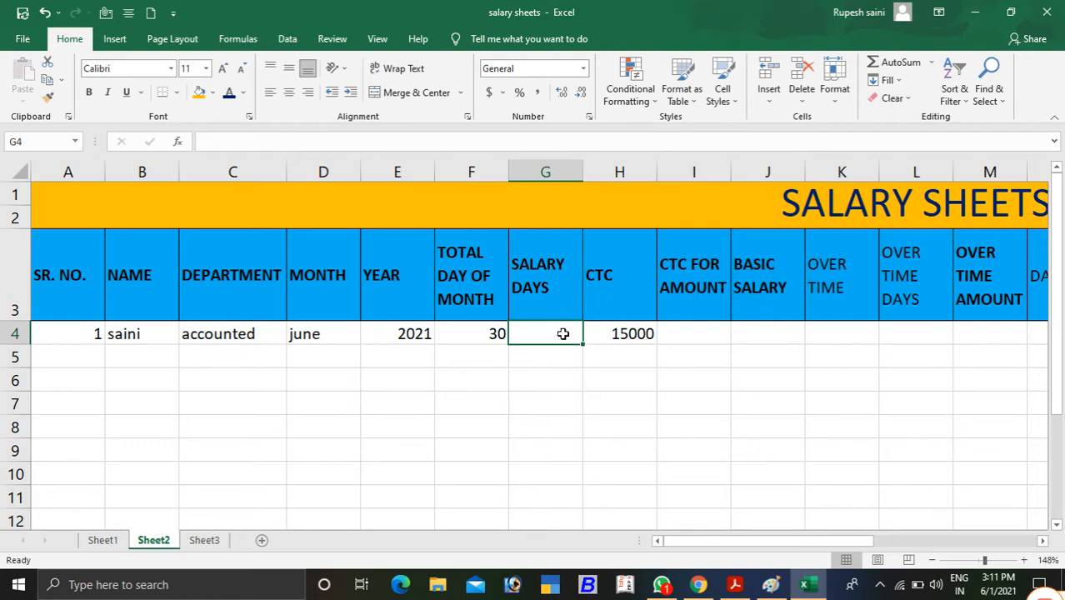
{"action": "type", "text": "25"}
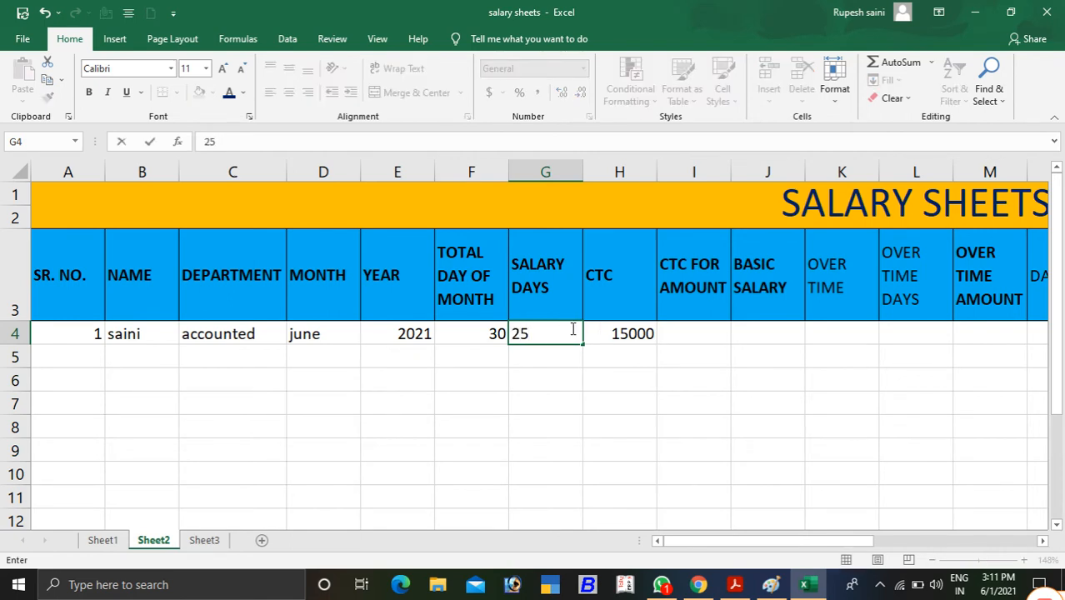
Calculate the CTC for amount in I4 with the formula =H4*G4/30.
{"action": "left_click", "coordinate": [685, 334]}
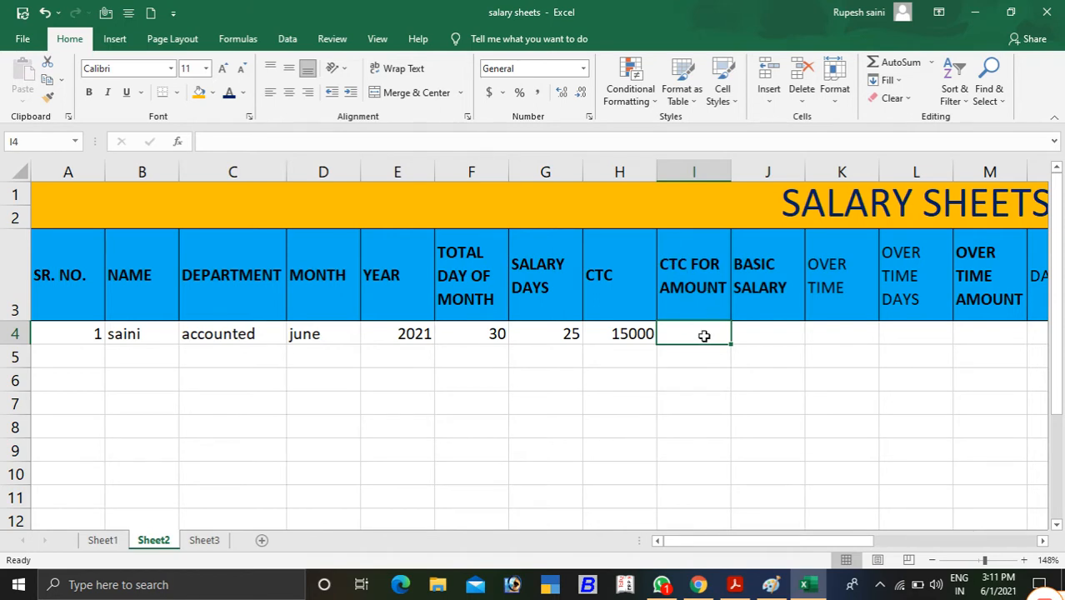
{"action": "type", "text": "="}
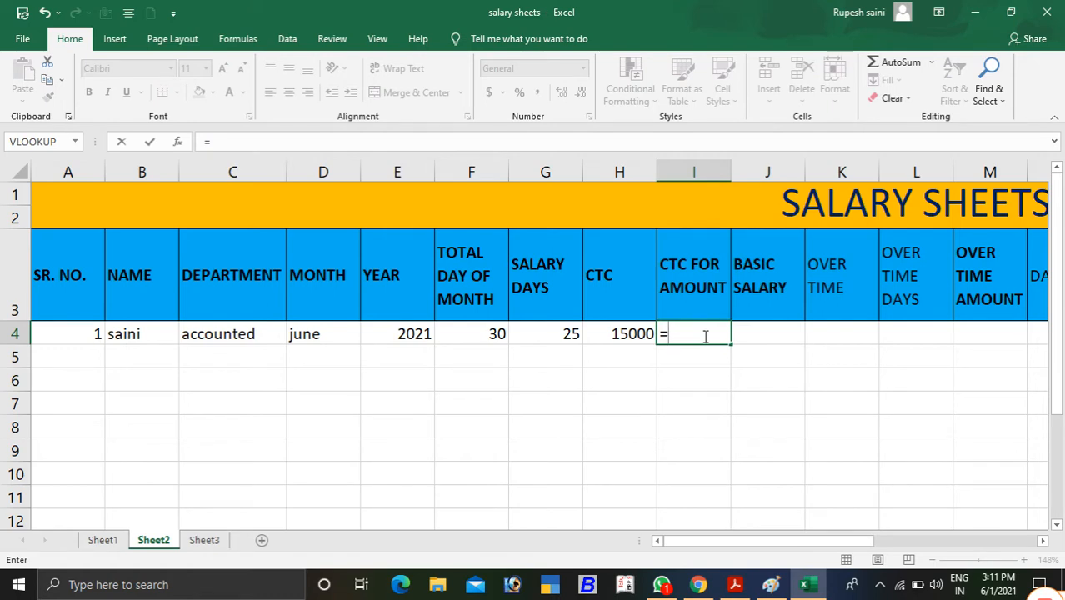
{"action": "key", "text": "Left"}
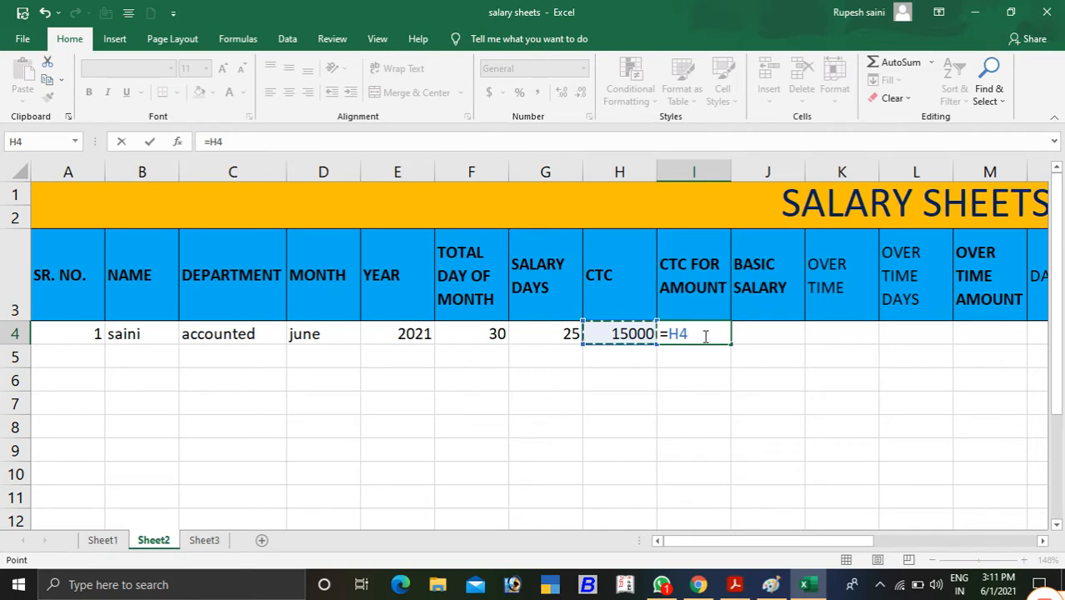
{"action": "type", "text": "*"}
{"action": "key", "text": "Left"}
{"action": "key", "text": "Left"}
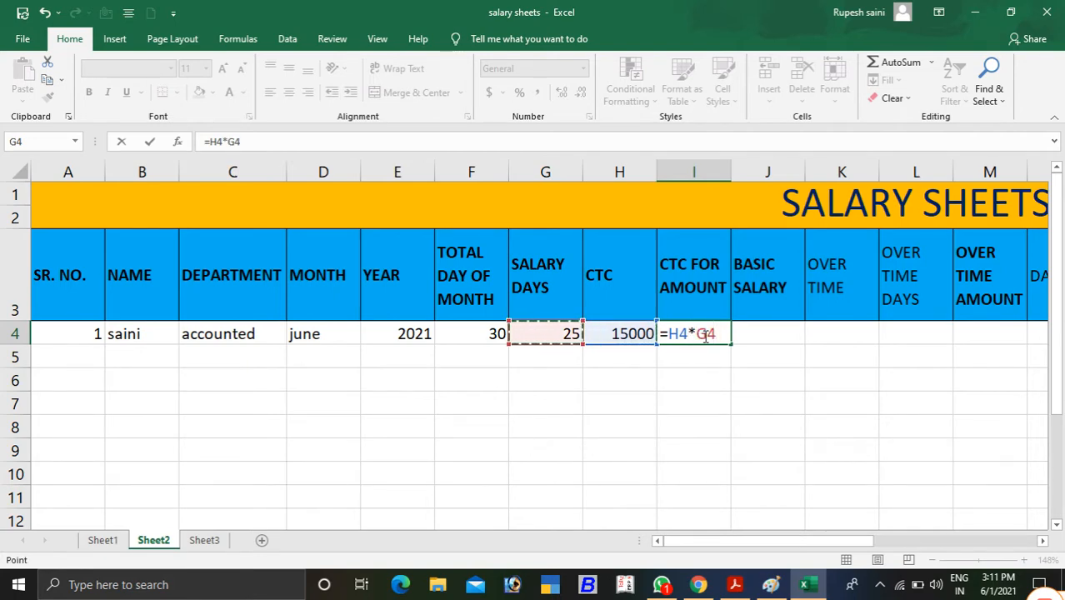
{"action": "type", "text": "/30"}
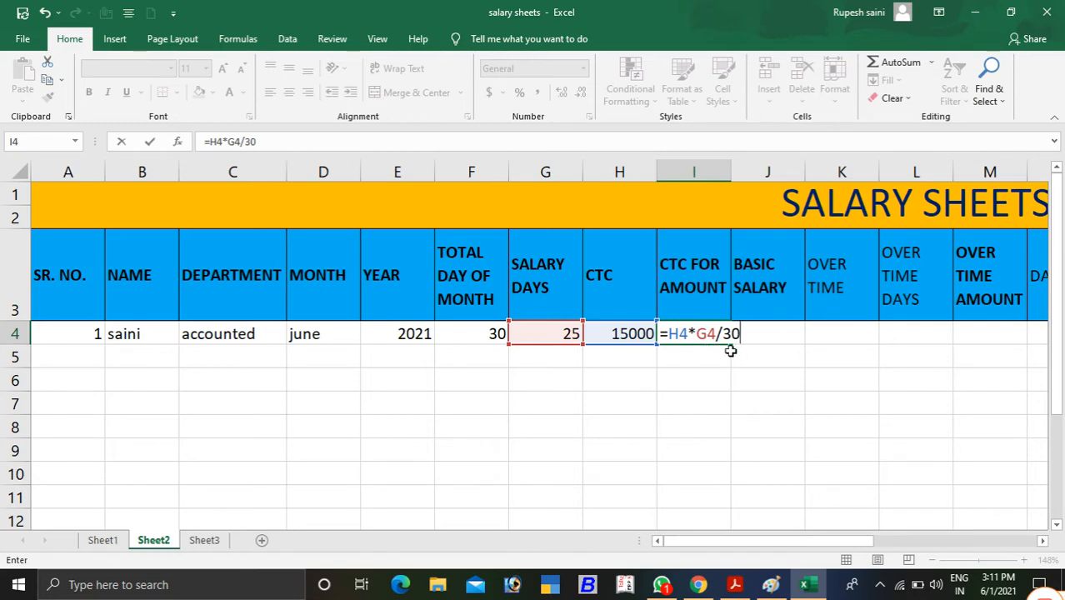
{"action": "key", "text": "Return"}
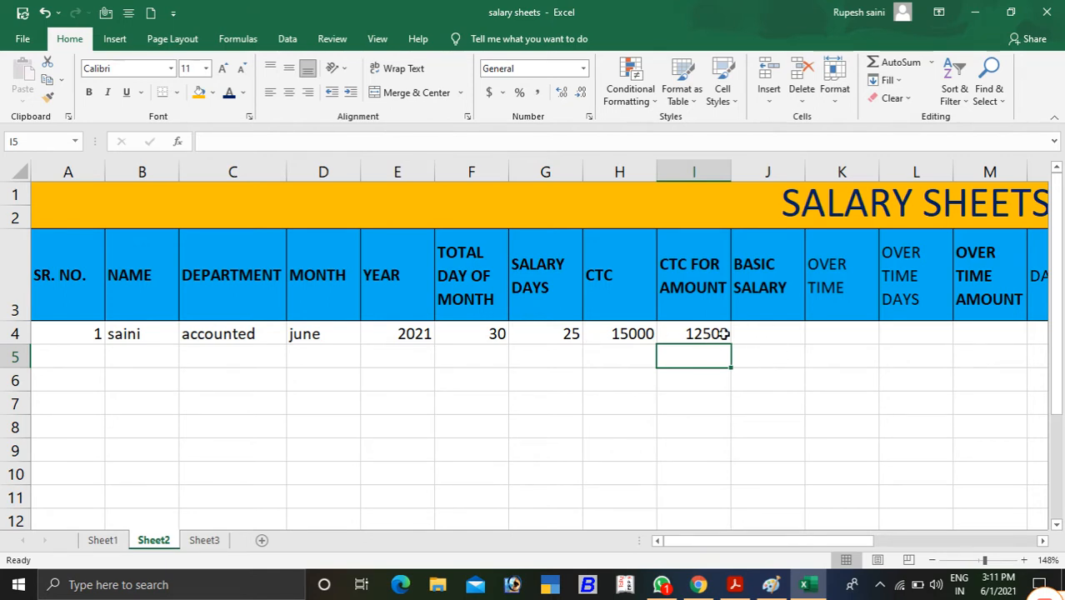
Calculate the basic salary in J4 as 100% of the CTC for amount with the formula =I4*100%.
{"action": "left_click", "coordinate": [752, 337]}
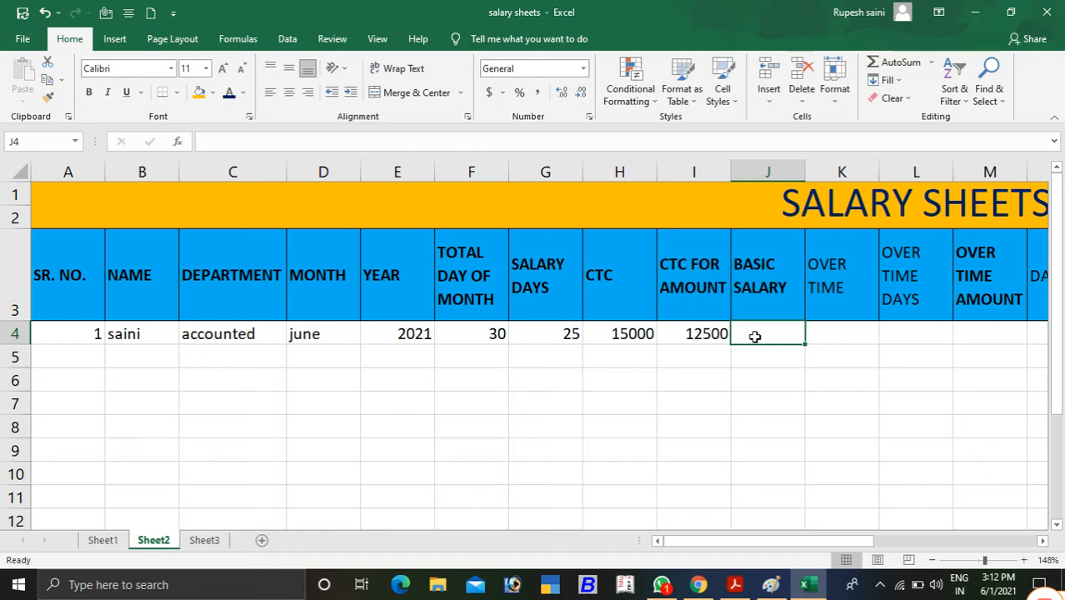
{"action": "type", "text": "="}
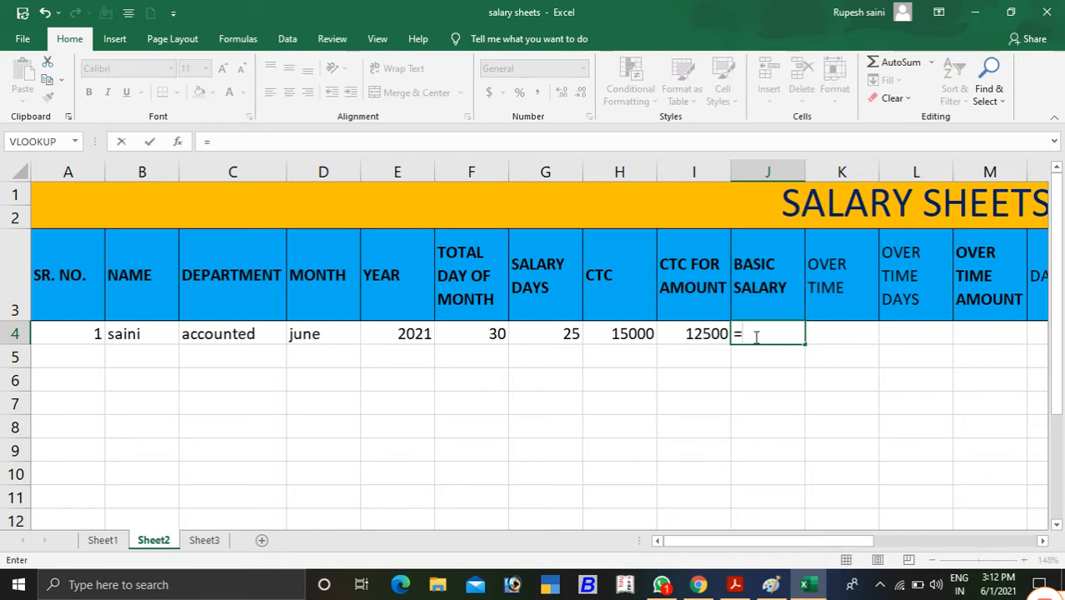
{"action": "key", "text": "Left"}
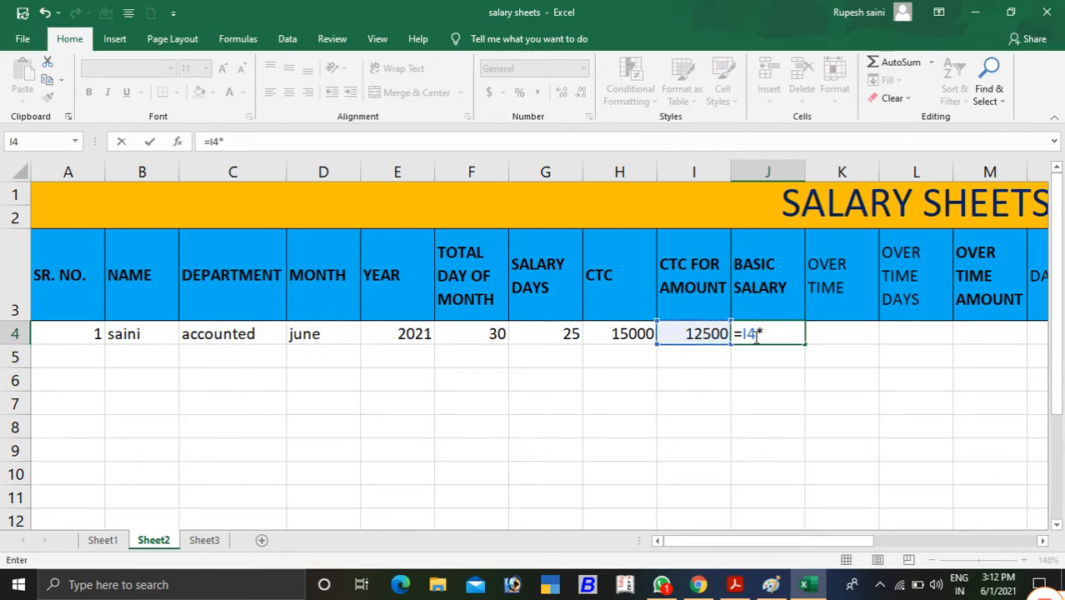
{"action": "type", "text": "100%"}
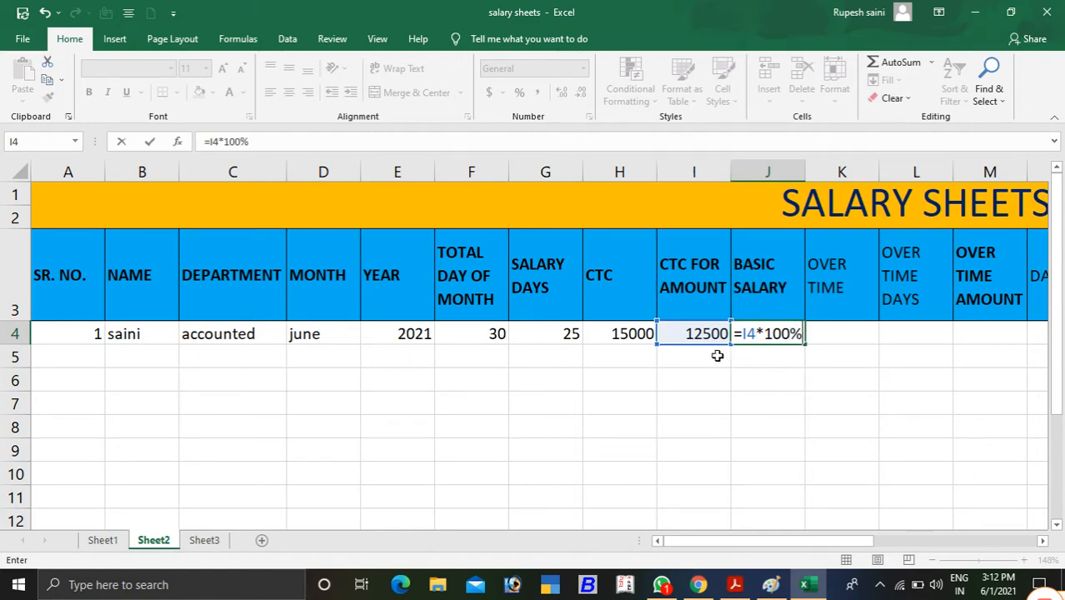
{"action": "key", "text": "Return"}
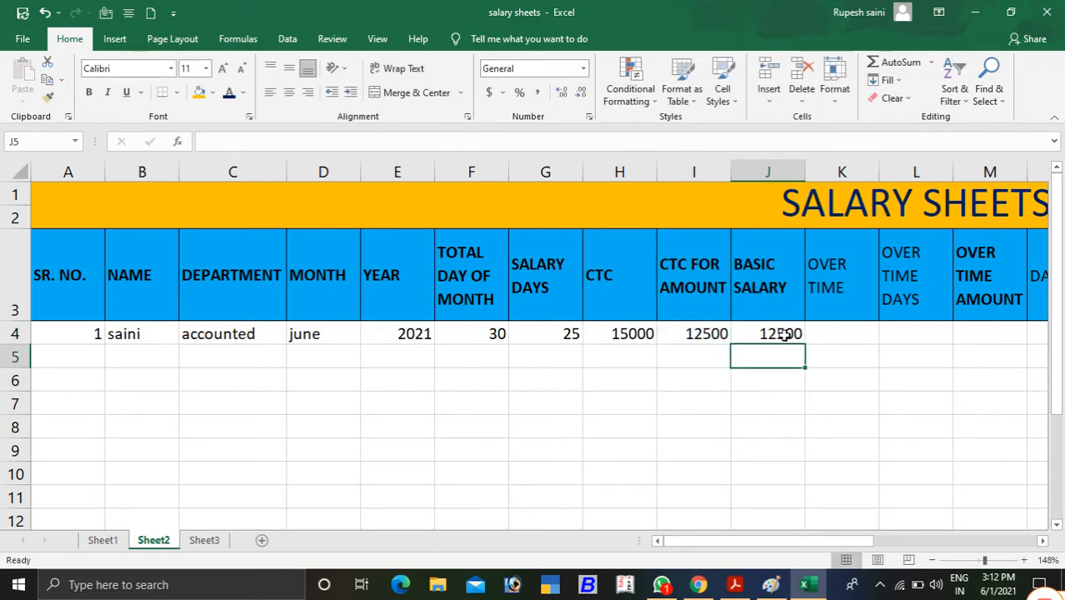
{"action": "left_click", "coordinate": [784, 335]}
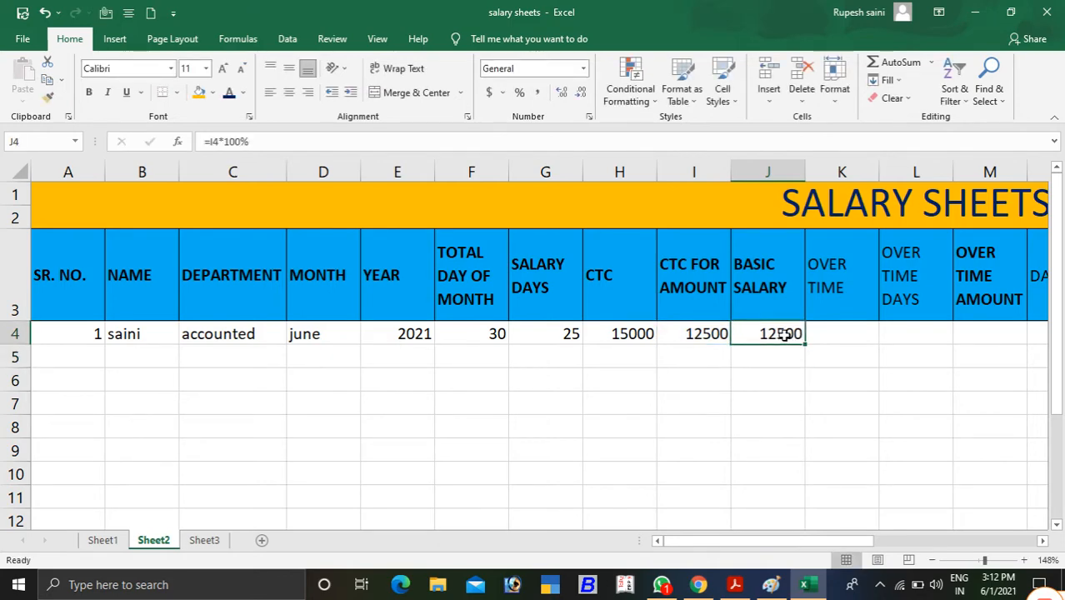
Change the basic salary formula in J4 to take 90% of the CTC for amount, =I4*90%.
{"action": "left_click", "coordinate": [243, 142]}
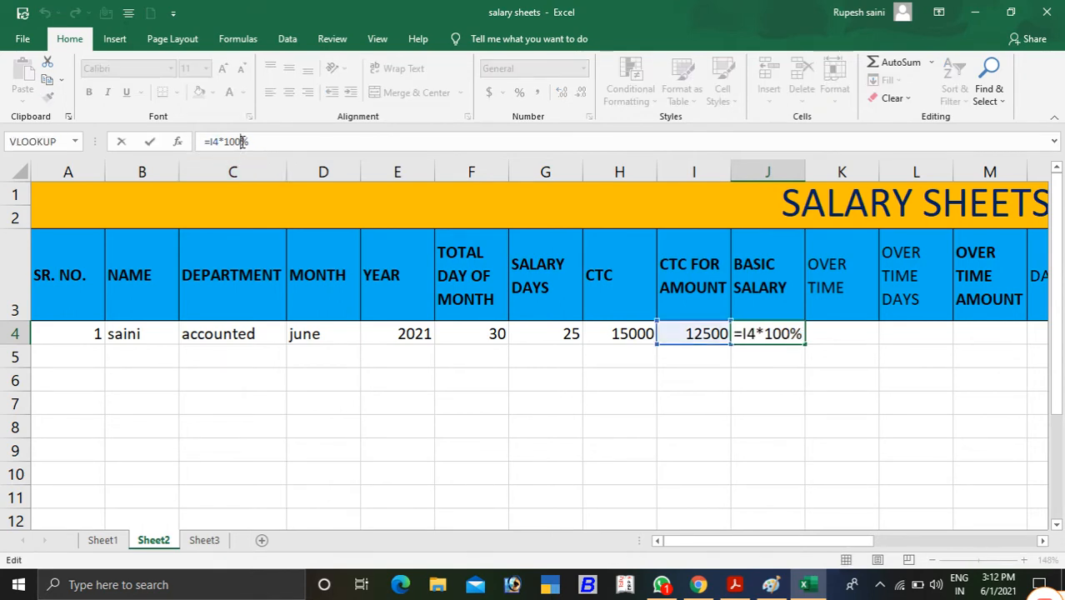
{"action": "key", "text": "BackSpace"}
{"action": "key", "text": "BackSpace"}
{"action": "key", "text": "BackSpace"}
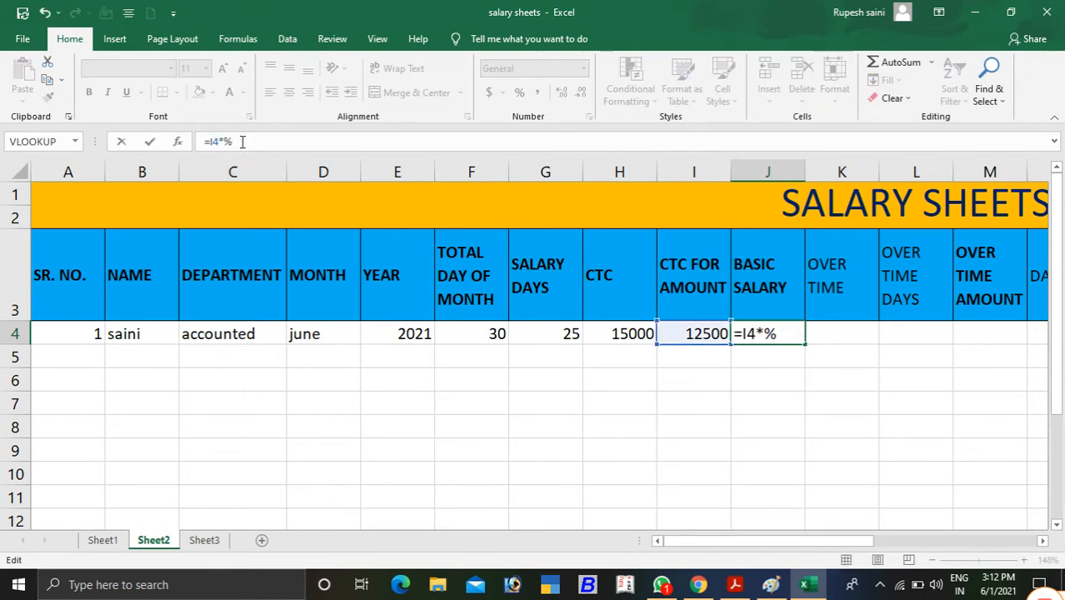
{"action": "type", "text": "90"}
{"action": "key", "text": "Return"}
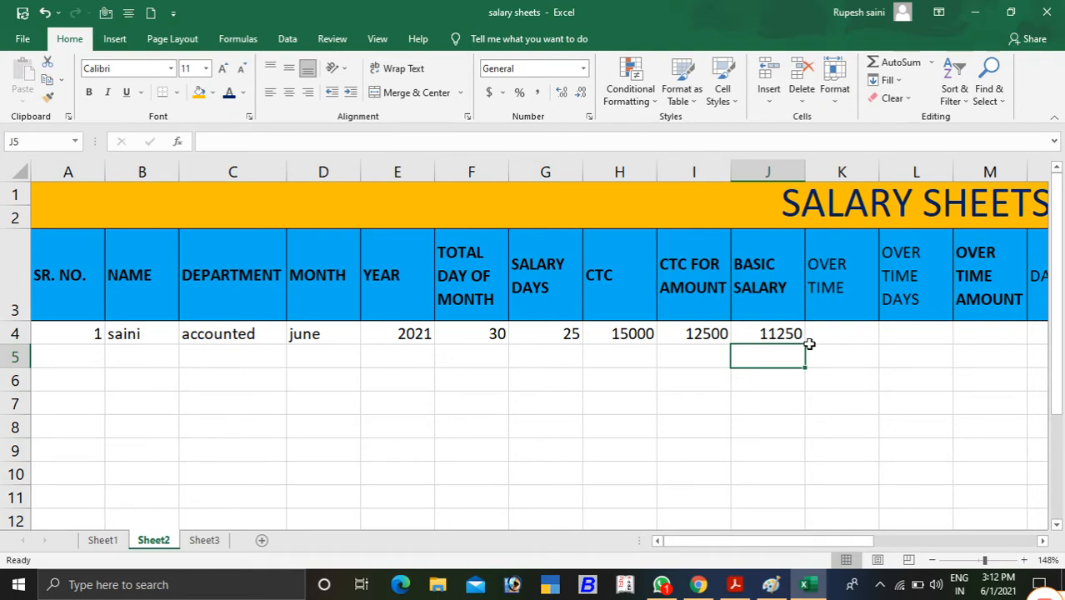
Set the percentage in the basic salary formula in J4 back to 100%, making it =I4*100%.
{"action": "left_click", "coordinate": [768, 331]}
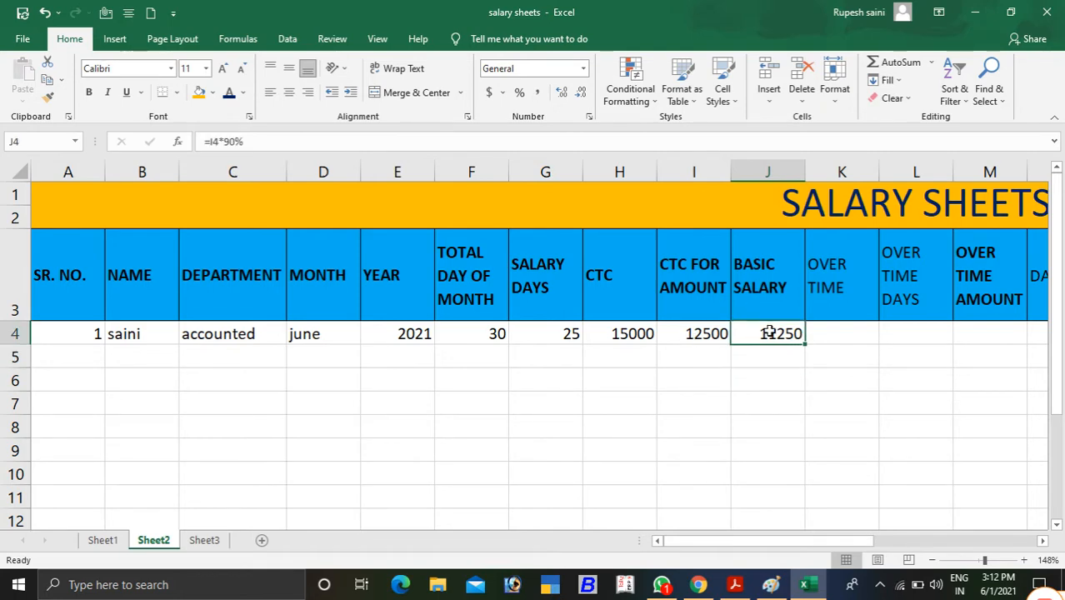
{"action": "left_click", "coordinate": [236, 141]}
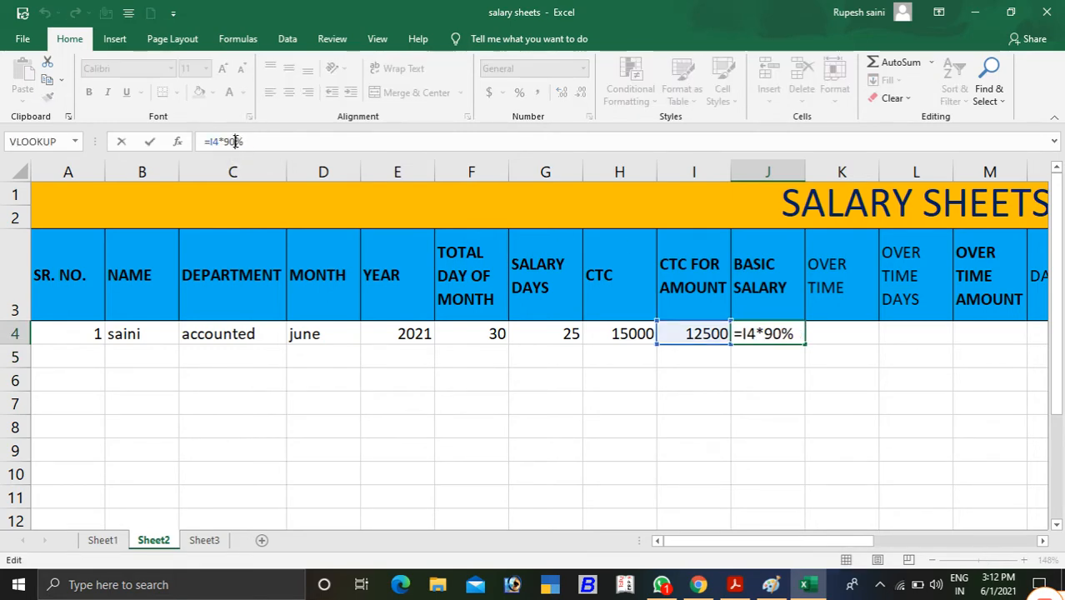
{"action": "key", "text": "BackSpace"}
{"action": "key", "text": "BackSpace"}
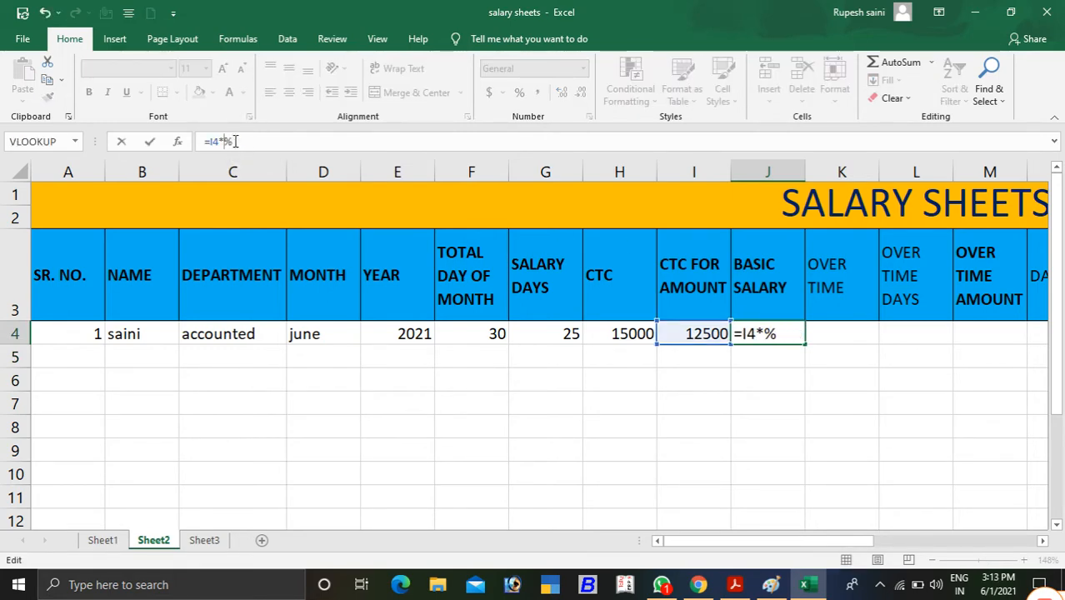
{"action": "type", "text": "100"}
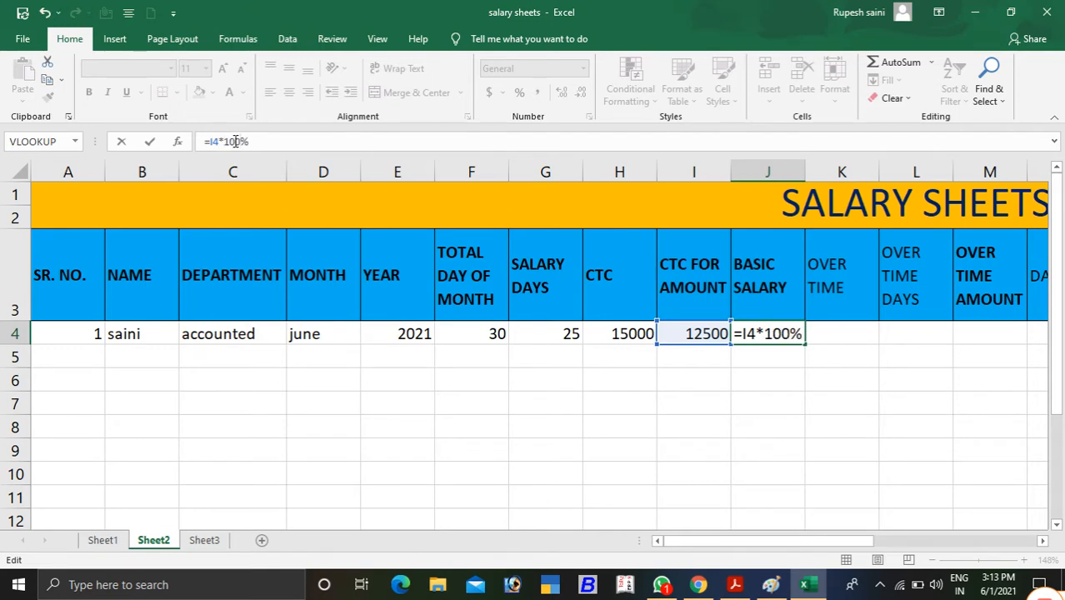
{"action": "key", "text": "Return"}
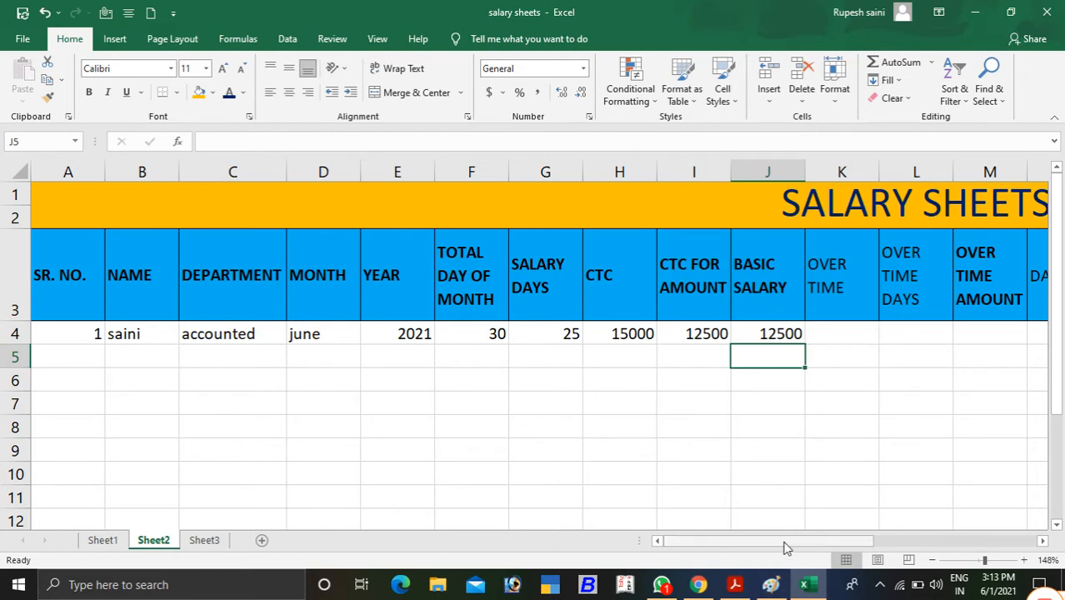
Enter 16 as the employee's over time in K4.
{"action": "left_click_drag", "start_coordinate": [786, 547], "coordinate": [828, 544]}
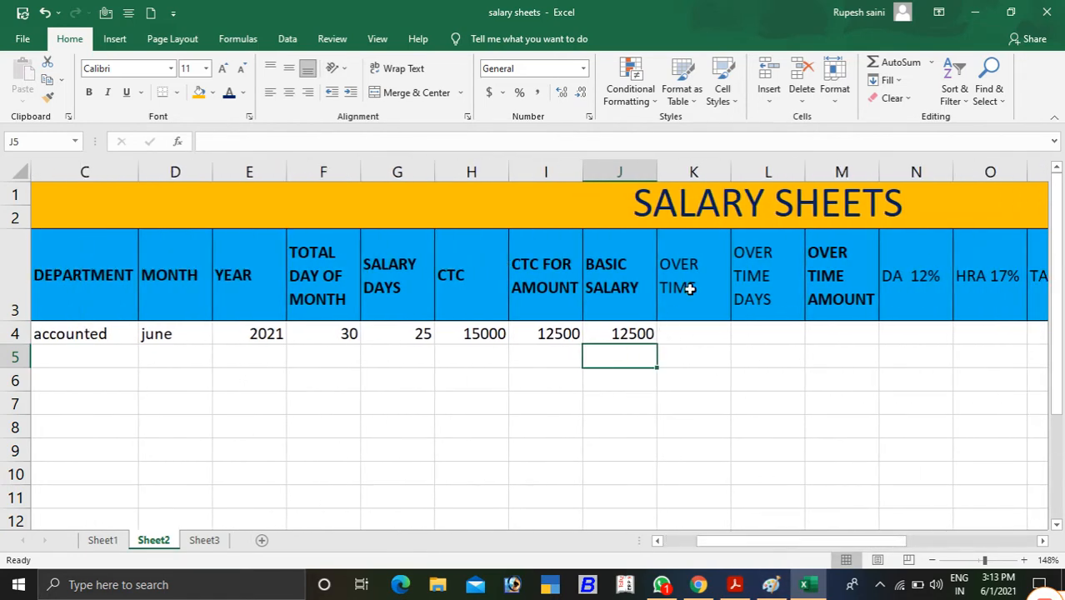
{"action": "left_click", "coordinate": [702, 333]}
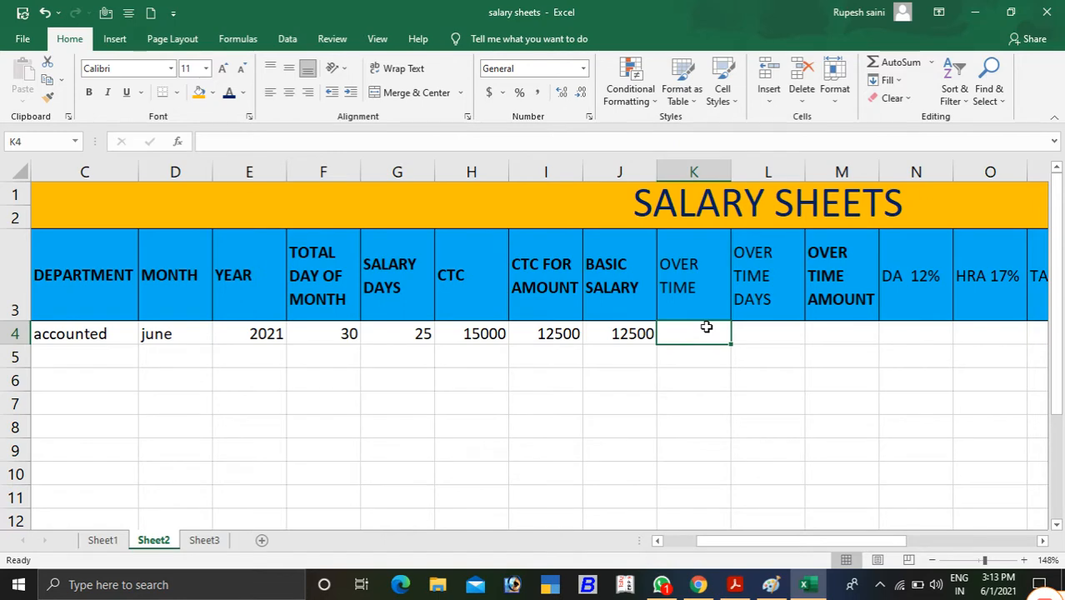
{"action": "type", "text": "16"}
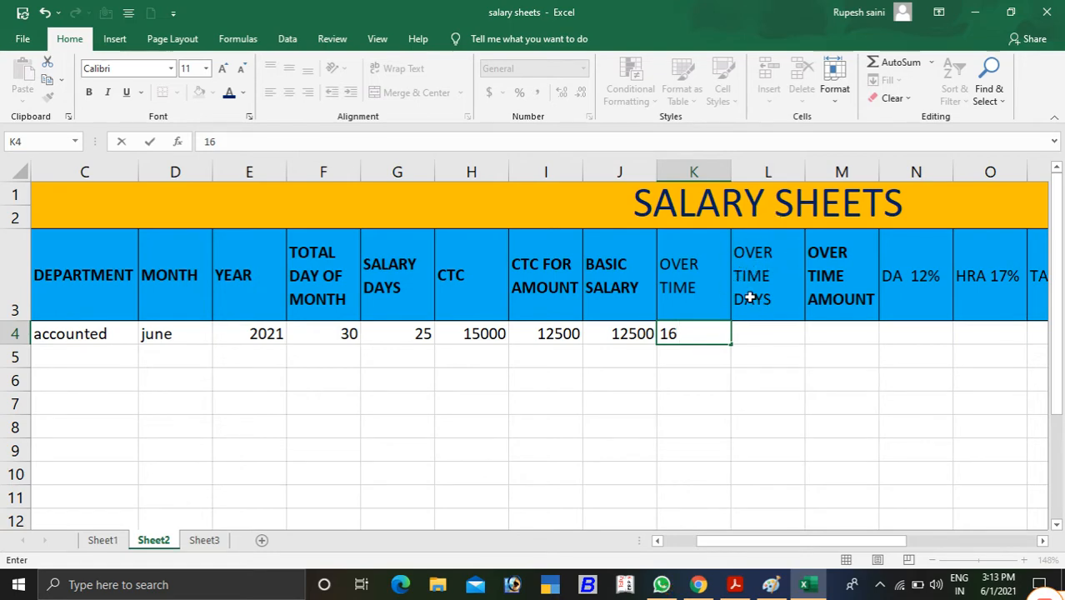
Calculate the over time days in L4 by dividing the over time by 8 with the formula =K4/8.
{"action": "left_click", "coordinate": [778, 335]}
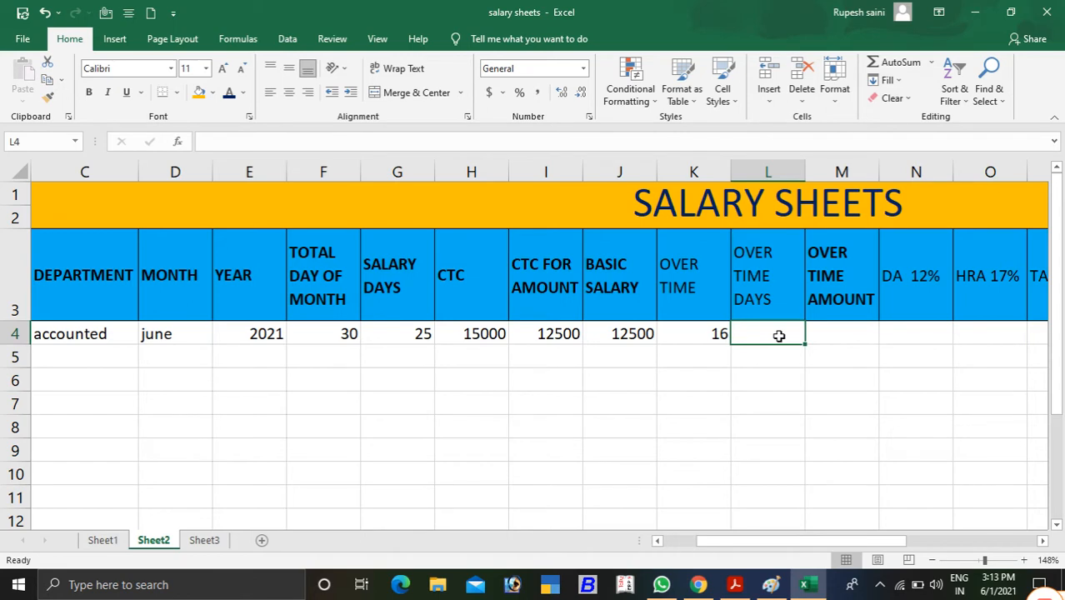
{"action": "type", "text": "="}
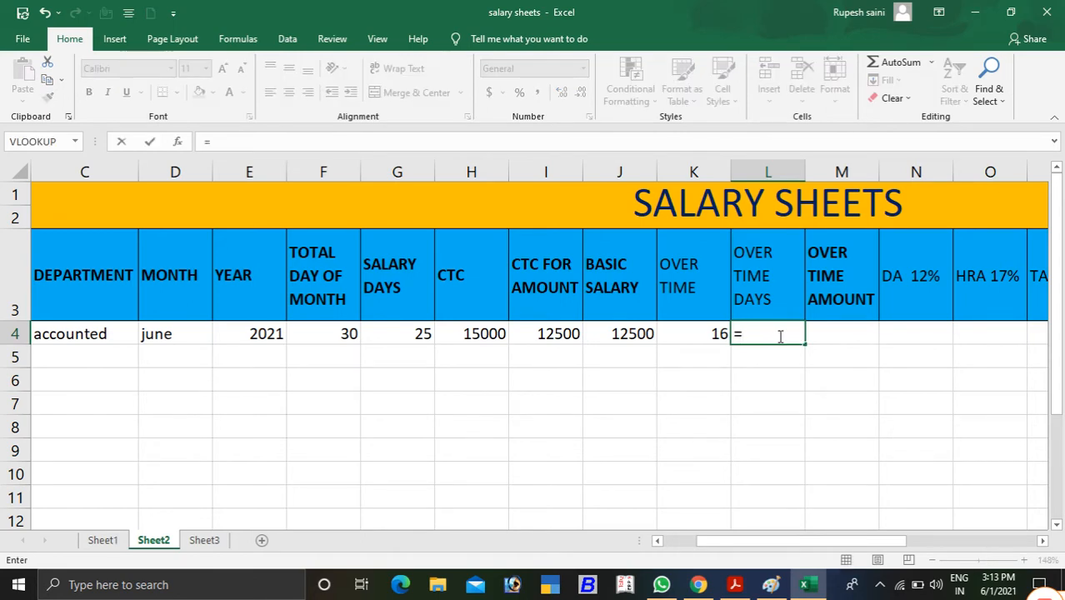
{"action": "key", "text": "Left"}
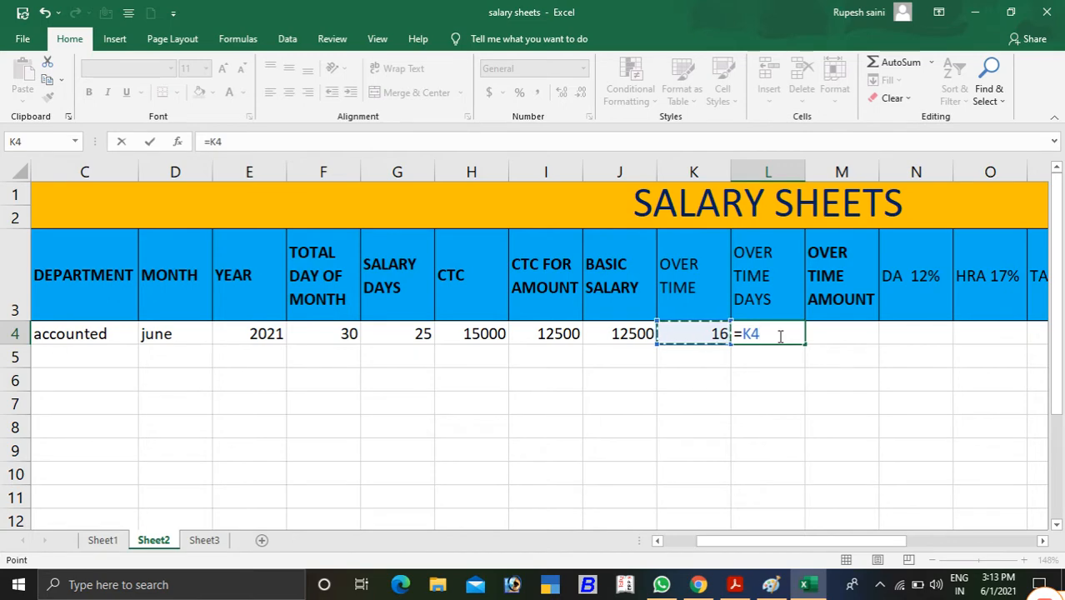
{"action": "type", "text": "/"}
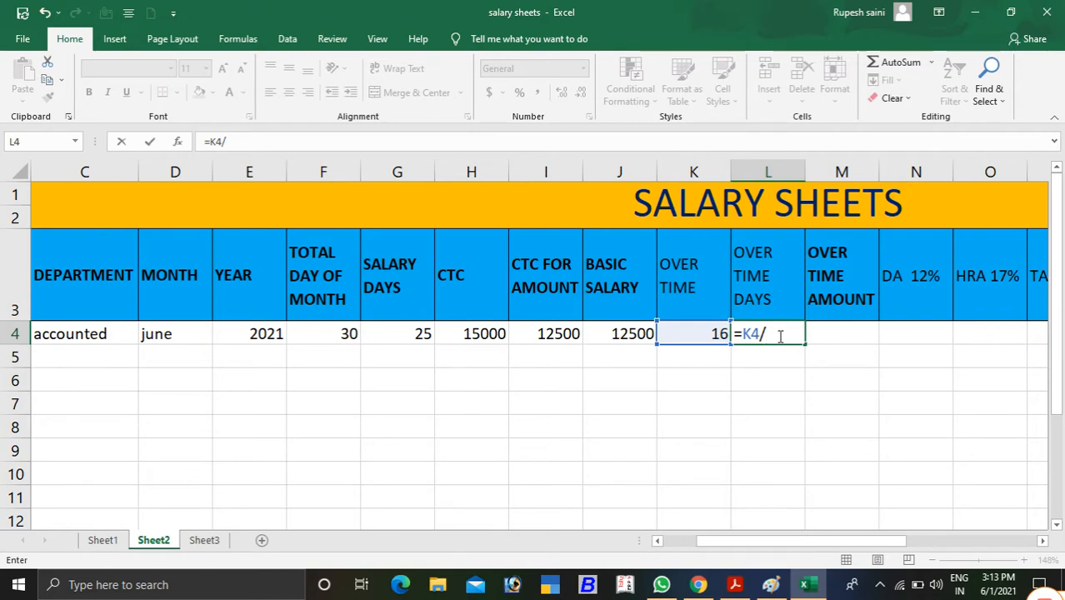
{"action": "type", "text": "8"}
{"action": "key", "text": "Return"}
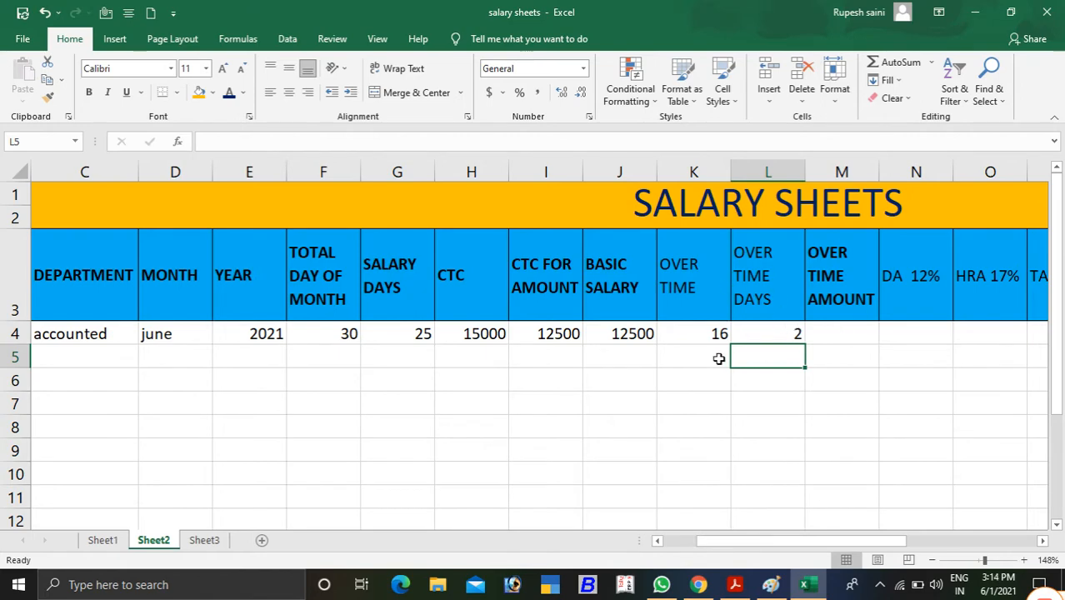
Calculate the over time amount in M4 from the basic salary and over time days with the formula =J4*L4/30.
{"action": "left_click", "coordinate": [765, 334]}
{"action": "key", "text": "Left"}
{"action": "key", "text": "Right"}
{"action": "key", "text": "Right"}
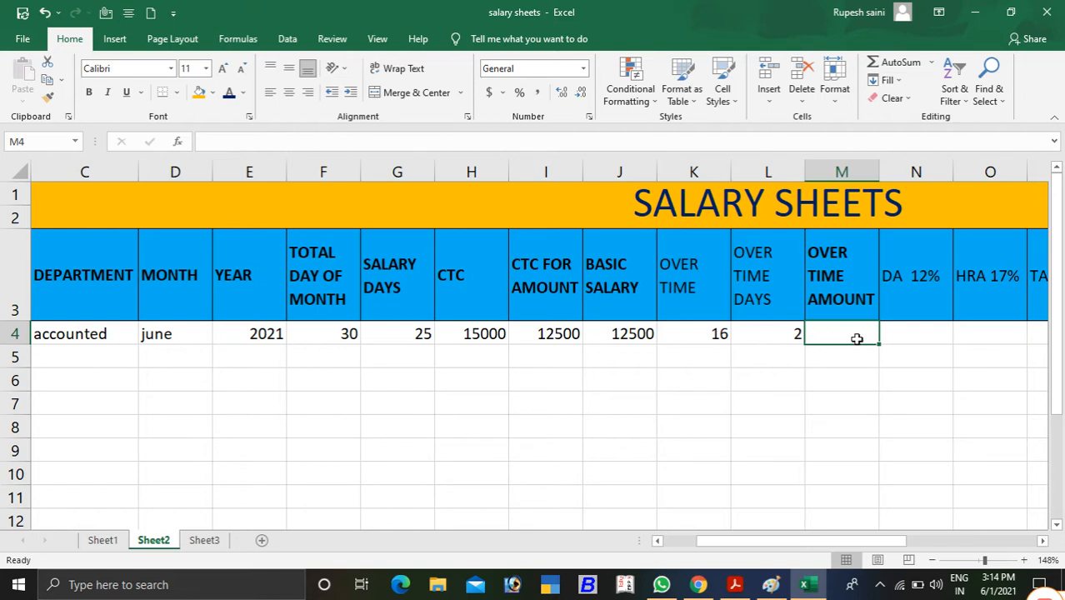
{"action": "type", "text": "="}
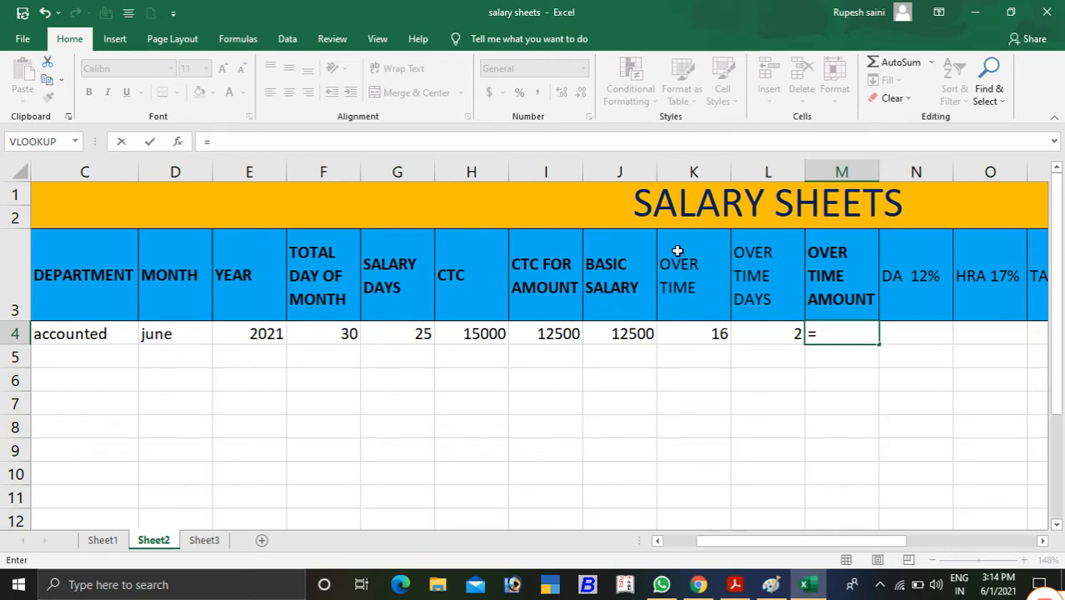
{"action": "left_click", "coordinate": [630, 331]}
{"action": "type", "text": "*"}
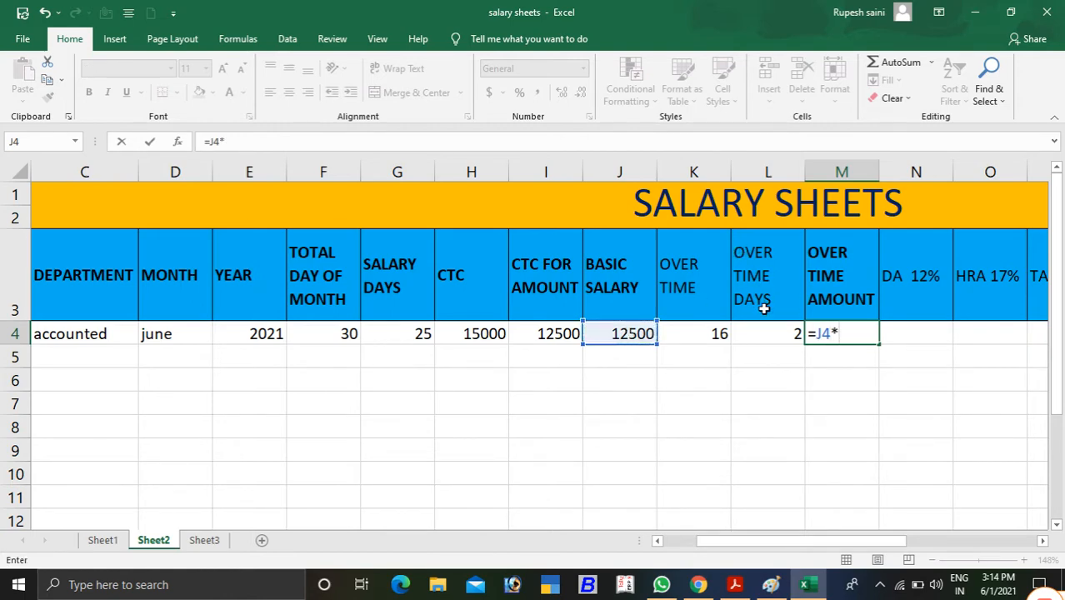
{"action": "left_click", "coordinate": [779, 340]}
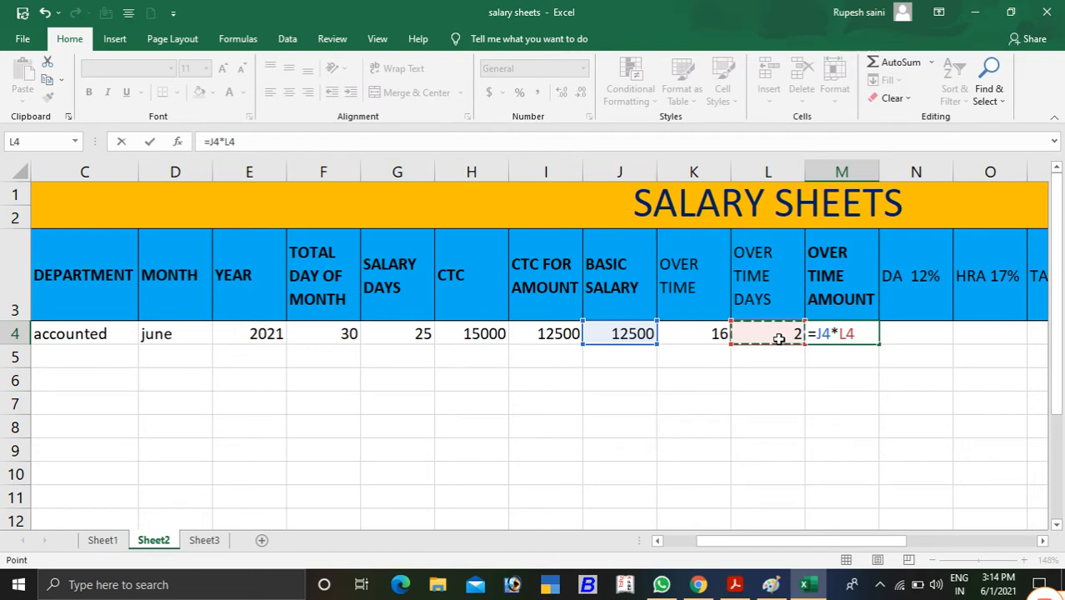
{"action": "type", "text": "/30"}
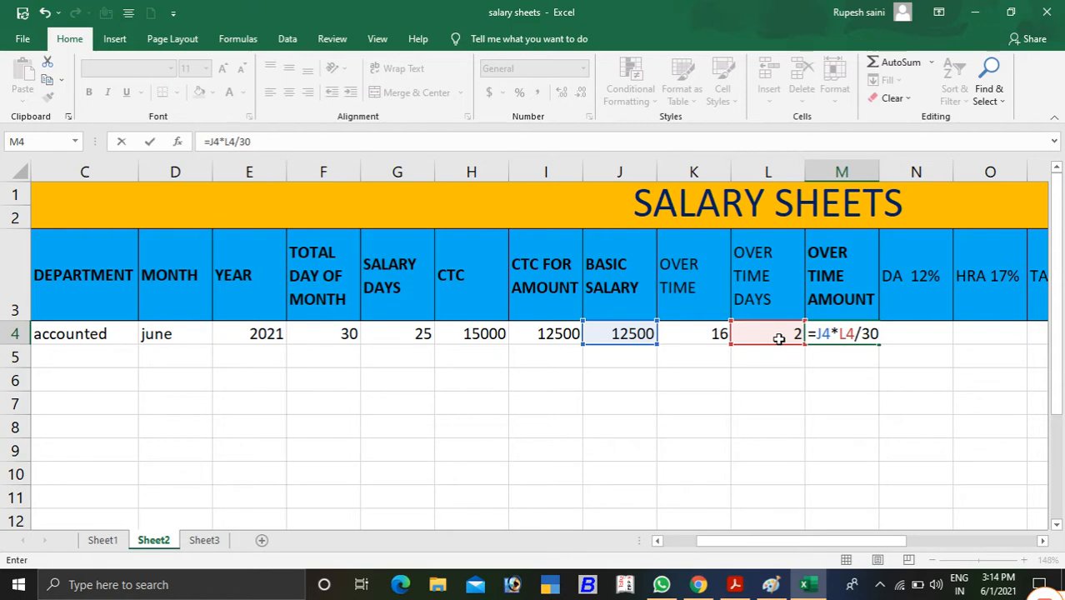
{"action": "key", "text": "Return"}
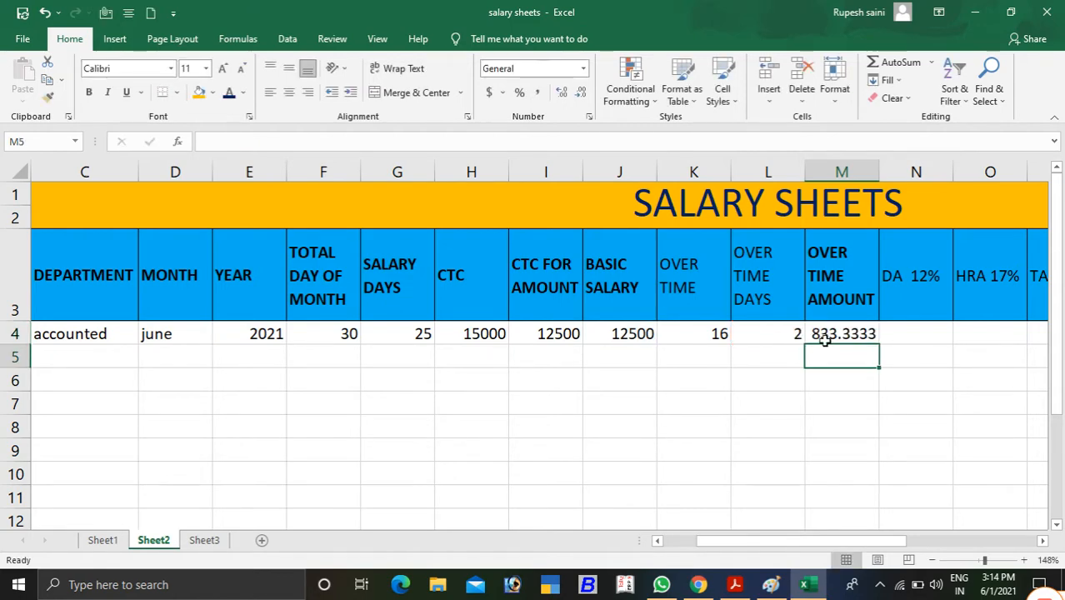
Format the over time amount in M4 to display no decimal places.
{"action": "left_click", "coordinate": [849, 329]}
{"action": "left_click", "coordinate": [761, 334]}
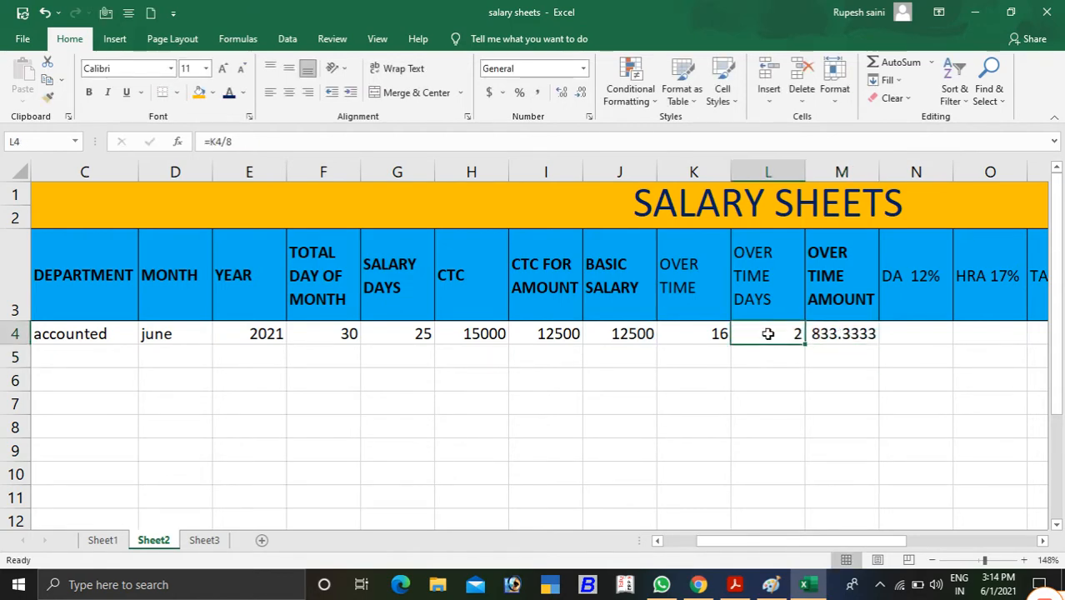
{"action": "left_click", "coordinate": [820, 336]}
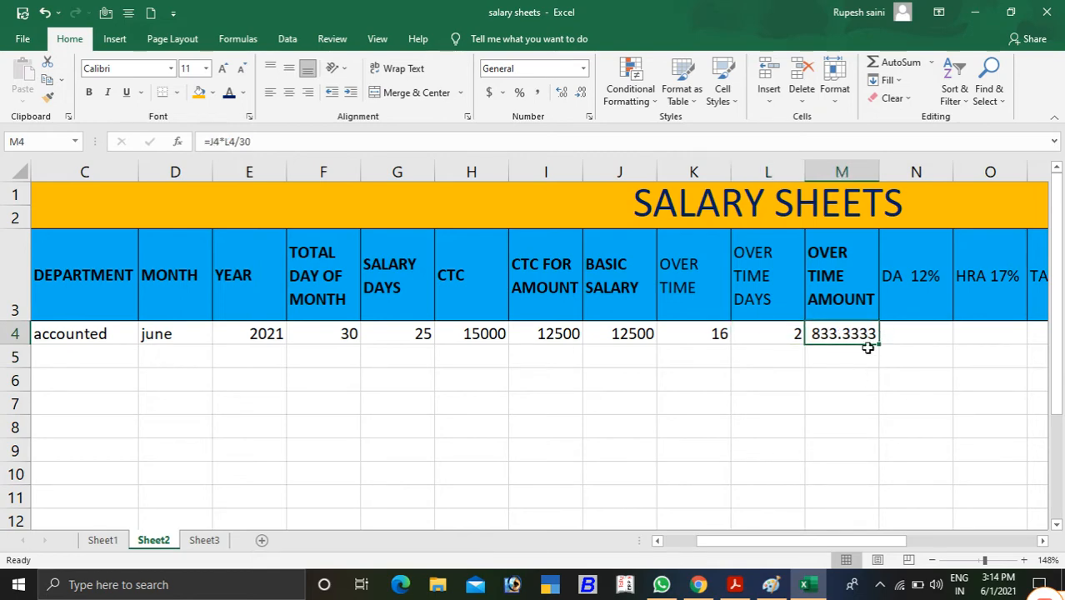
{"action": "left_click", "coordinate": [582, 94]}
{"action": "left_click", "coordinate": [583, 94]}
{"action": "left_click", "coordinate": [582, 95]}
{"action": "left_click", "coordinate": [582, 94]}
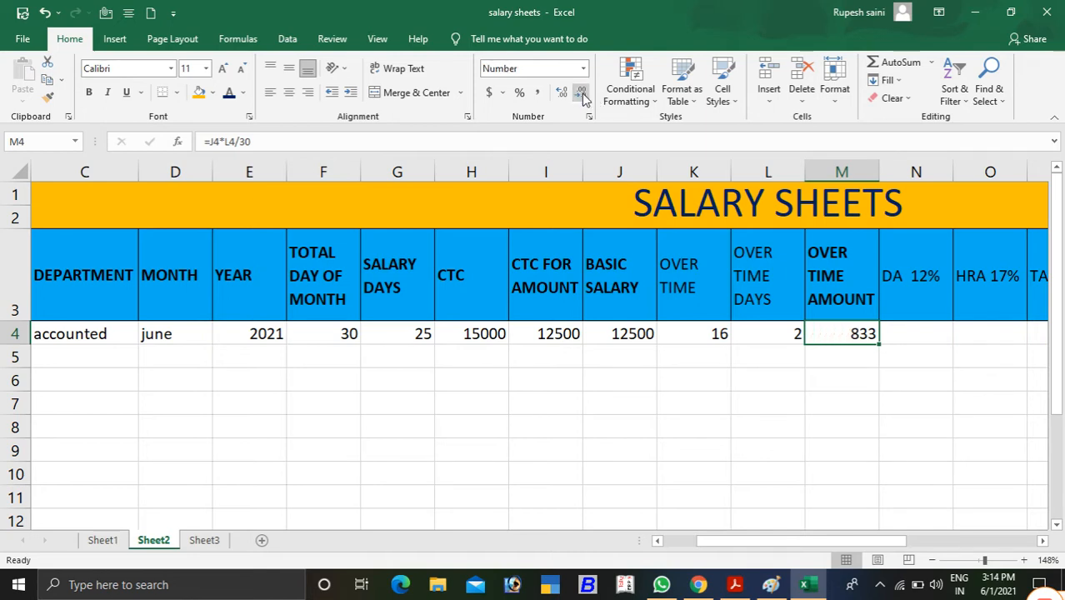
Calculate the DA in N4 as 12% of the basic salary with the formula =J4*12%.
{"action": "left_click", "coordinate": [914, 333]}
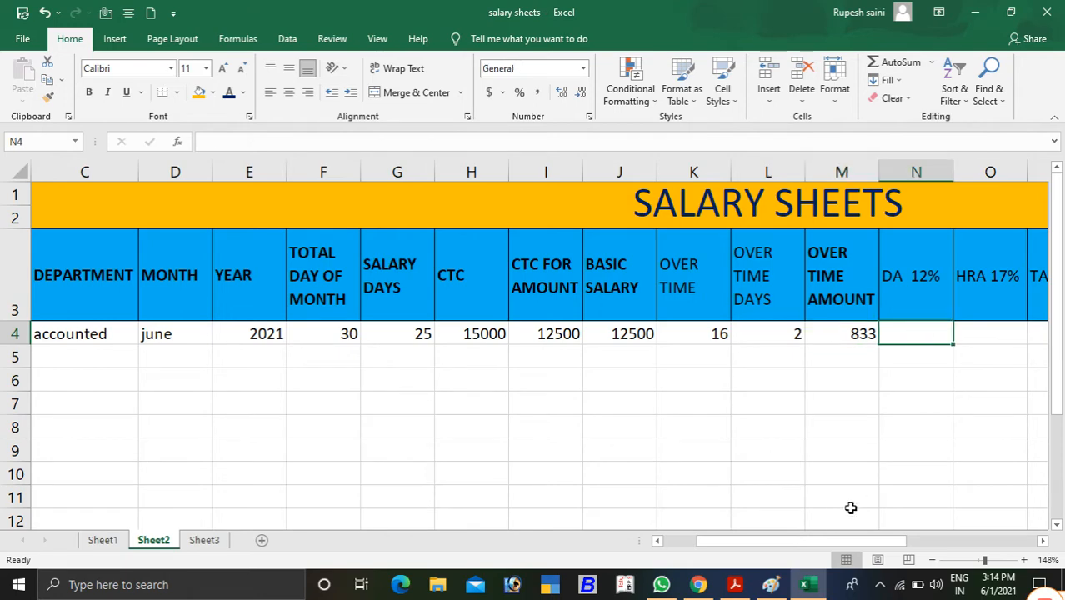
{"action": "left_click_drag", "start_coordinate": [816, 540], "coordinate": [885, 540]}
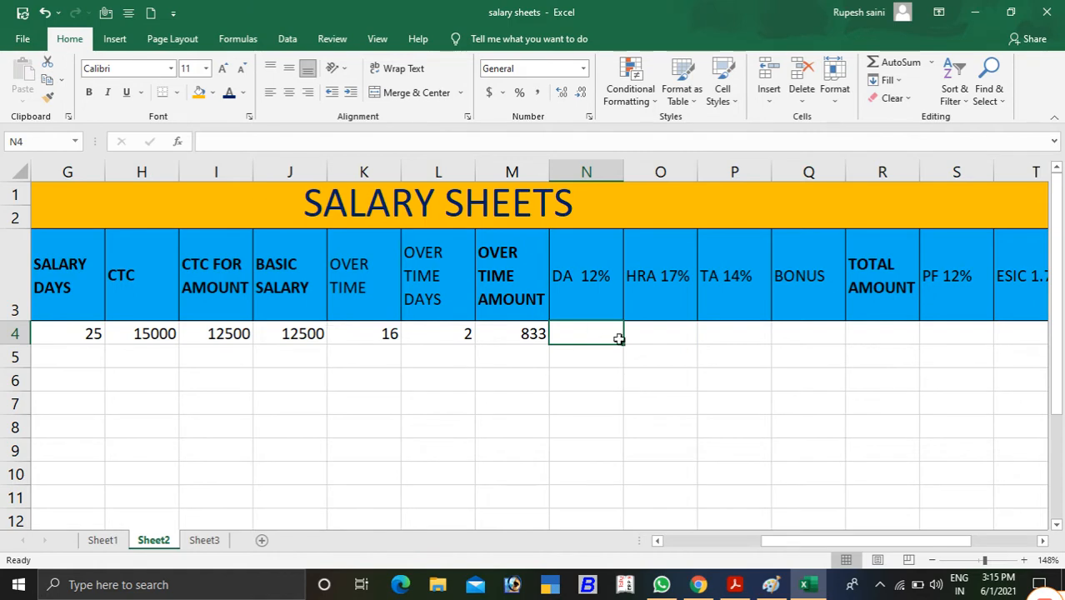
{"action": "type", "text": "="}
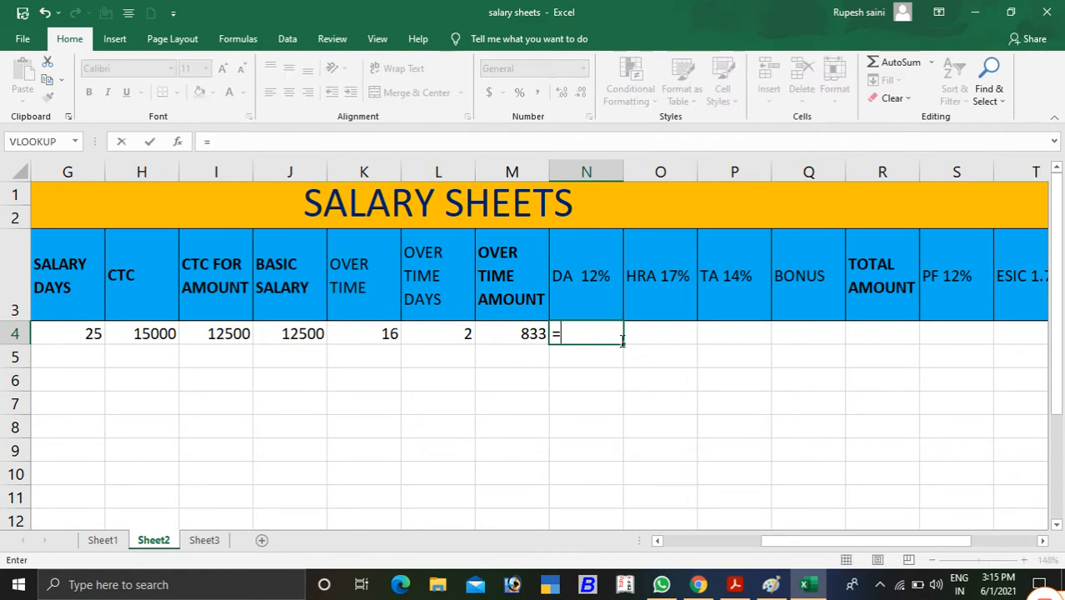
{"action": "left_click", "coordinate": [310, 332]}
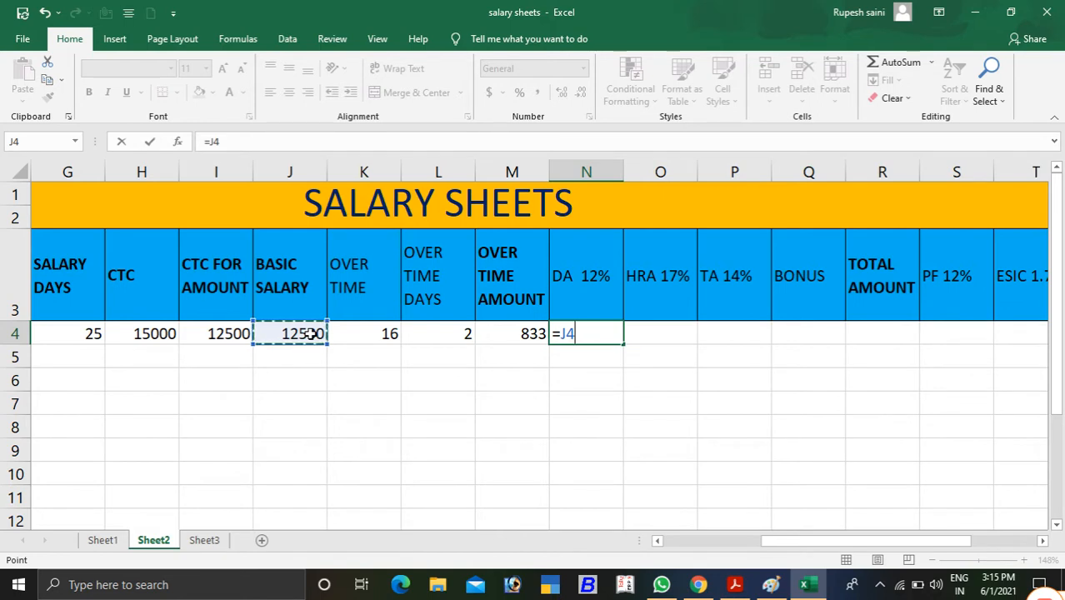
{"action": "type", "text": "*"}
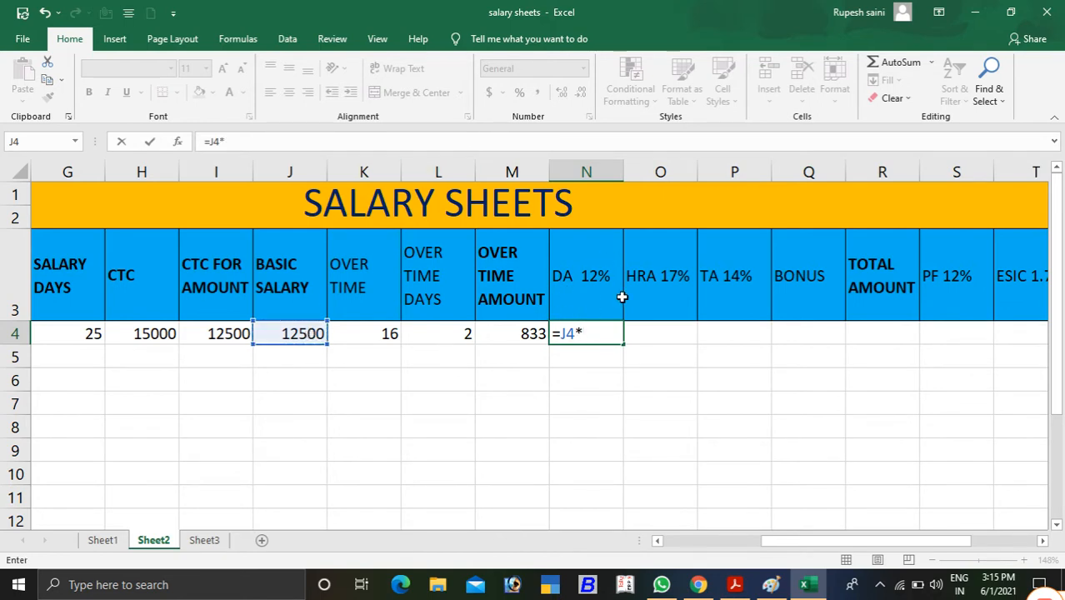
{"action": "type", "text": "12%"}
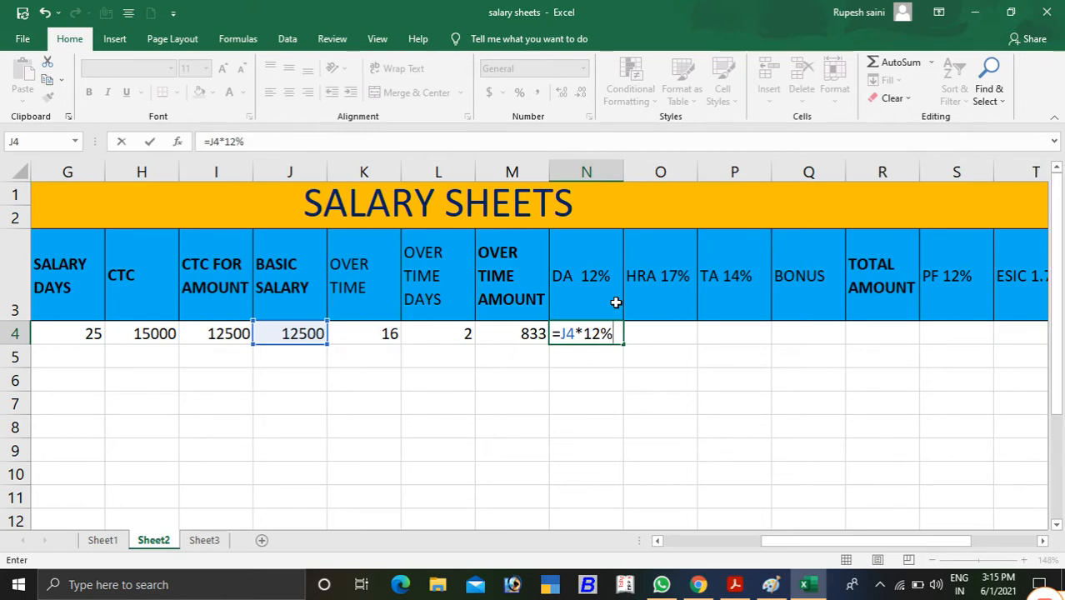
{"action": "key", "text": "Return"}
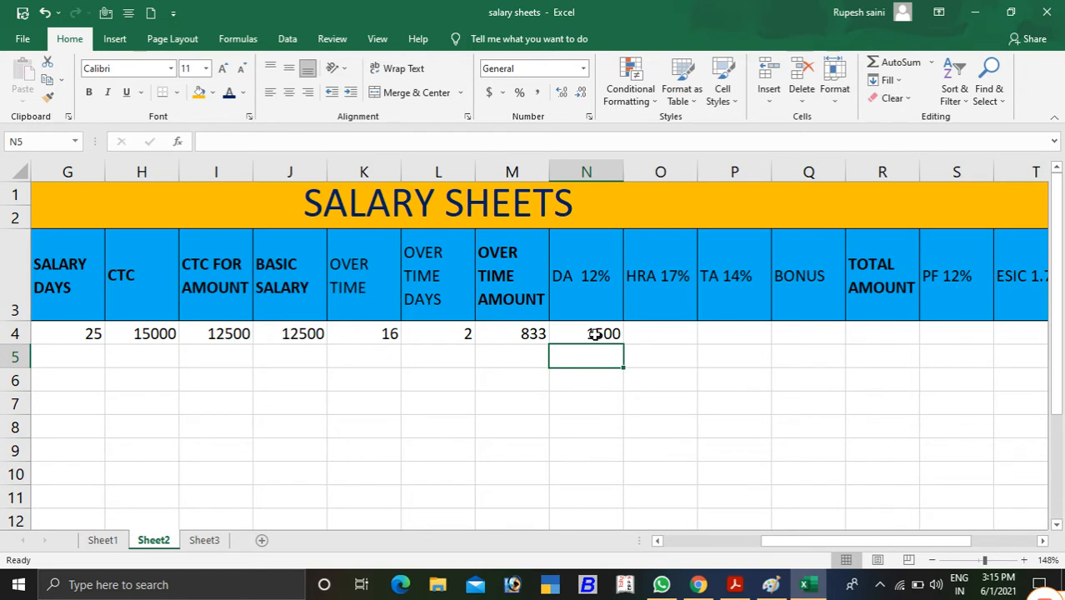
{"action": "left_click", "coordinate": [594, 333]}
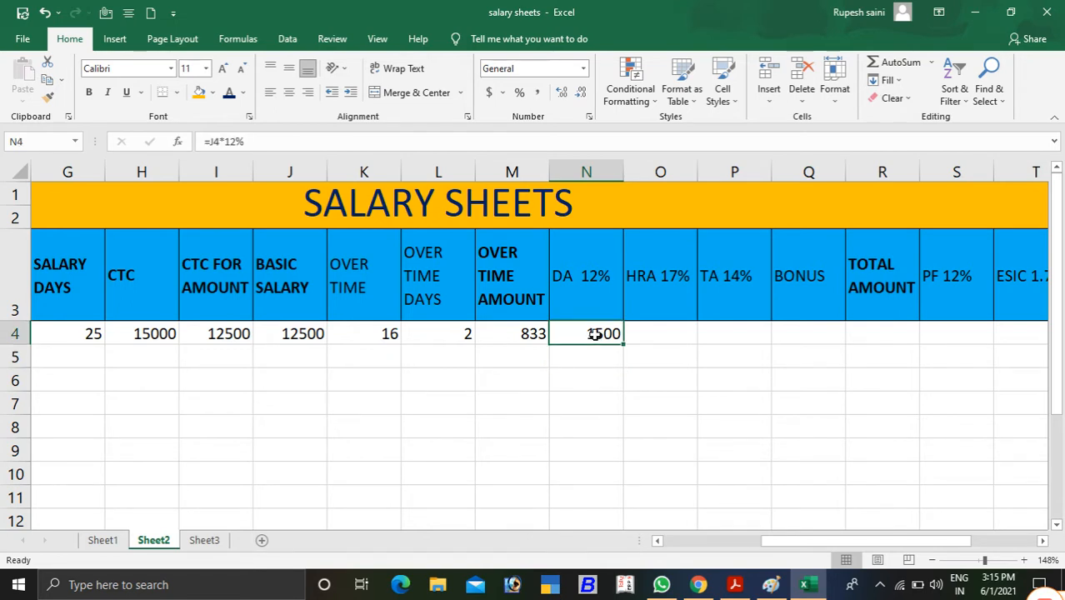
Calculate the HRA in O4 as 17% of the basic salary with the formula =J4*17%.
{"action": "left_click", "coordinate": [669, 332]}
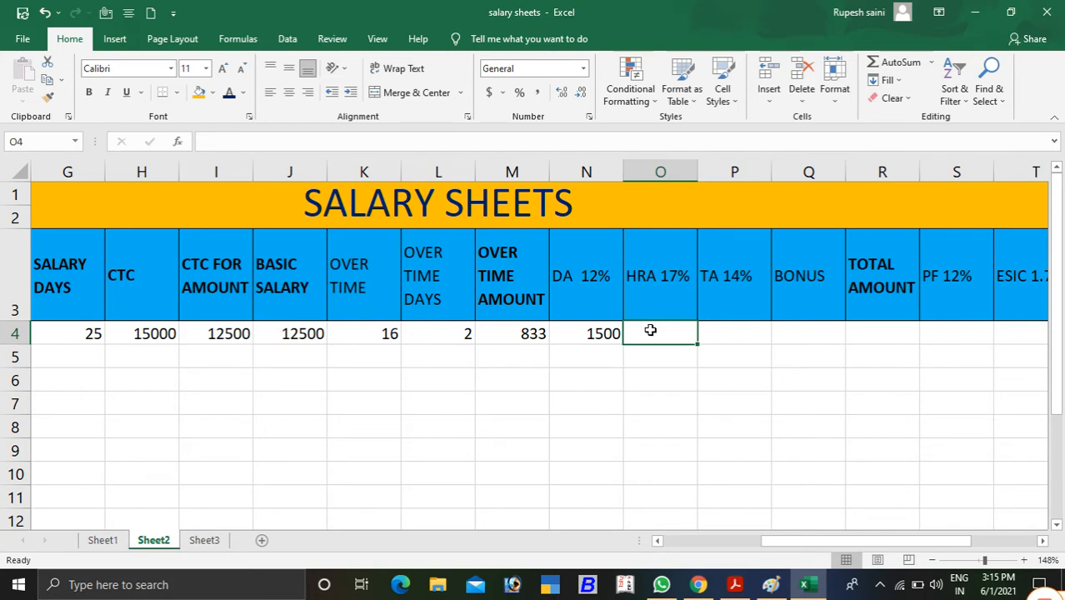
{"action": "type", "text": "="}
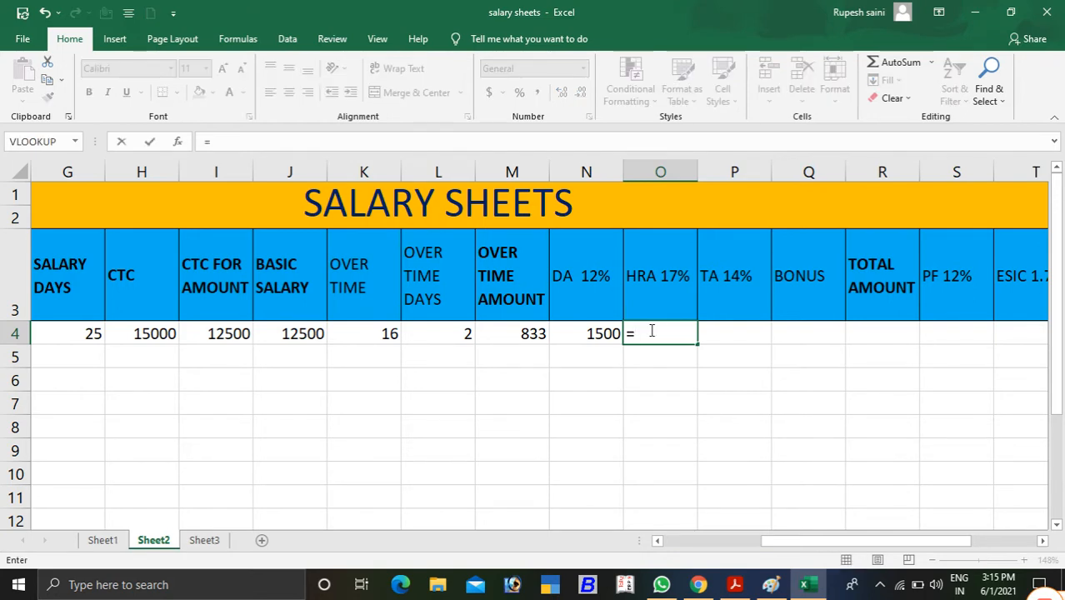
{"action": "left_click", "coordinate": [298, 334]}
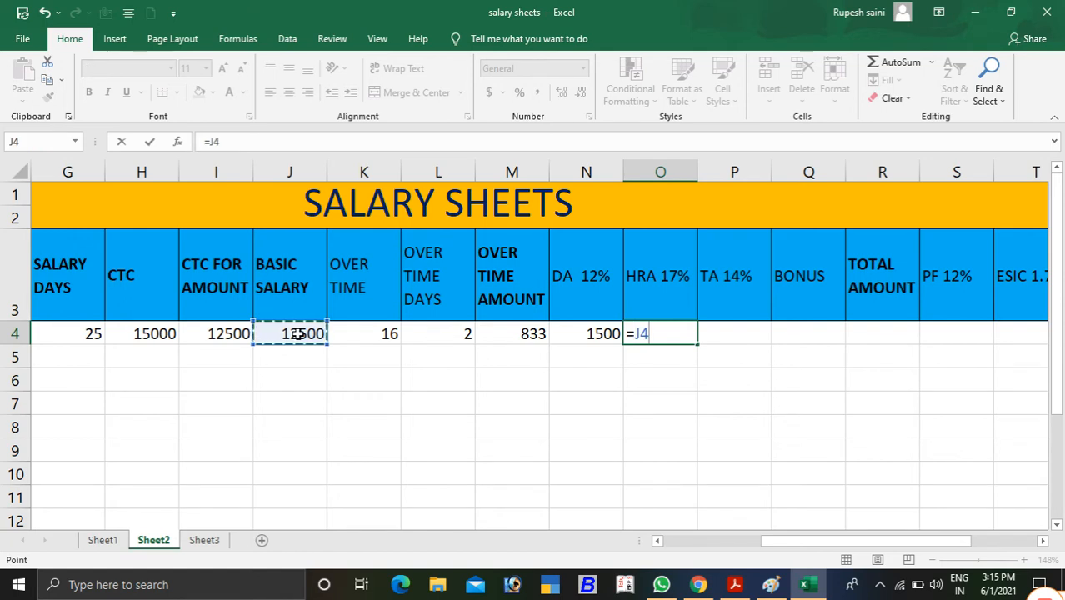
{"action": "type", "text": "*"}
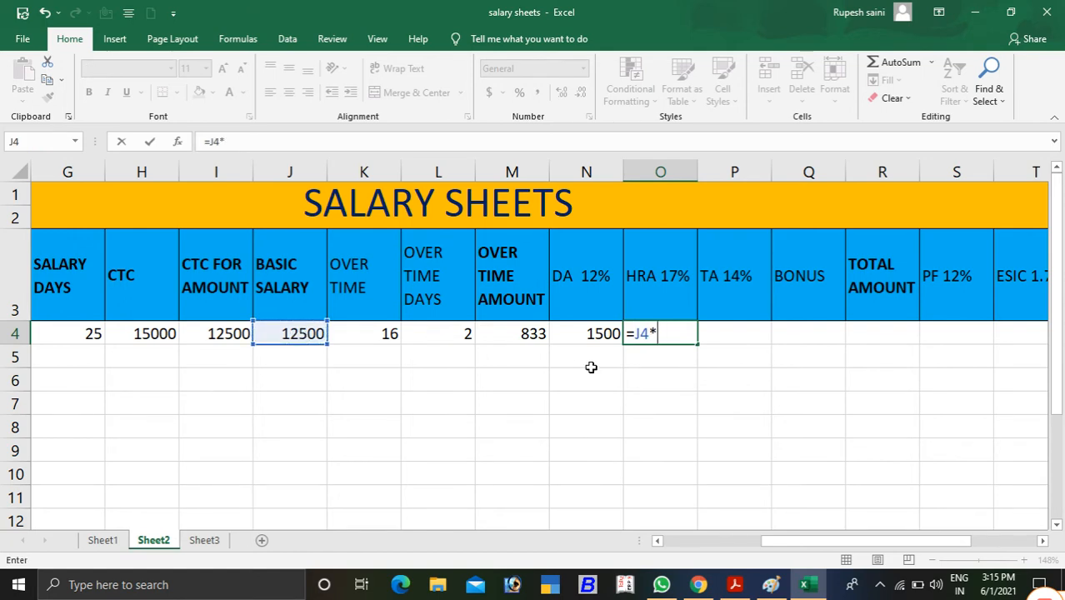
{"action": "type", "text": "17%"}
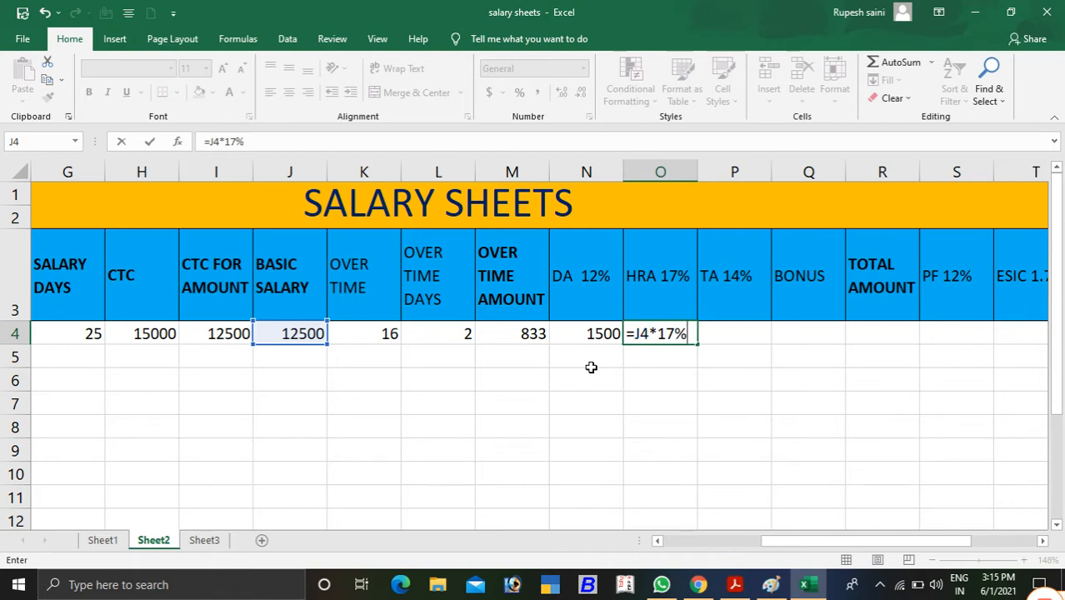
{"action": "key", "text": "Return"}
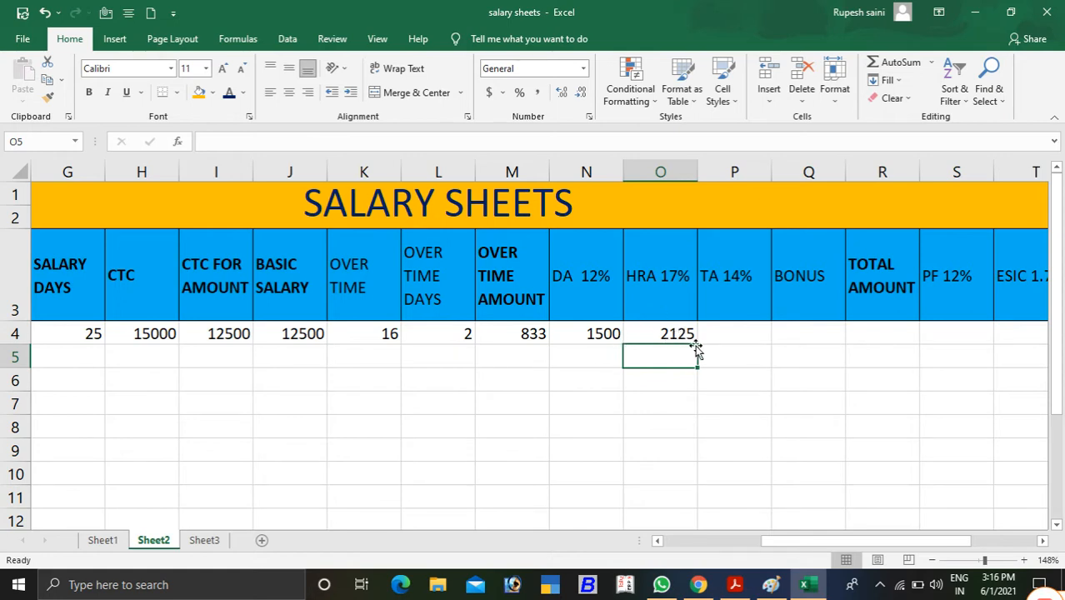
Calculate the TA in P4 with the formula =J4*14% and enter a bonus of 2000 in Q4.
{"action": "left_click", "coordinate": [751, 330]}
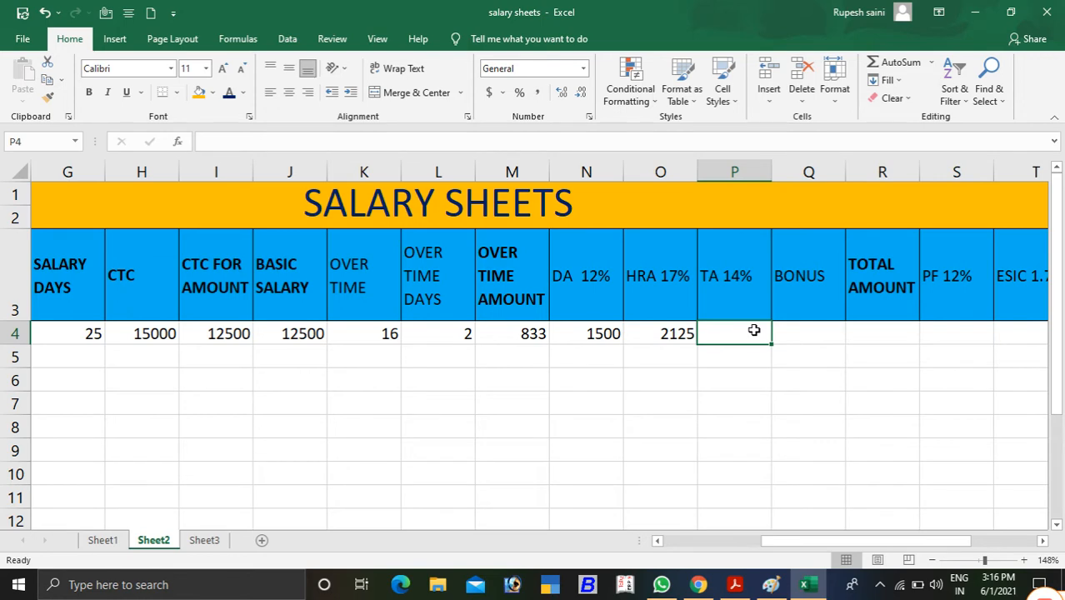
{"action": "type", "text": "="}
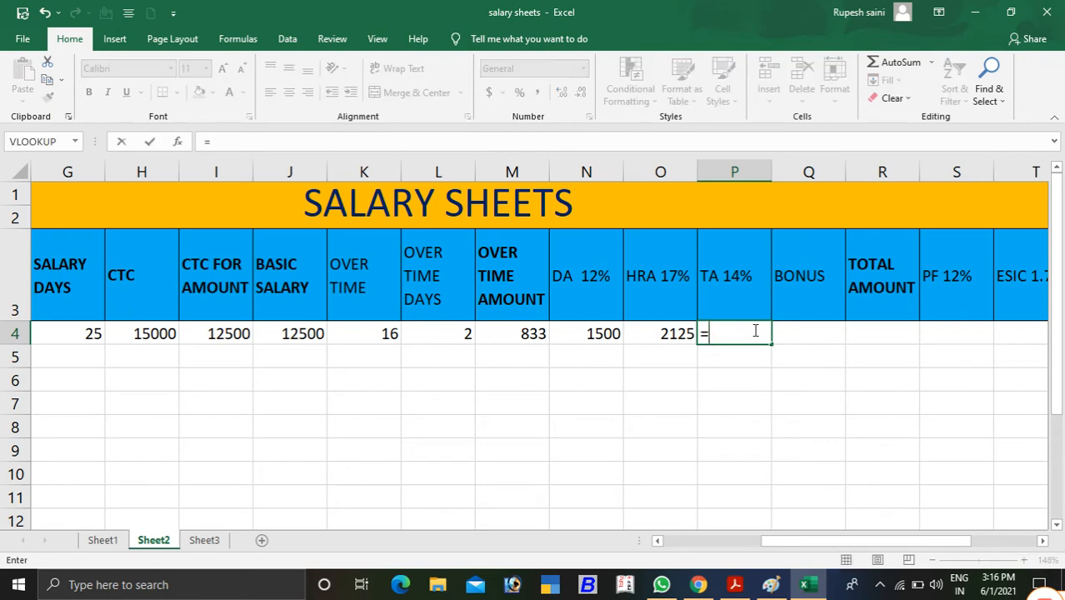
{"action": "left_click", "coordinate": [302, 337]}
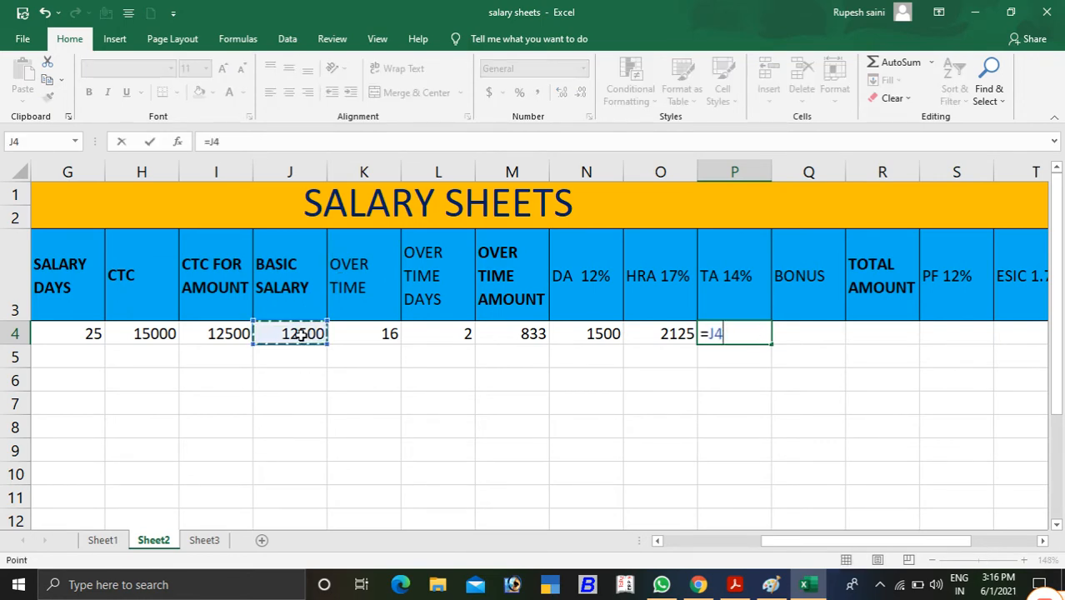
{"action": "type", "text": "*1"}
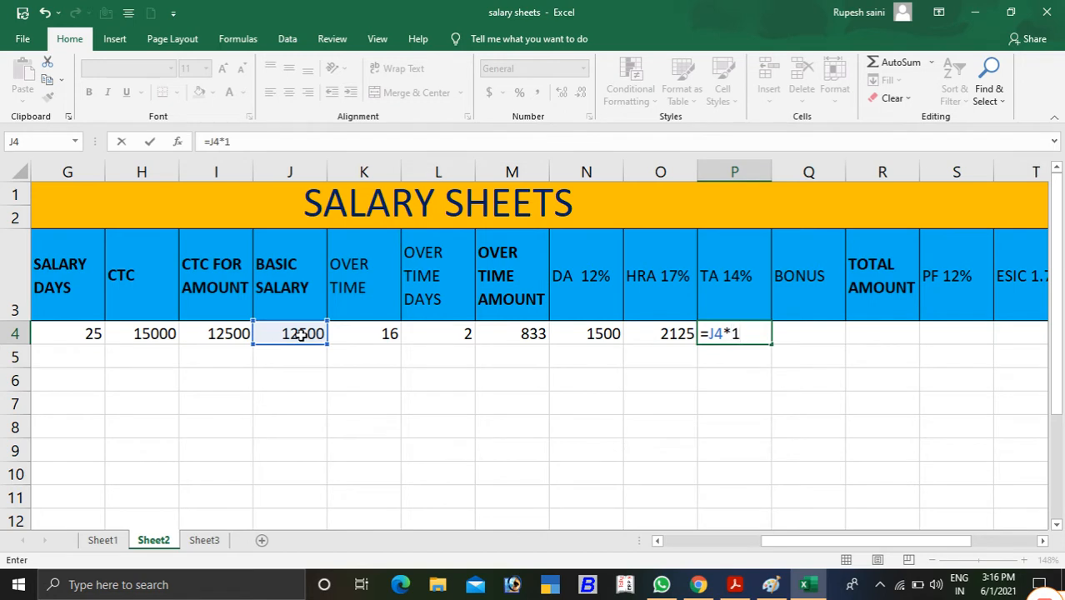
{"action": "type", "text": "4%"}
{"action": "key", "text": "Return"}
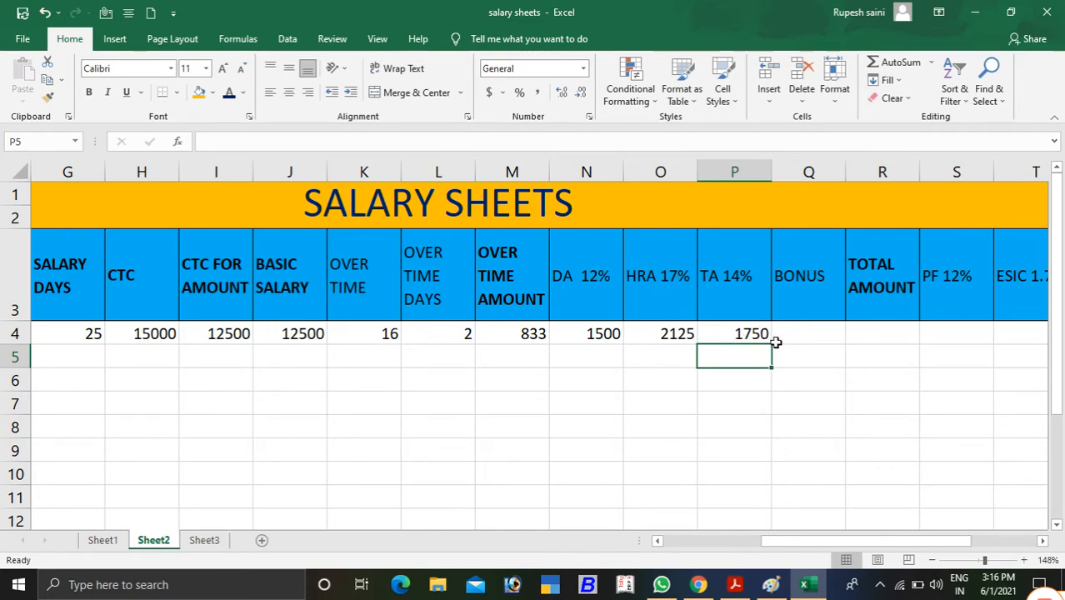
{"action": "left_click", "coordinate": [810, 336]}
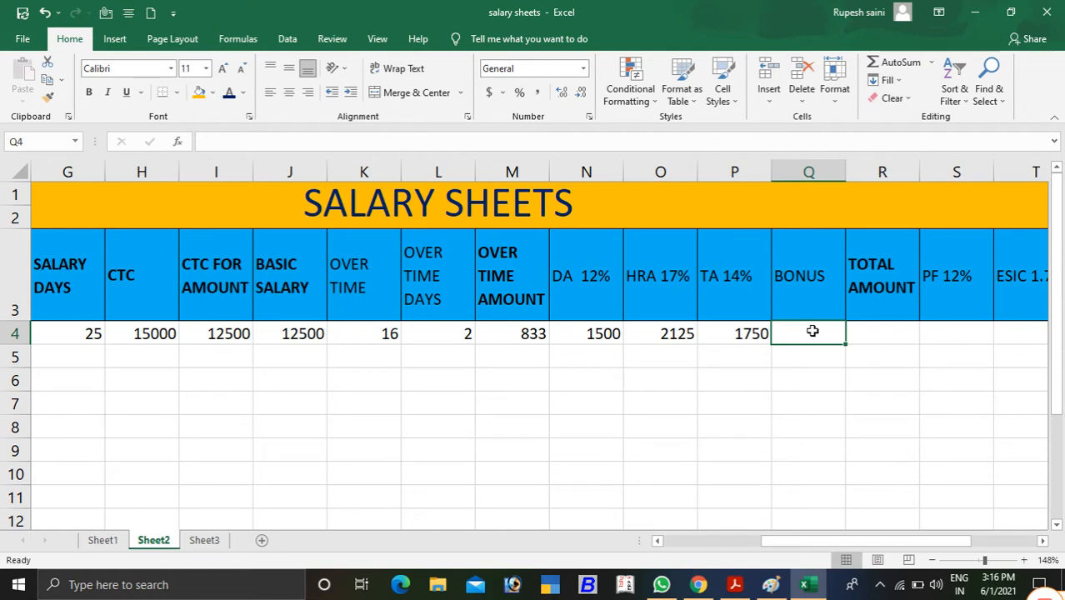
{"action": "type", "text": "2000"}
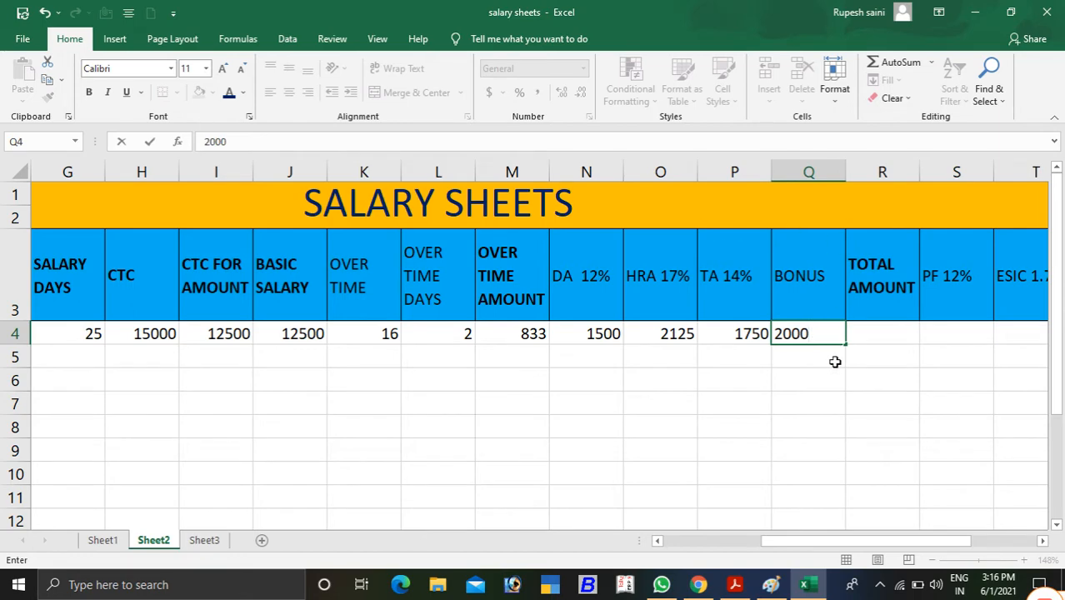
Calculate the total amount in R4 by adding basic salary, over time amount, allowances and bonus with the formula =J4+M4+N4+O4+P4+Q4.
{"action": "left_click", "coordinate": [873, 341]}
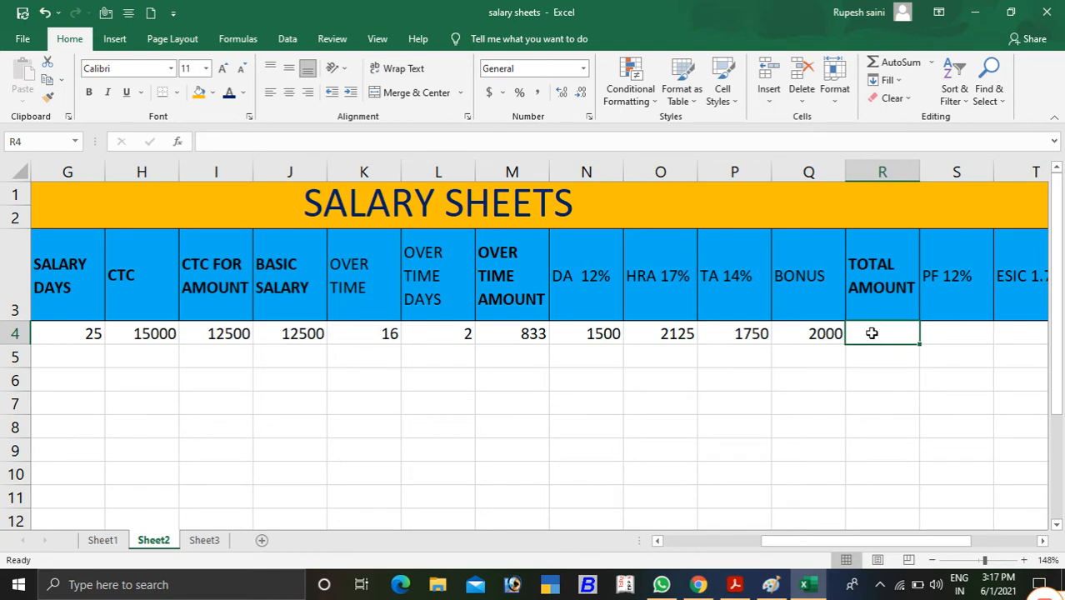
{"action": "type", "text": "="}
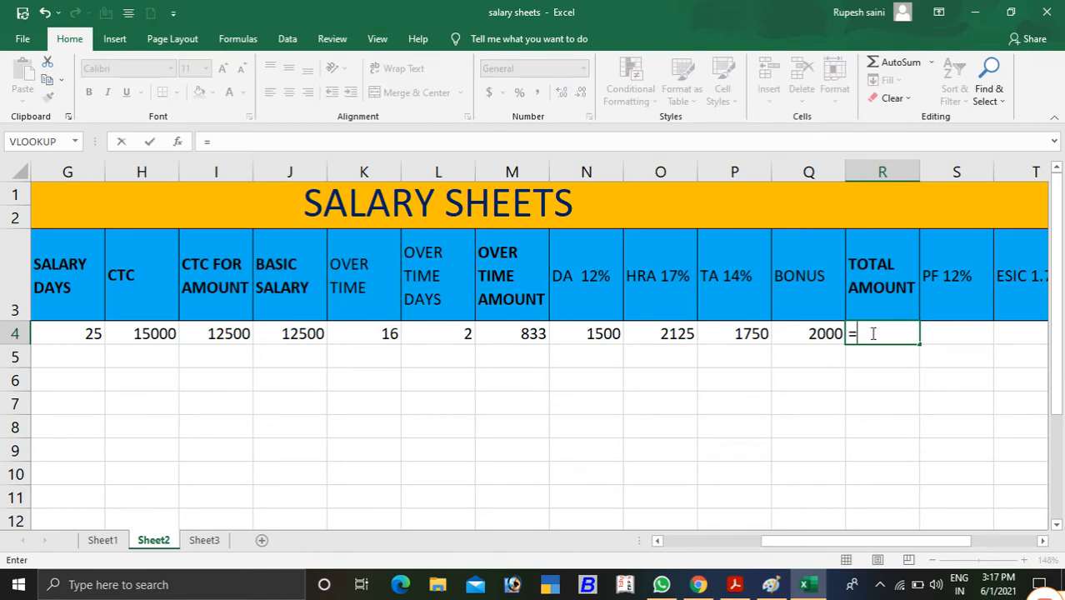
{"action": "left_click", "coordinate": [299, 336]}
{"action": "type", "text": "+"}
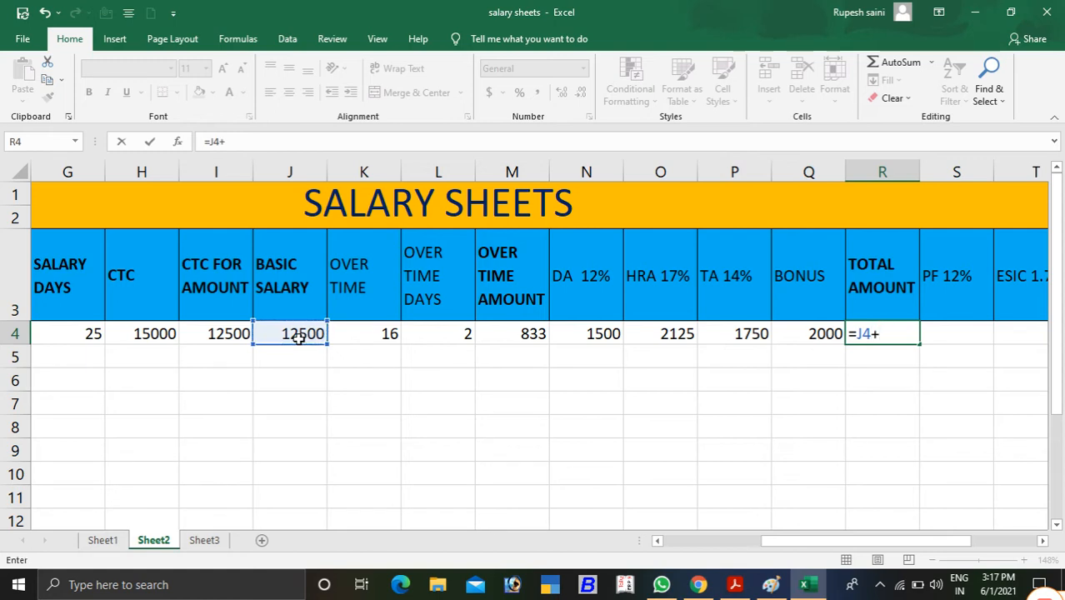
{"action": "left_click", "coordinate": [518, 339]}
{"action": "type", "text": "+"}
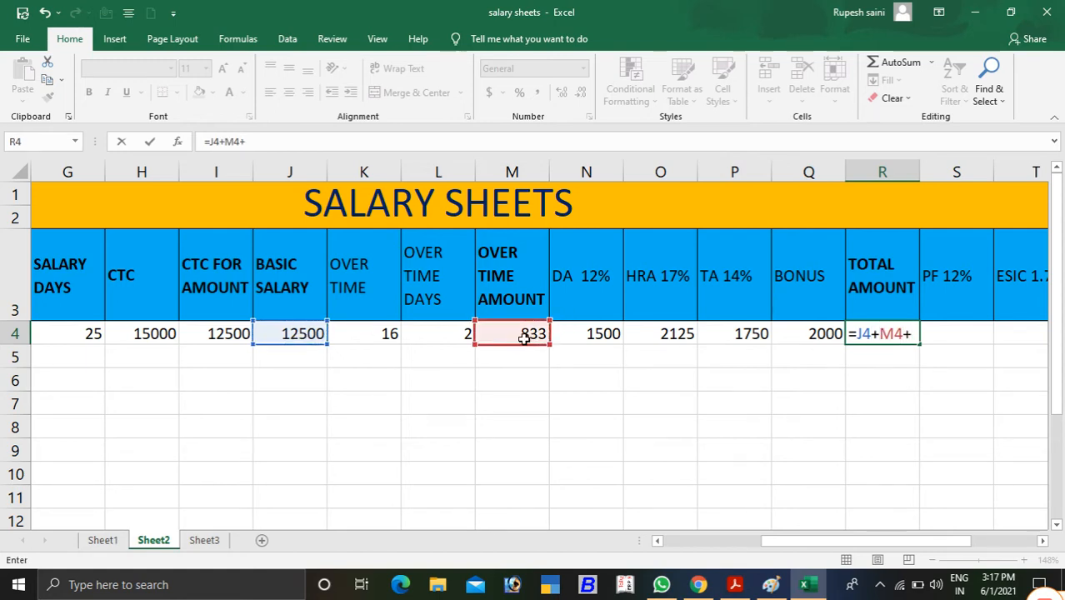
{"action": "left_click", "coordinate": [600, 334]}
{"action": "type", "text": "+"}
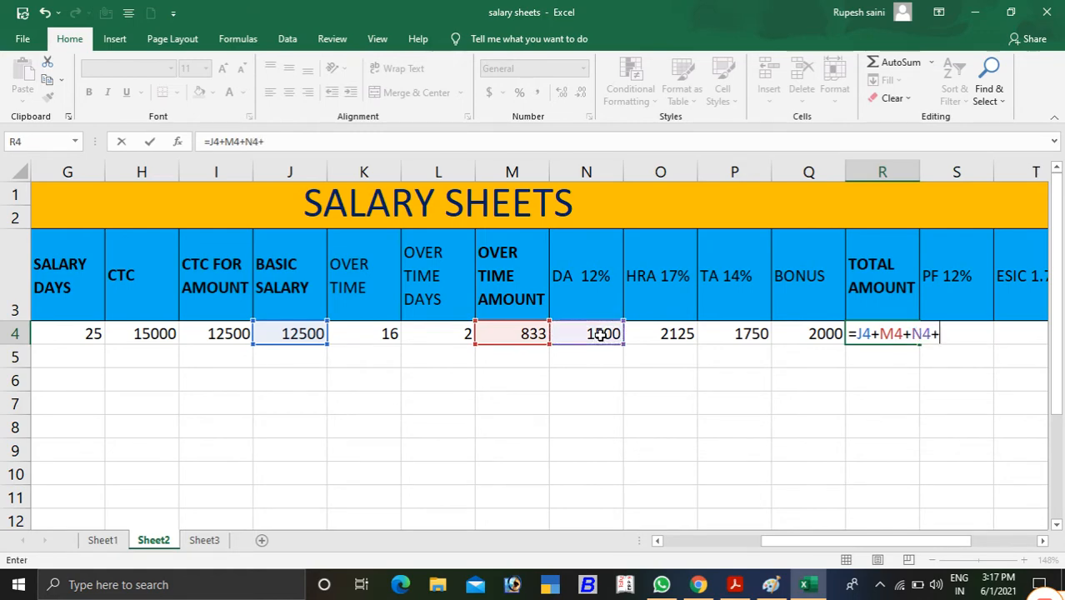
{"action": "left_click", "coordinate": [654, 336]}
{"action": "type", "text": "+"}
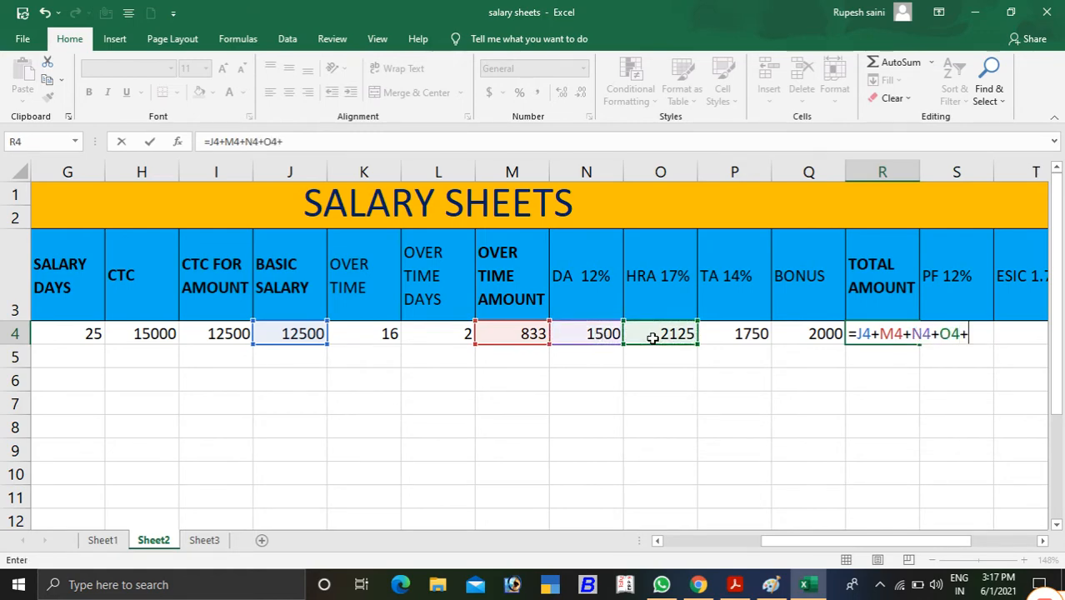
{"action": "left_click", "coordinate": [725, 331]}
{"action": "type", "text": "+"}
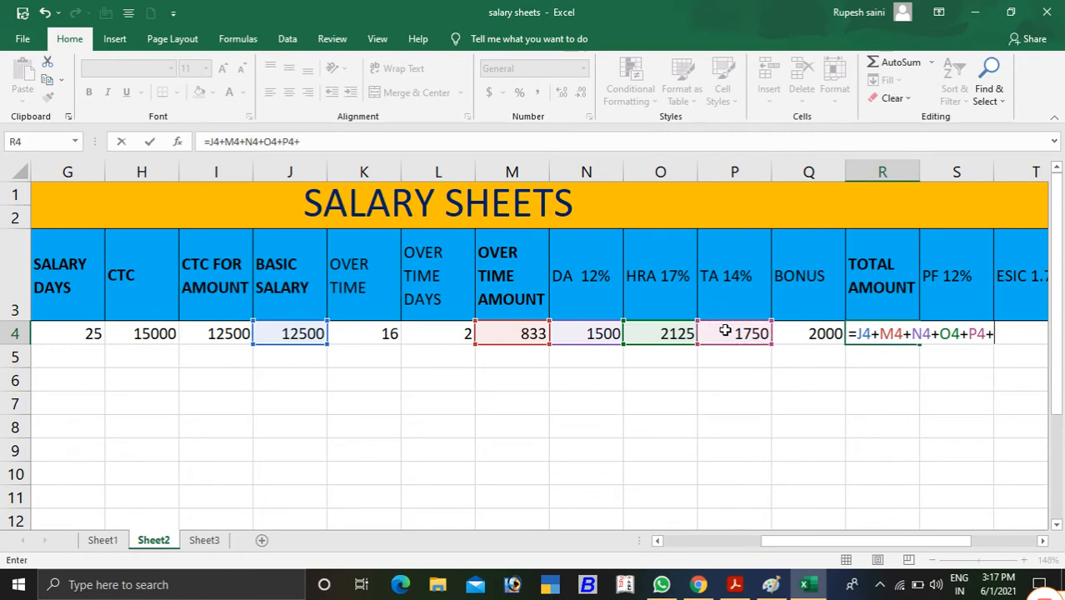
{"action": "left_click", "coordinate": [809, 334]}
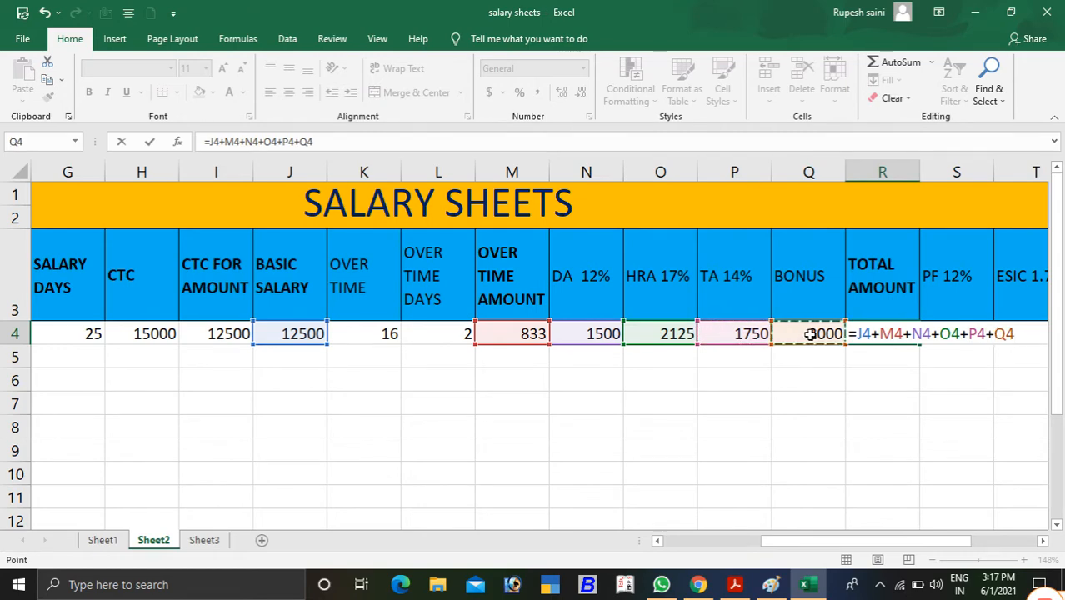
{"action": "key", "text": "Return"}
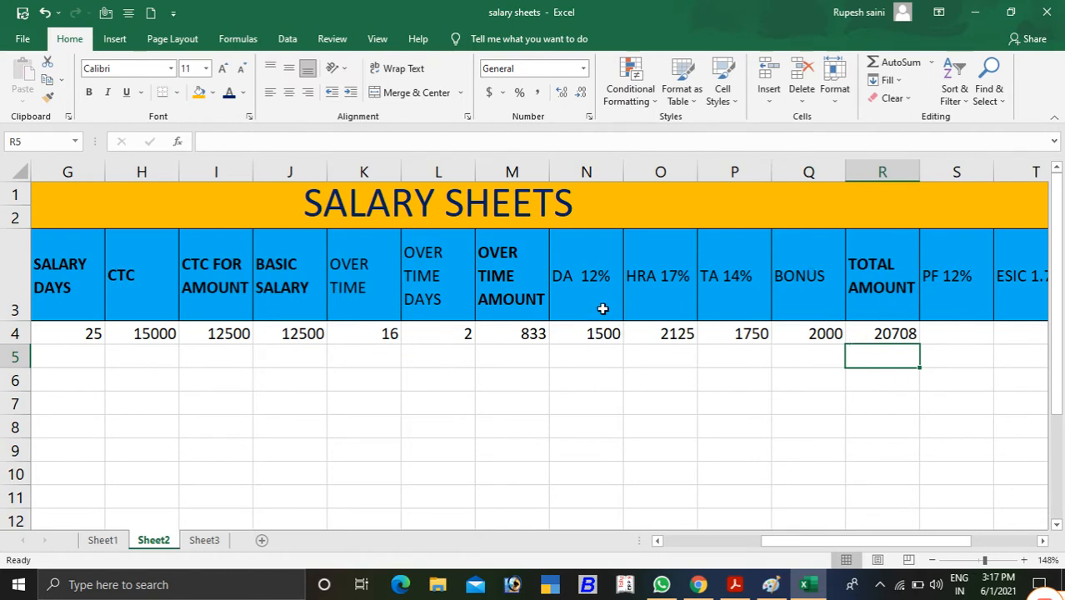
Review the total amount formula in R4 and the PF, ESIC, advance and total deduction columns beside it.
{"action": "left_click", "coordinate": [905, 338]}
{"action": "left_click", "coordinate": [953, 336]}
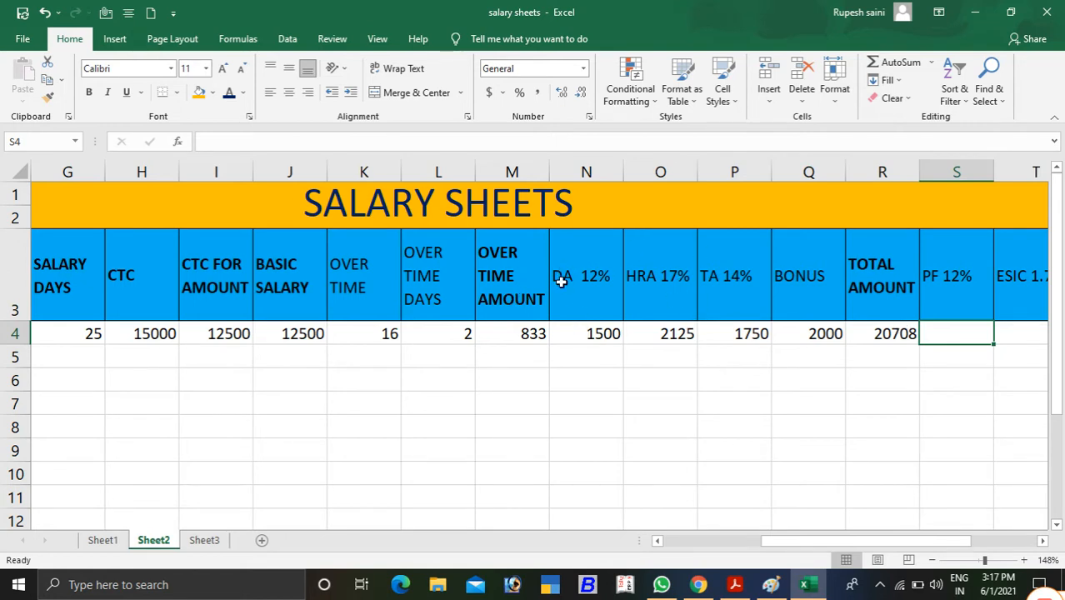
{"action": "left_click_drag", "start_coordinate": [792, 288], "coordinate": [869, 304]}
{"action": "left_click", "coordinate": [878, 330]}
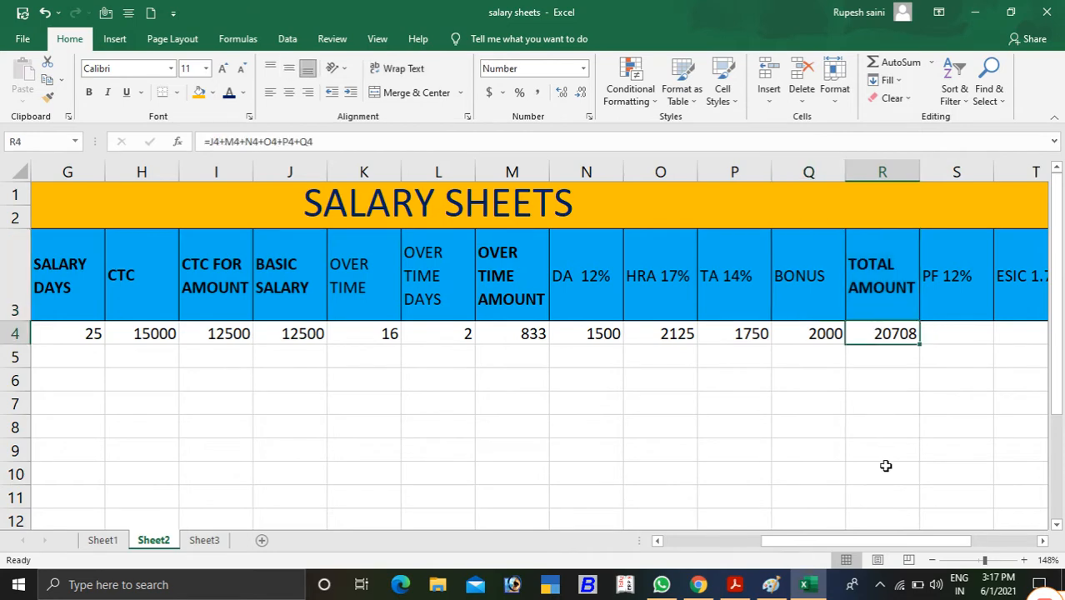
{"action": "left_click_drag", "start_coordinate": [836, 540], "coordinate": [913, 533]}
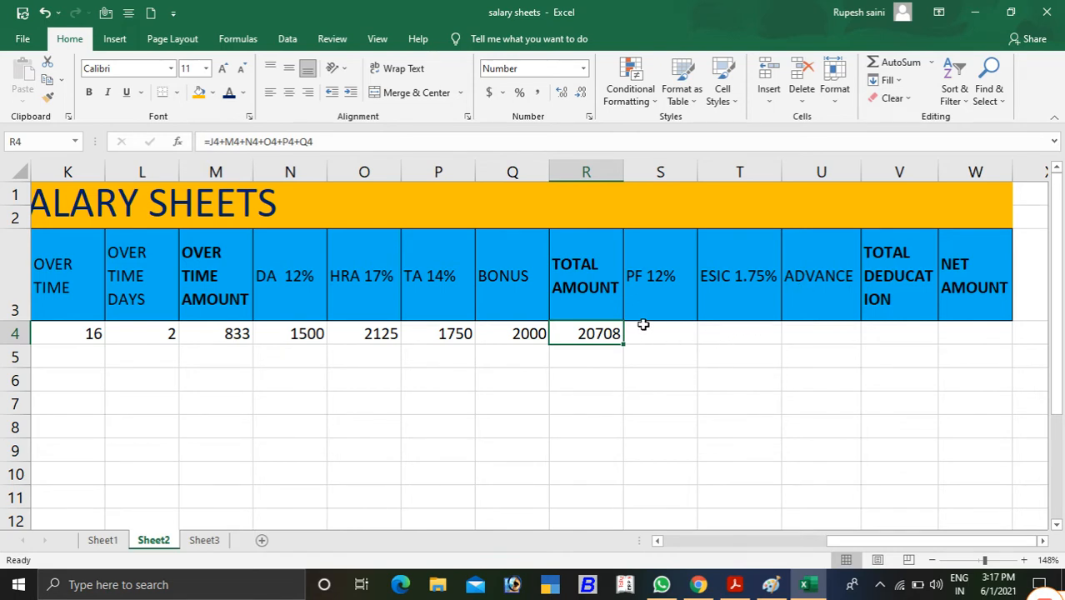
{"action": "left_click", "coordinate": [672, 334]}
{"action": "left_click_drag", "start_coordinate": [739, 333], "coordinate": [803, 332]}
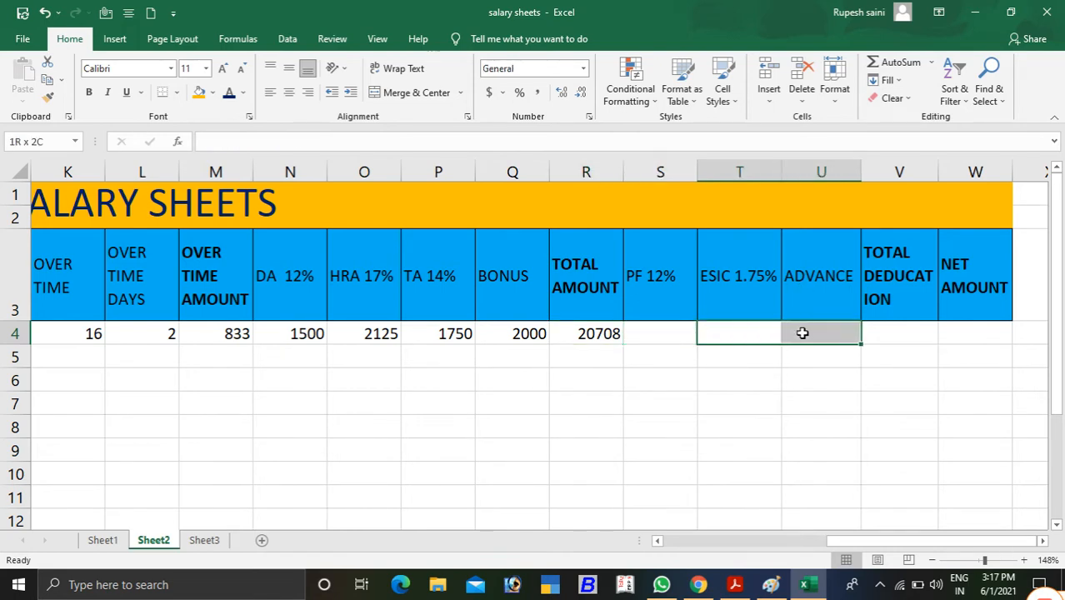
{"action": "left_click", "coordinate": [812, 333]}
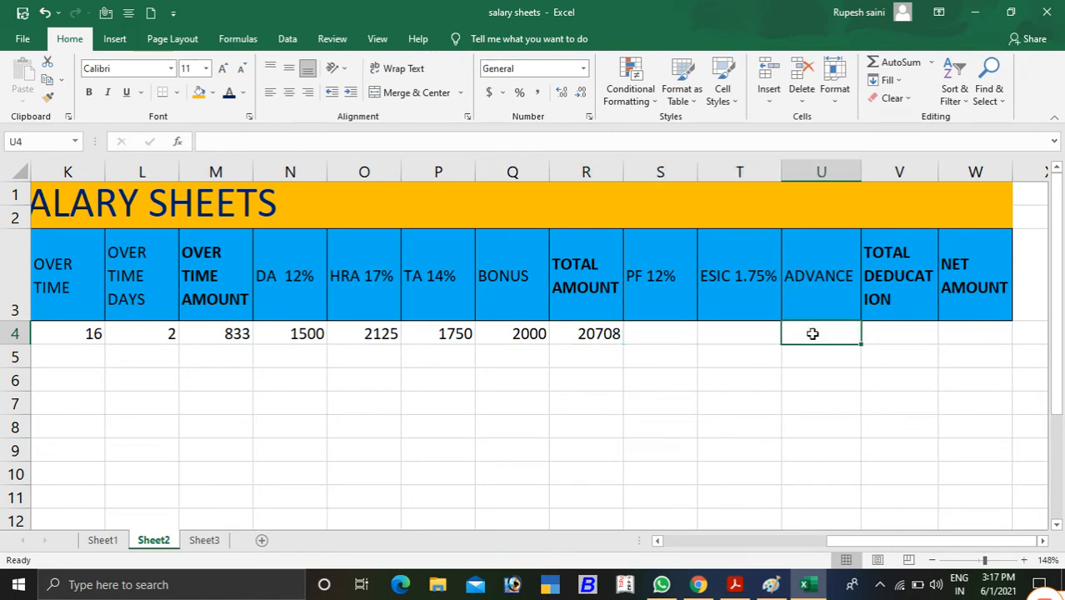
{"action": "left_click", "coordinate": [902, 326]}
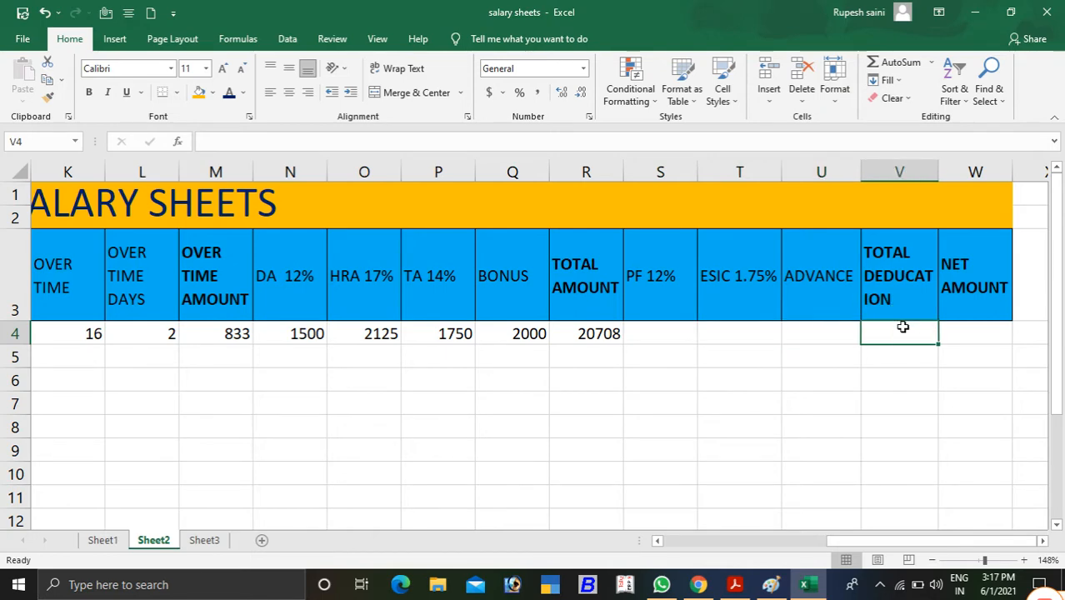
Calculate the PF deduction in S4 as 12% of the basic salary with the formula =J4*12%.
{"action": "left_click", "coordinate": [667, 332]}
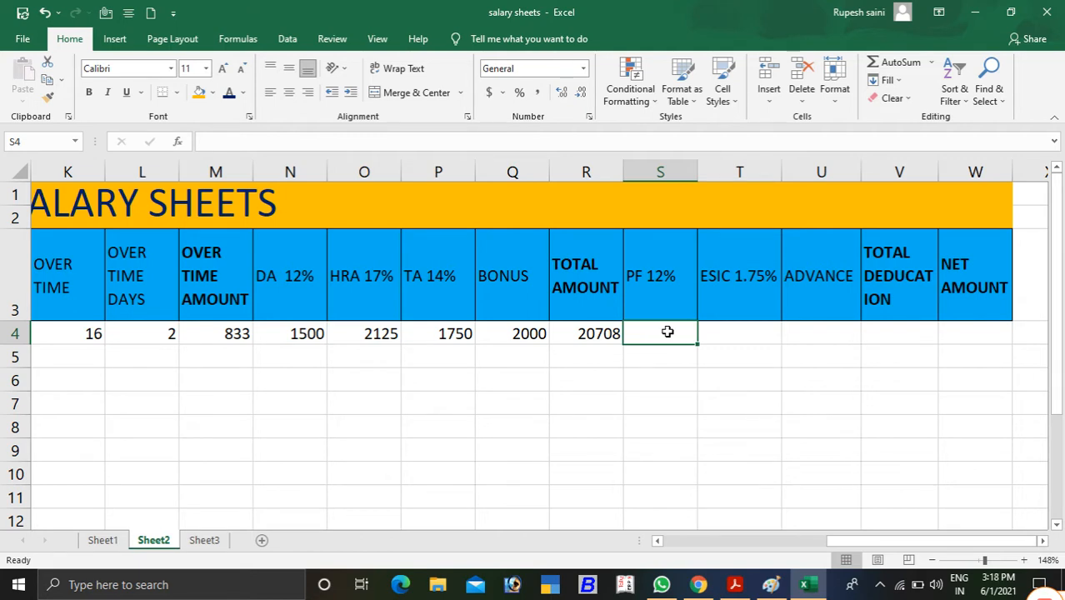
{"action": "type", "text": "="}
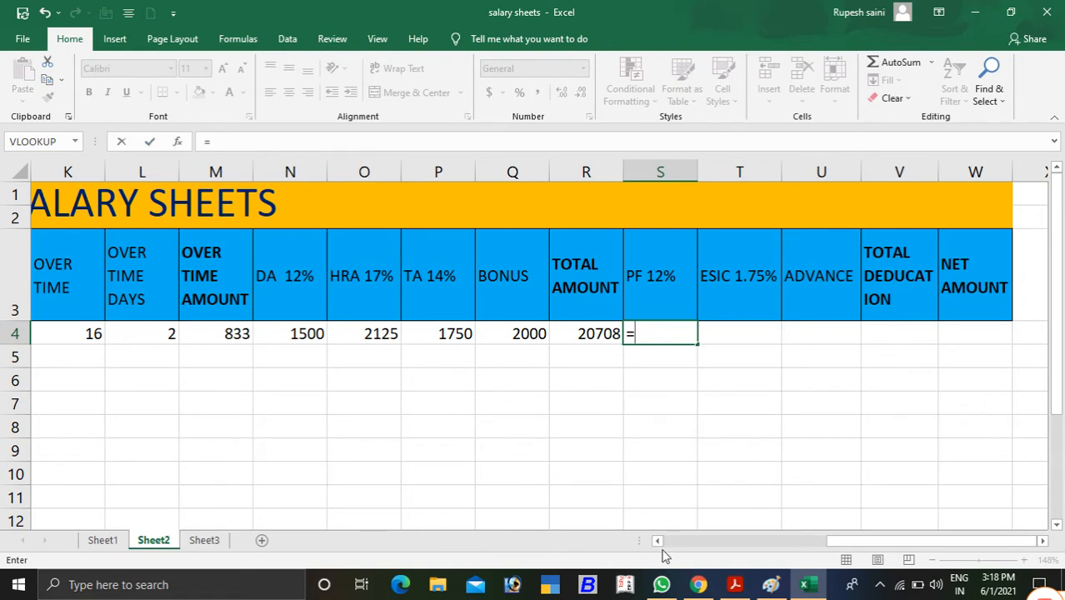
{"action": "left_click_drag", "start_coordinate": [848, 542], "coordinate": [816, 543]}
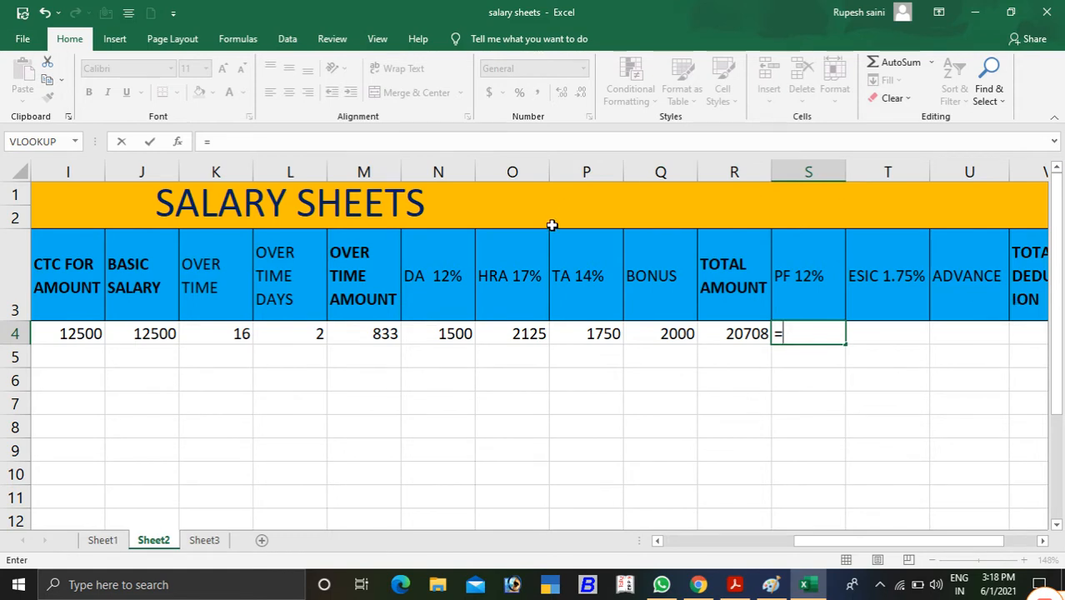
{"action": "left_click", "coordinate": [152, 336]}
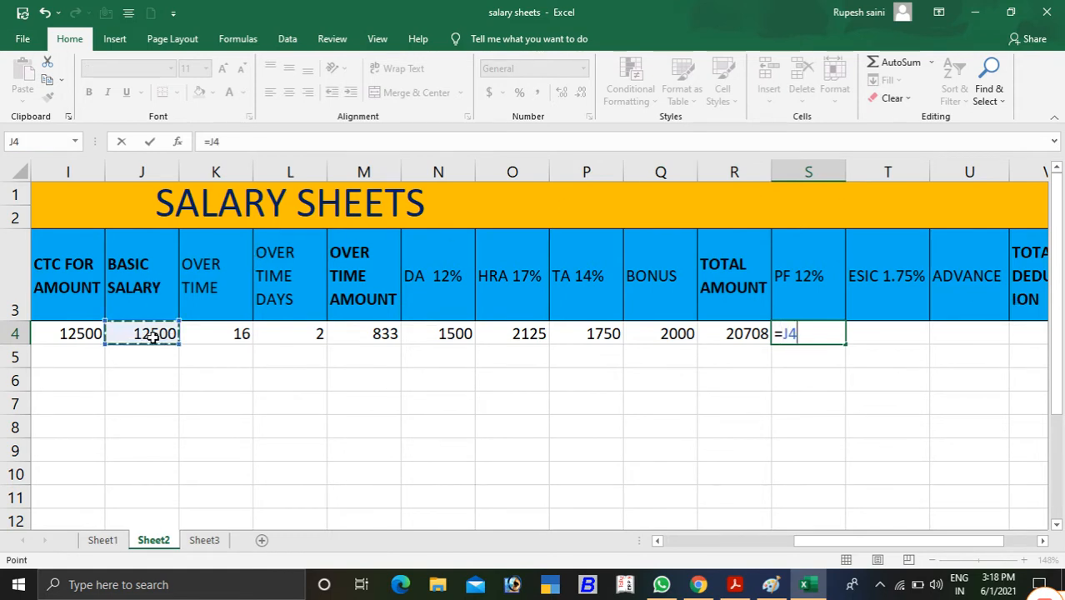
{"action": "type", "text": "*"}
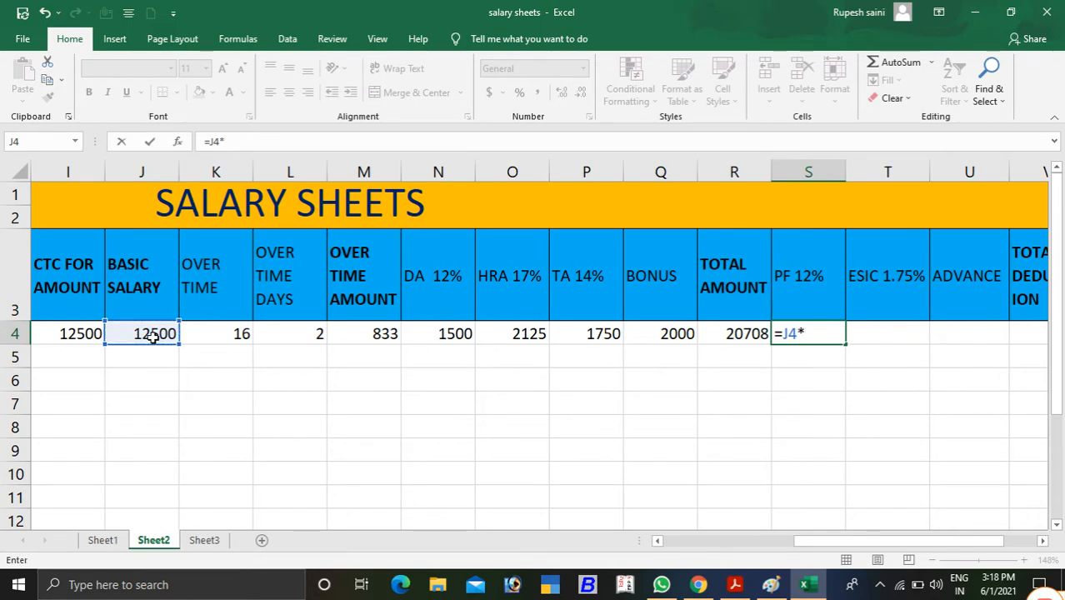
{"action": "type", "text": "12%"}
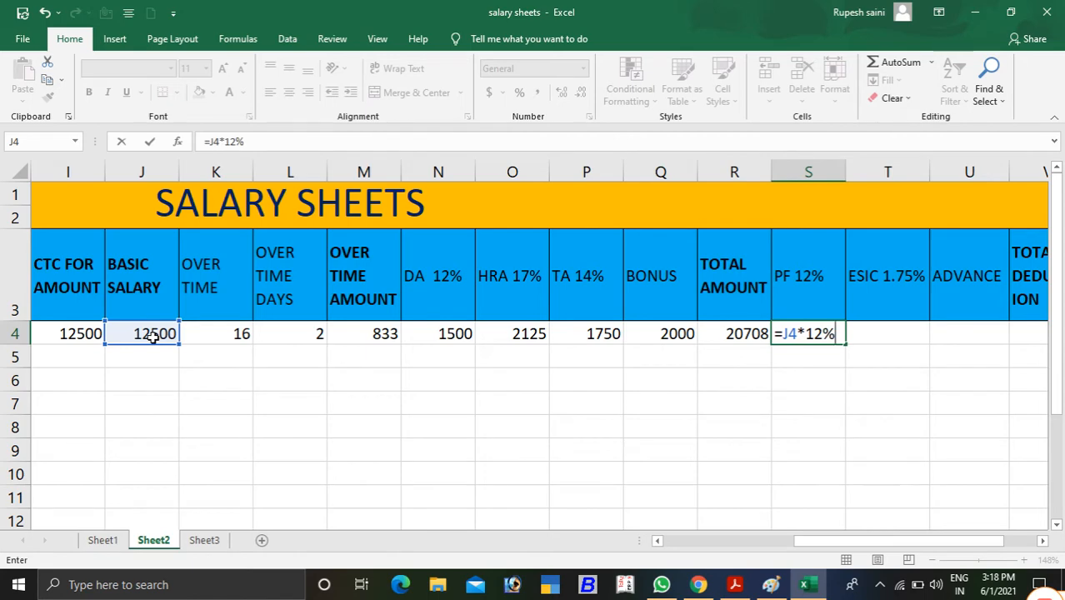
{"action": "key", "text": "Return"}
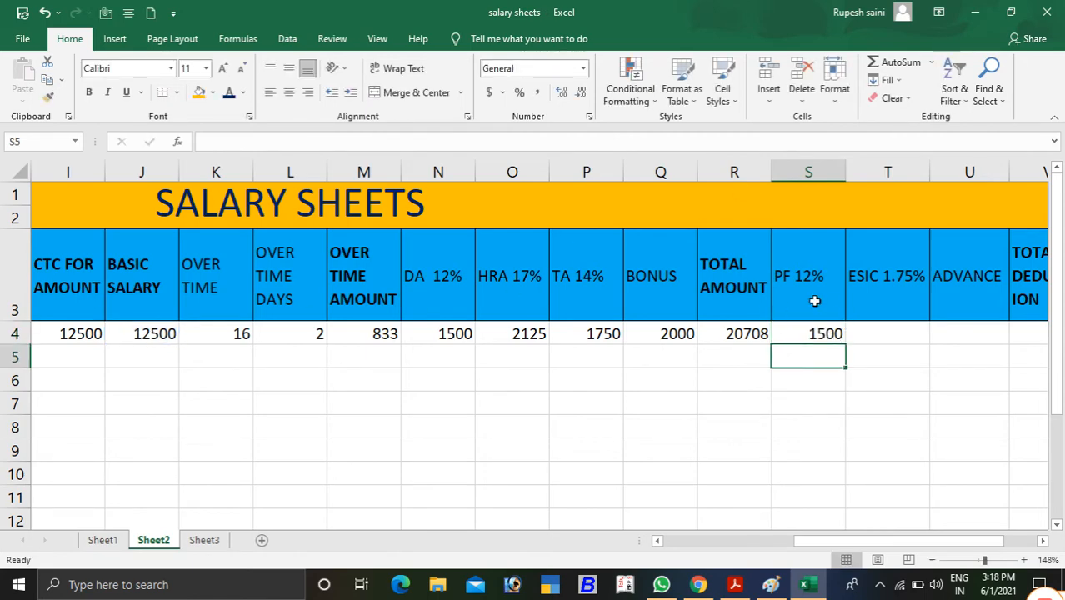
Calculate the ESIC deduction in T4 as 1.75% of the basic salary with the formula =J4*1.75%.
{"action": "left_click", "coordinate": [827, 335]}
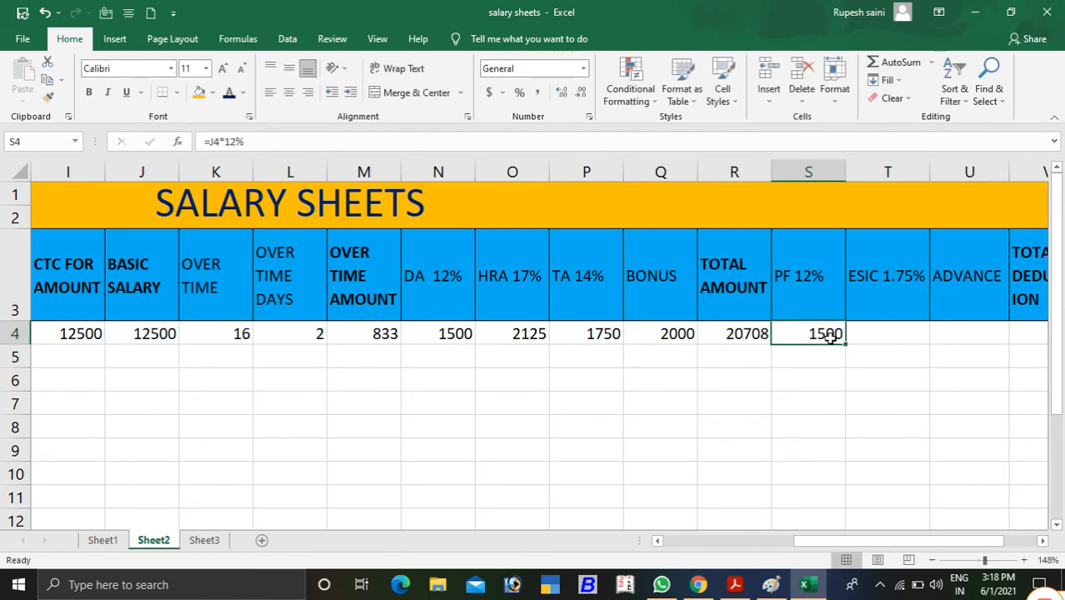
{"action": "left_click", "coordinate": [880, 333]}
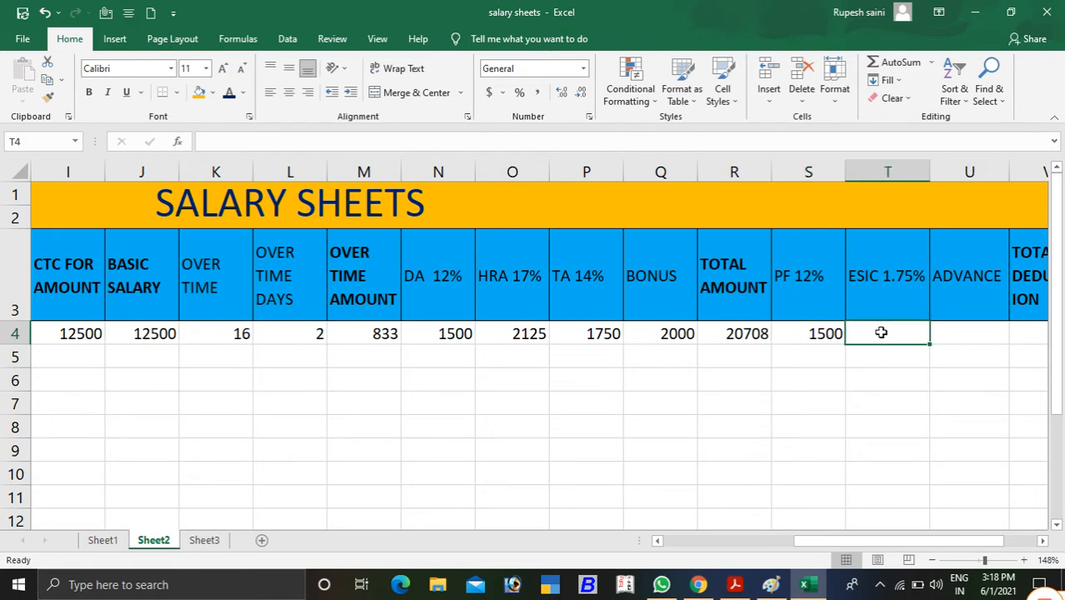
{"action": "type", "text": "="}
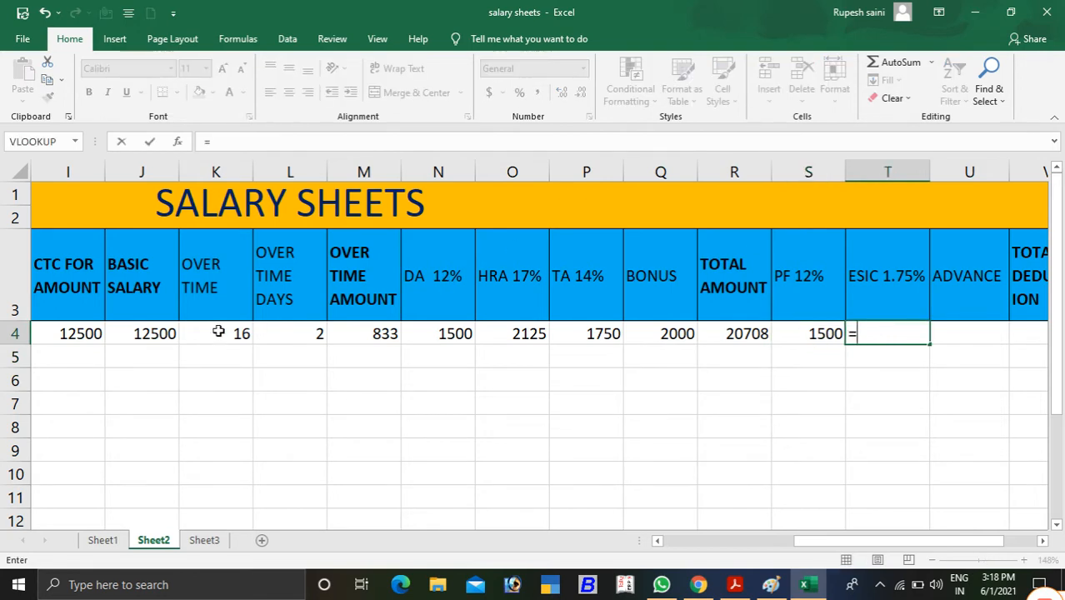
{"action": "left_click", "coordinate": [147, 333]}
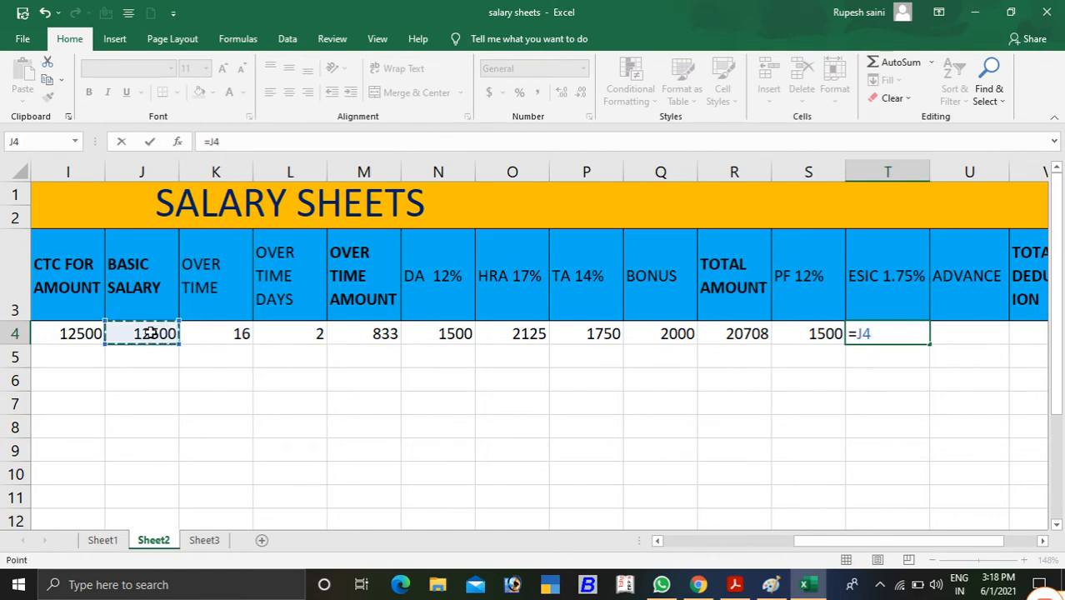
{"action": "type", "text": "*1.75"}
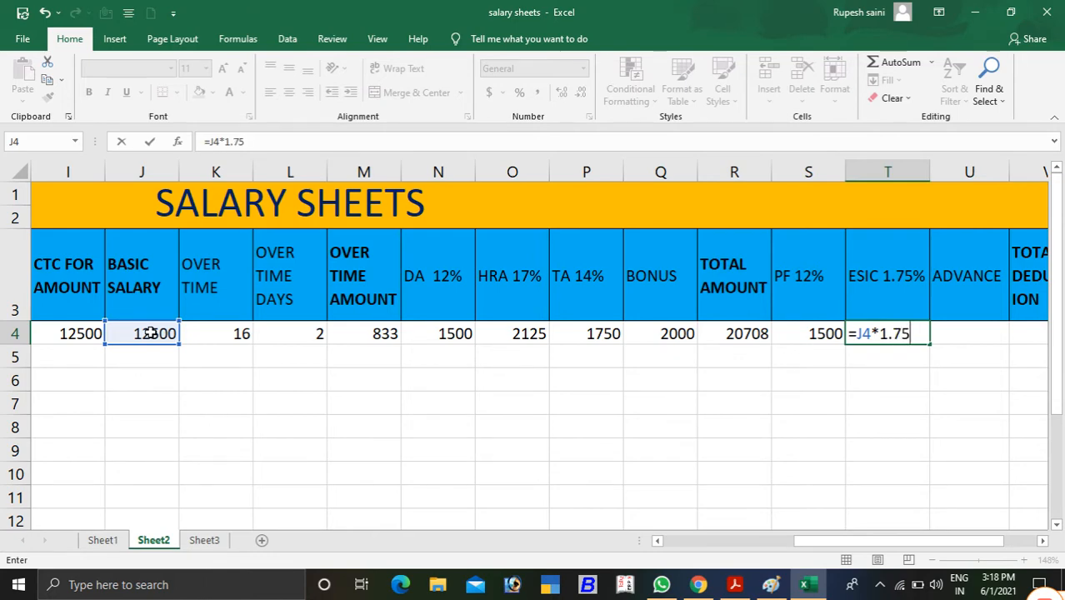
{"action": "type", "text": "%"}
{"action": "key", "text": "Return"}
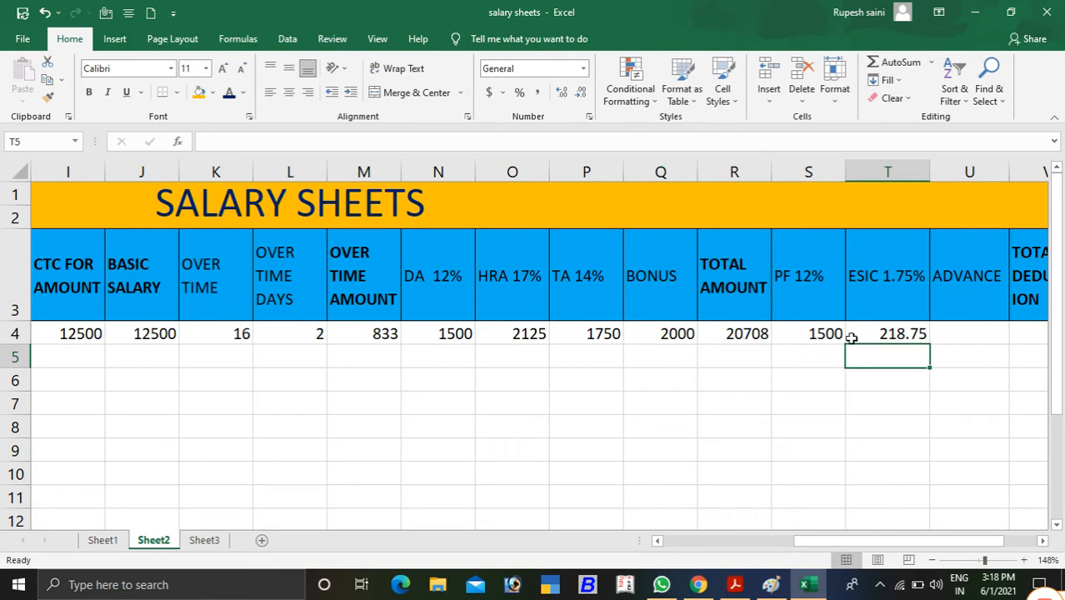
{"action": "left_click", "coordinate": [913, 337]}
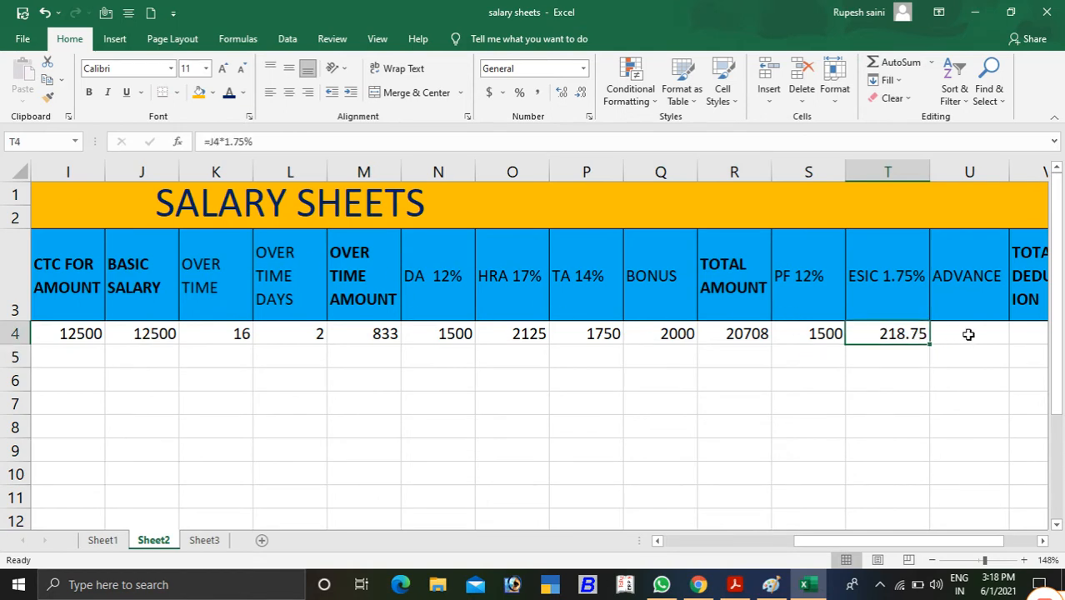
Enter an advance of 3000 in U4 for the first employee.
{"action": "left_click", "coordinate": [966, 334]}
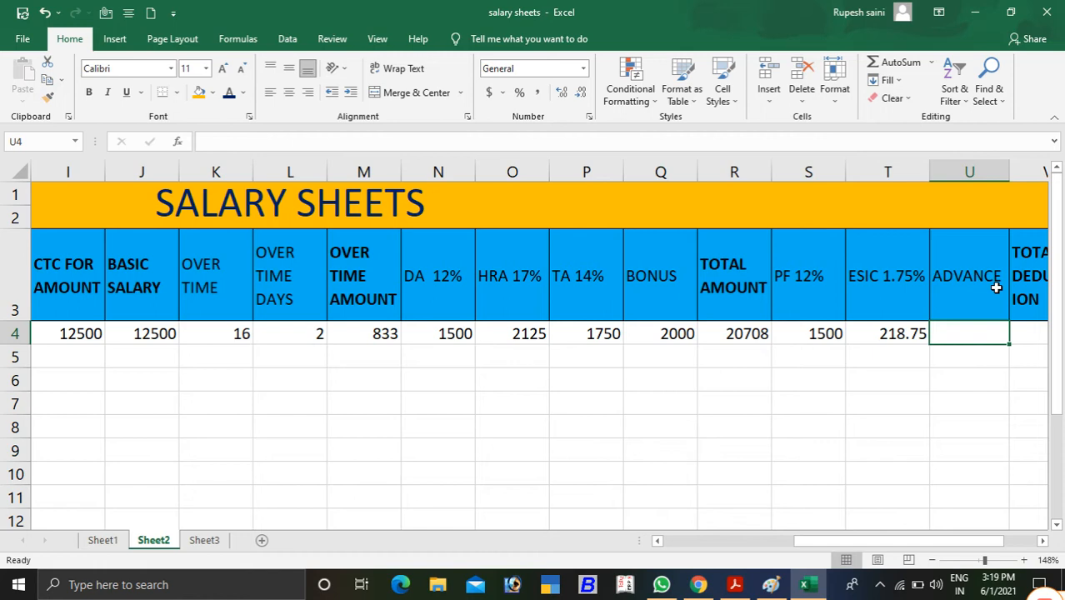
{"action": "type", "text": "3000"}
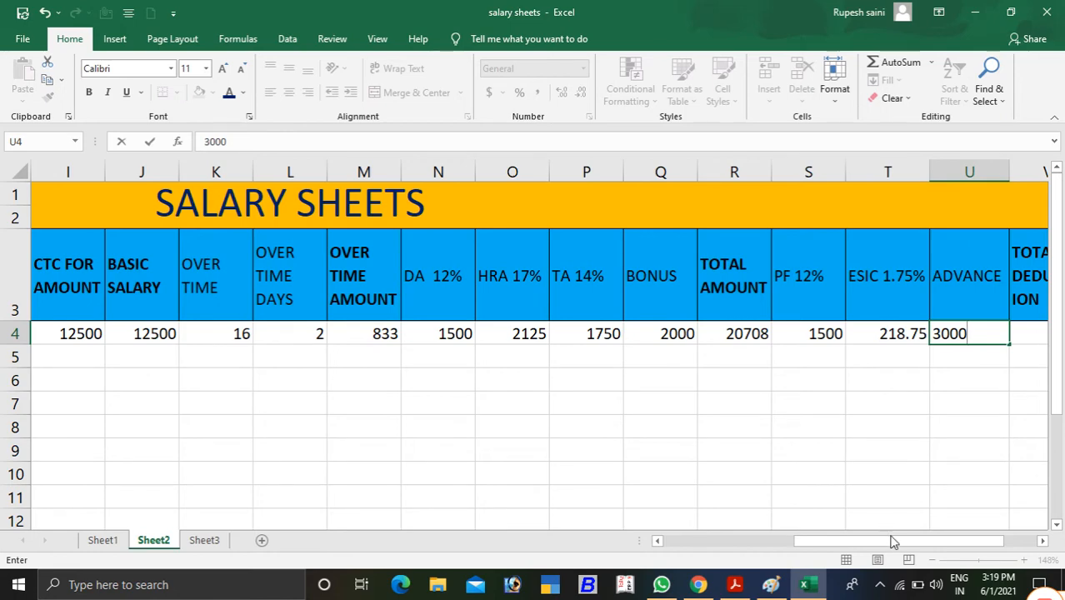
{"action": "left_click_drag", "start_coordinate": [892, 542], "coordinate": [930, 541]}
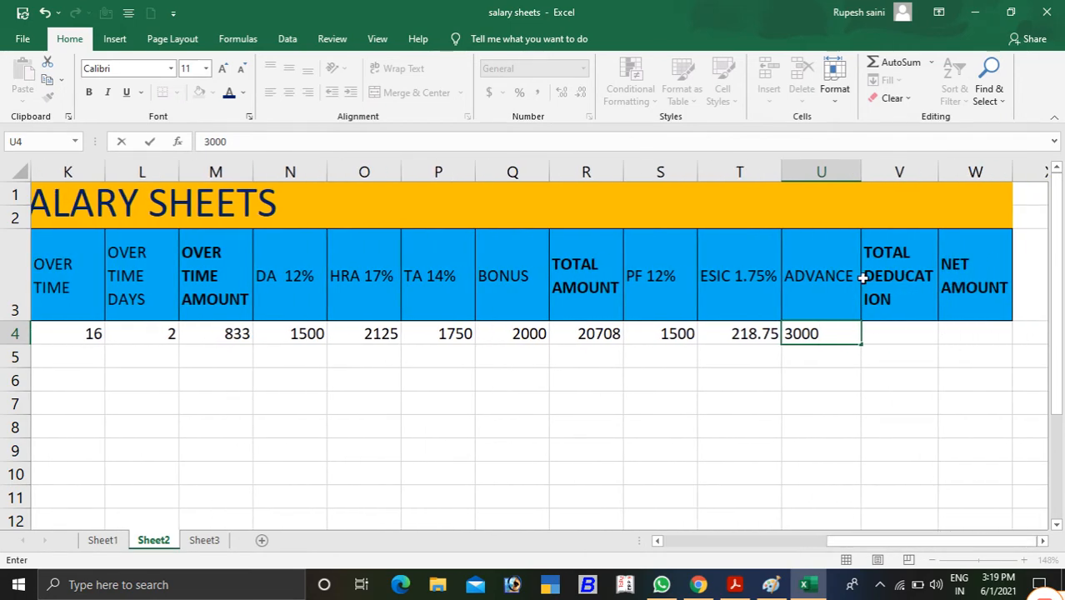
Calculate the total deduction in V4 by adding PF, ESIC and advance with the formula =SUM(S4:U4).
{"action": "left_click", "coordinate": [894, 342]}
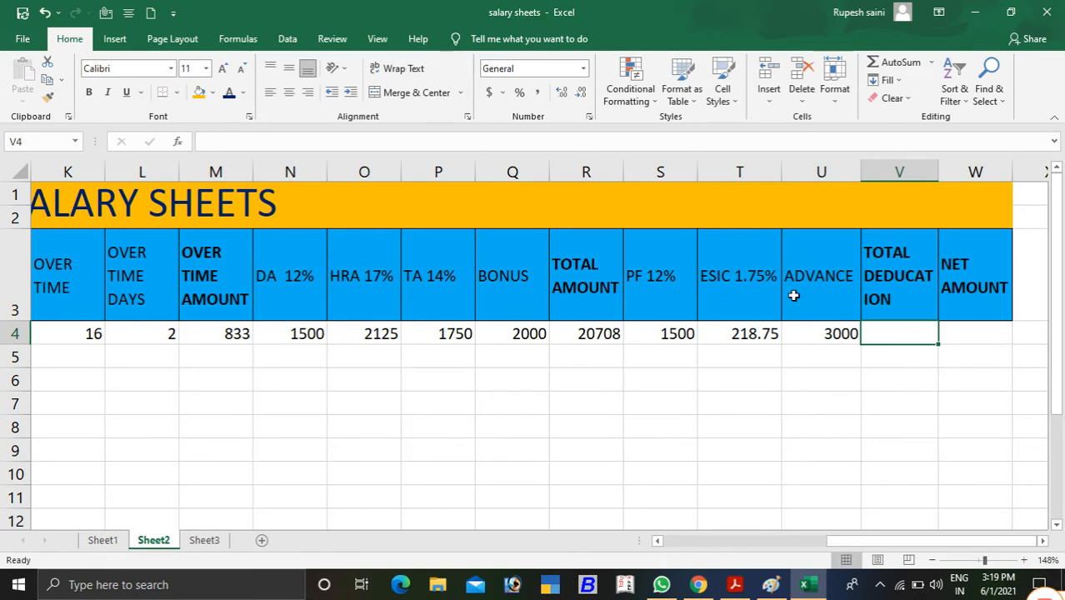
{"action": "type", "text": "="}
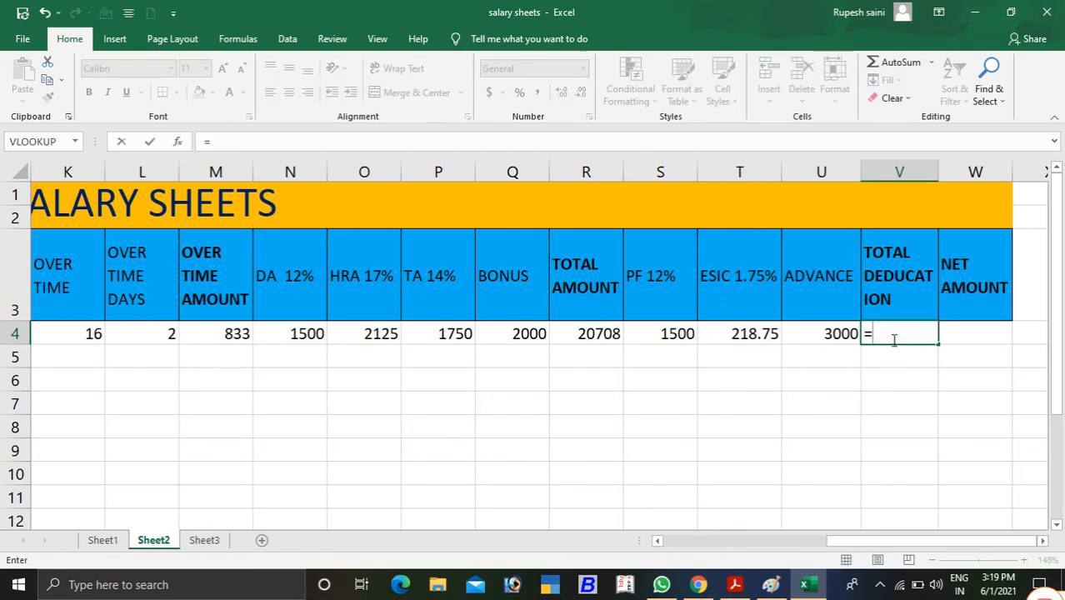
{"action": "type", "text": "sum("}
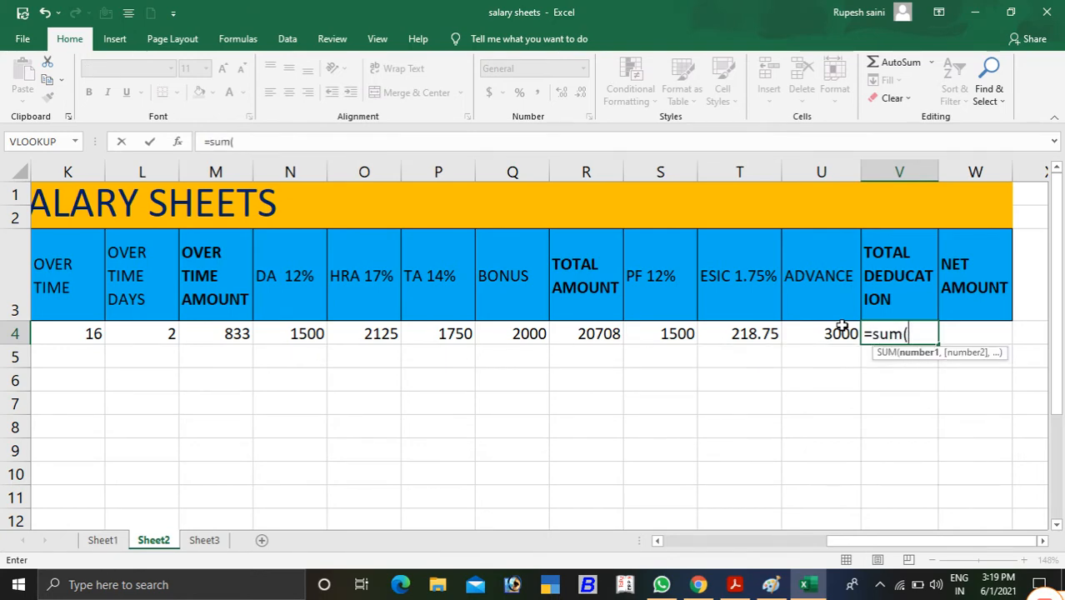
{"action": "left_click_drag", "start_coordinate": [672, 331], "coordinate": [821, 327]}
{"action": "type", "text": ")"}
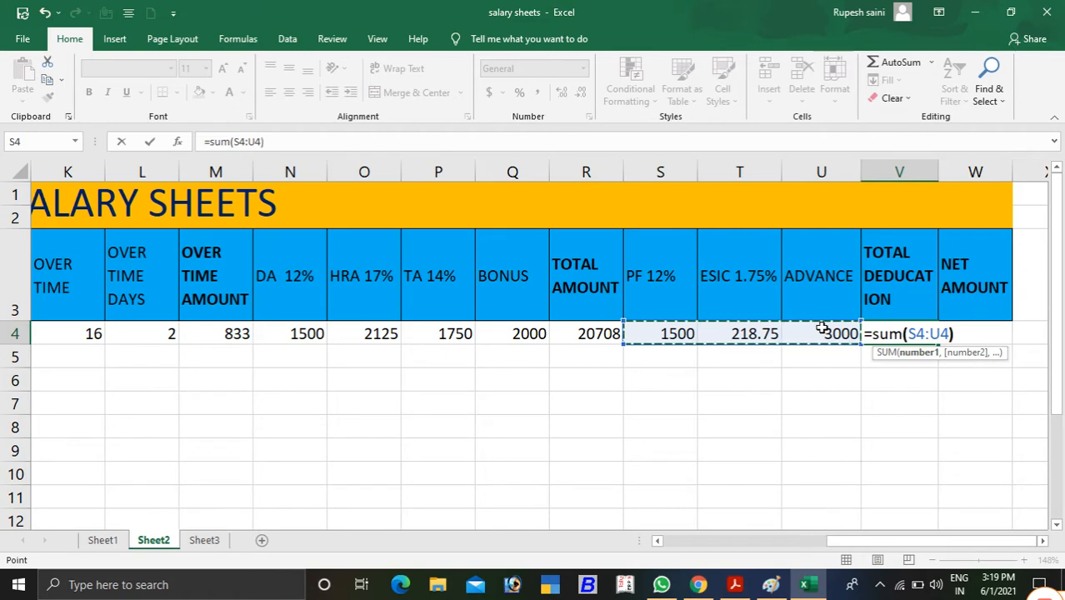
{"action": "key", "text": "Return"}
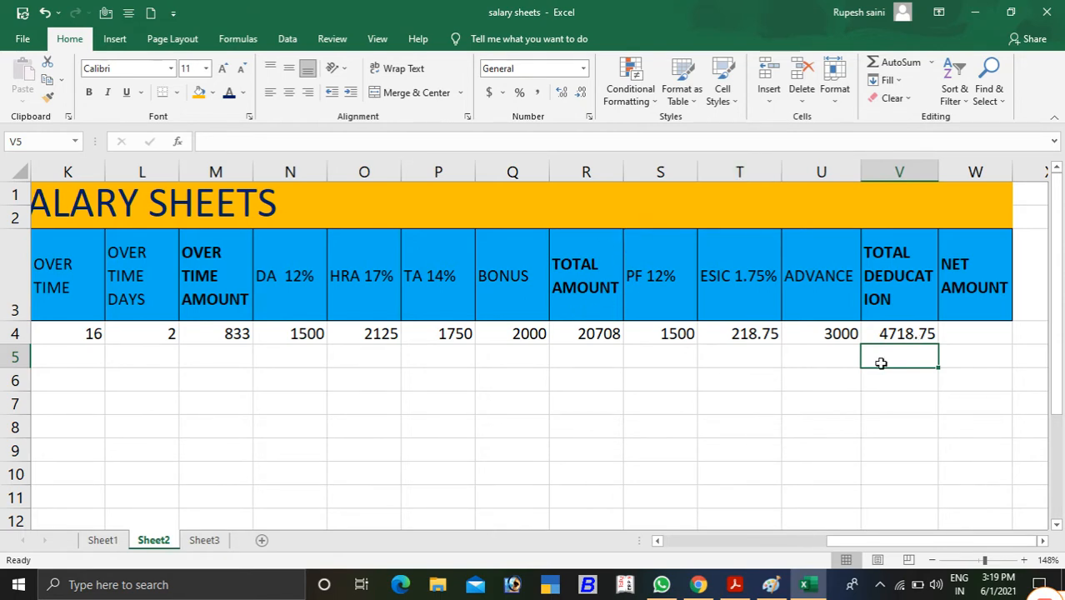
Calculate the net amount in W4 by subtracting the total deduction from the total amount with the formula =R4-V4.
{"action": "left_click", "coordinate": [975, 336]}
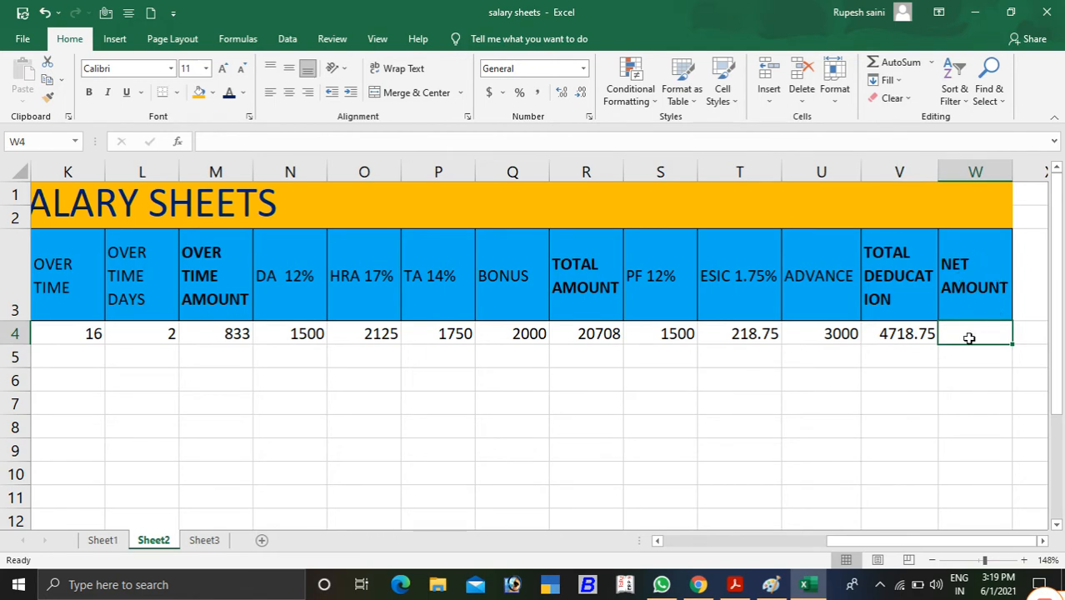
{"action": "type", "text": "="}
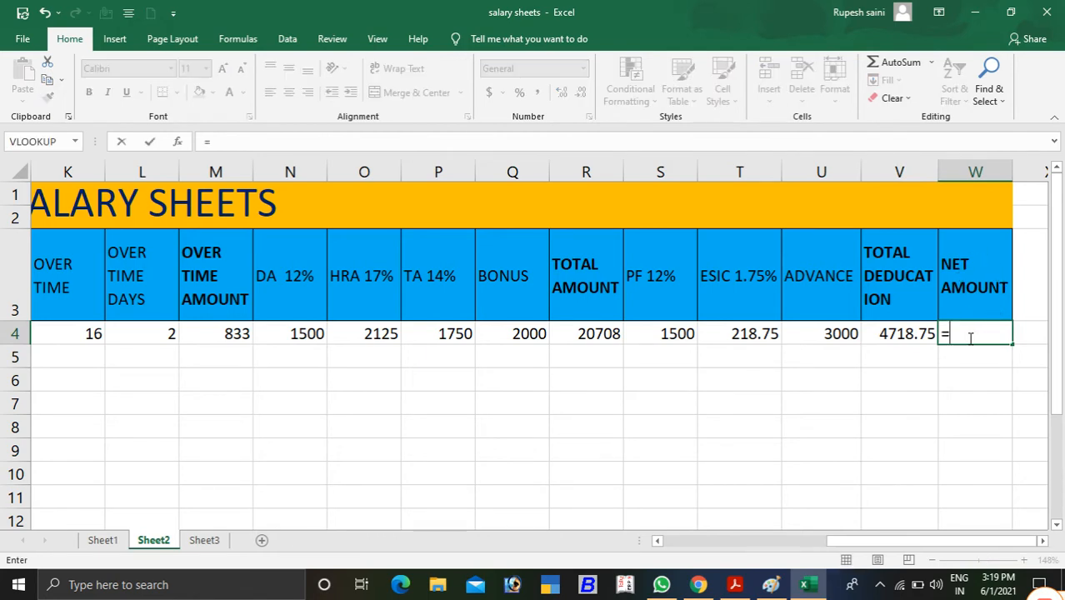
{"action": "left_click", "coordinate": [600, 334]}
{"action": "type", "text": "-"}
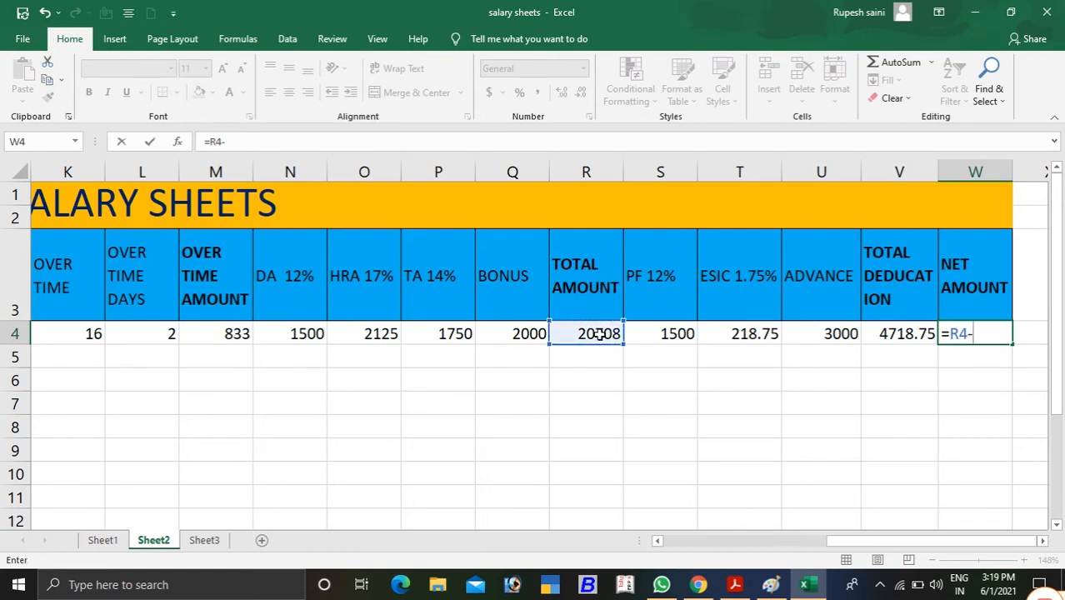
{"action": "left_click", "coordinate": [906, 333]}
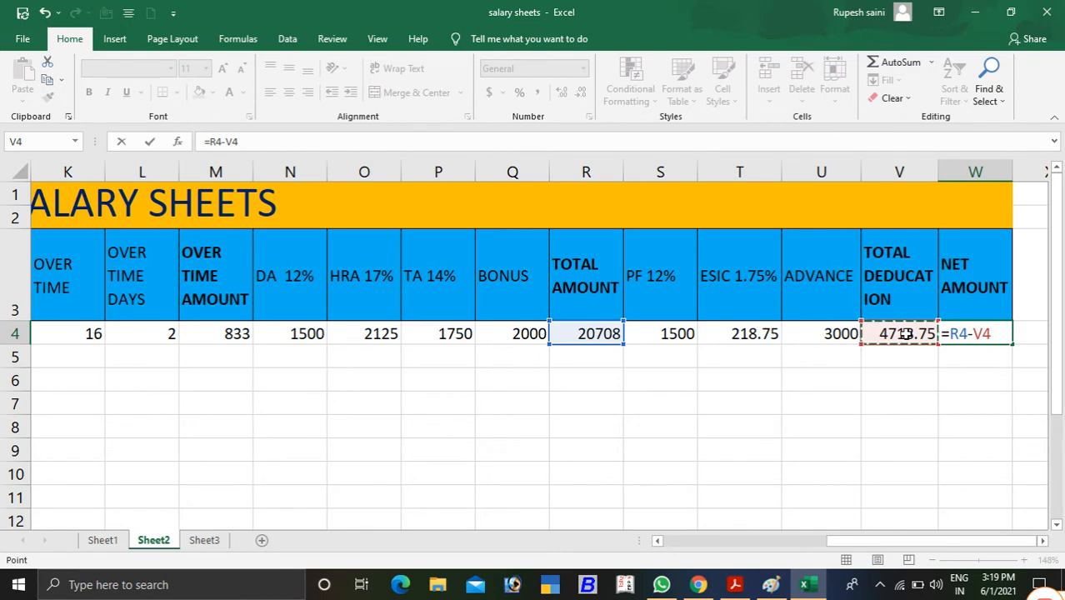
{"action": "key", "text": "Return"}
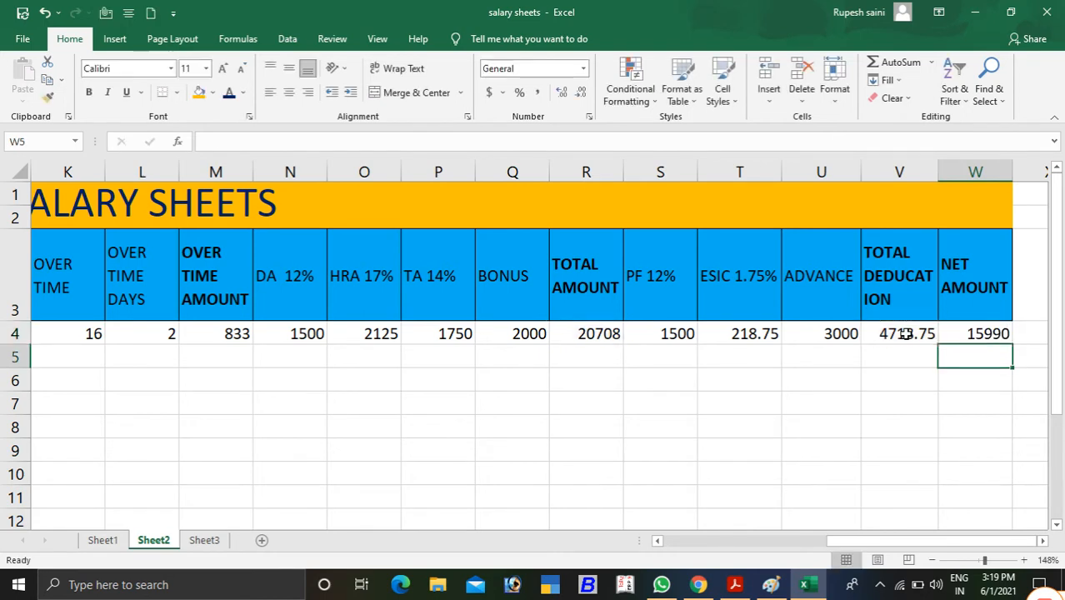
{"action": "left_click", "coordinate": [999, 332]}
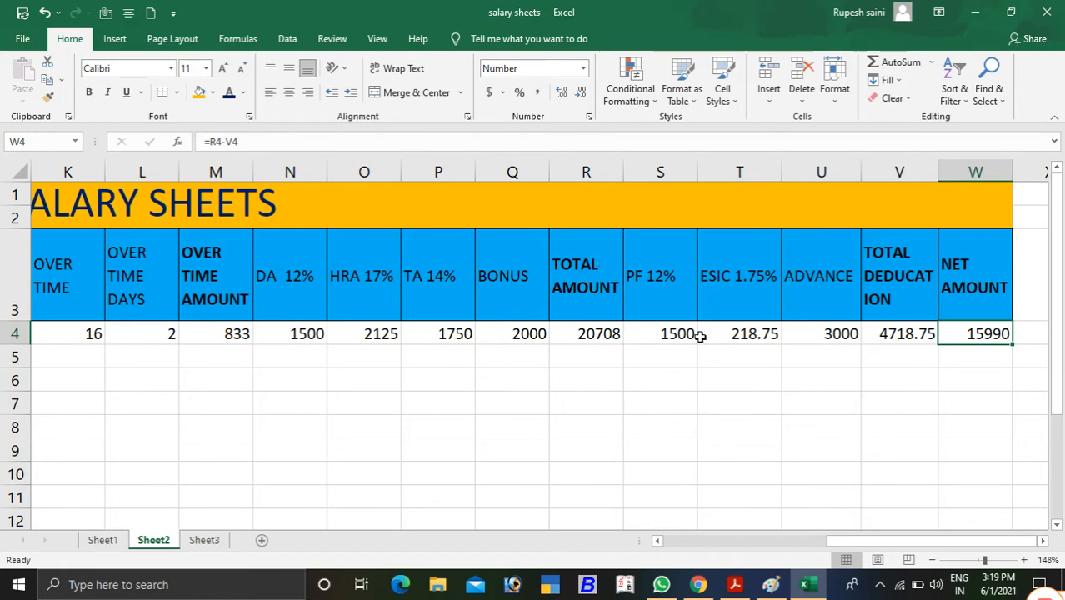
Start the second employee's record in row 5 with serial number 2, the employee's name and the department manejar.
{"action": "left_click_drag", "start_coordinate": [854, 537], "coordinate": [677, 537]}
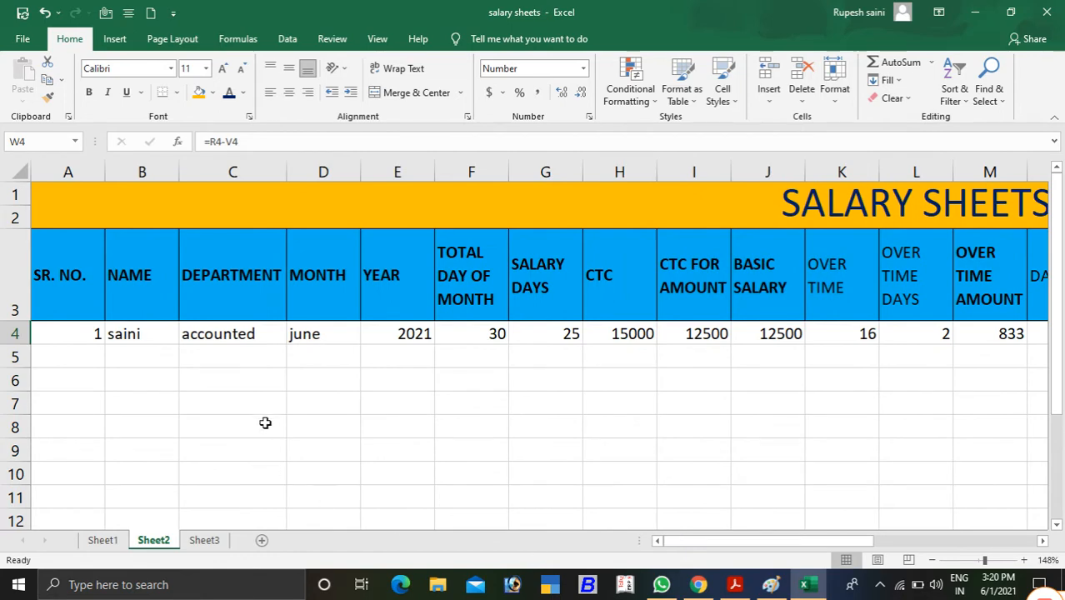
{"action": "left_click", "coordinate": [991, 560]}
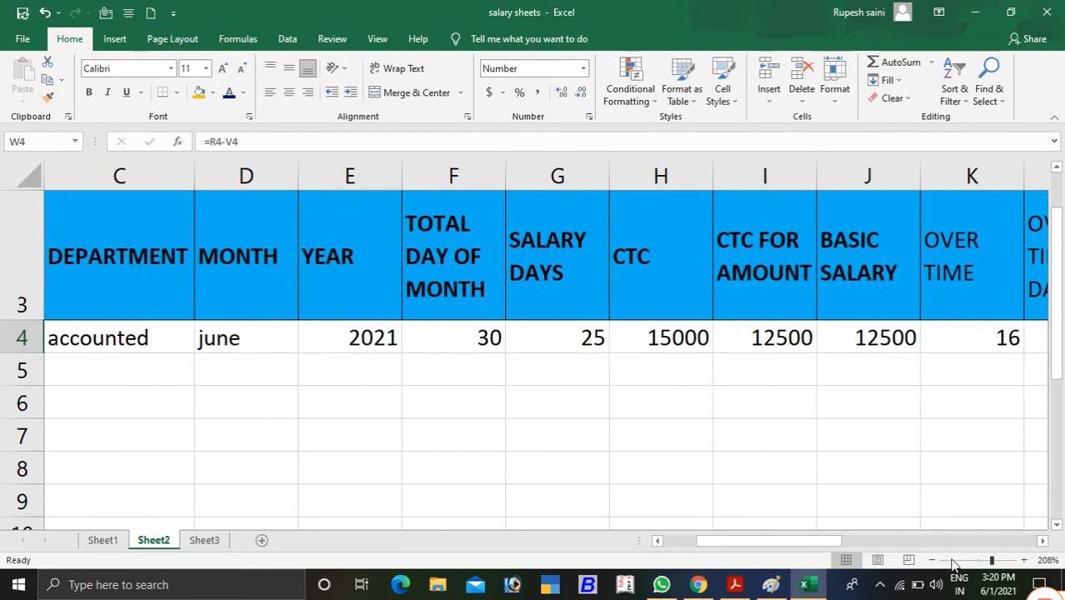
{"action": "left_click_drag", "start_coordinate": [1055, 385], "coordinate": [1050, 315]}
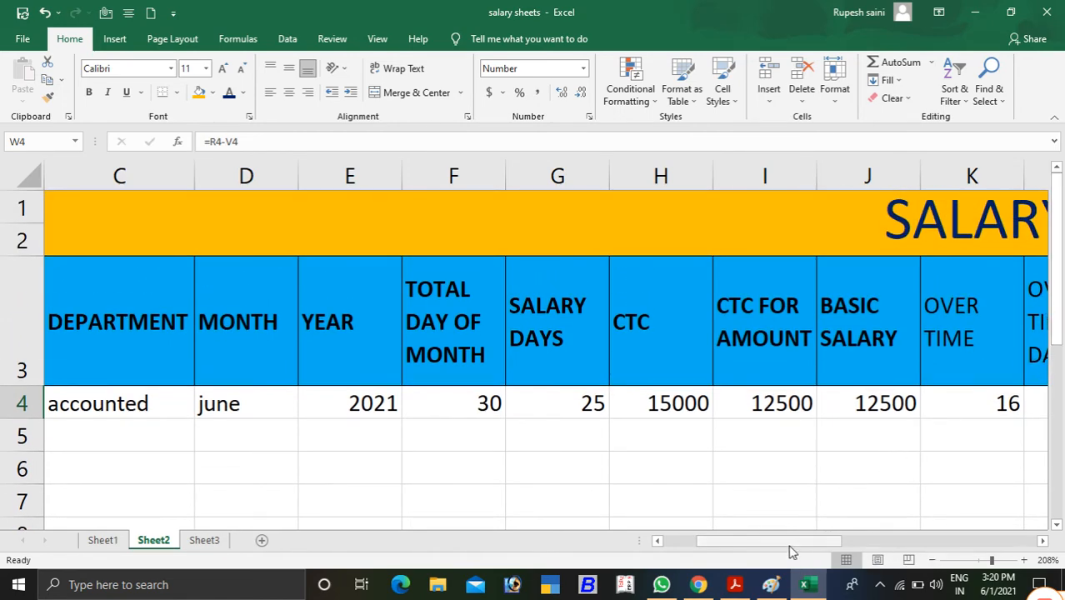
{"action": "left_click_drag", "start_coordinate": [791, 551], "coordinate": [756, 550]}
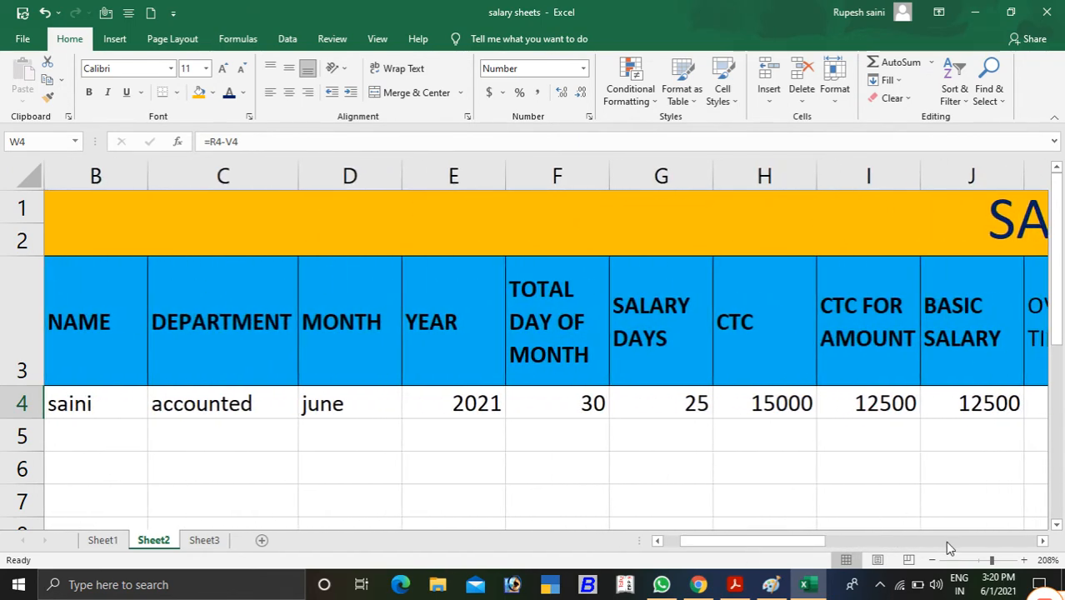
{"action": "left_click", "coordinate": [985, 561]}
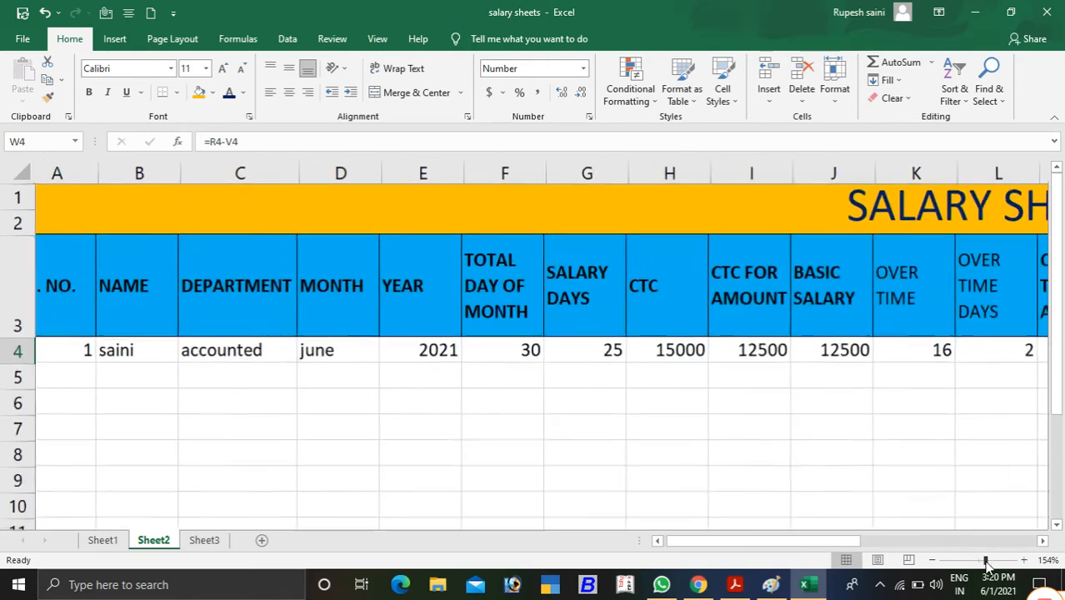
{"action": "left_click", "coordinate": [95, 364]}
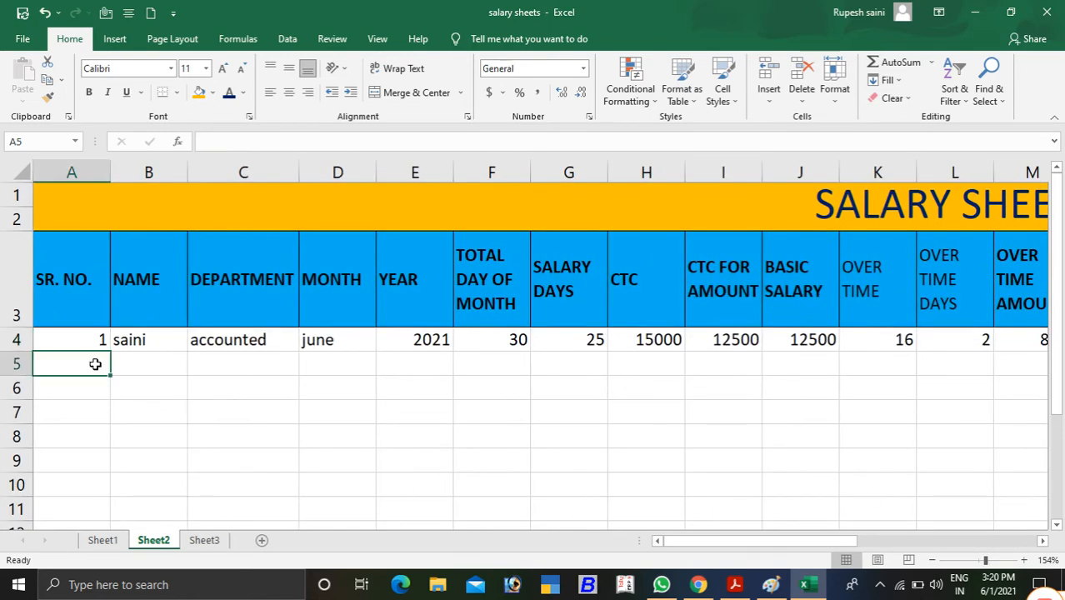
{"action": "type", "text": "2"}
{"action": "left_click", "coordinate": [158, 358]}
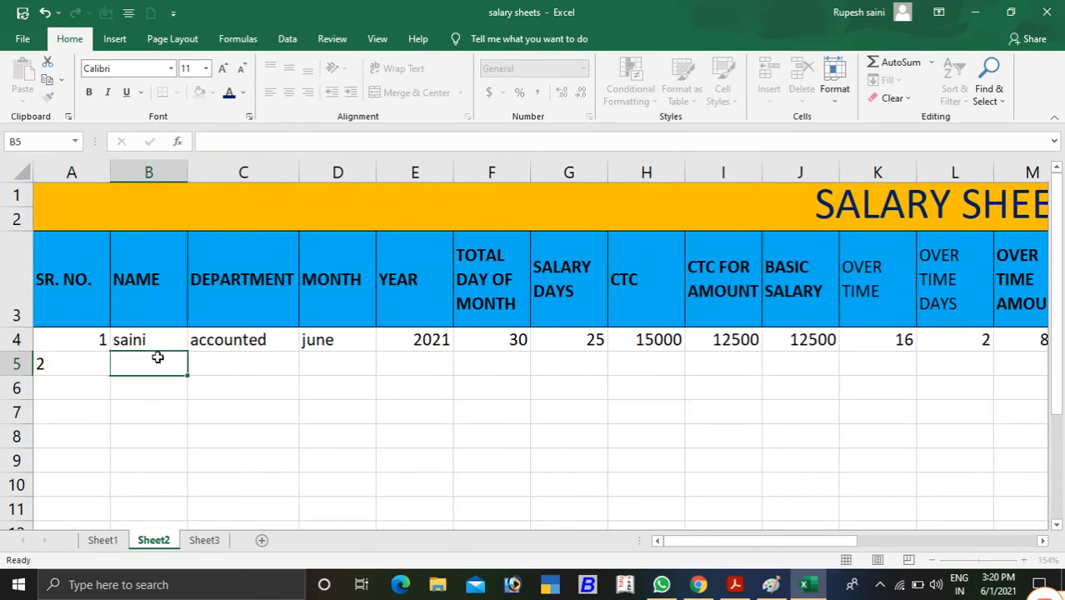
{"action": "type", "text": "kumar"}
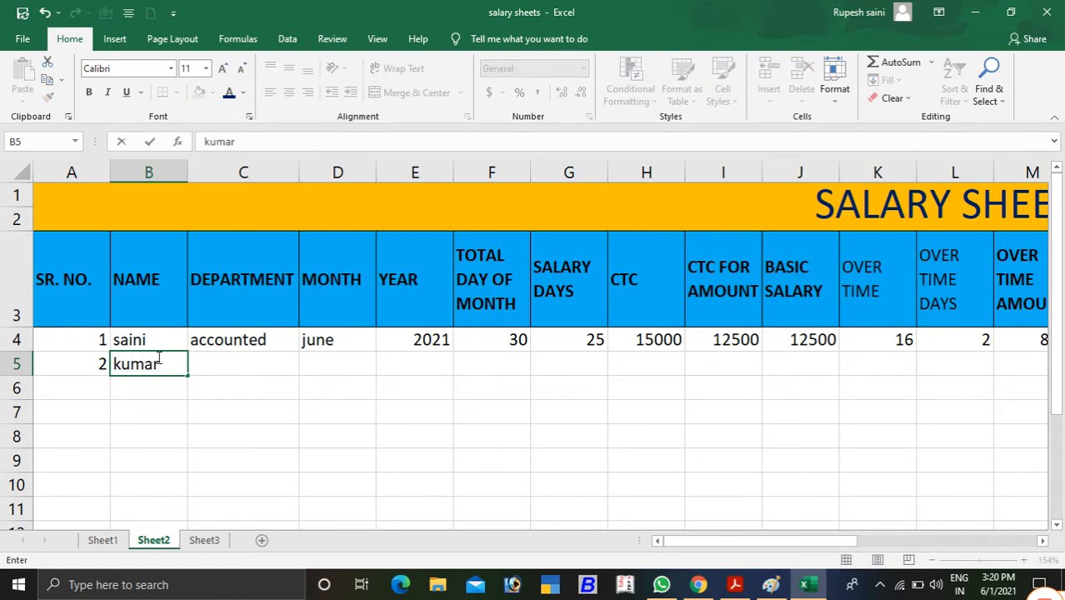
{"action": "left_click", "coordinate": [243, 360]}
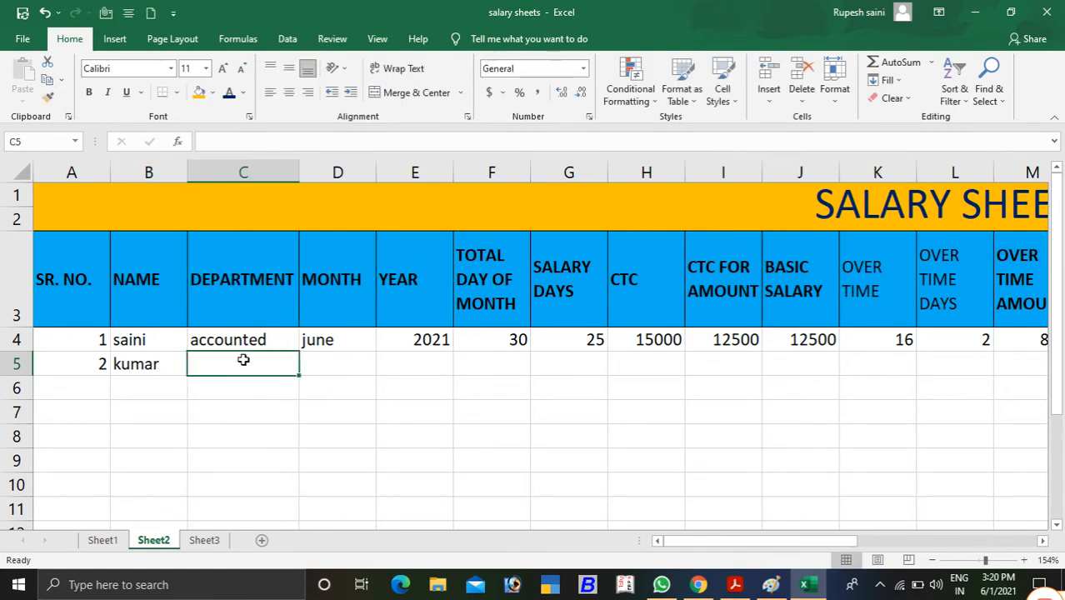
{"action": "type", "text": "manejar"}
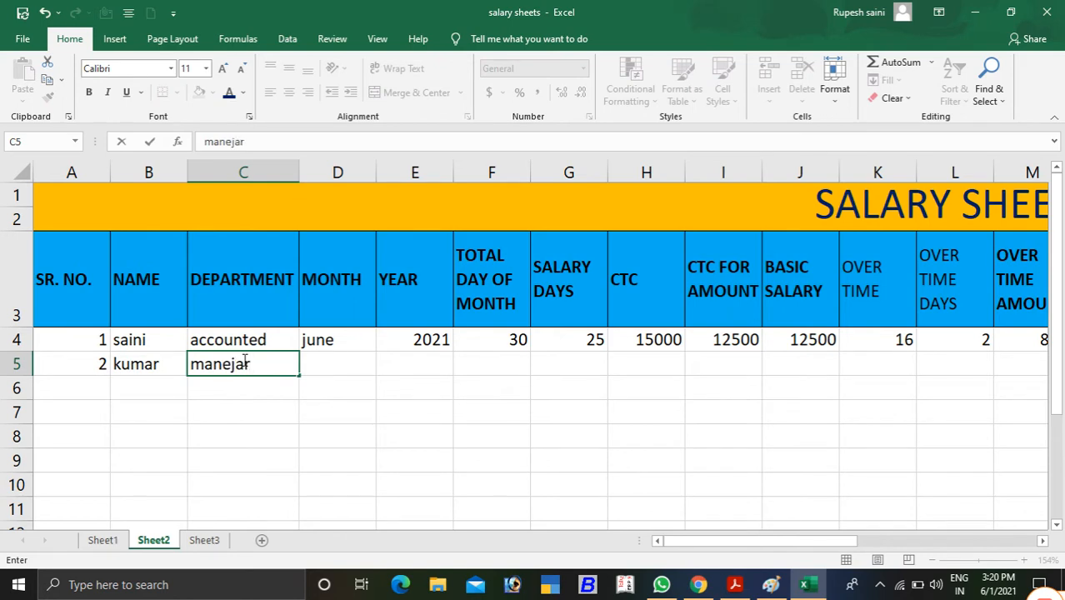
Enter the month june in D5 and the year 2021 in E5 for the second employee.
{"action": "left_click", "coordinate": [343, 360]}
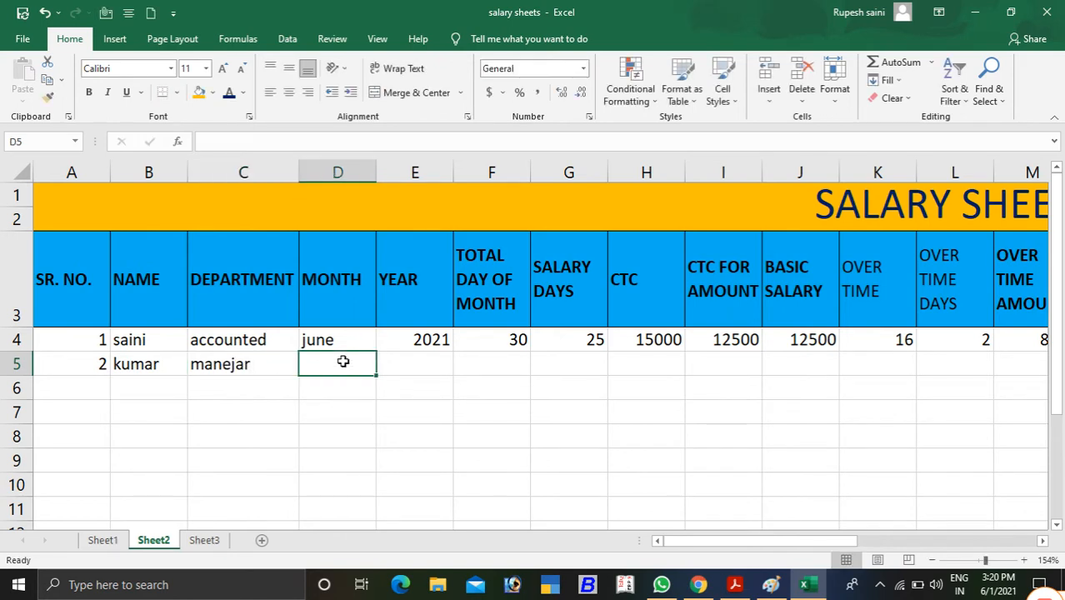
{"action": "type", "text": "june"}
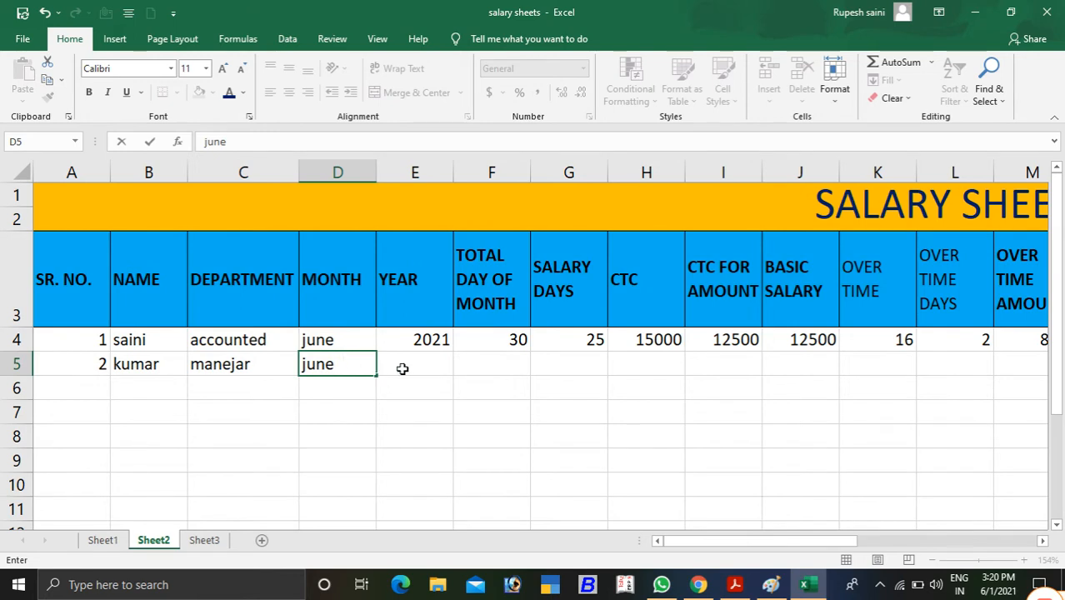
{"action": "left_click", "coordinate": [402, 368]}
{"action": "type", "text": "29"}
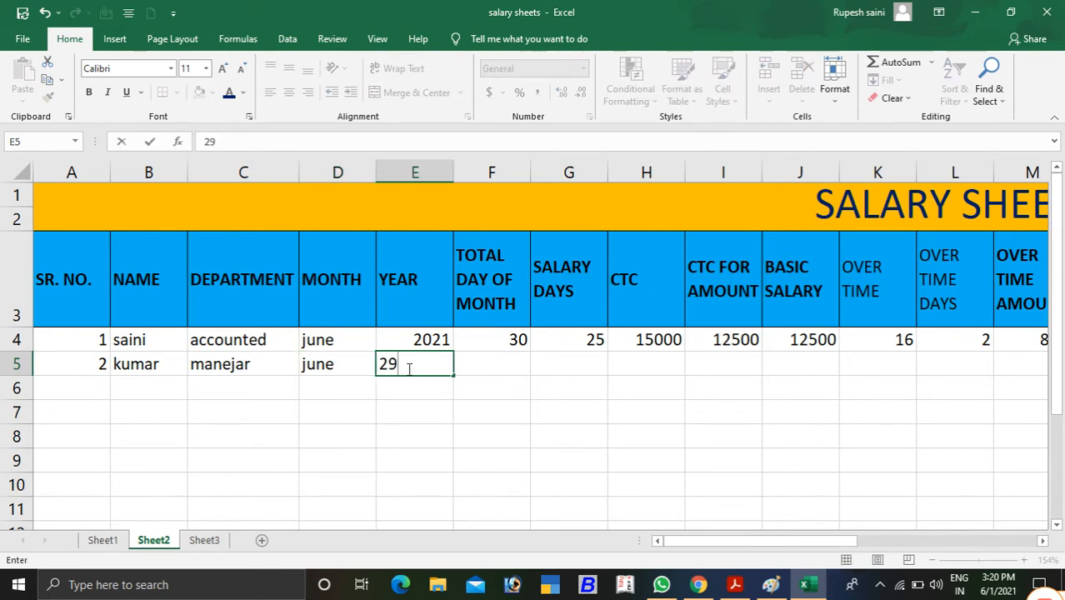
{"action": "key", "text": "BackSpace"}
{"action": "type", "text": "021"}
{"action": "left_click", "coordinate": [482, 368]}
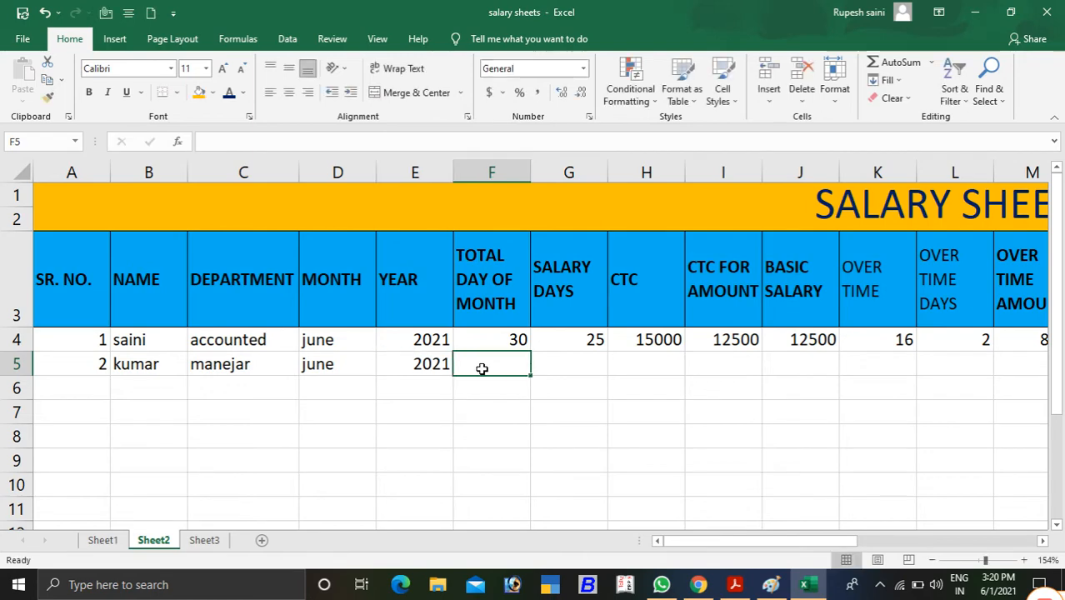
Enter 30 total days in F5, 27 salary days in G5 and a CTC of 20000 in H5 for the second employee.
{"action": "type", "text": "30"}
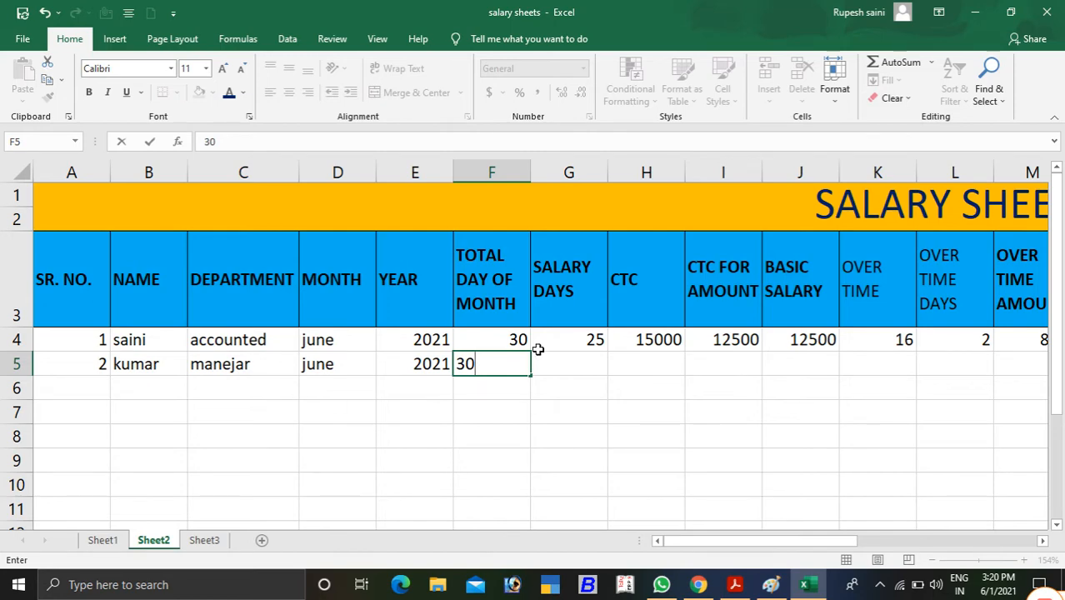
{"action": "left_click", "coordinate": [568, 364]}
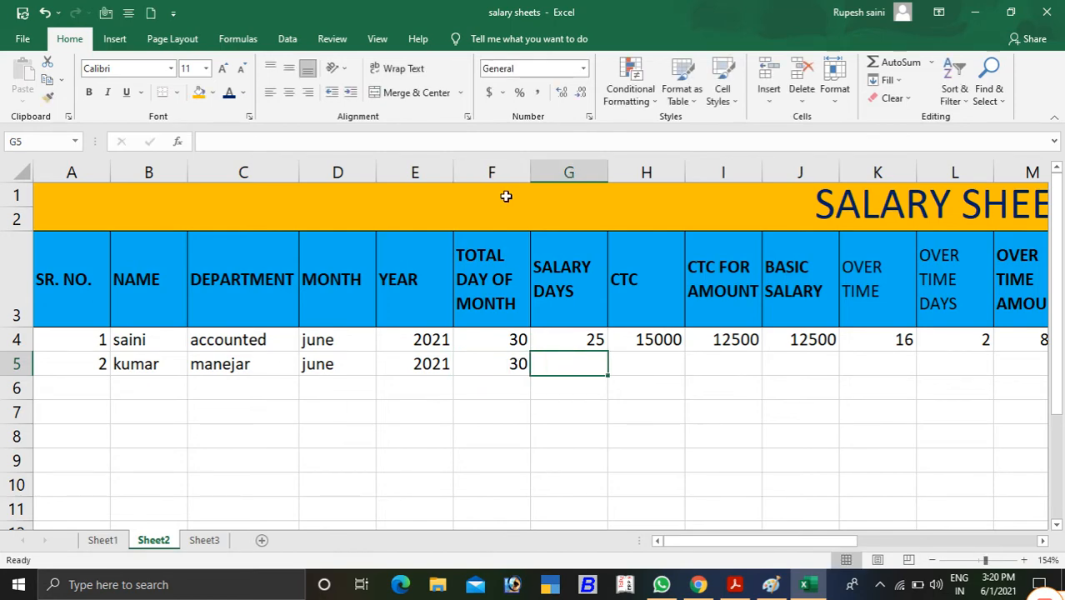
{"action": "type", "text": "27"}
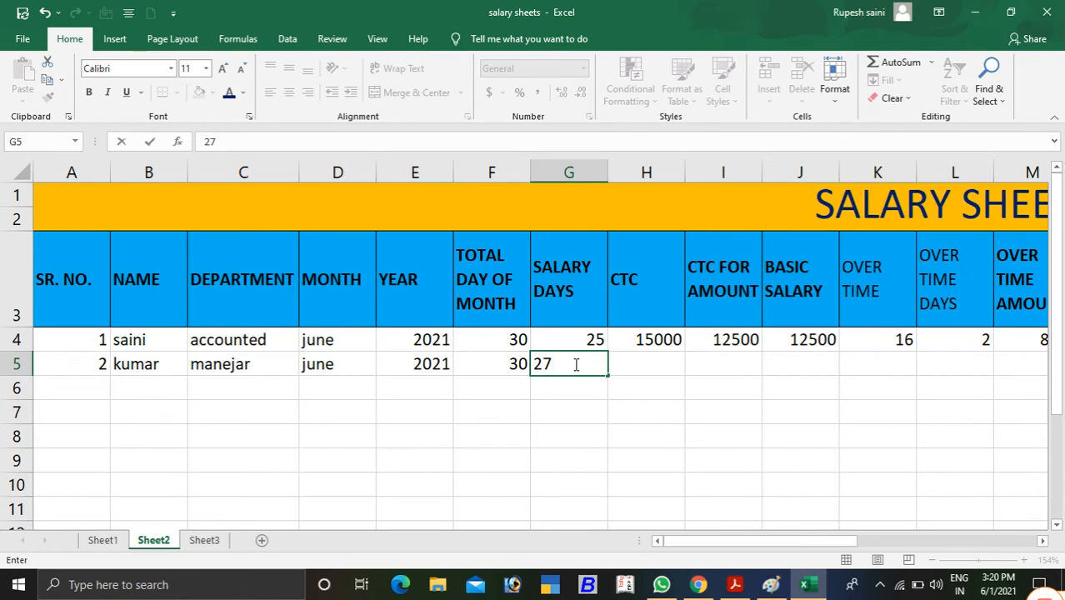
{"action": "left_click", "coordinate": [670, 367]}
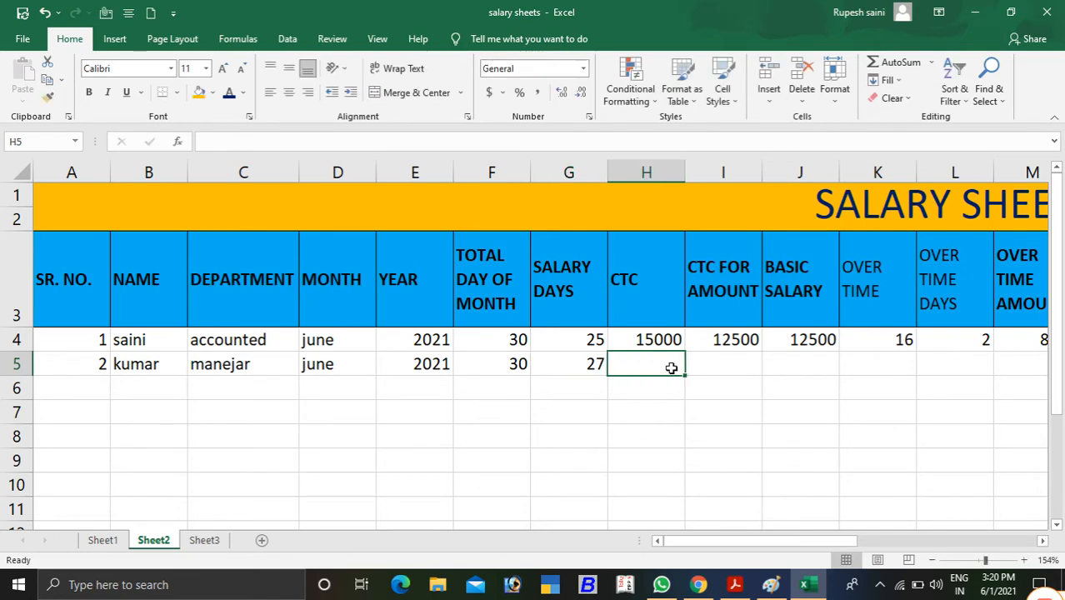
{"action": "type", "text": "20000"}
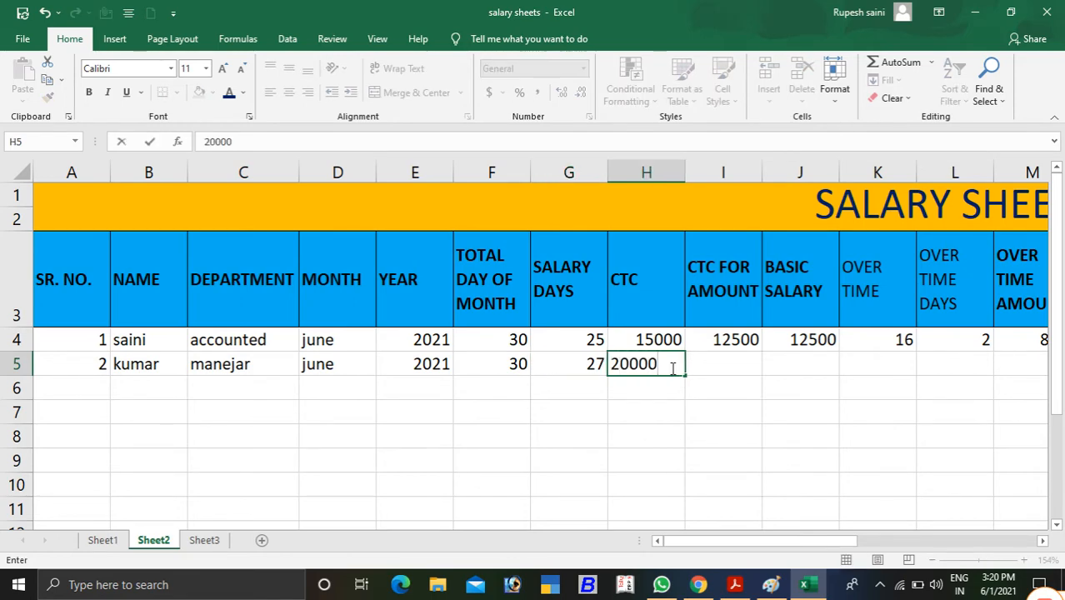
Calculate the CTC for amount in I5 from the CTC and salary days with the formula =H5*G5/30.
{"action": "left_click", "coordinate": [727, 356]}
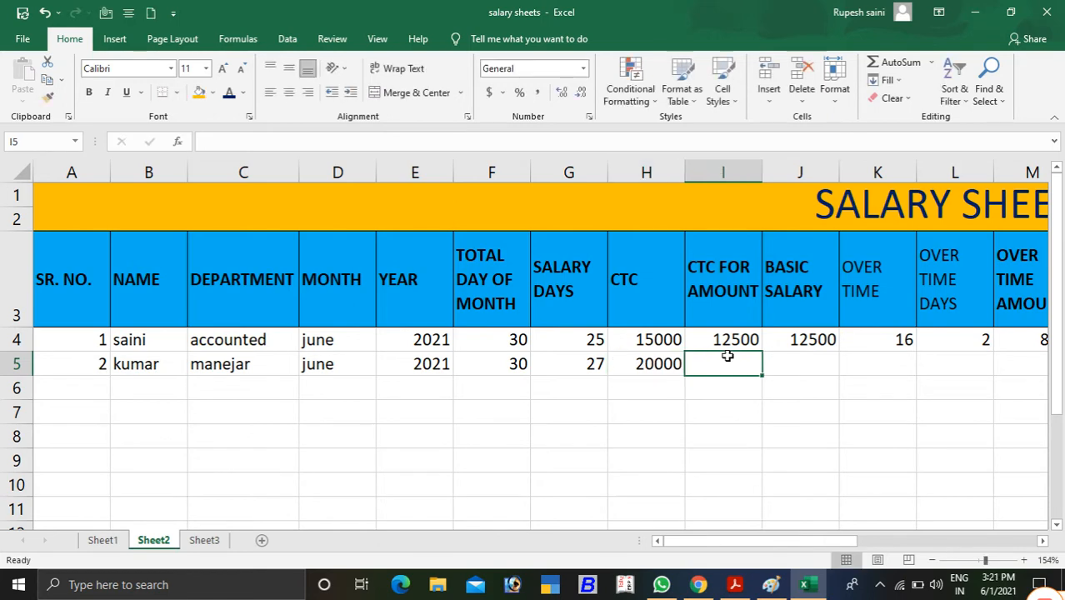
{"action": "type", "text": "="}
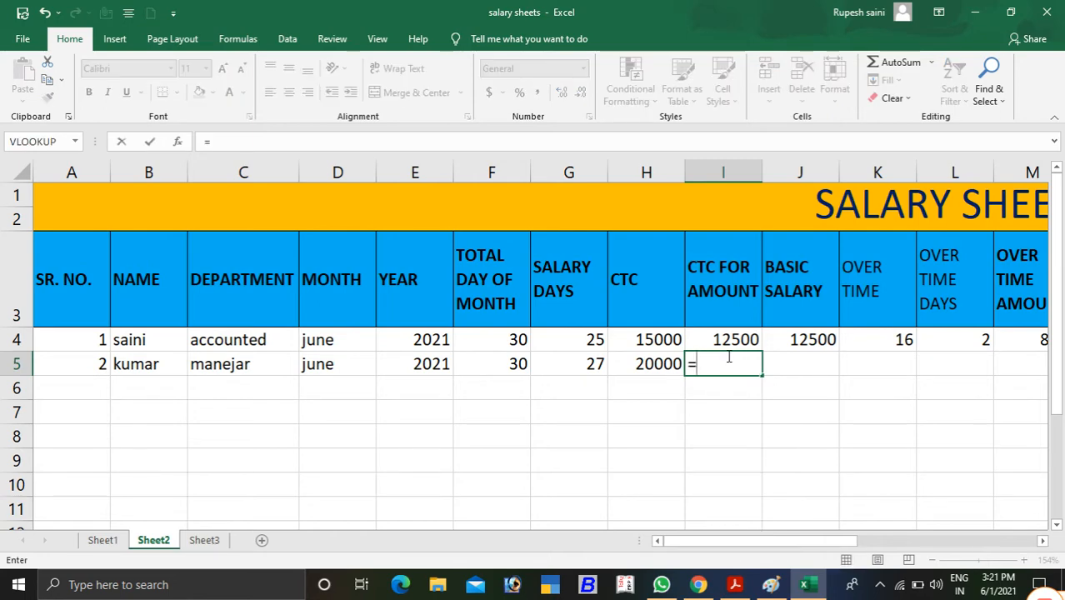
{"action": "key", "text": "Left"}
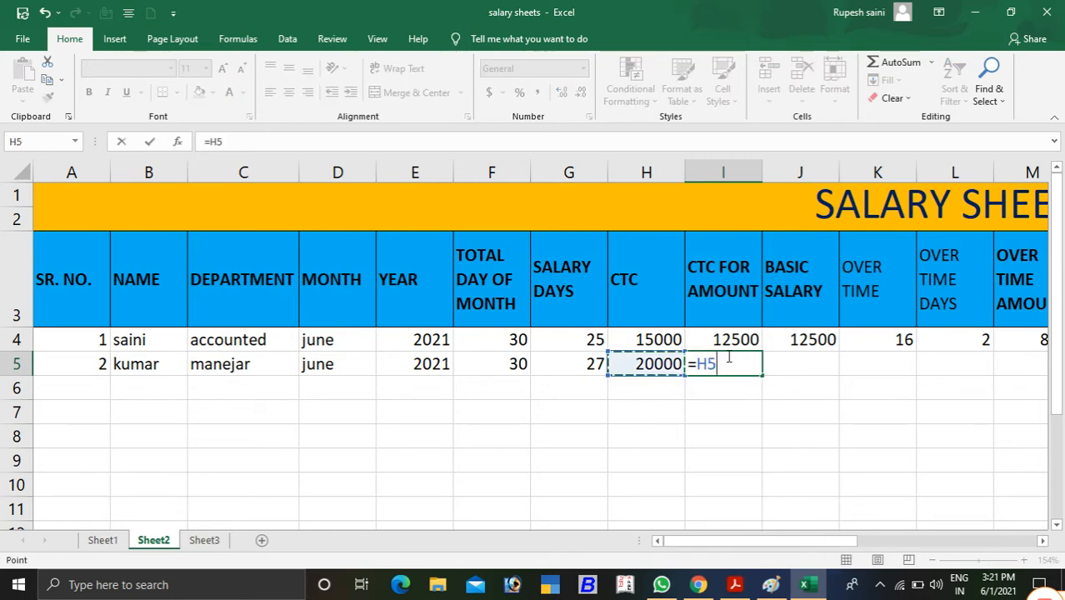
{"action": "type", "text": "*"}
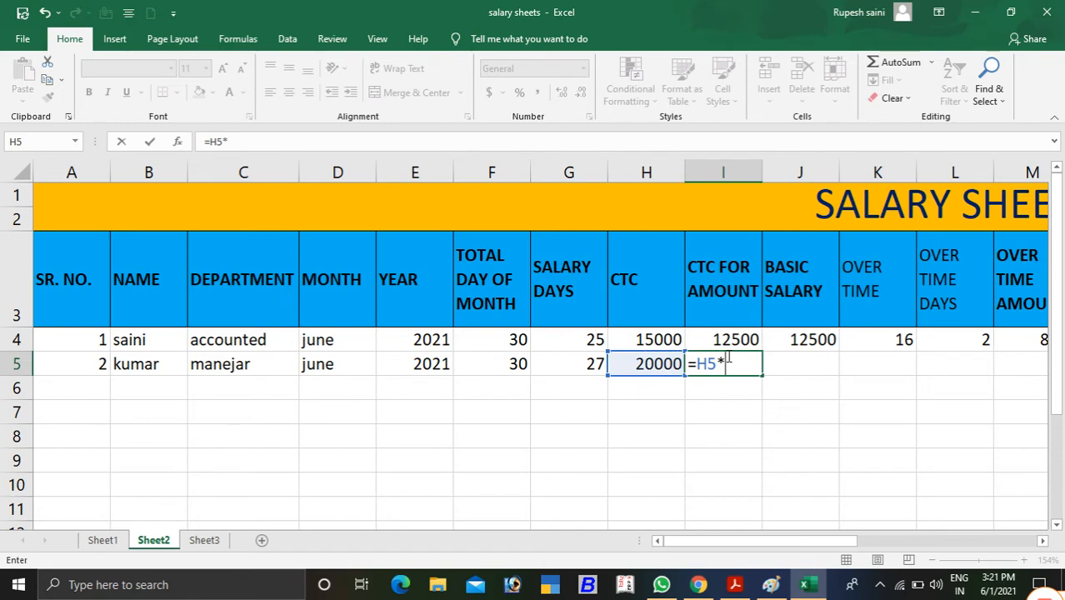
{"action": "left_click", "coordinate": [584, 367]}
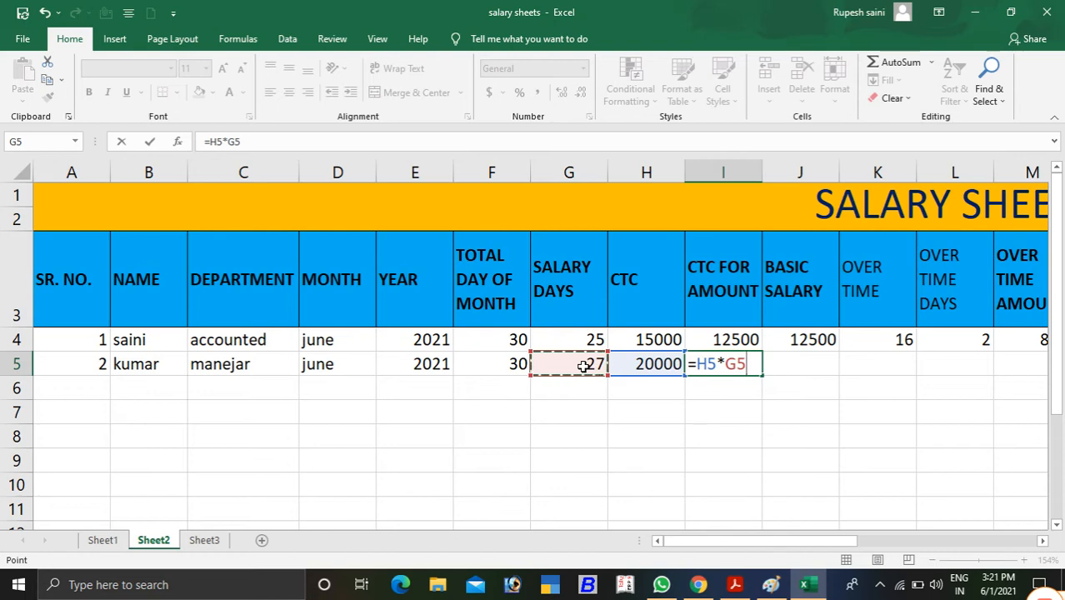
{"action": "type", "text": "/30"}
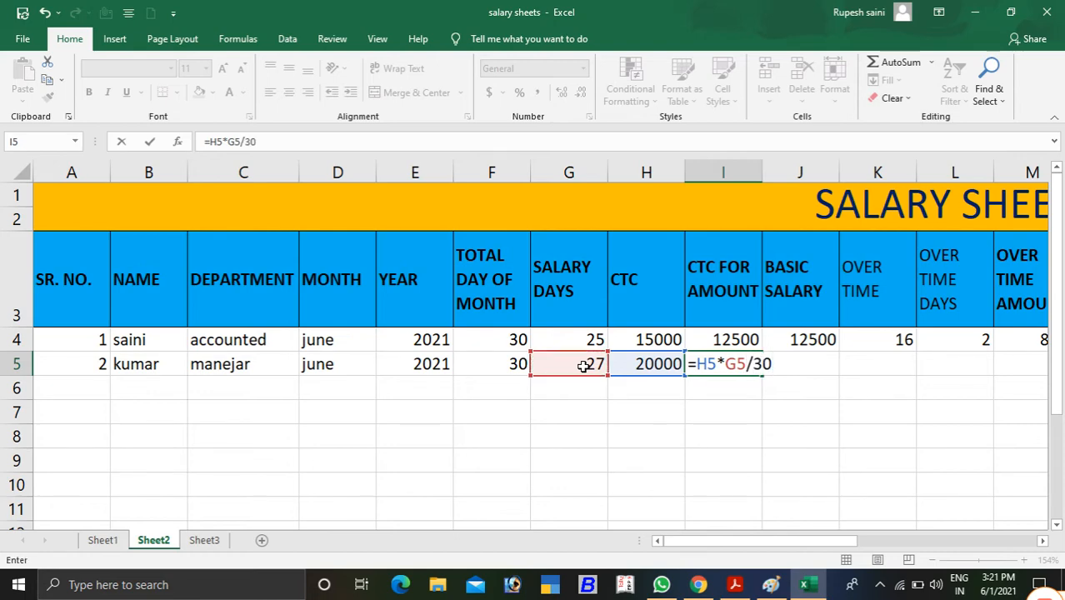
{"action": "key", "text": "Return"}
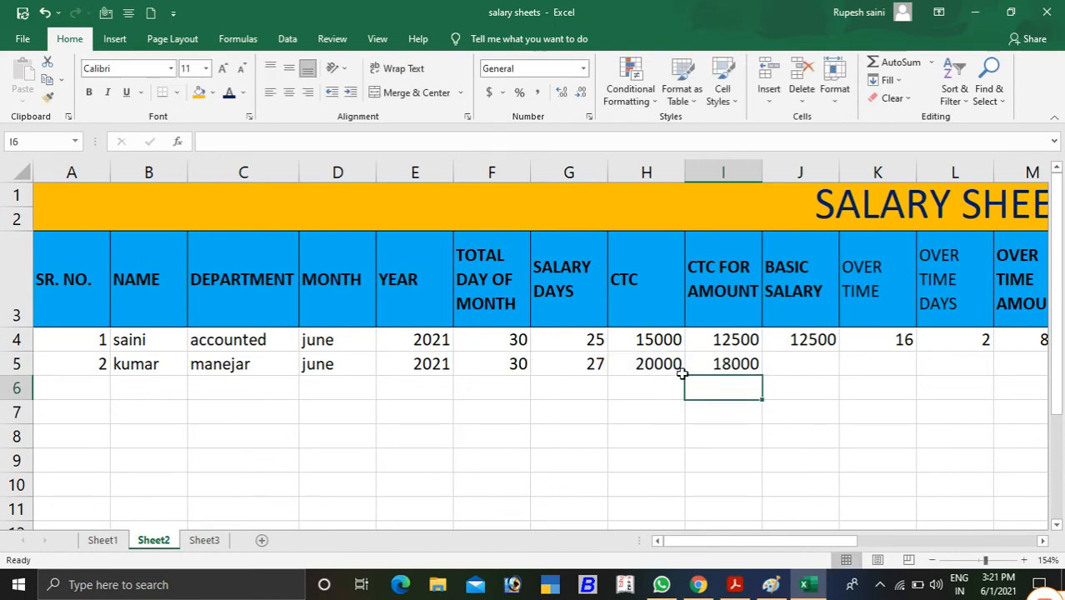
{"action": "left_click", "coordinate": [744, 367]}
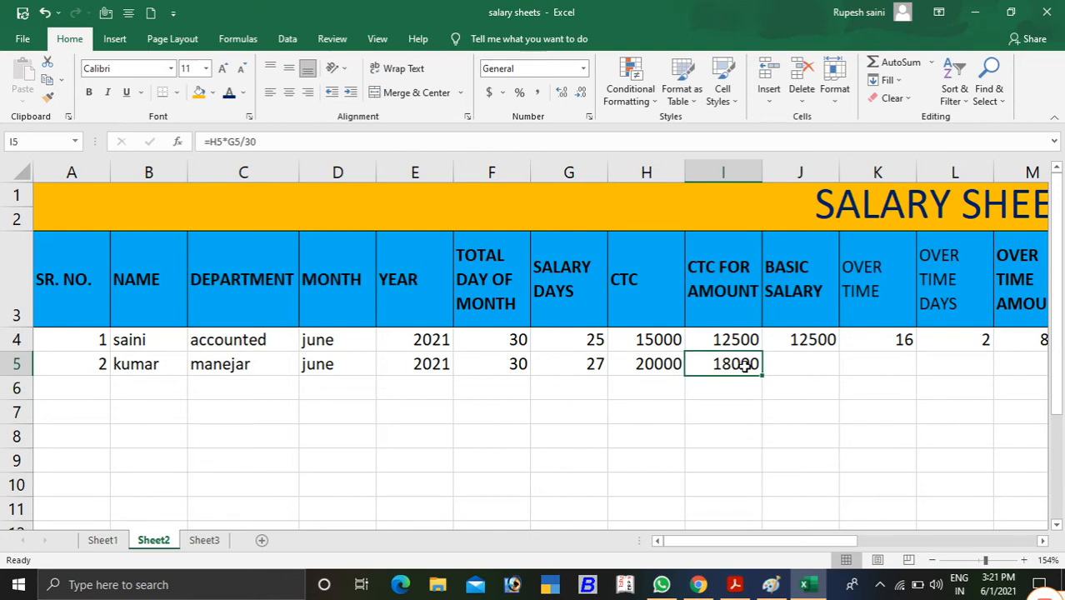
{"action": "left_click", "coordinate": [718, 415]}
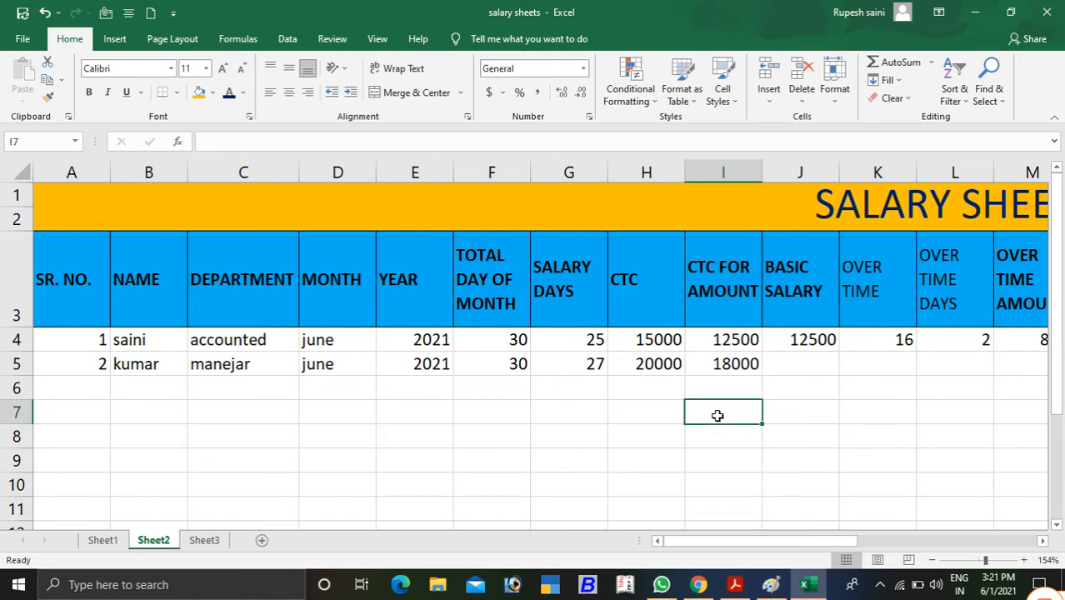
Work out the second employee's daily pay in the spare cell H7 with the formula =H5/30.
{"action": "left_click", "coordinate": [645, 365]}
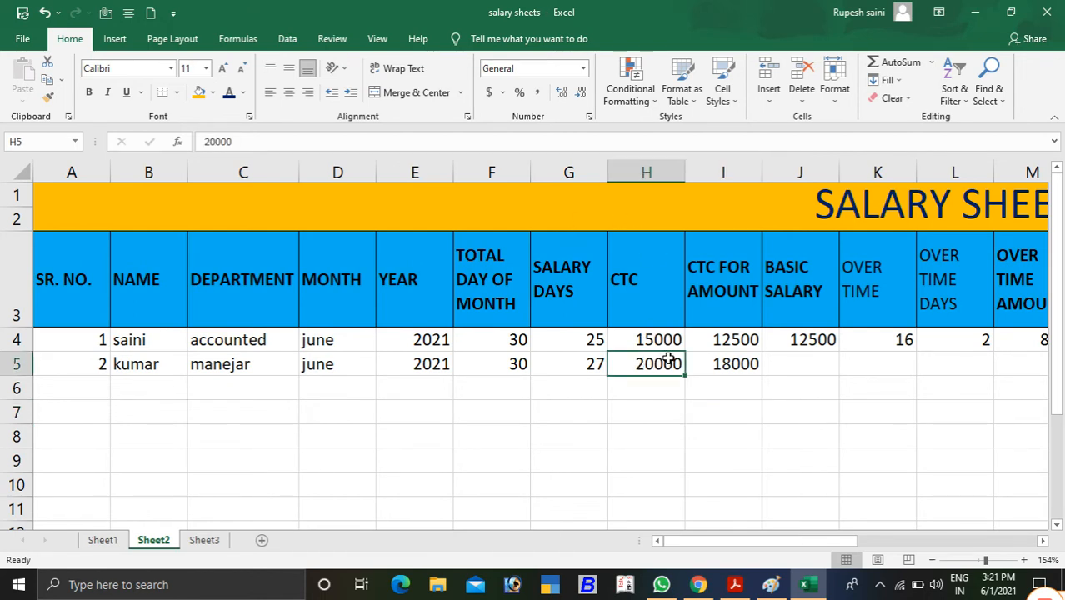
{"action": "left_click", "coordinate": [643, 414]}
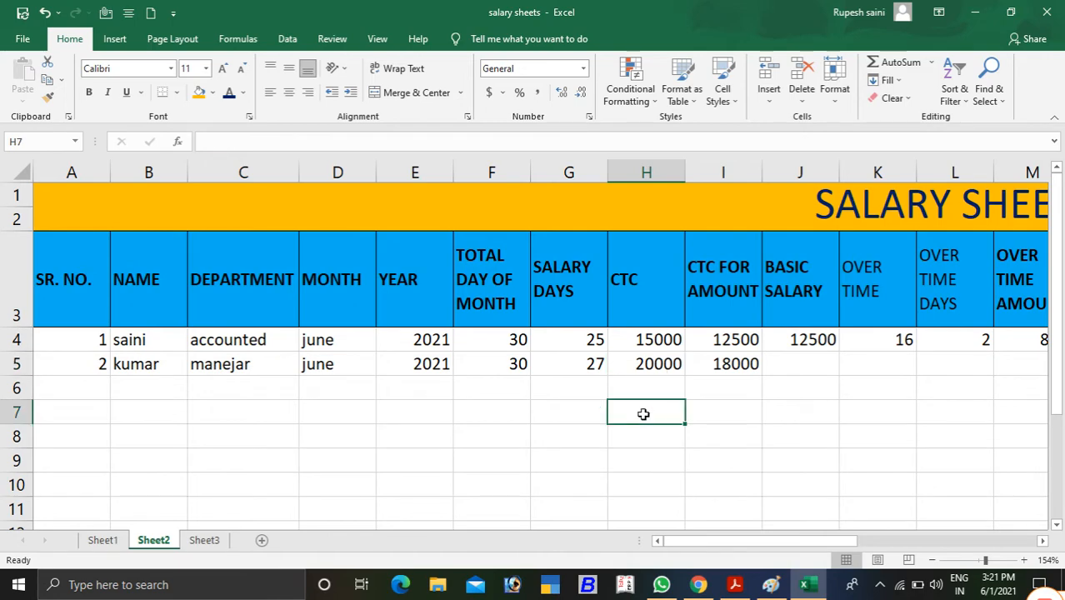
{"action": "type", "text": "="}
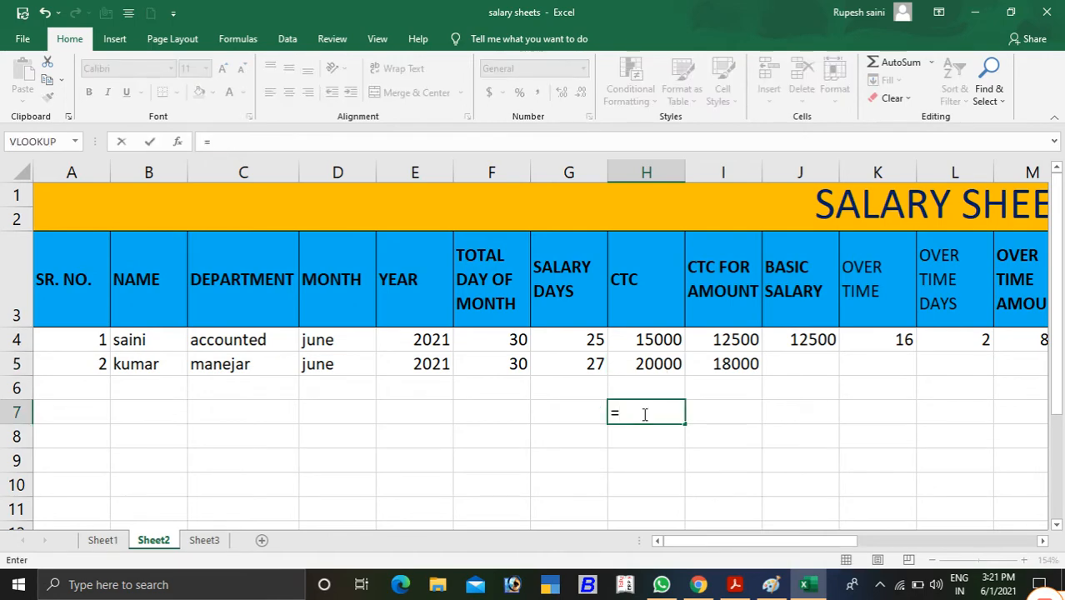
{"action": "left_click", "coordinate": [649, 364]}
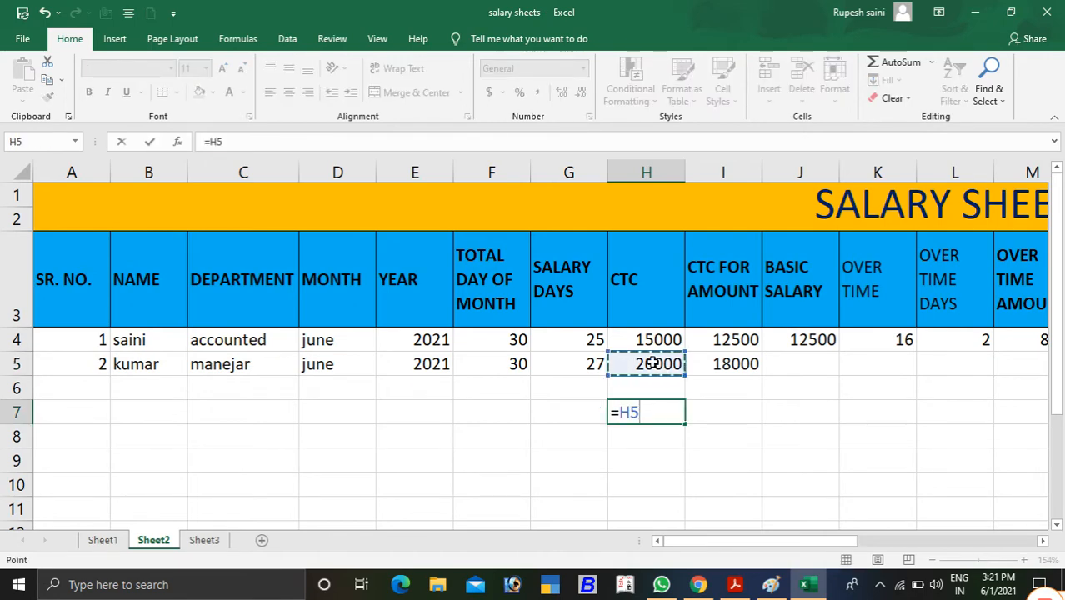
{"action": "type", "text": "/"}
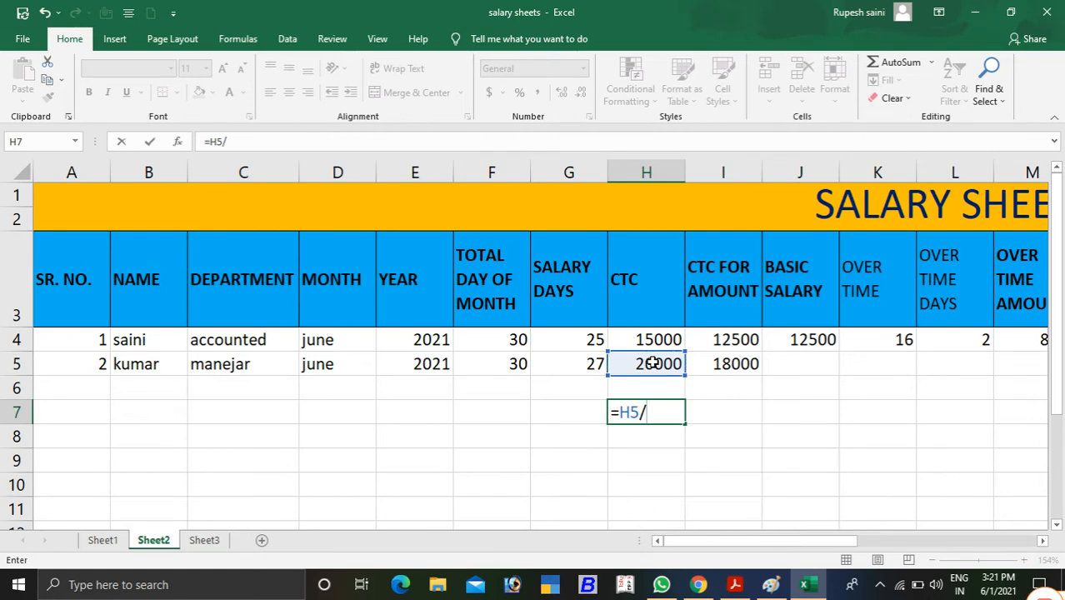
{"action": "type", "text": "30"}
{"action": "key", "text": "Return"}
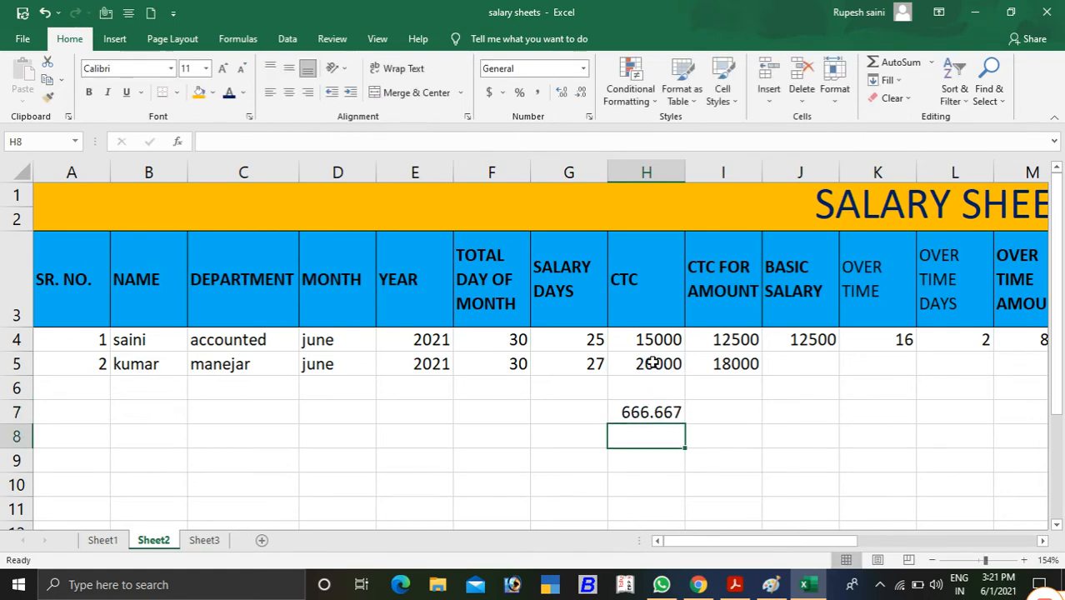
Reduce the daily pay figure in H7 to zero decimal places.
{"action": "left_click", "coordinate": [666, 412]}
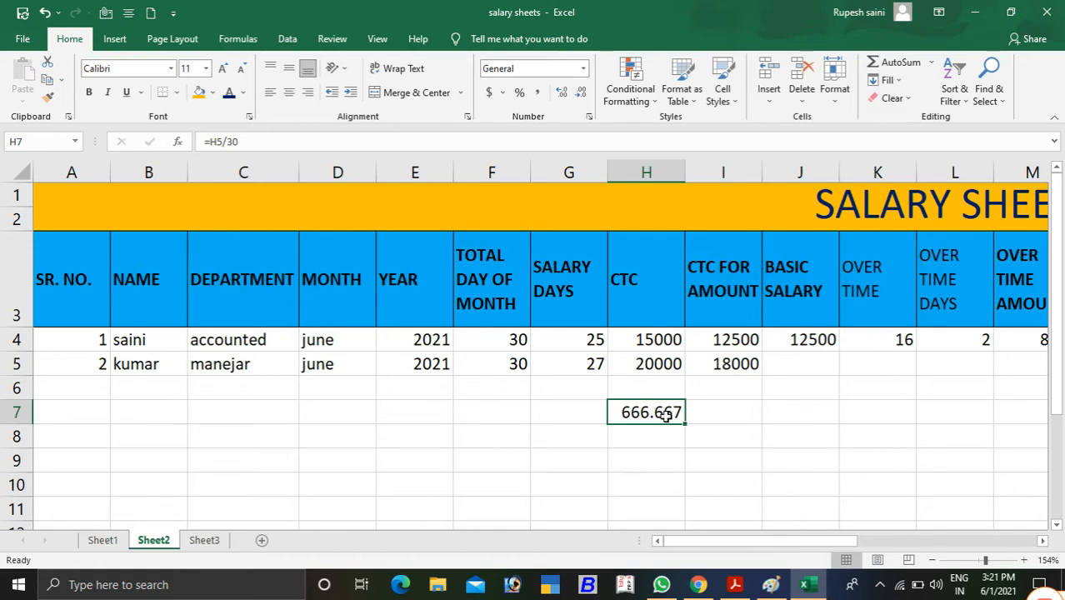
{"action": "left_click", "coordinate": [581, 93]}
{"action": "left_click", "coordinate": [581, 93]}
{"action": "left_click", "coordinate": [580, 92]}
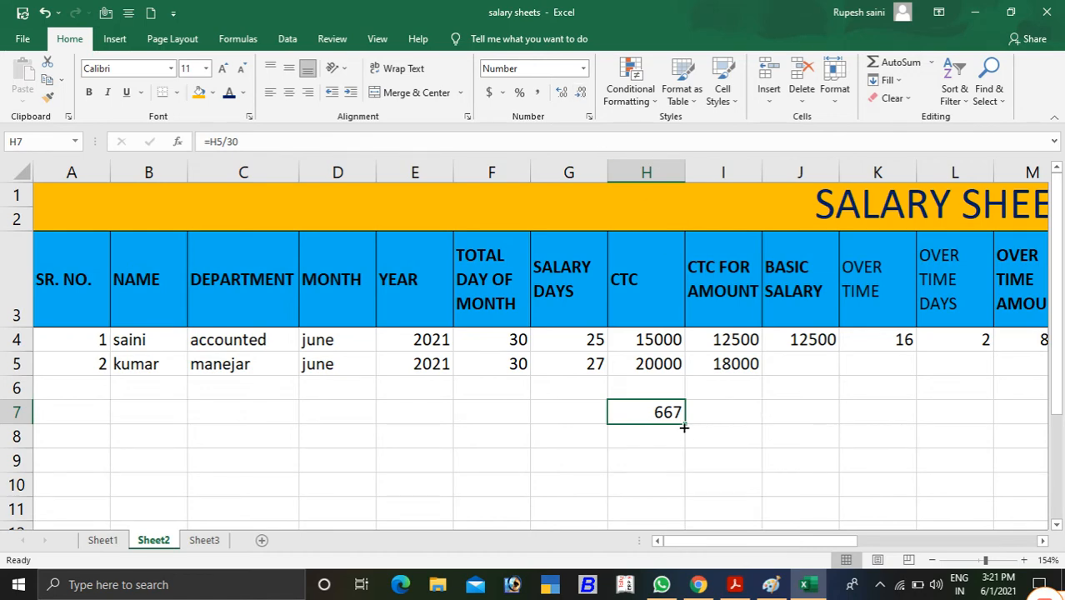
Delete the trial daily pay calculation from H7.
{"action": "left_click", "coordinate": [718, 418]}
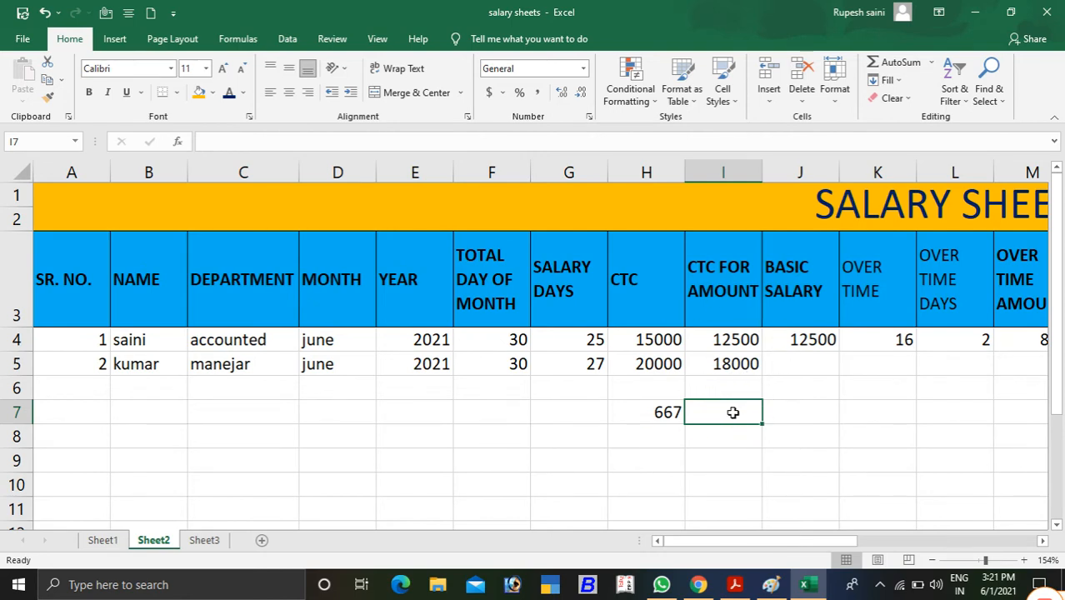
{"action": "left_click", "coordinate": [649, 409]}
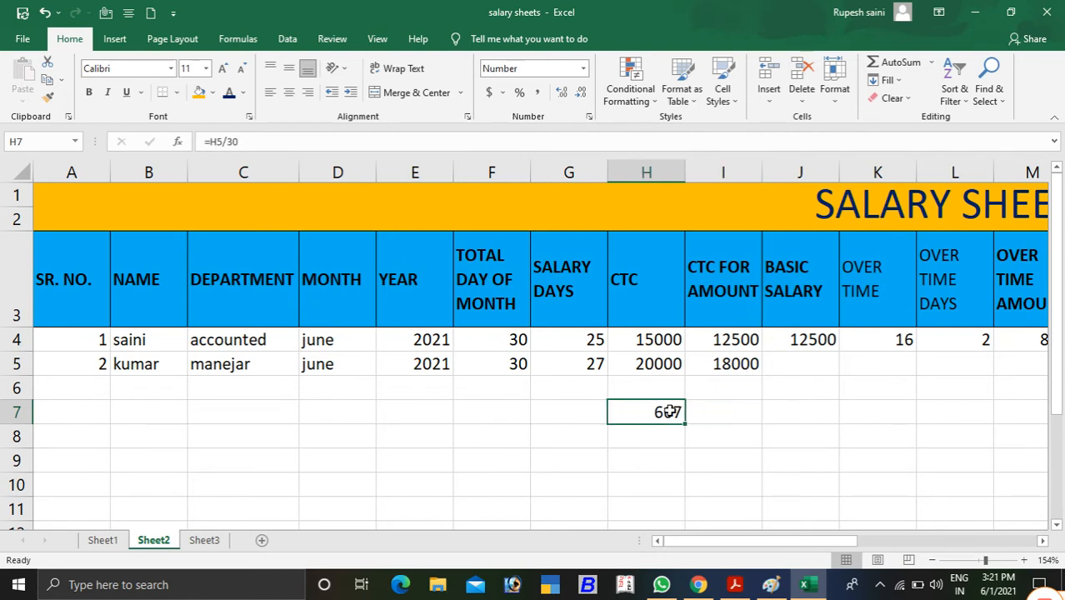
{"action": "key", "text": "Delete"}
{"action": "left_click", "coordinate": [805, 408]}
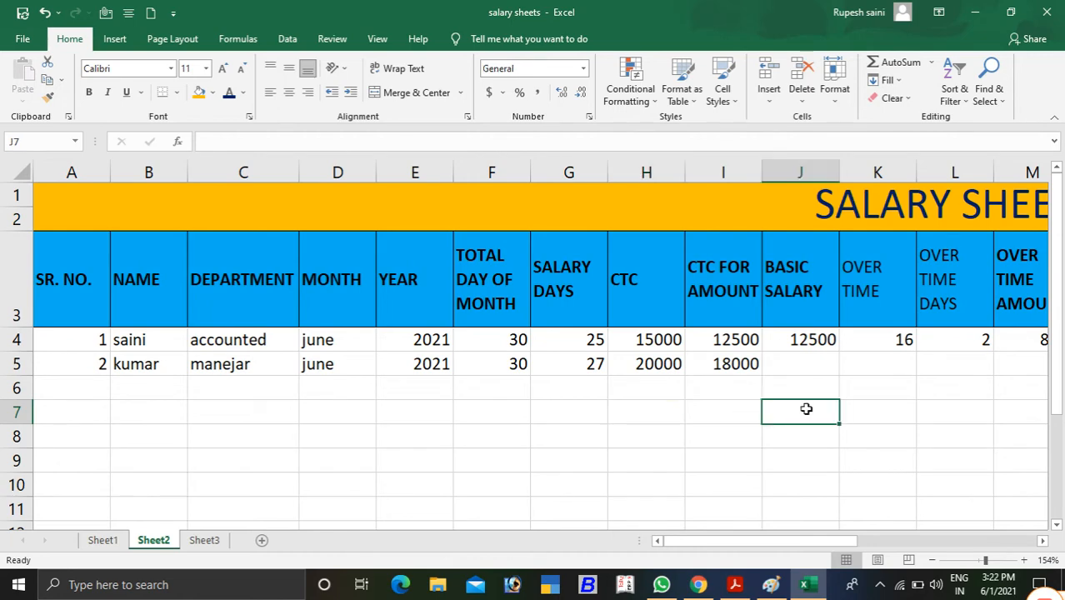
Calculate the basic salary in J5 as 50% of the CTC for amount with the formula =I5*50%.
{"action": "left_click", "coordinate": [811, 360]}
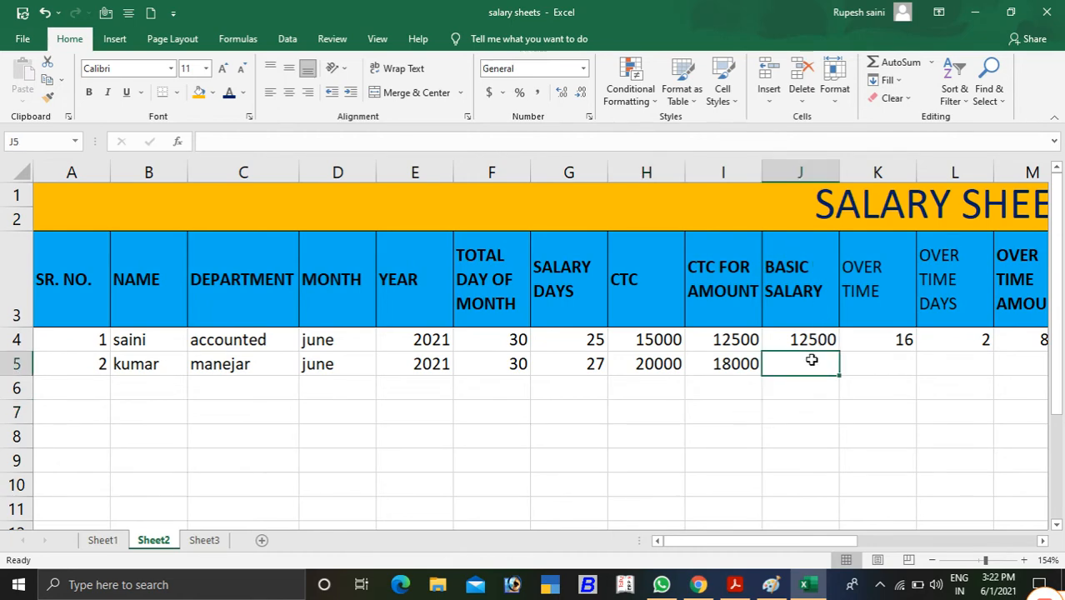
{"action": "type", "text": "="}
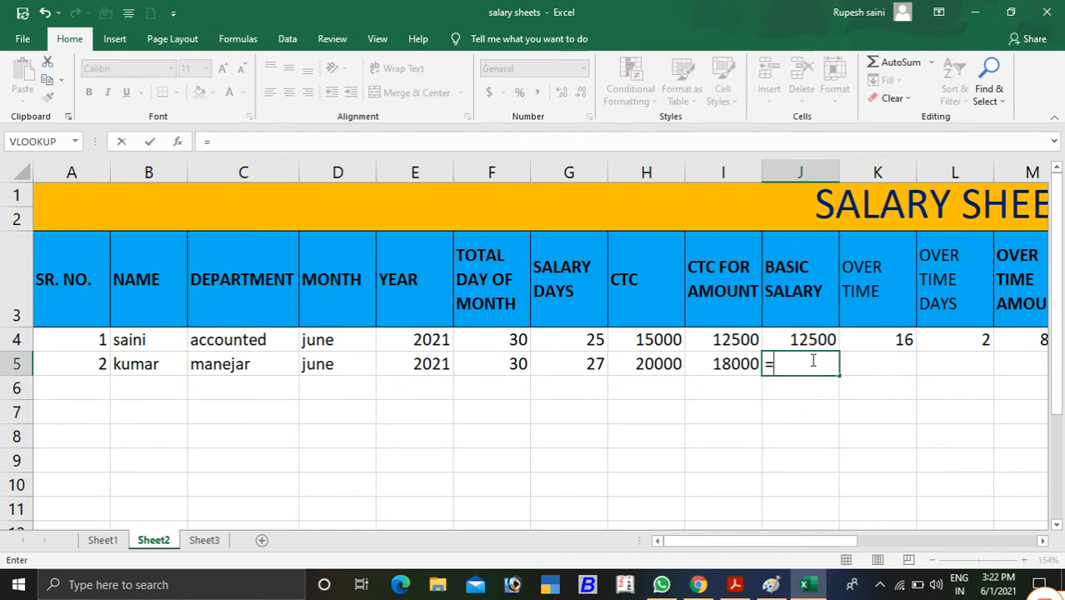
{"action": "key", "text": "Left"}
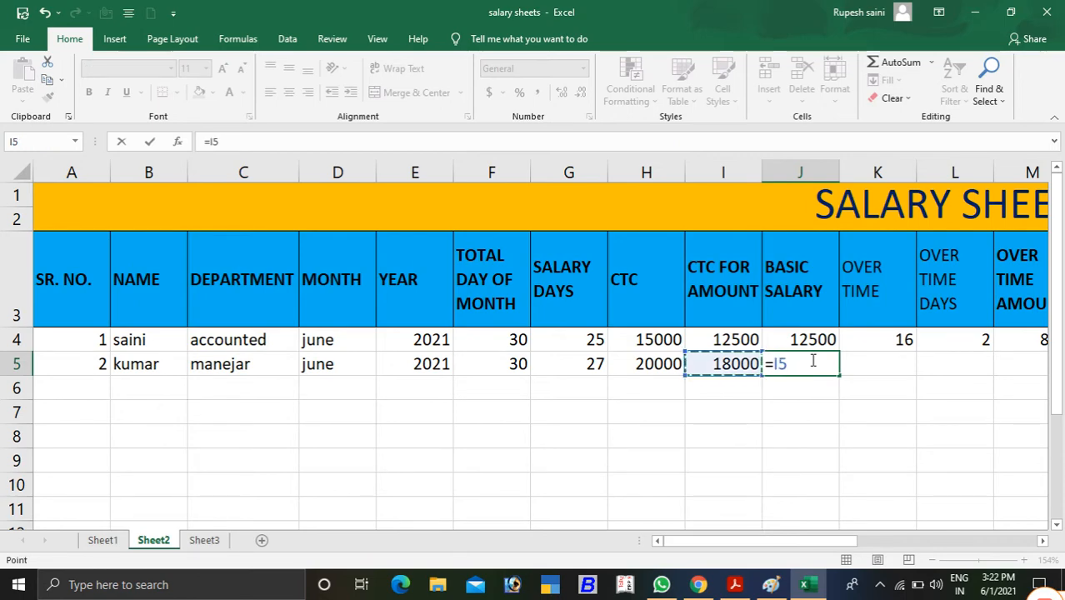
{"action": "type", "text": "*100"}
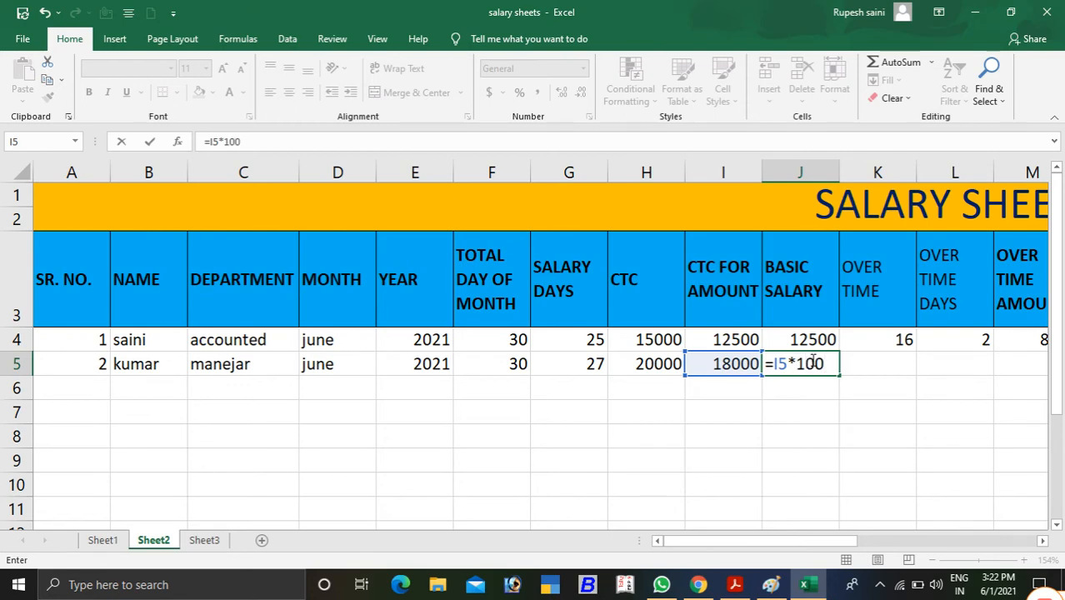
{"action": "type", "text": "%"}
{"action": "key", "text": "BackSpace"}
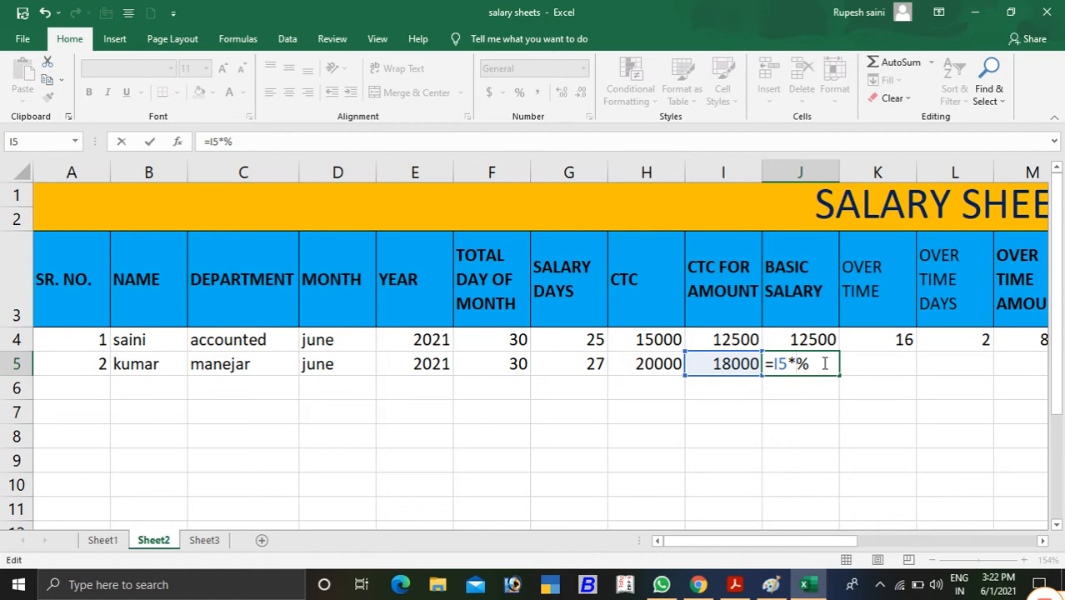
{"action": "type", "text": "50"}
{"action": "key", "text": "Return"}
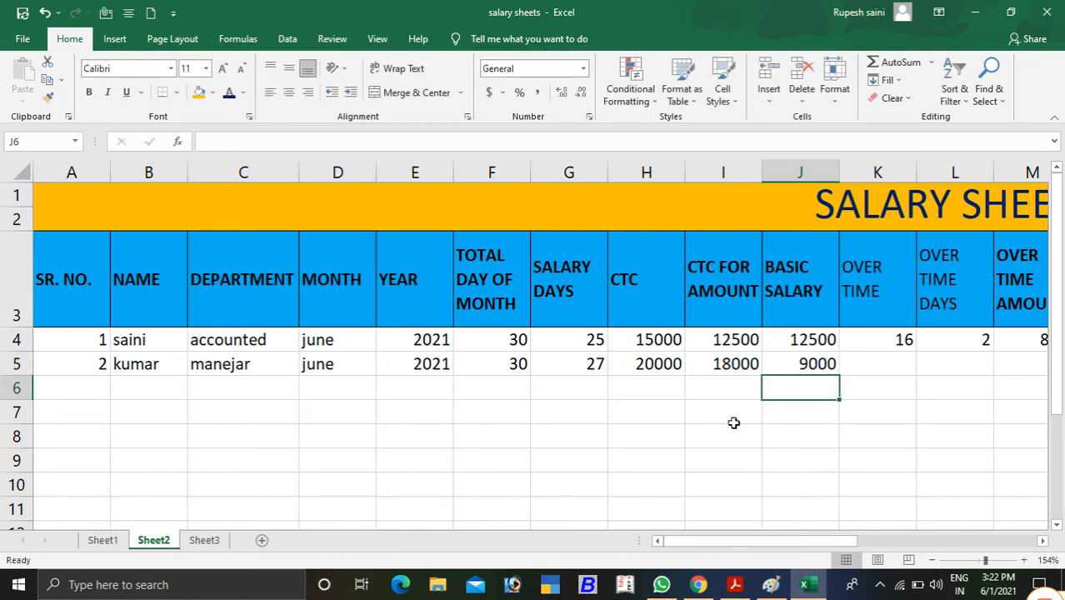
{"action": "left_click", "coordinate": [821, 363]}
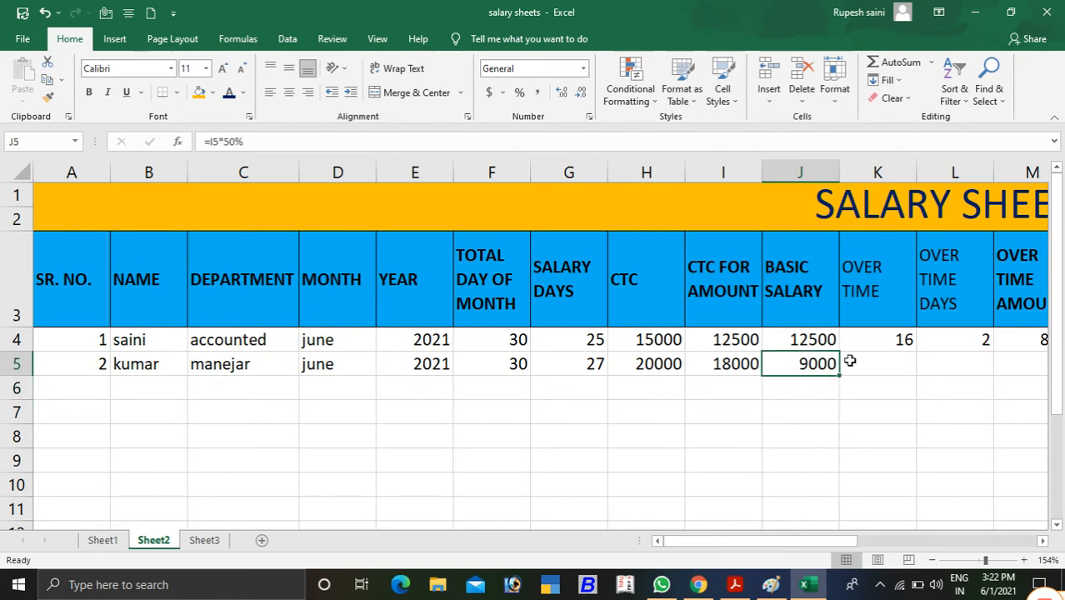
Enter 64 as the second employee's overtime in K5.
{"action": "left_click", "coordinate": [867, 365]}
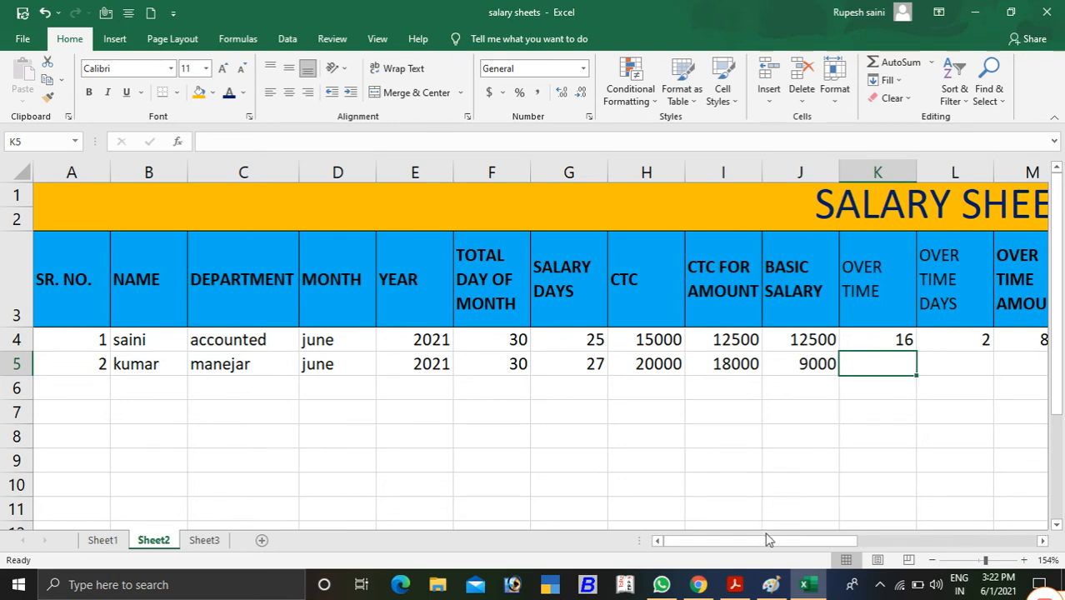
{"action": "left_click_drag", "start_coordinate": [766, 540], "coordinate": [817, 542]}
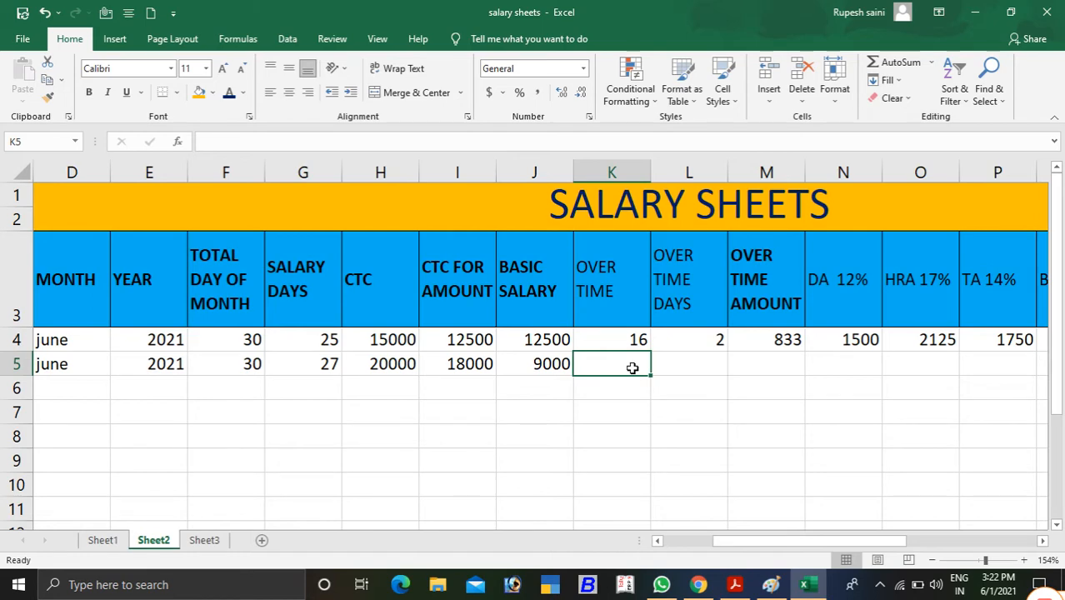
{"action": "type", "text": "64"}
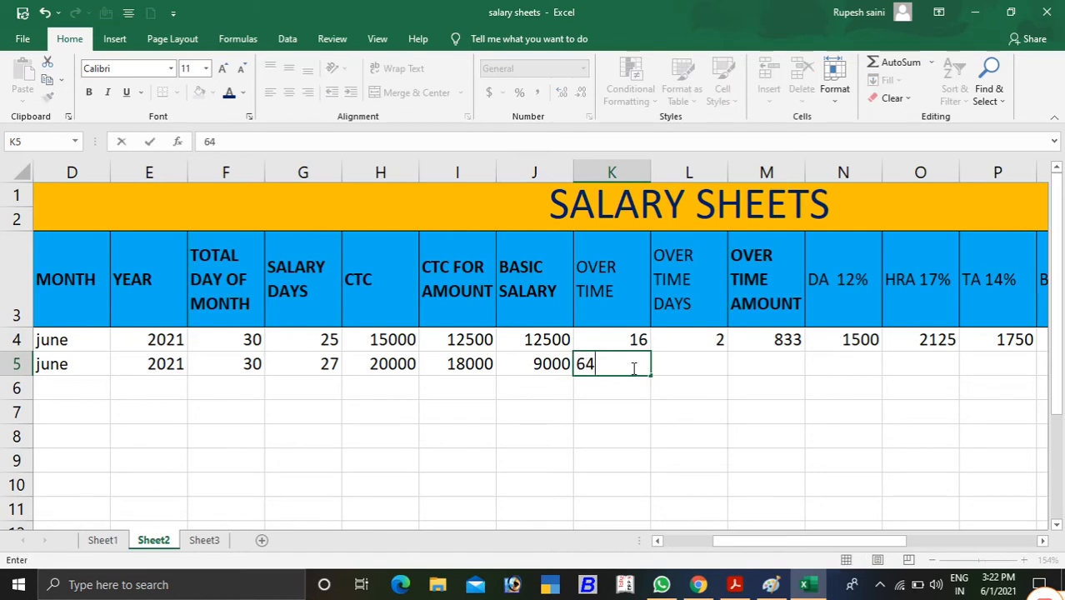
Calculate the second employee's overtime days in L5 with the formula =K5/8.
{"action": "left_click", "coordinate": [686, 366]}
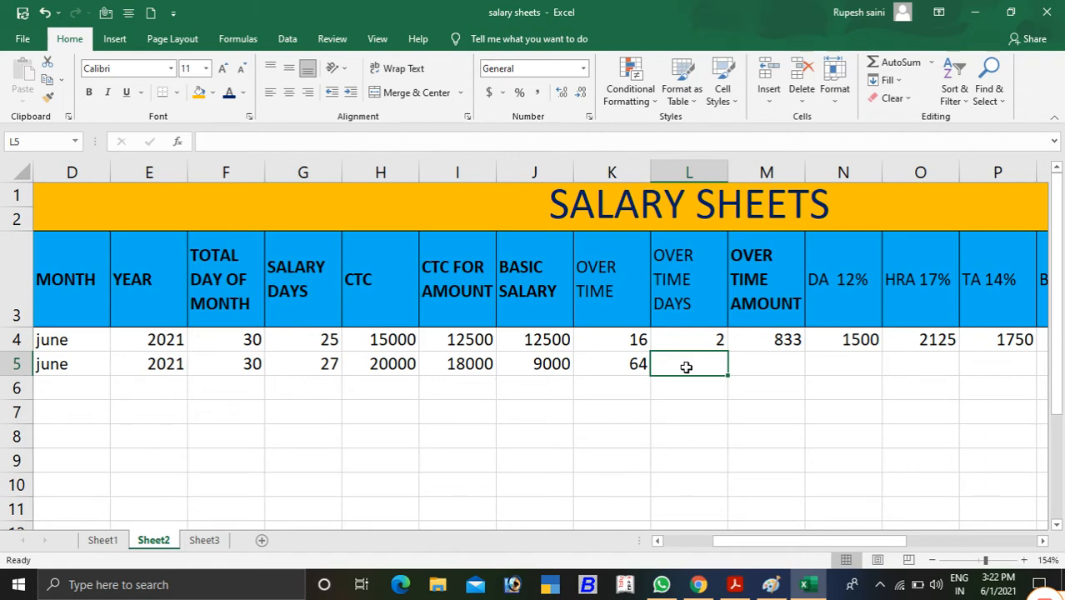
{"action": "type", "text": "="}
{"action": "key", "text": "Down"}
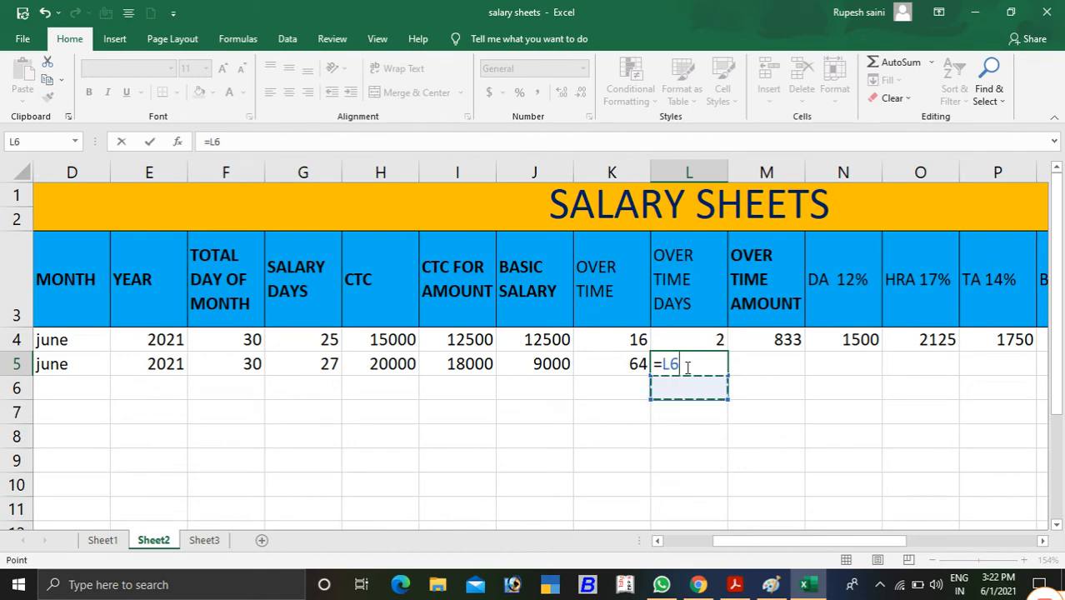
{"action": "key", "text": "Left"}
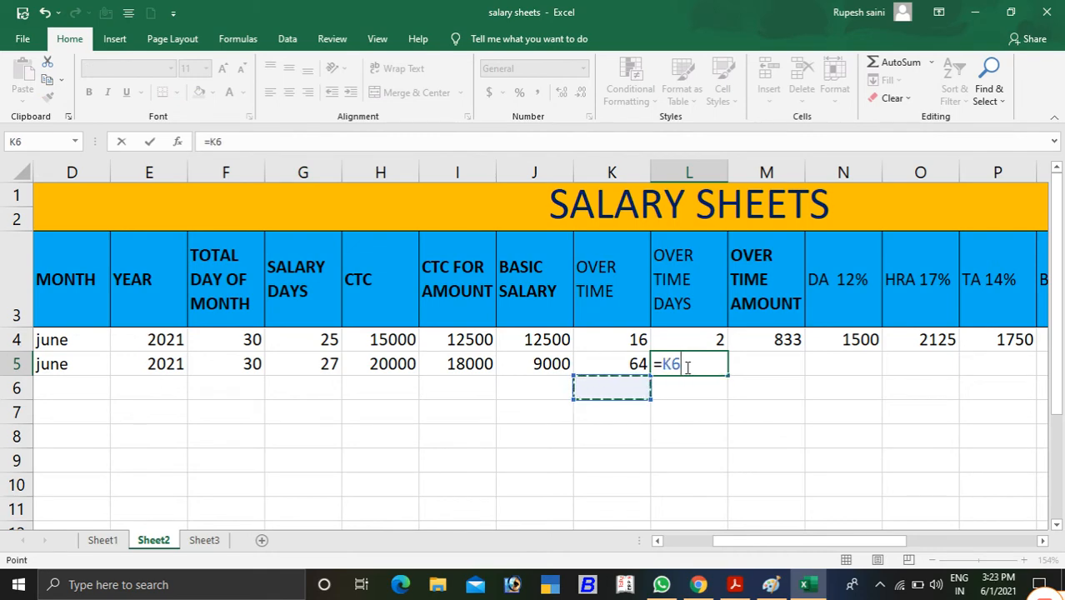
{"action": "key", "text": "Up"}
{"action": "type", "text": "/"}
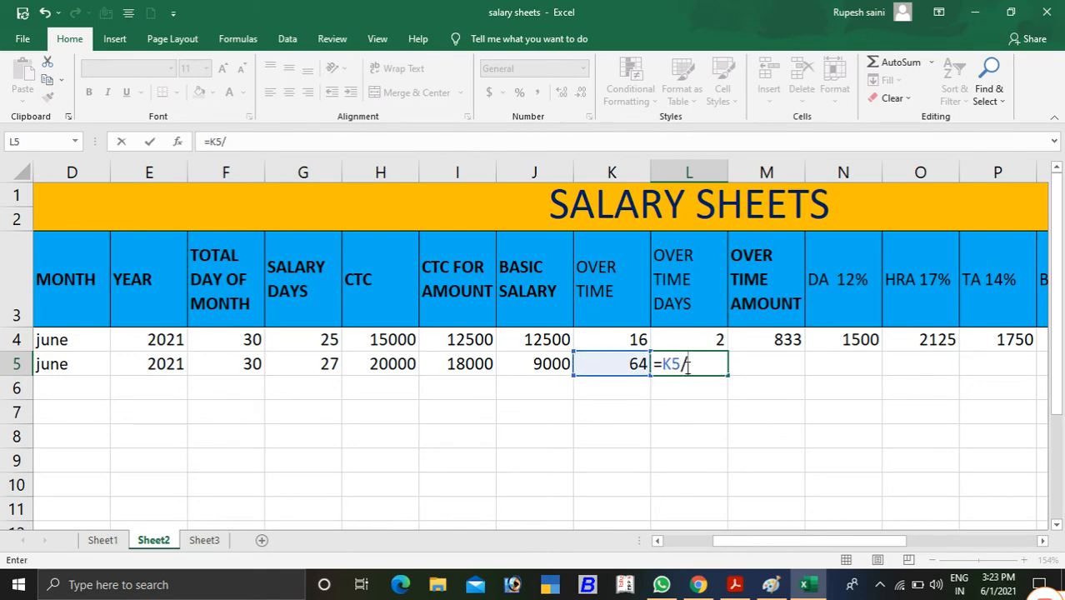
{"action": "type", "text": "8"}
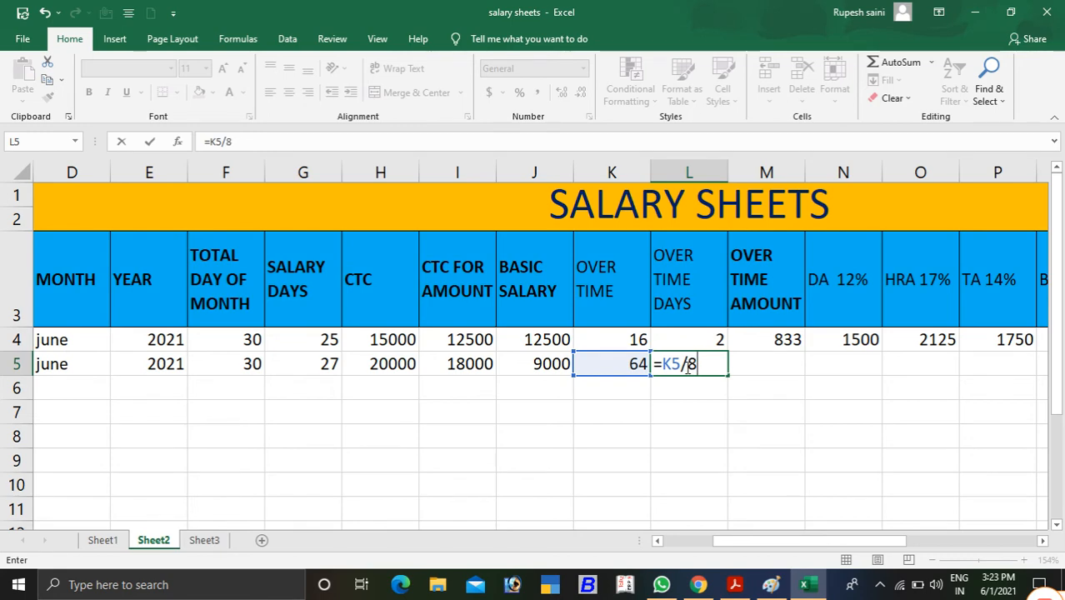
{"action": "key", "text": "Return"}
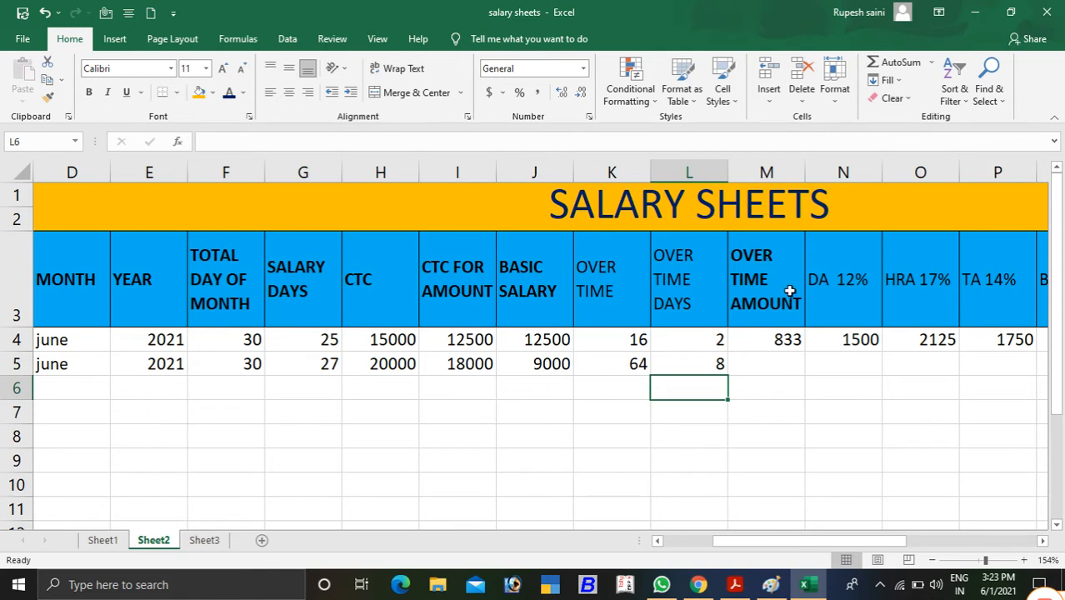
Calculate the overtime amount in M5 from basic salary and overtime days with the formula =J5*L5/30.
{"action": "left_click", "coordinate": [787, 372]}
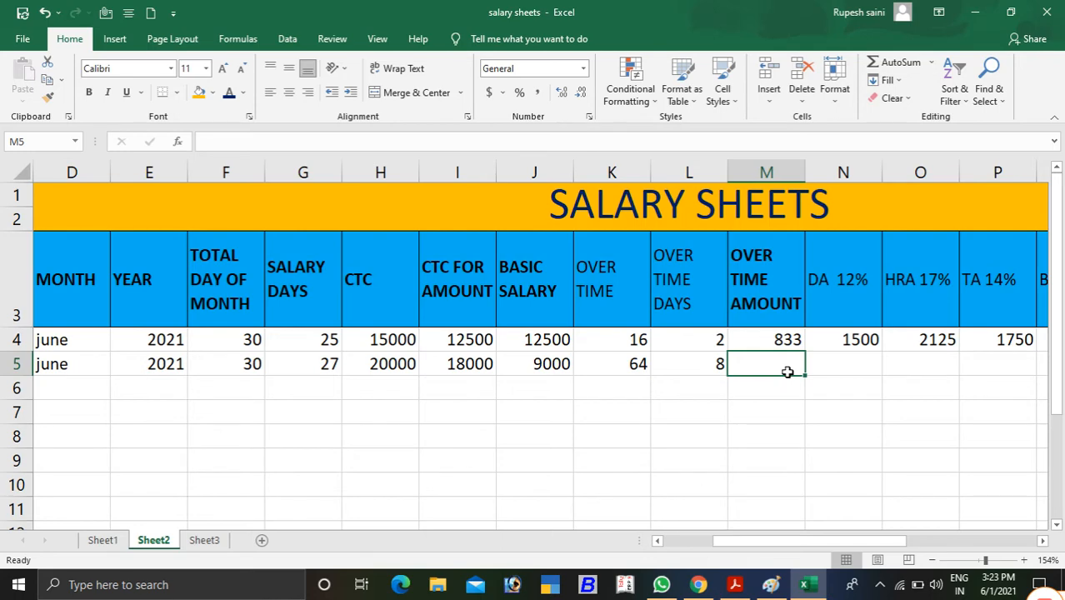
{"action": "type", "text": "="}
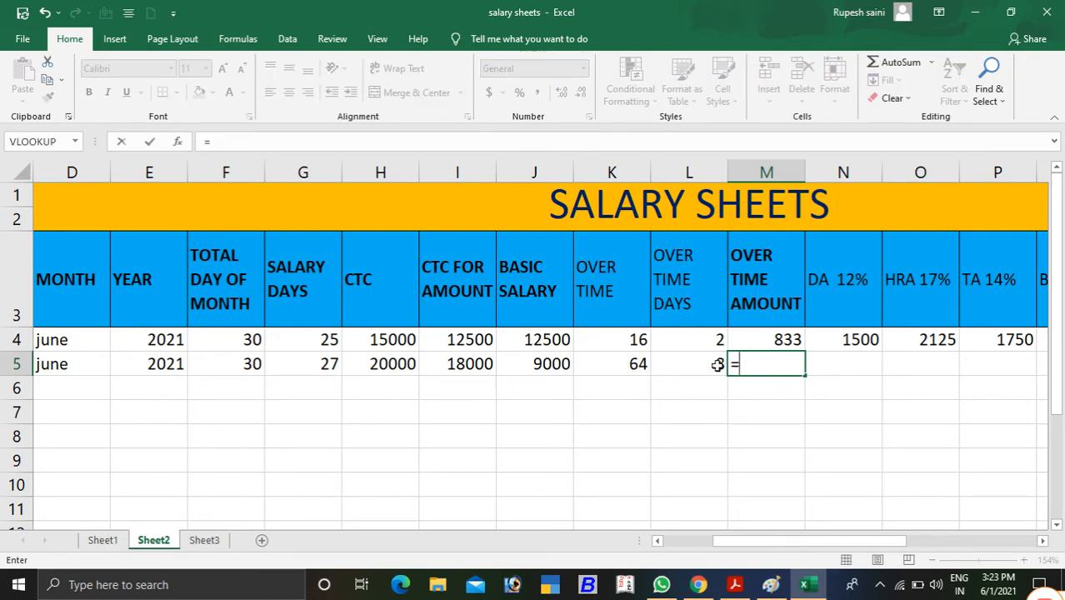
{"action": "left_click", "coordinate": [554, 372]}
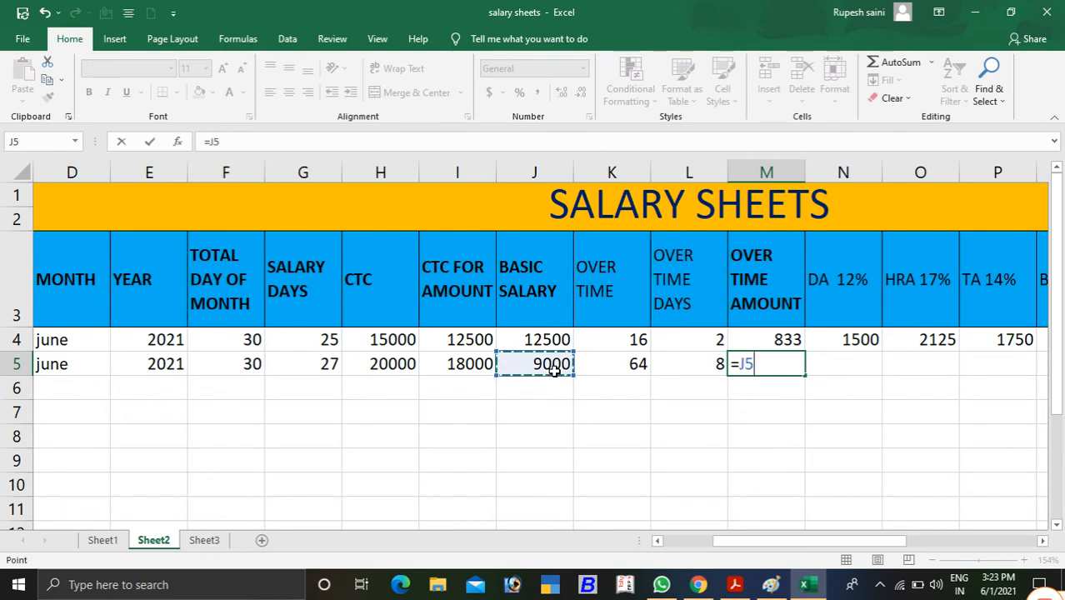
{"action": "type", "text": "*"}
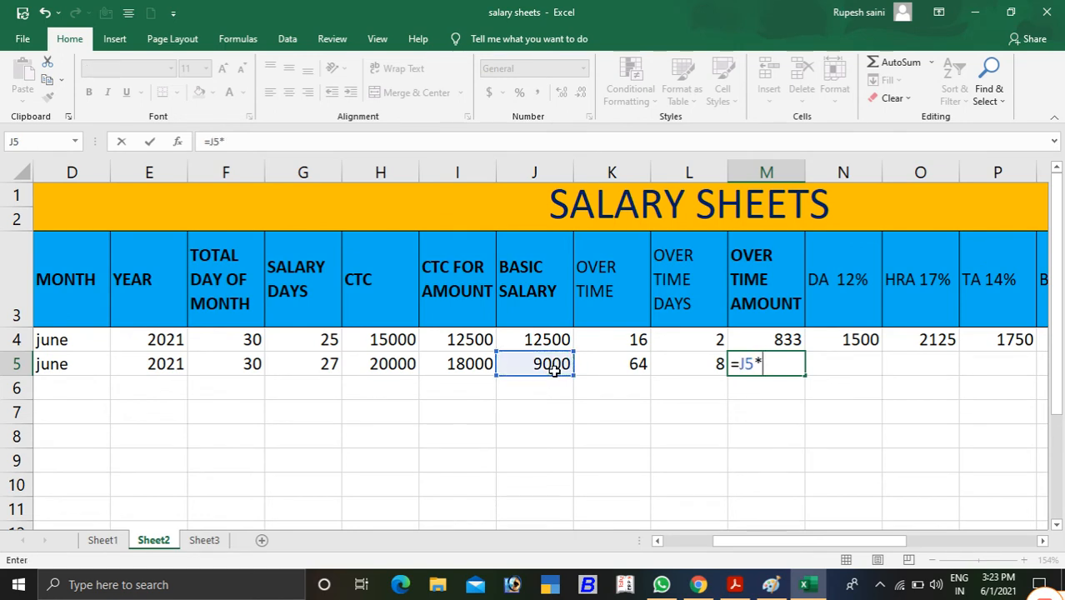
{"action": "left_click", "coordinate": [704, 363]}
{"action": "type", "text": "/"}
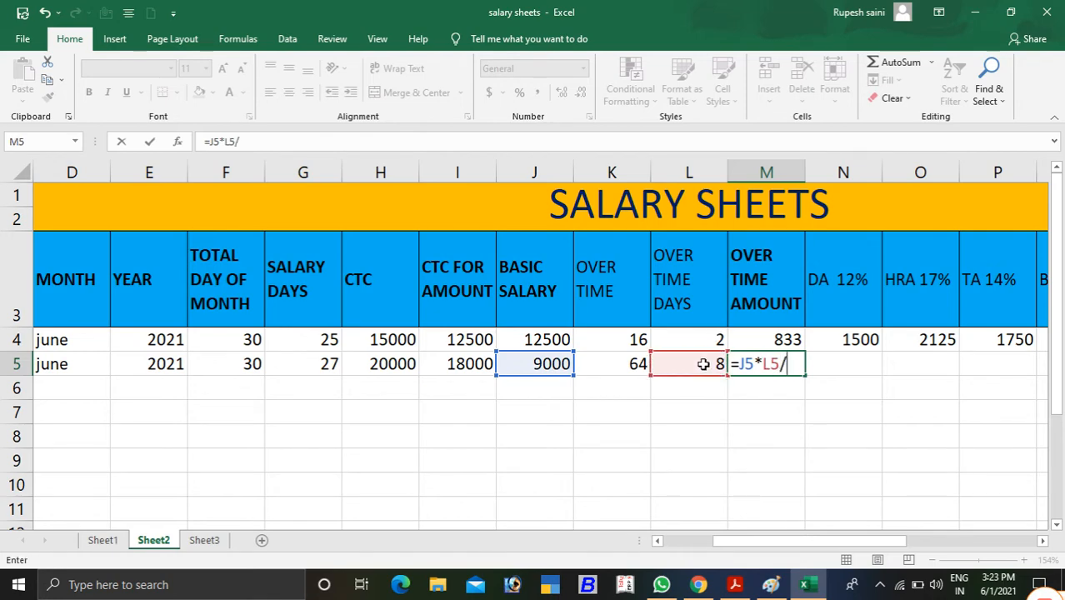
{"action": "type", "text": "30"}
{"action": "key", "text": "Return"}
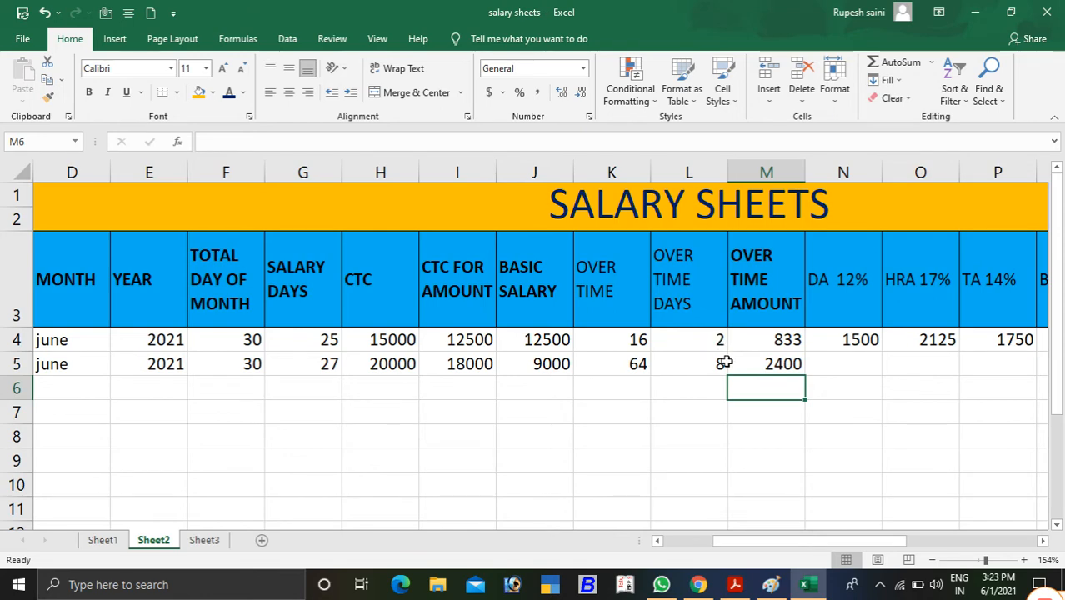
{"action": "left_click", "coordinate": [786, 364]}
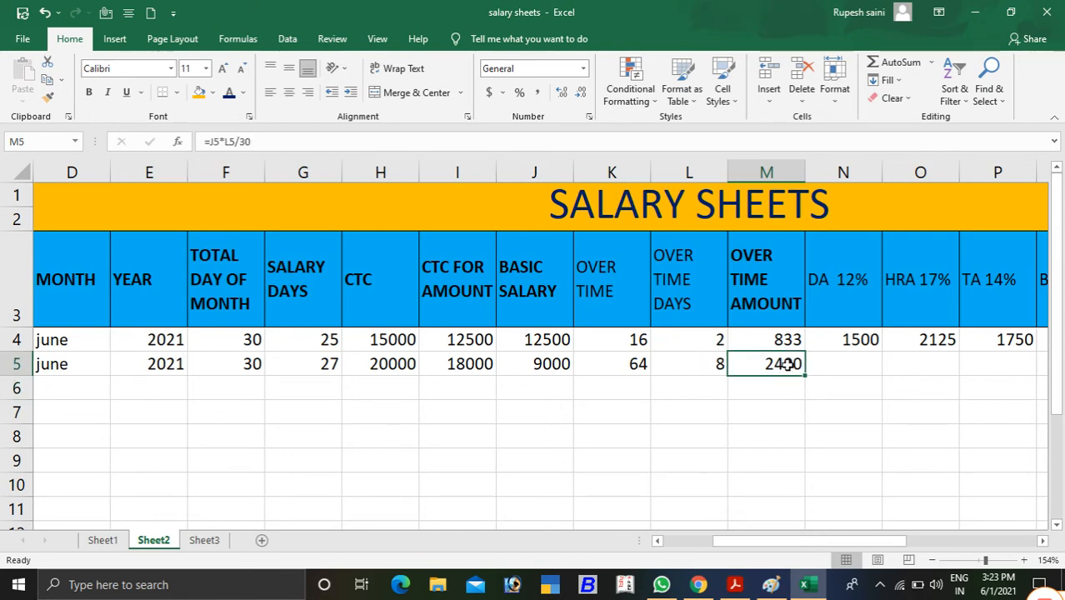
Calculate the second employee's HRA in O5 as 17% of the basic salary with the formula =J5*17%.
{"action": "left_click", "coordinate": [829, 364]}
{"action": "left_click_drag", "start_coordinate": [801, 540], "coordinate": [832, 536]}
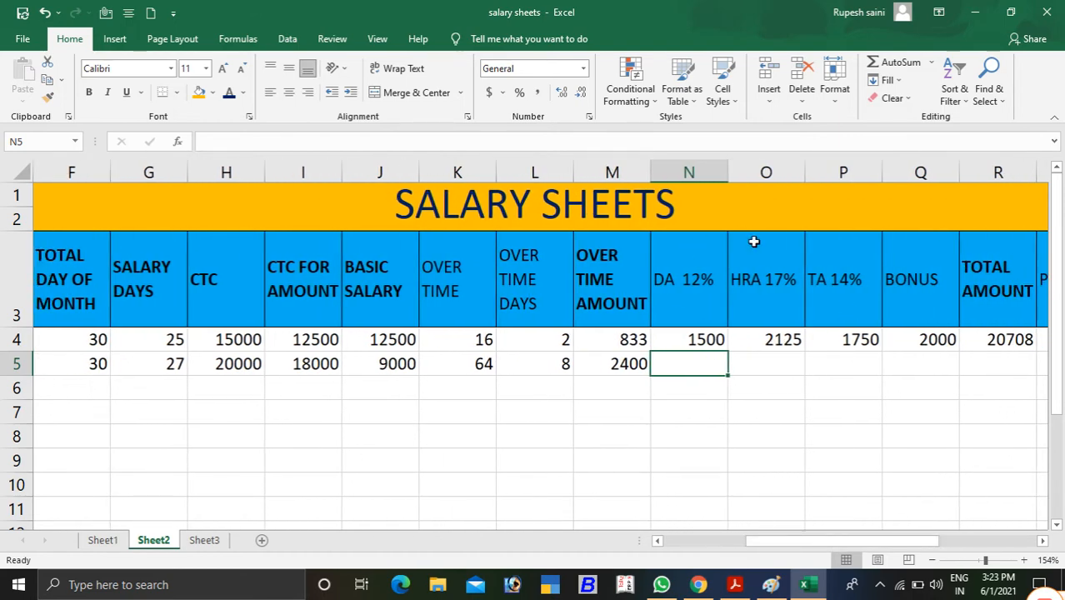
{"action": "left_click", "coordinate": [775, 369]}
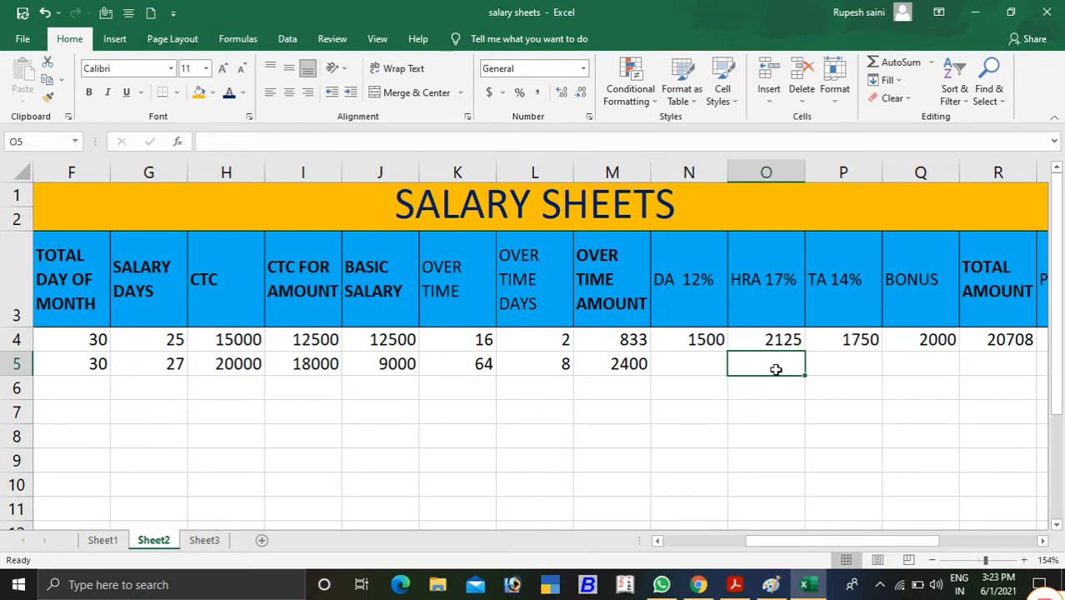
{"action": "type", "text": "="}
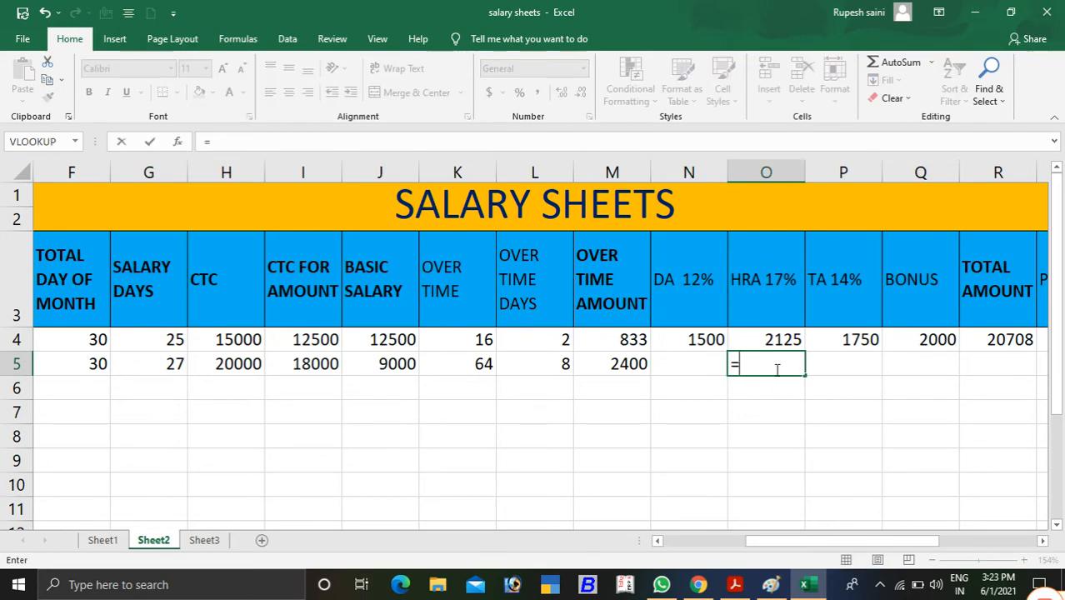
{"action": "left_click", "coordinate": [404, 371]}
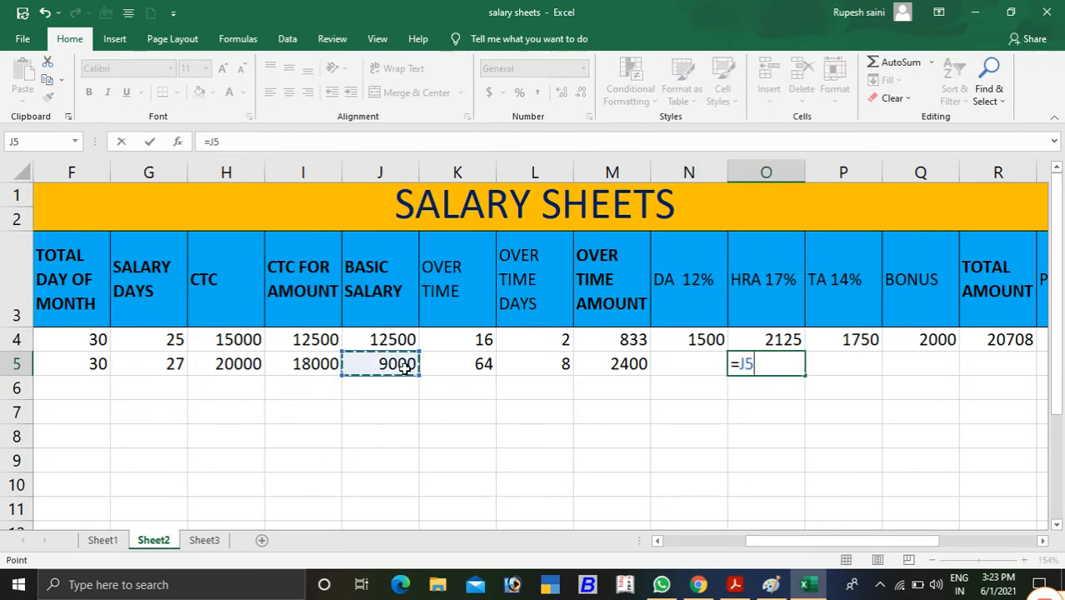
{"action": "type", "text": "*"}
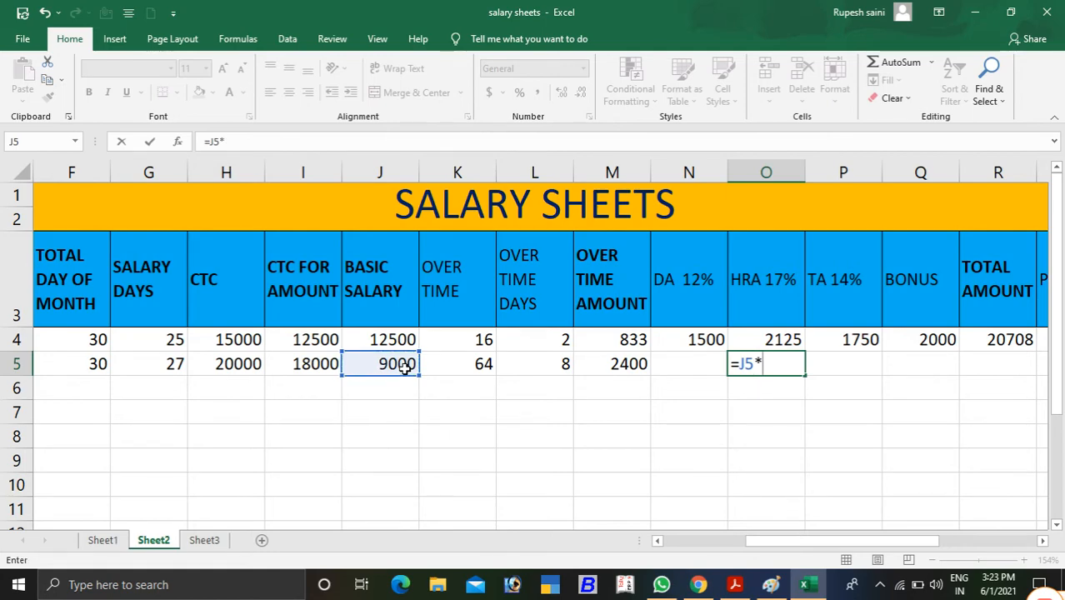
{"action": "type", "text": "17%"}
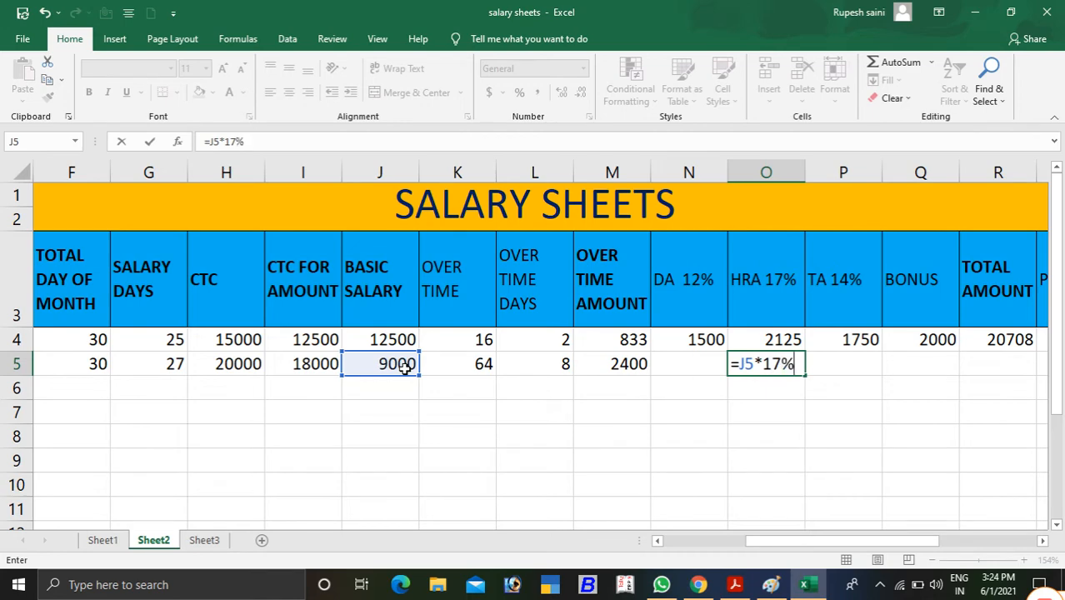
{"action": "key", "text": "Return"}
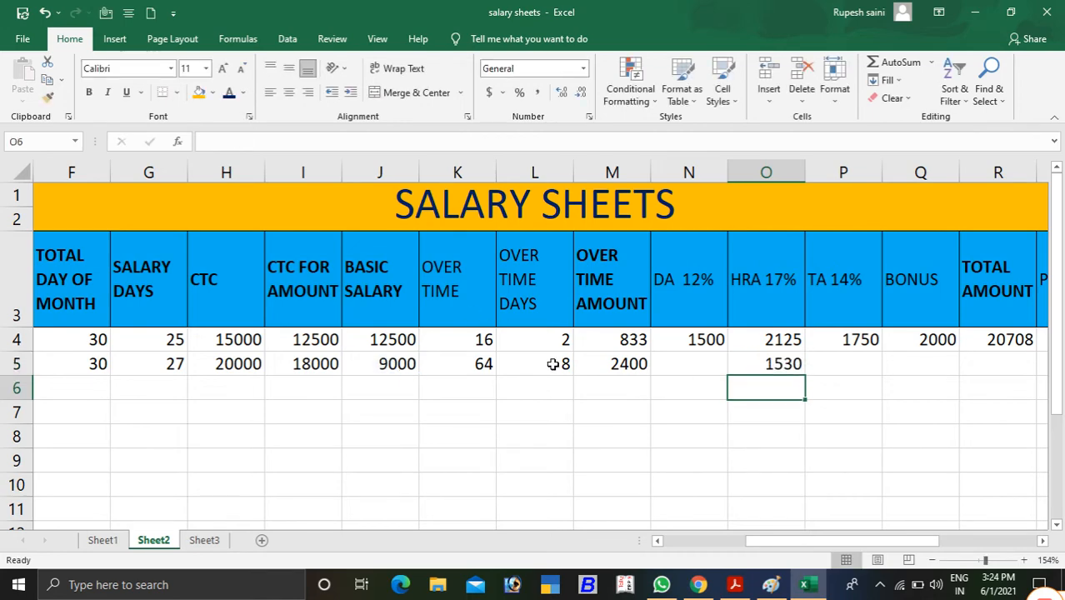
{"action": "left_click", "coordinate": [795, 371]}
Enter a bonus of 500 for the second employee in Q5.
{"action": "left_click", "coordinate": [914, 362]}
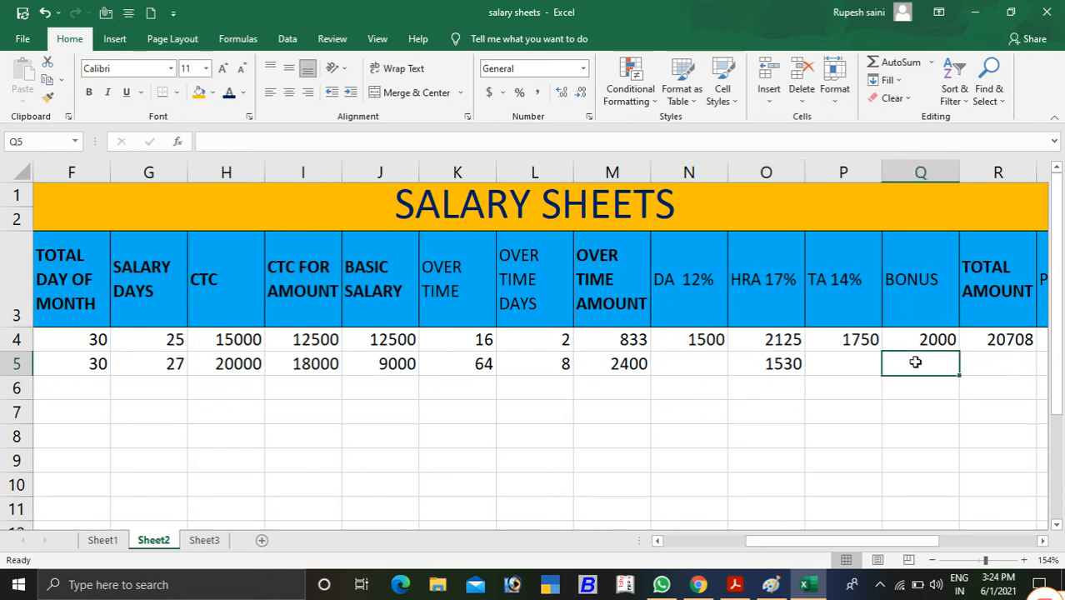
{"action": "type", "text": "5"}
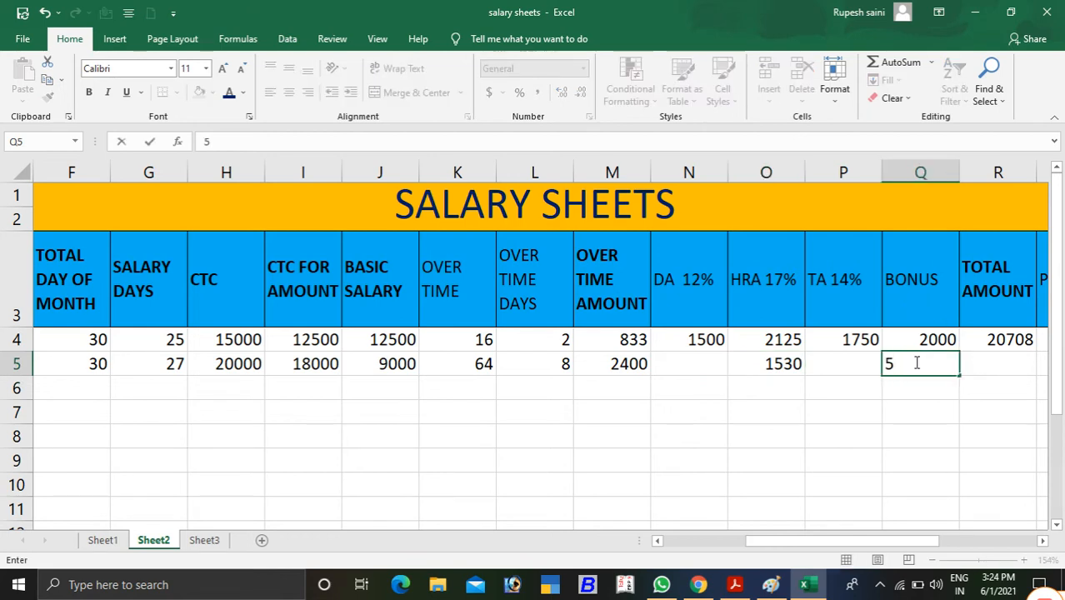
{"action": "type", "text": "00"}
Calculate the total amount in R5 by adding basic salary, overtime amount, HRA and bonus with the formula =J5+M5+O5+Q5.
{"action": "left_click", "coordinate": [1010, 360]}
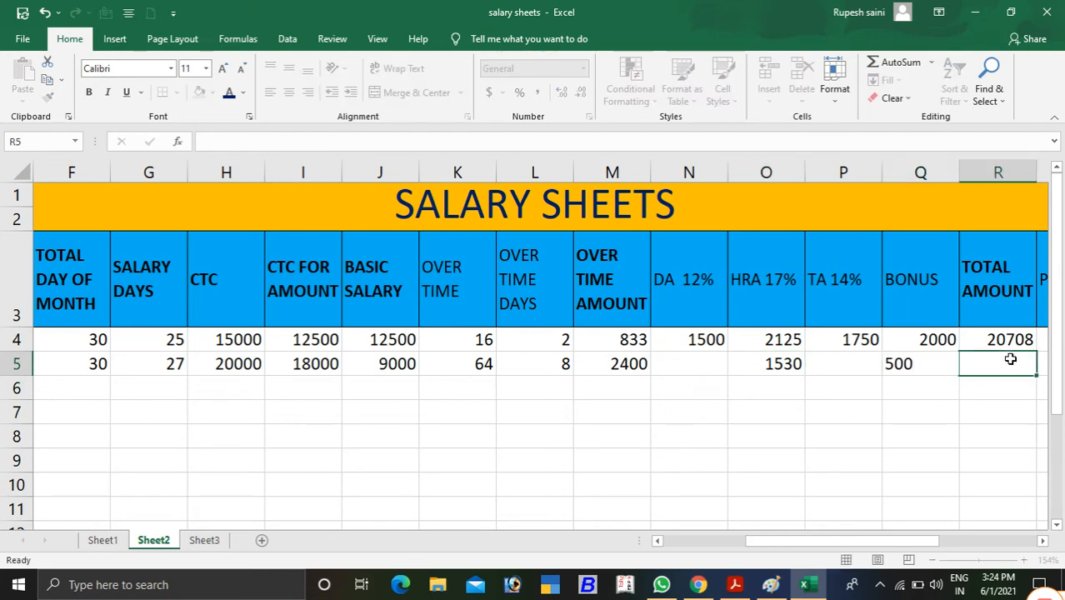
{"action": "type", "text": "="}
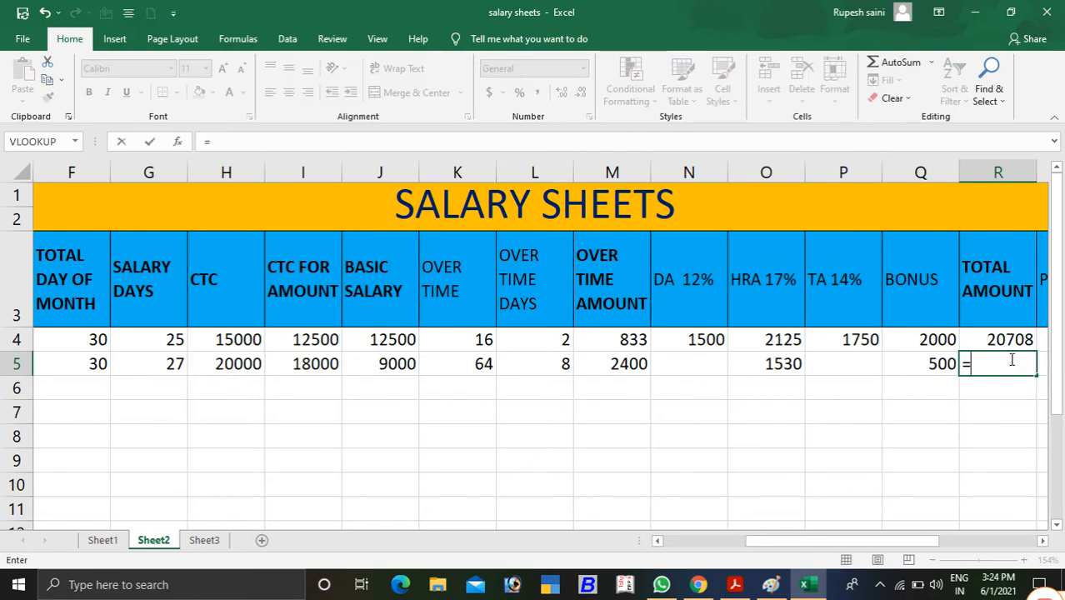
{"action": "left_click", "coordinate": [396, 362]}
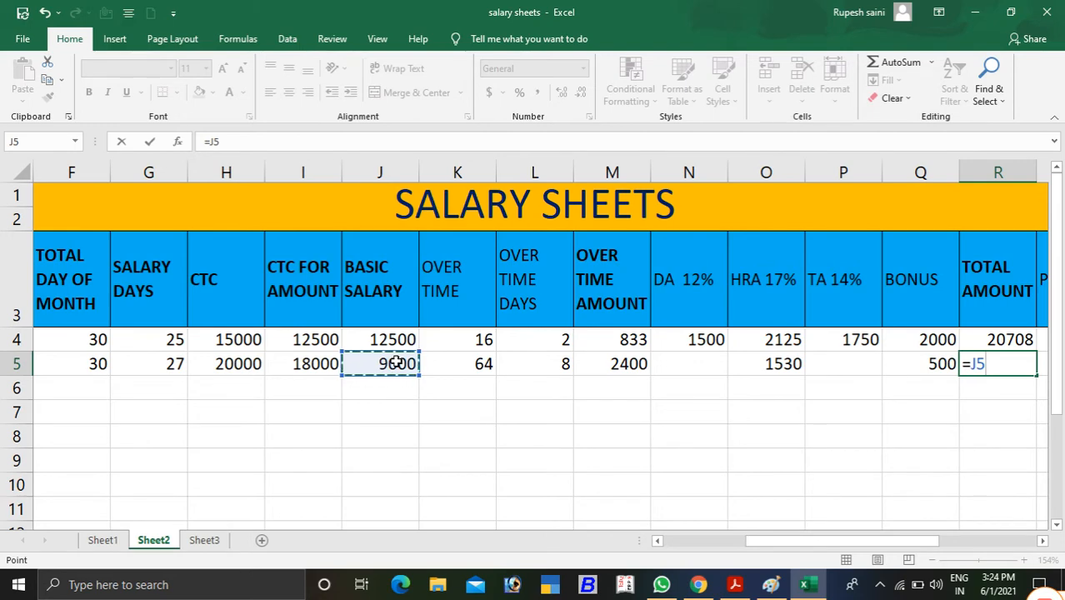
{"action": "type", "text": "+"}
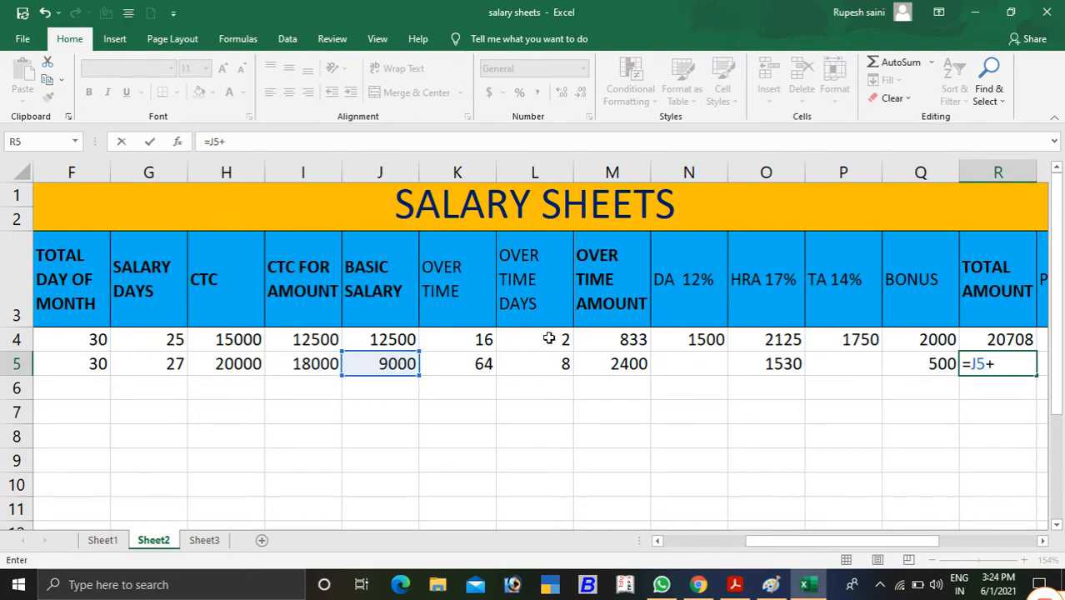
{"action": "left_click", "coordinate": [601, 369]}
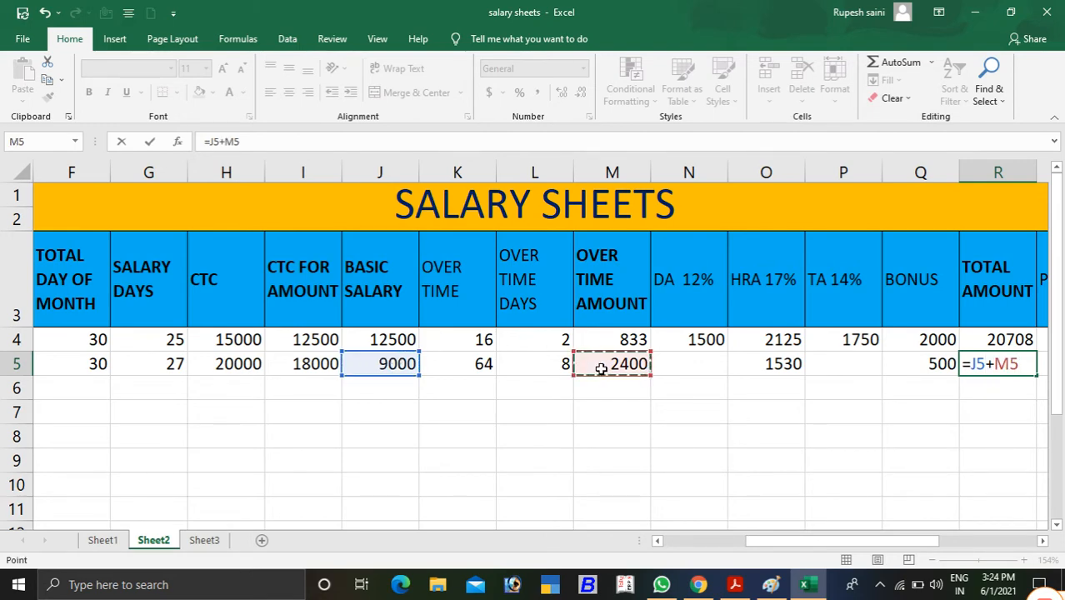
{"action": "type", "text": "+"}
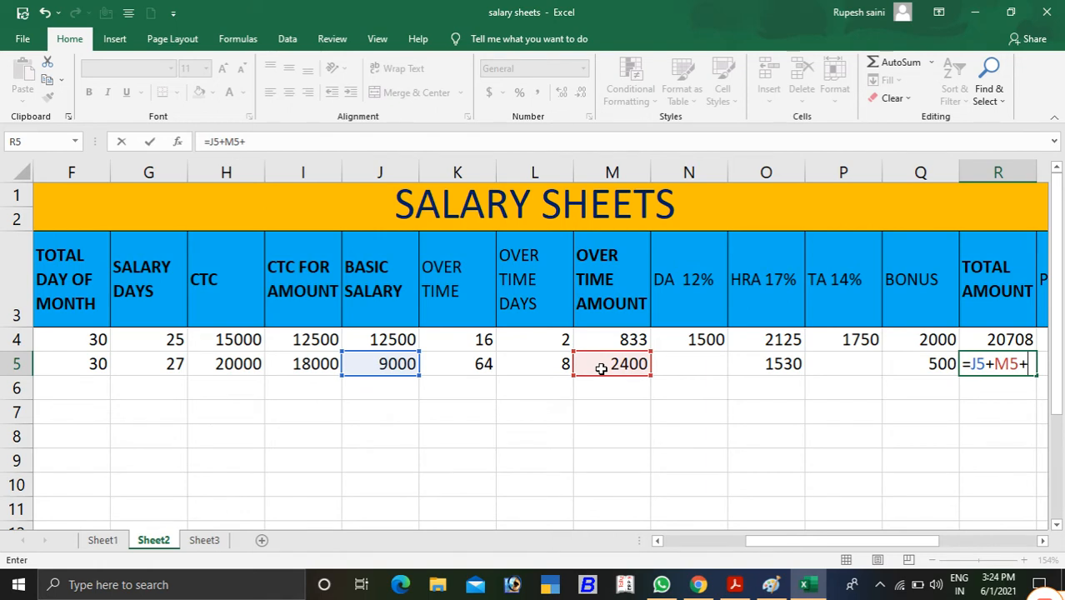
{"action": "left_click", "coordinate": [791, 364]}
{"action": "type", "text": "+"}
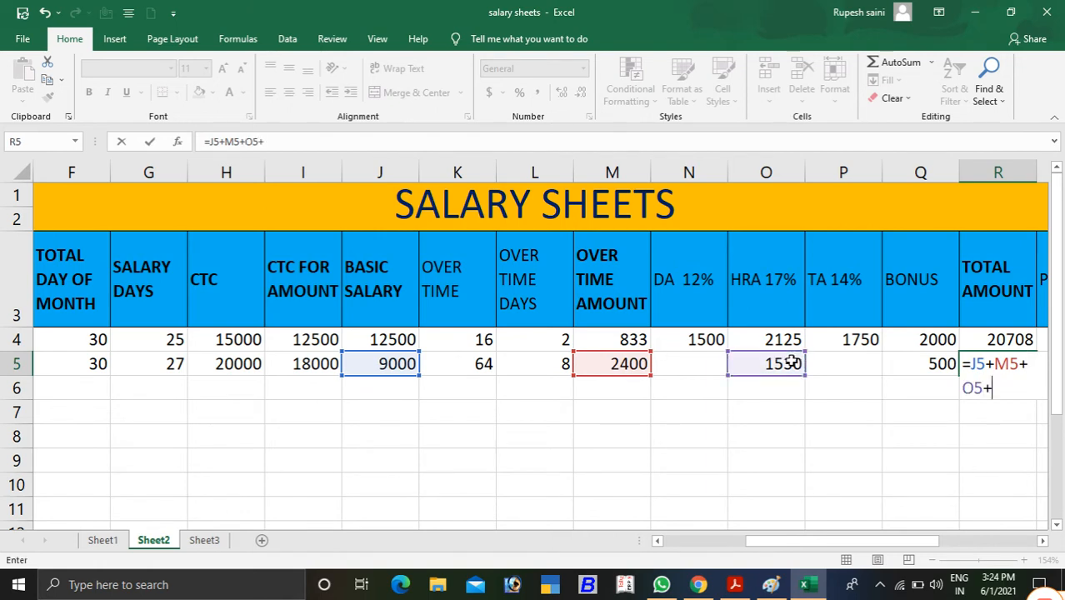
{"action": "left_click", "coordinate": [934, 364]}
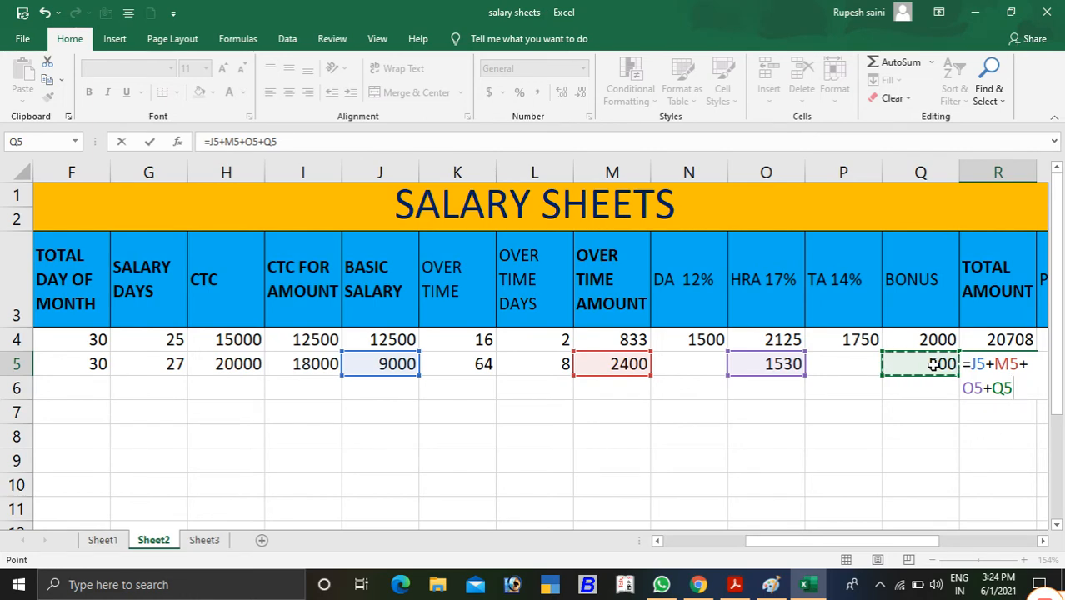
{"action": "key", "text": "Return"}
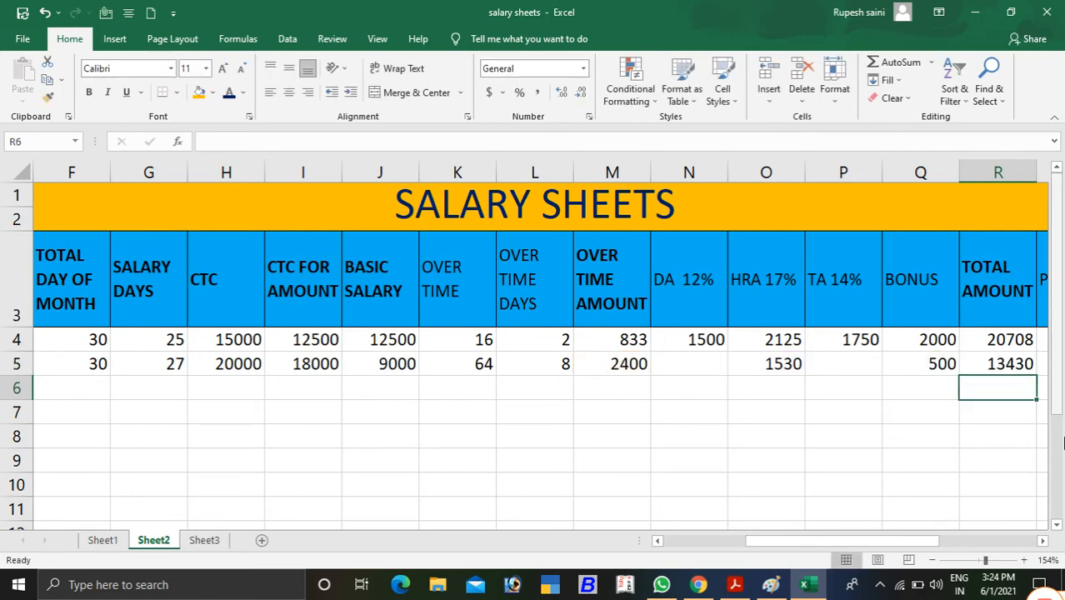
{"action": "left_click_drag", "start_coordinate": [917, 539], "coordinate": [956, 541]}
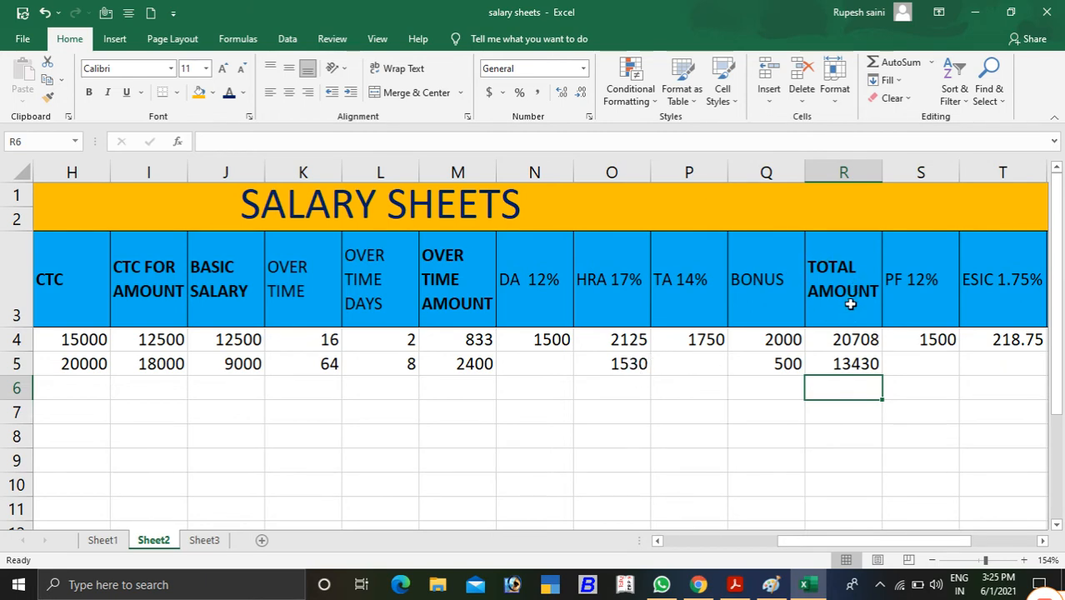
Calculate the second employee's PF in S5 as 12% of the basic salary with the formula =J5*12%.
{"action": "left_click", "coordinate": [863, 366]}
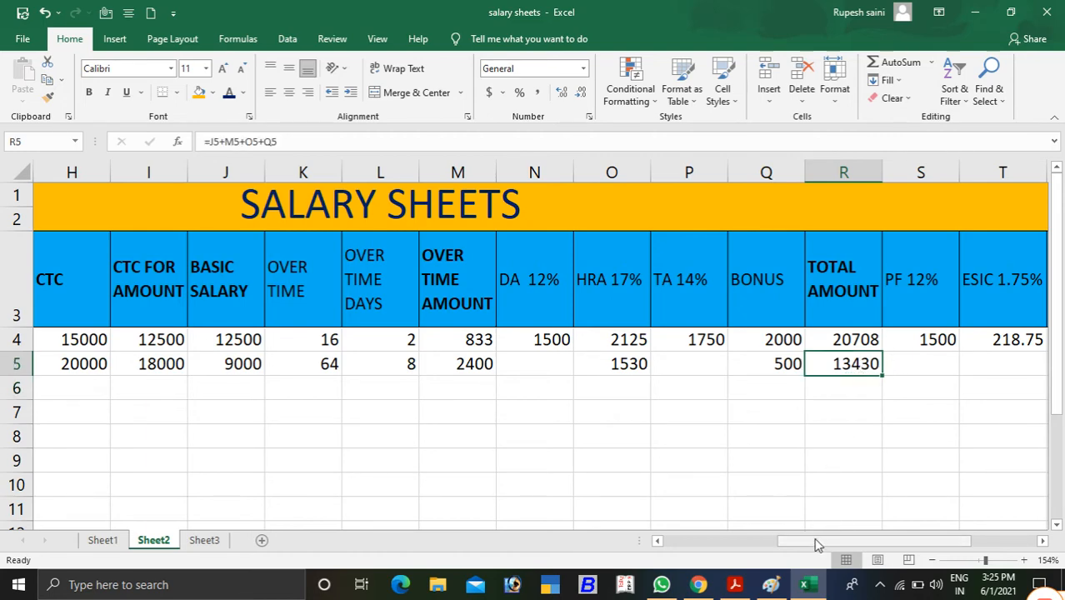
{"action": "left_click_drag", "start_coordinate": [816, 544], "coordinate": [850, 535]}
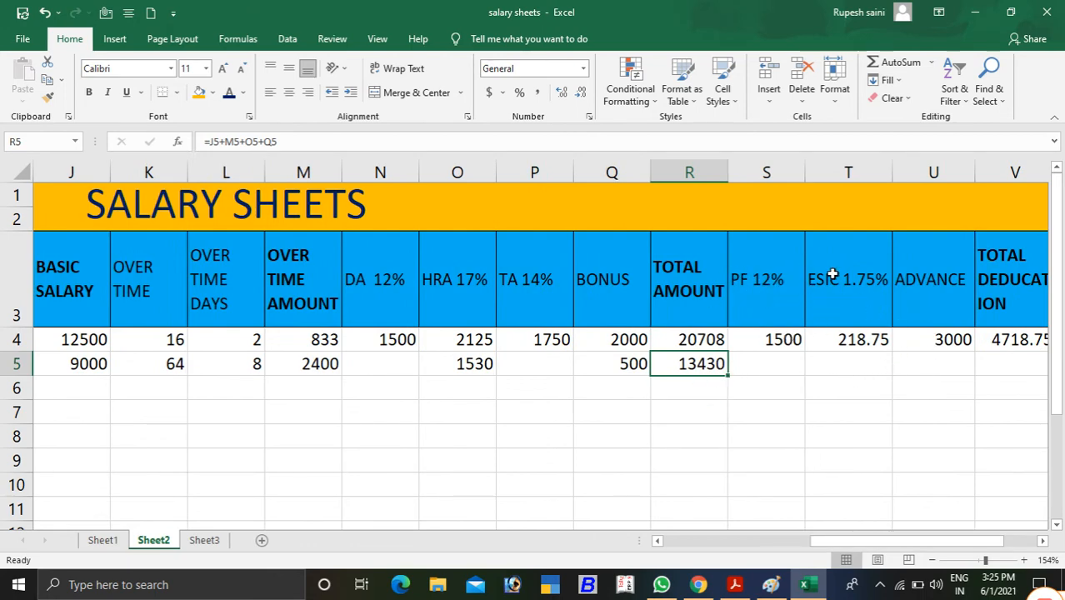
{"action": "left_click", "coordinate": [797, 367]}
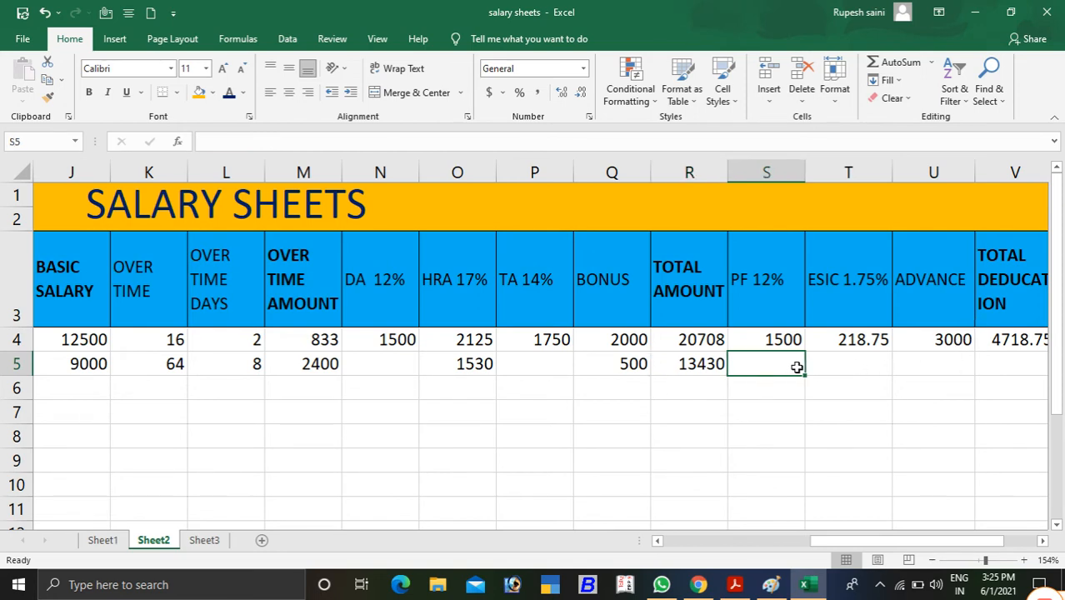
{"action": "type", "text": "="}
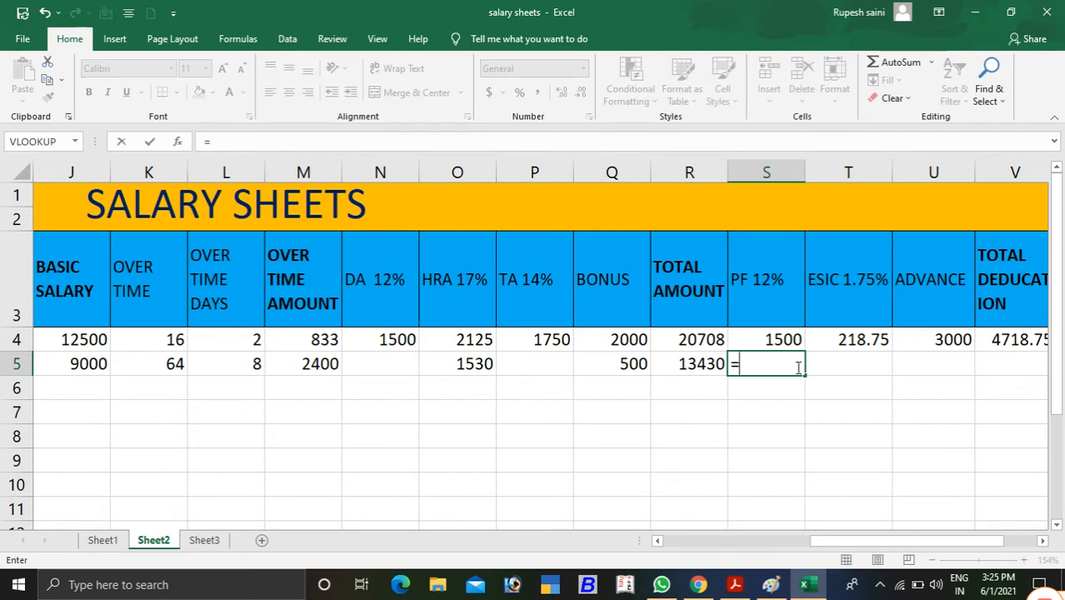
{"action": "left_click", "coordinate": [86, 363]}
{"action": "type", "text": "*"}
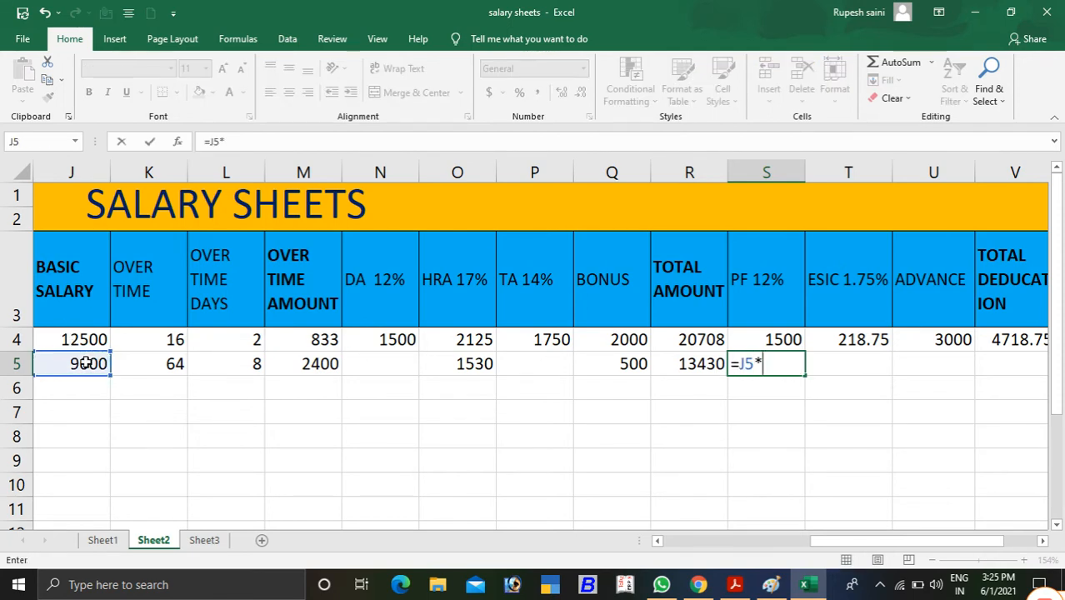
{"action": "type", "text": "12%"}
{"action": "key", "text": "Return"}
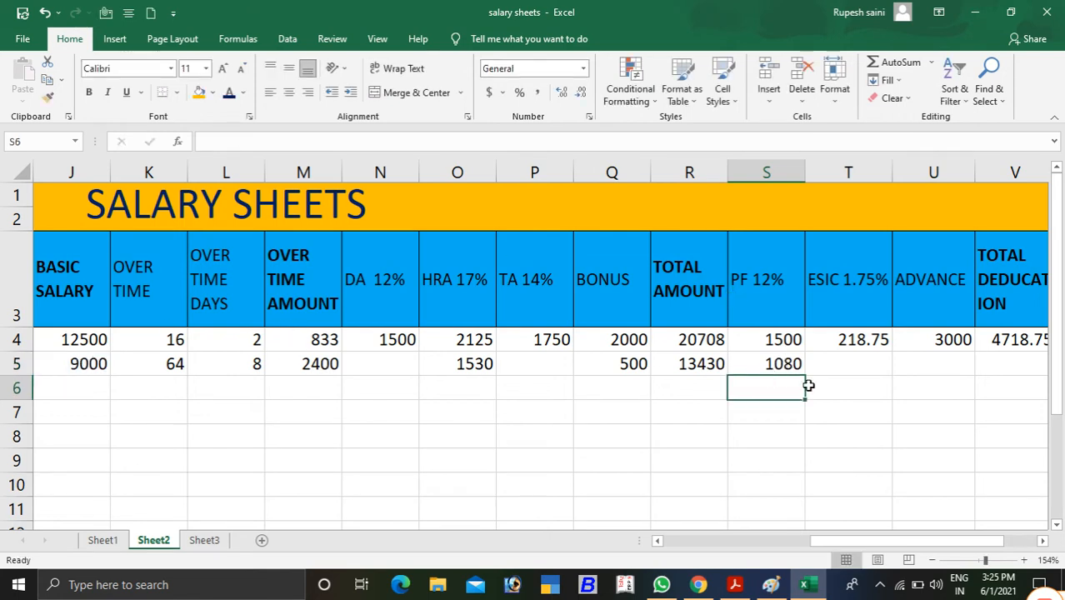
Calculate the second employee's ESIC in T5 with the formula =J5*1.75% and enter an advance of 4000 in U5.
{"action": "left_click", "coordinate": [854, 364]}
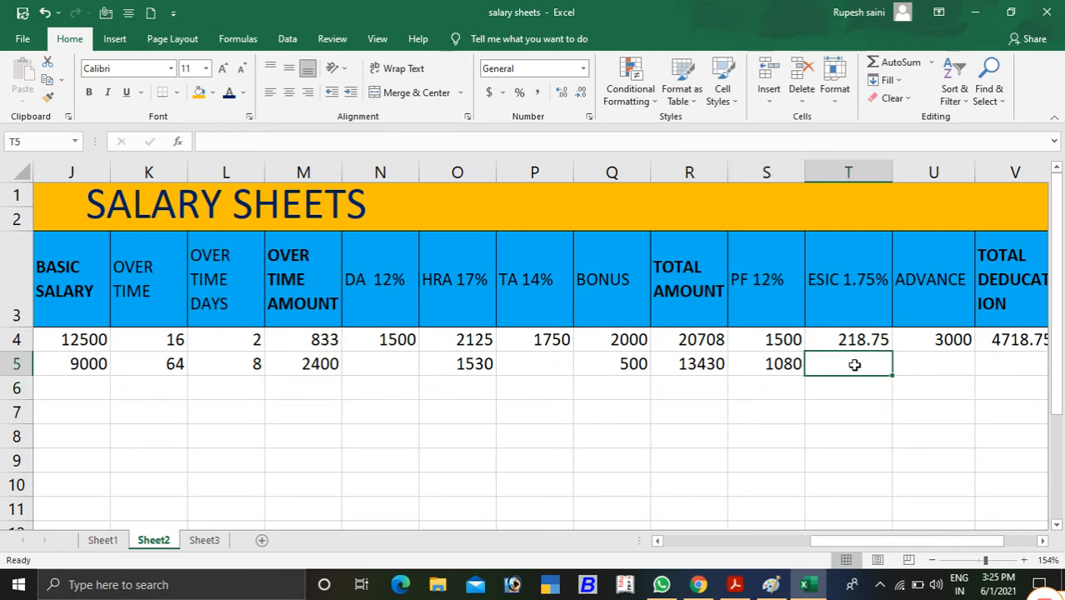
{"action": "type", "text": "="}
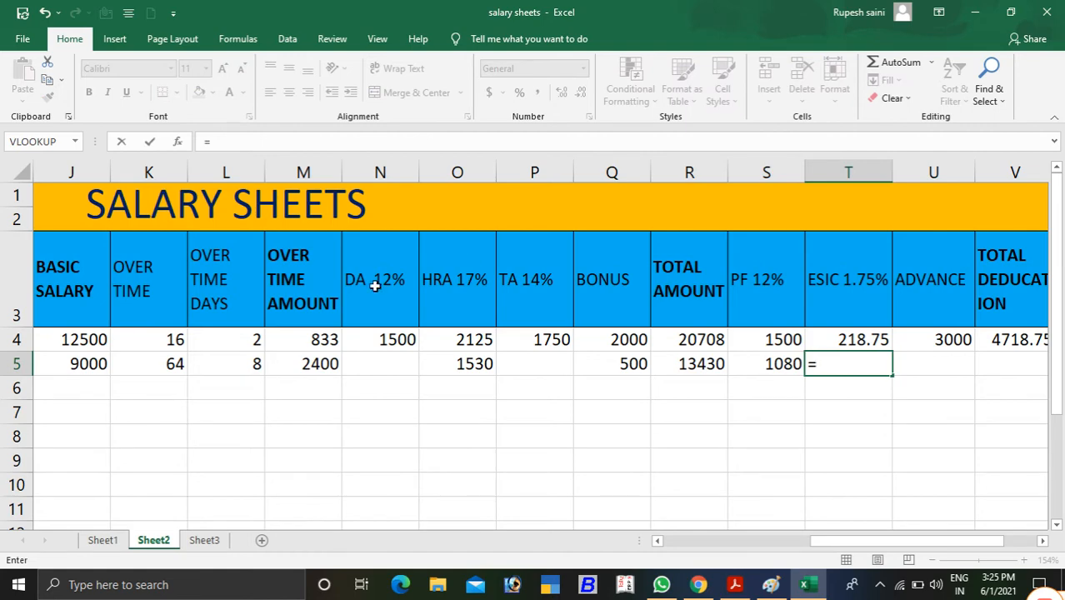
{"action": "left_click", "coordinate": [97, 363]}
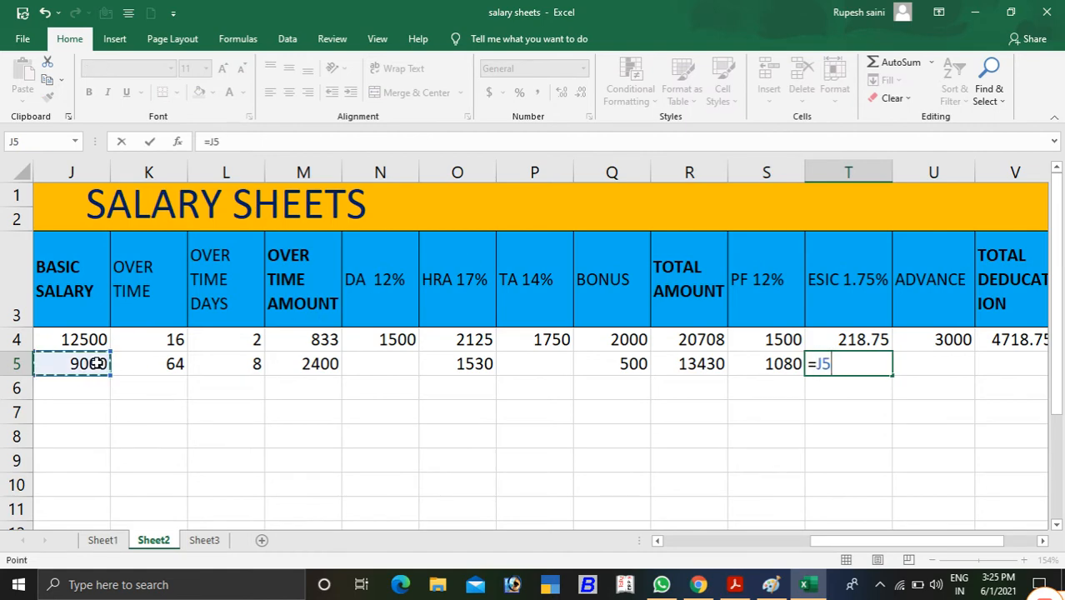
{"action": "type", "text": "*1.75"}
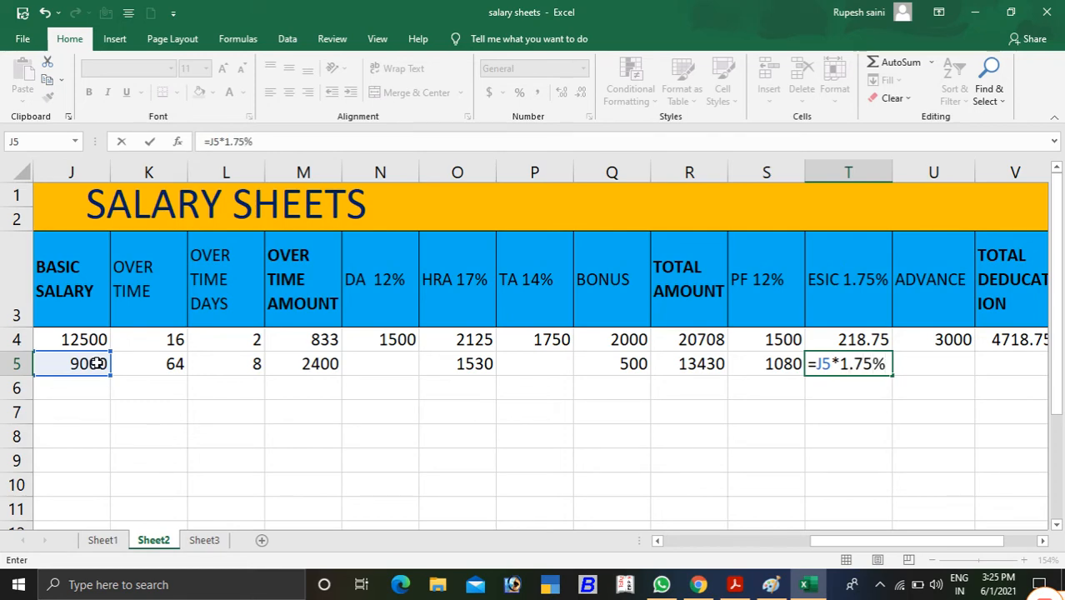
{"action": "key", "text": "Return"}
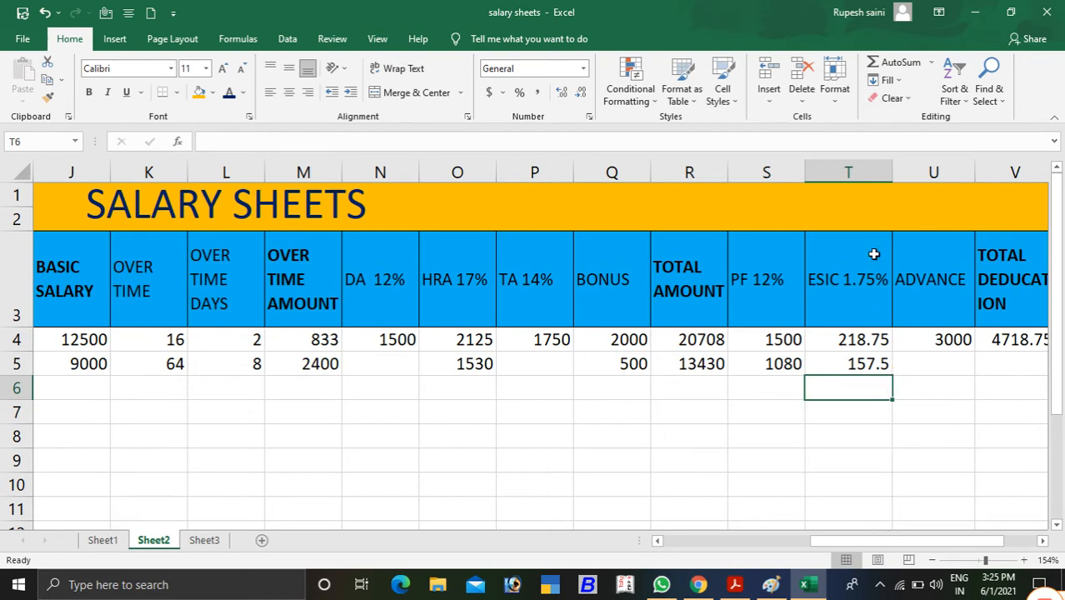
{"action": "left_click", "coordinate": [923, 367]}
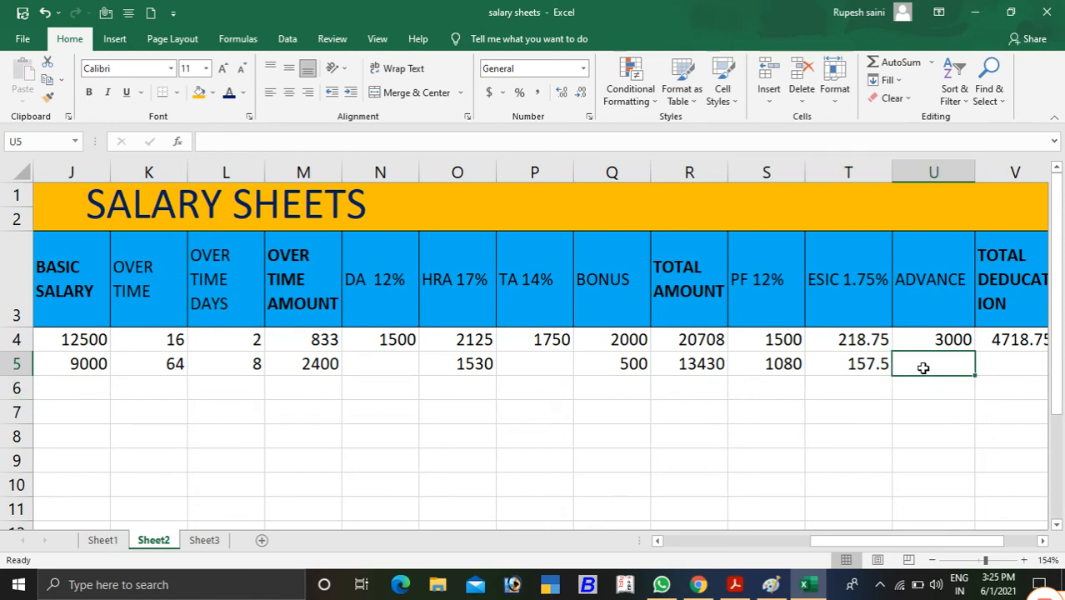
{"action": "type", "text": "4000"}
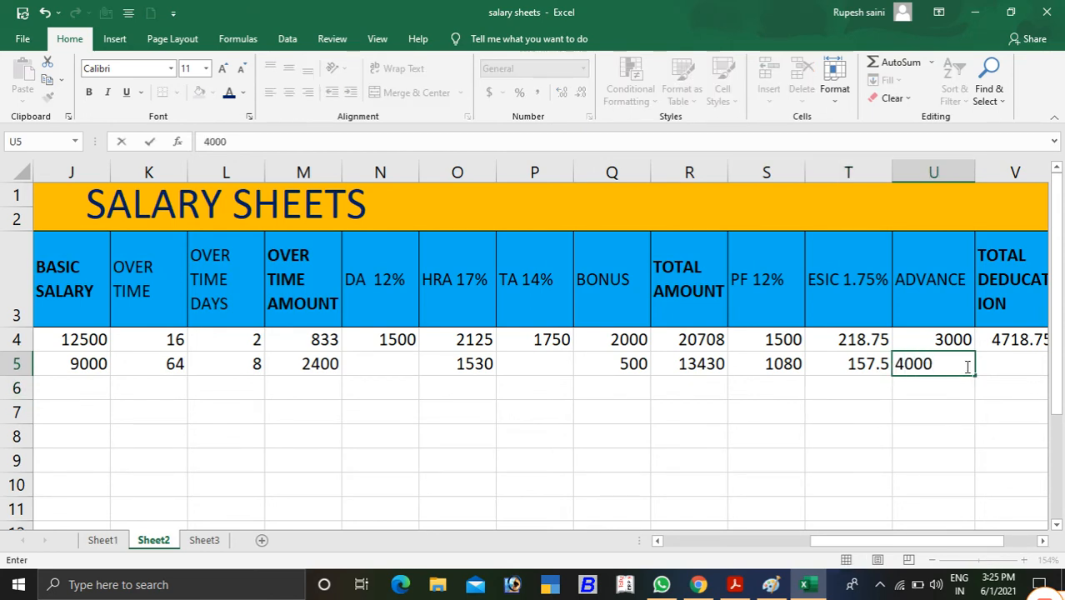
Calculate the second employee's total deduction in V5 by summing PF, ESIC and advance with the formula =SUM(S5:U5).
{"action": "left_click", "coordinate": [1025, 365]}
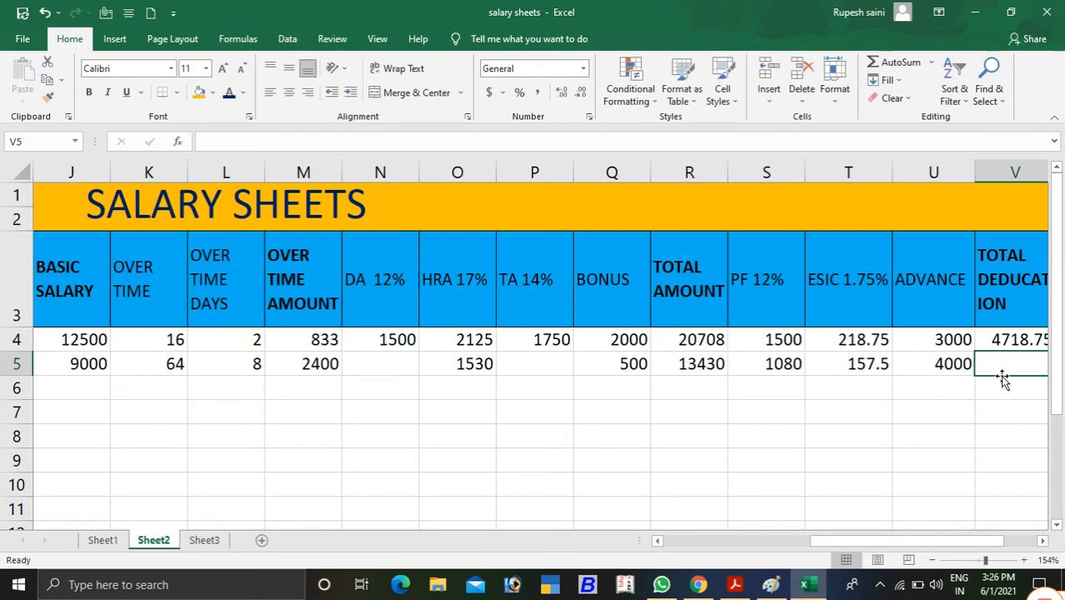
{"action": "type", "text": "="}
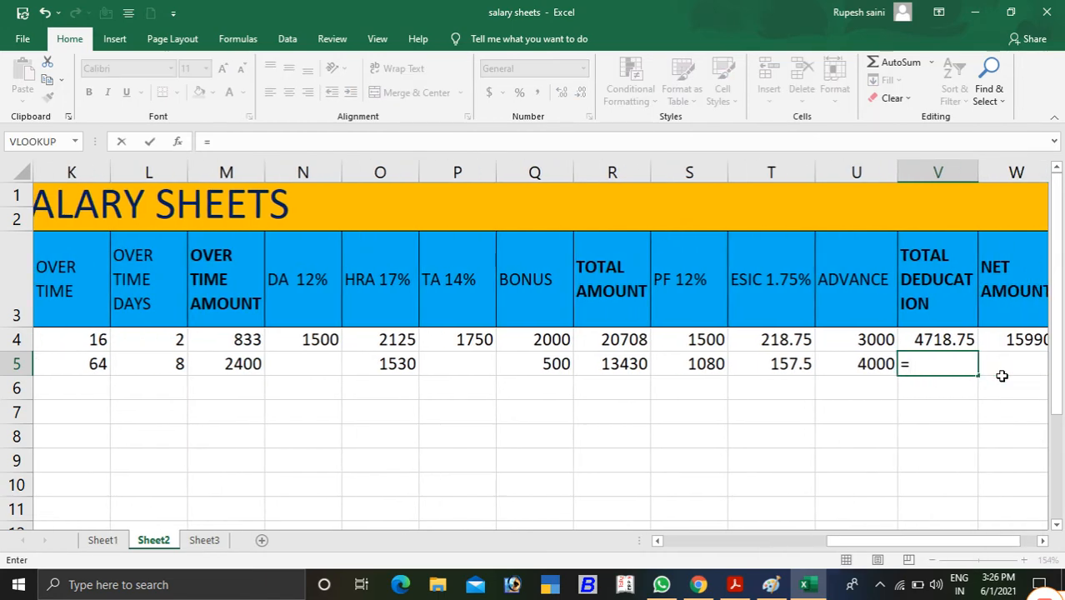
{"action": "type", "text": "sum"}
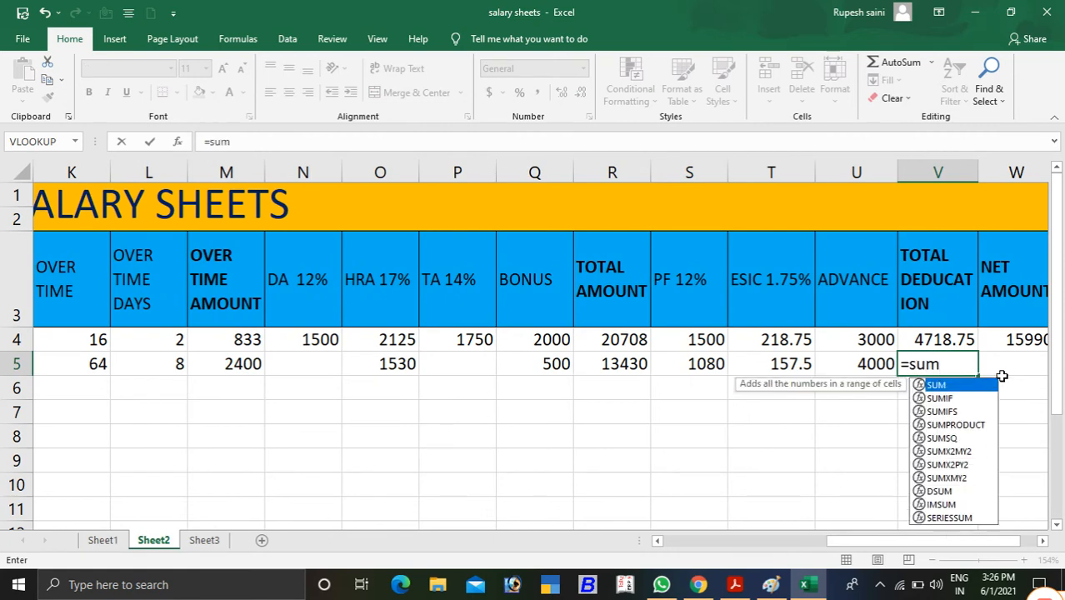
{"action": "type", "text": "("}
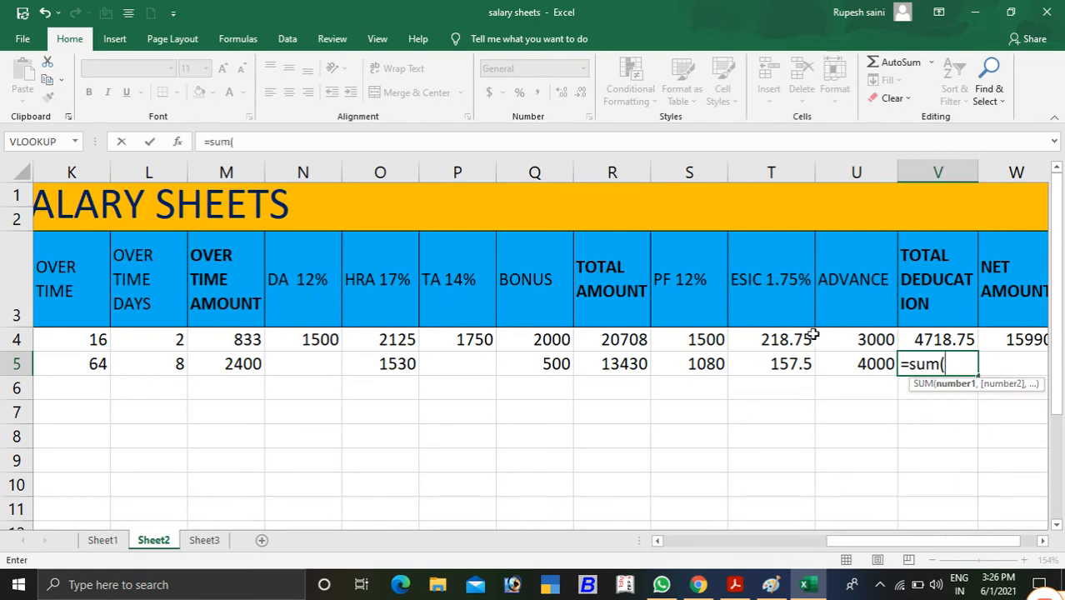
{"action": "left_click_drag", "start_coordinate": [697, 364], "coordinate": [863, 362]}
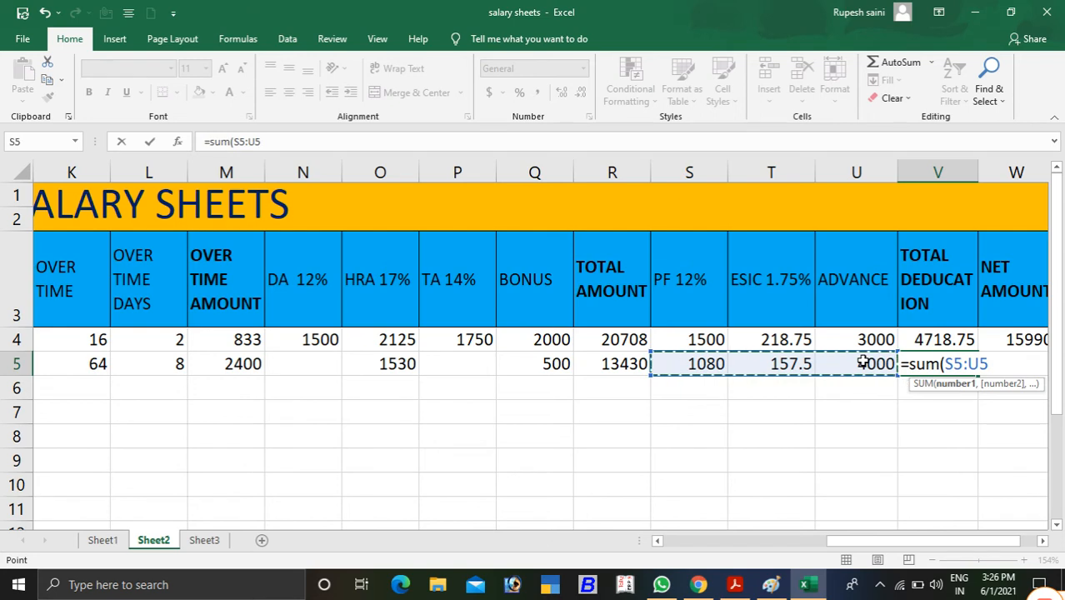
{"action": "type", "text": ")"}
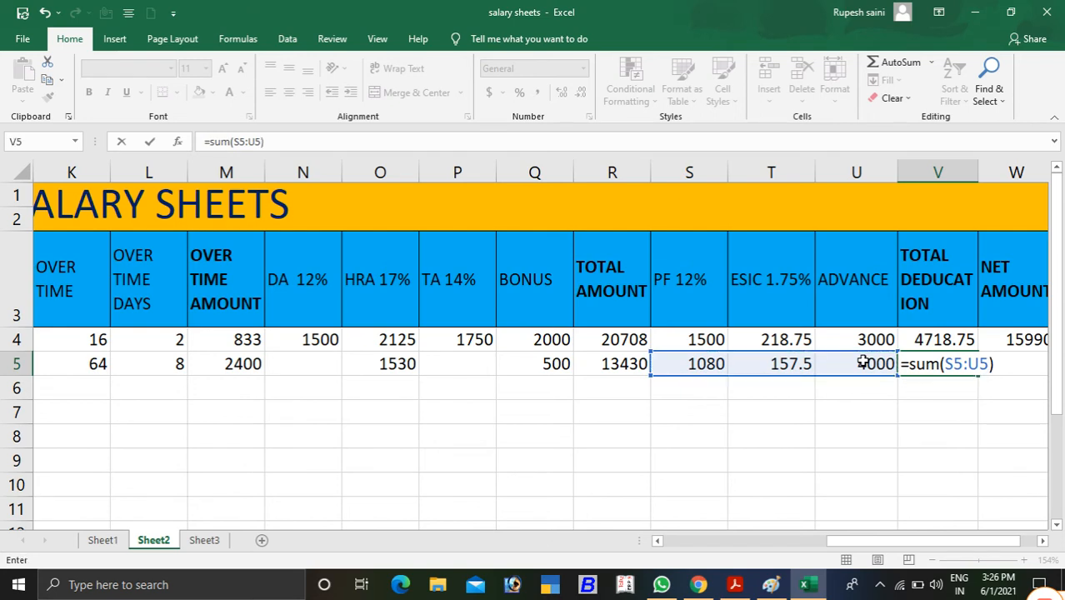
{"action": "key", "text": "Return"}
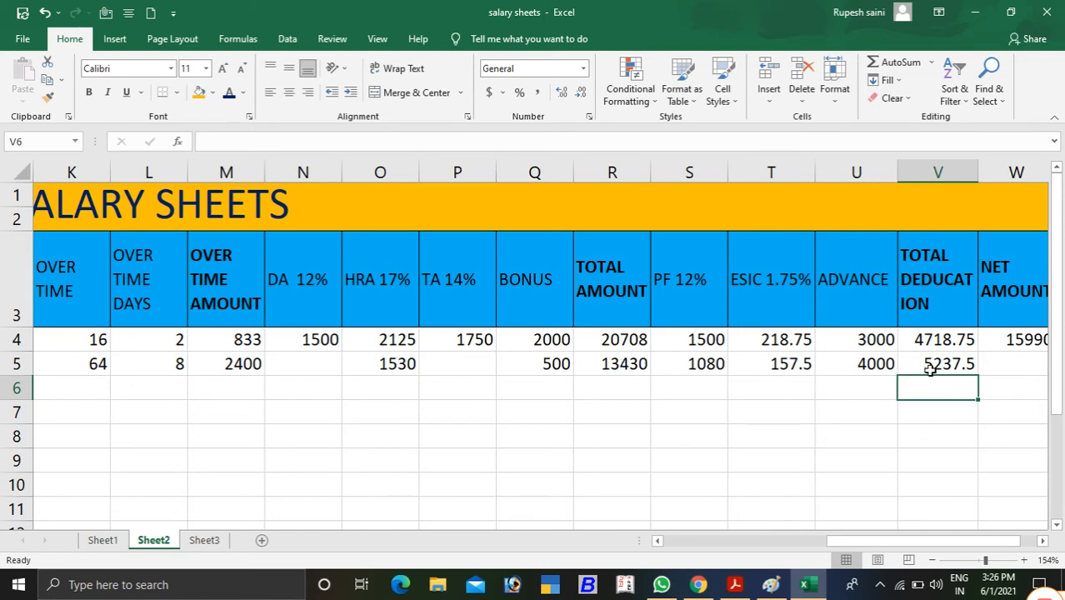
Calculate the second employee's net amount in W5 by subtracting total deduction from total amount with the formula =R5-V5.
{"action": "left_click", "coordinate": [1006, 366]}
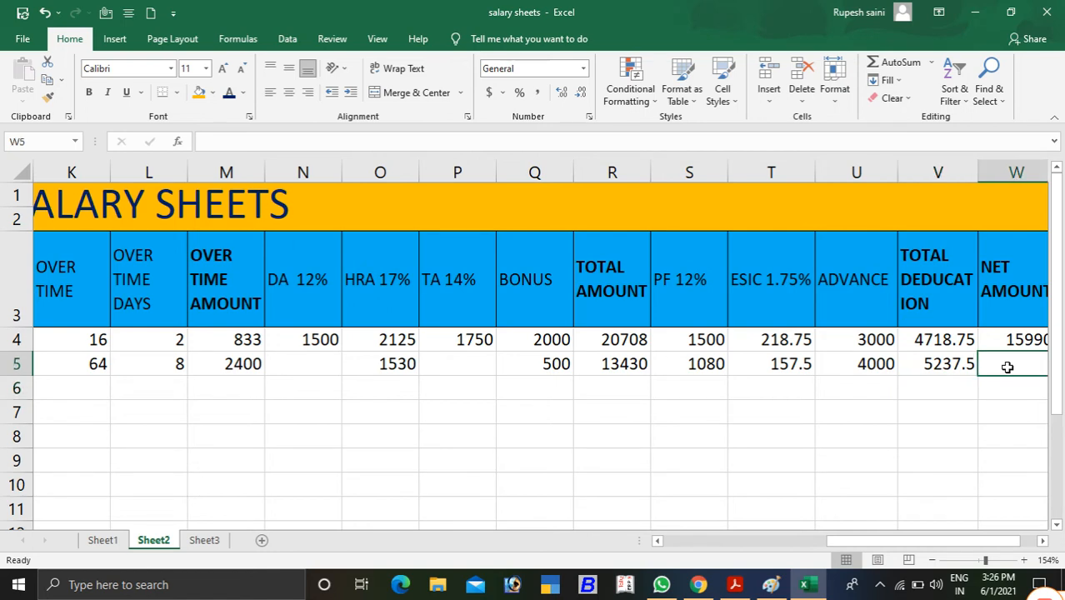
{"action": "type", "text": "="}
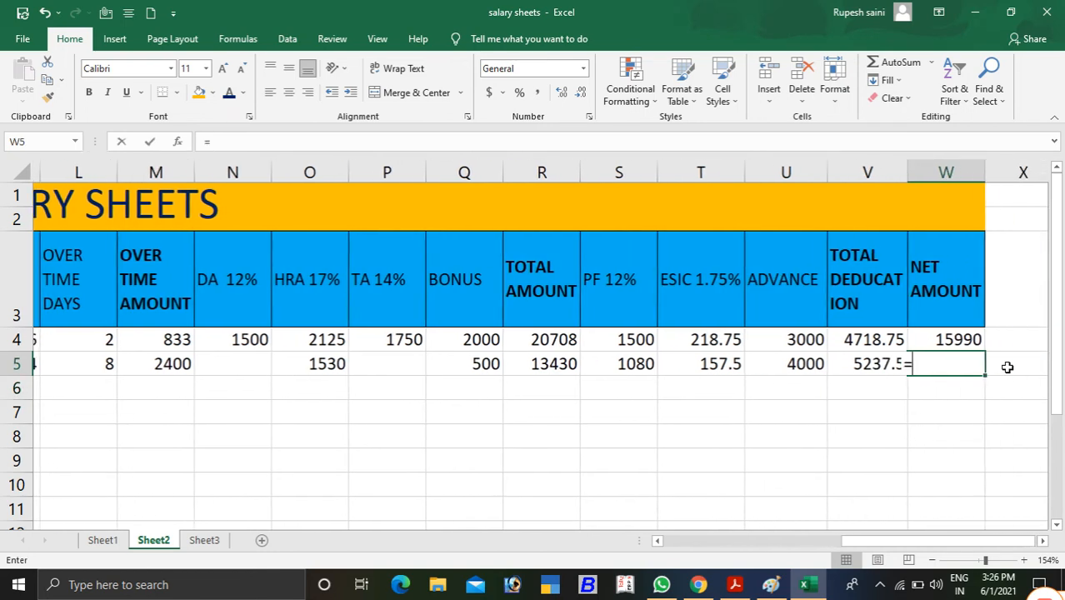
{"action": "left_click", "coordinate": [551, 366]}
{"action": "type", "text": "-"}
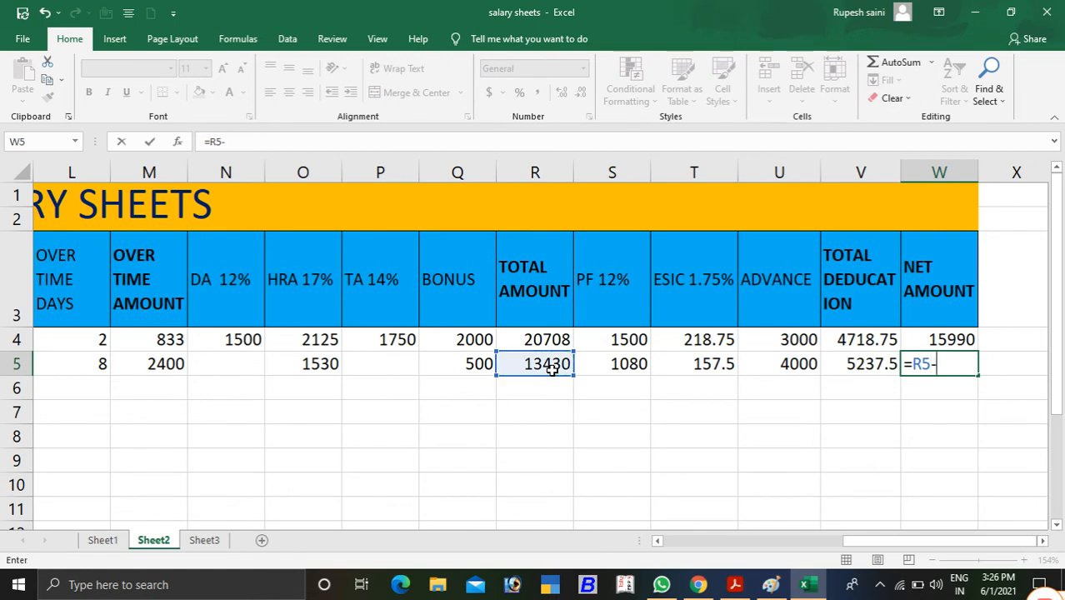
{"action": "left_click", "coordinate": [863, 376]}
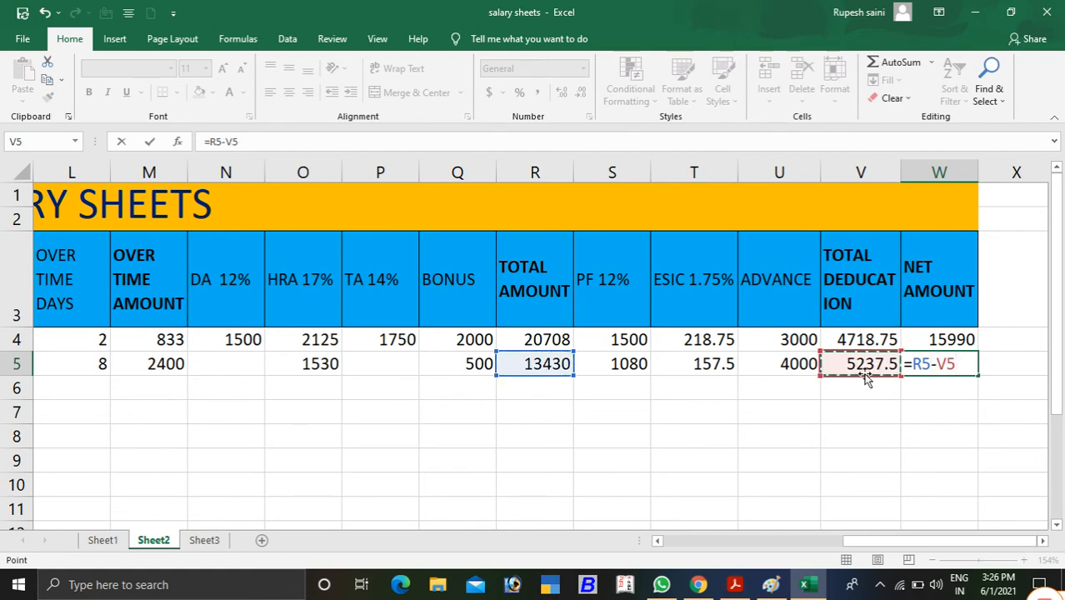
{"action": "key", "text": "Return"}
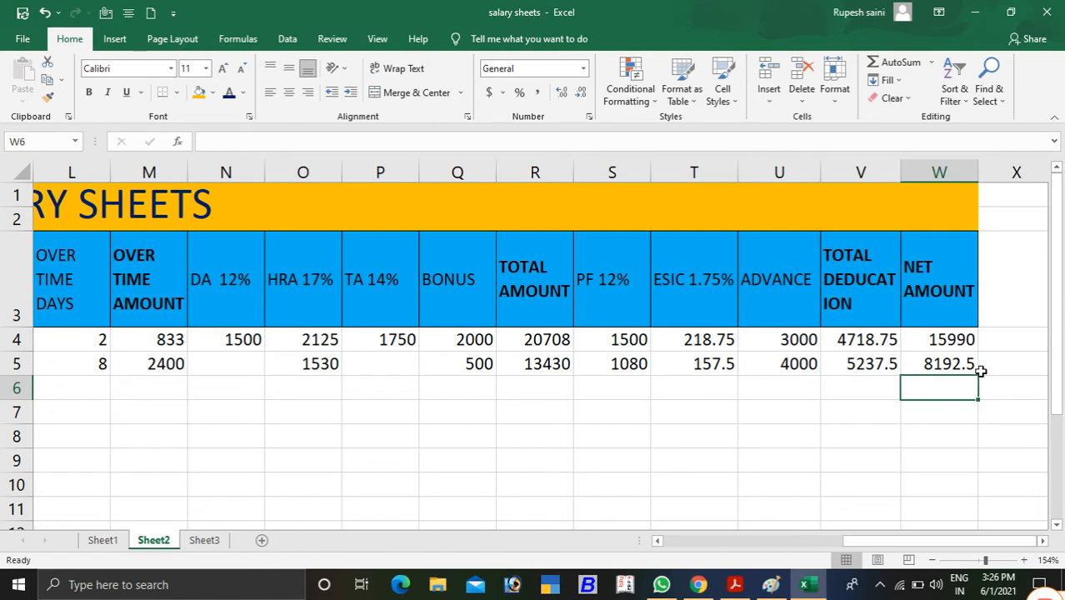
{"action": "left_click", "coordinate": [939, 365]}
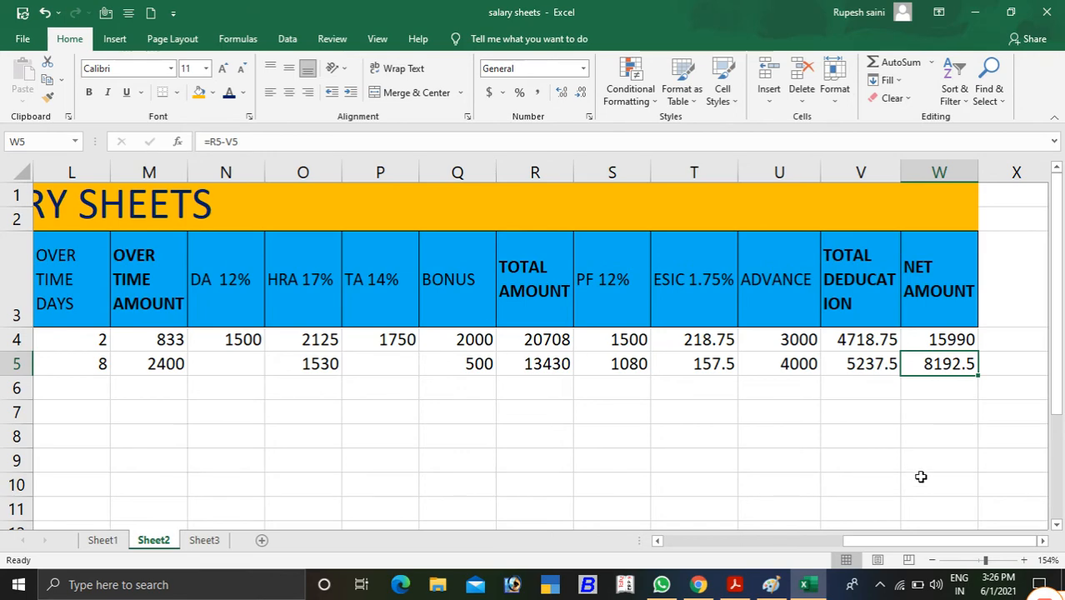
Start a third employee record in row 6 with serial number 3 and the employee's name.
{"action": "left_click_drag", "start_coordinate": [906, 540], "coordinate": [698, 550]}
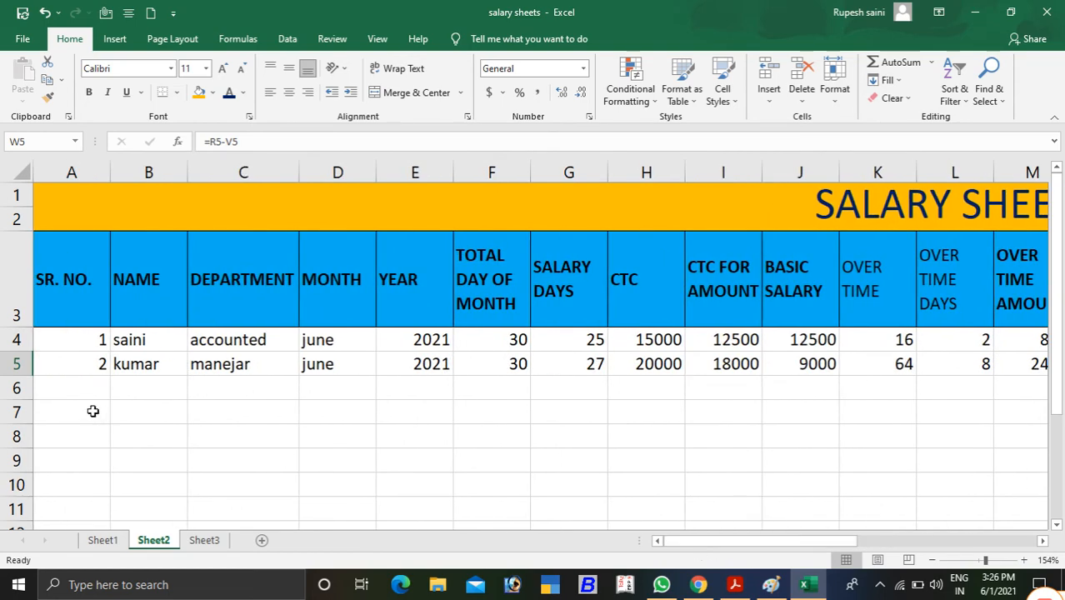
{"action": "left_click", "coordinate": [91, 386]}
{"action": "type", "text": "3"}
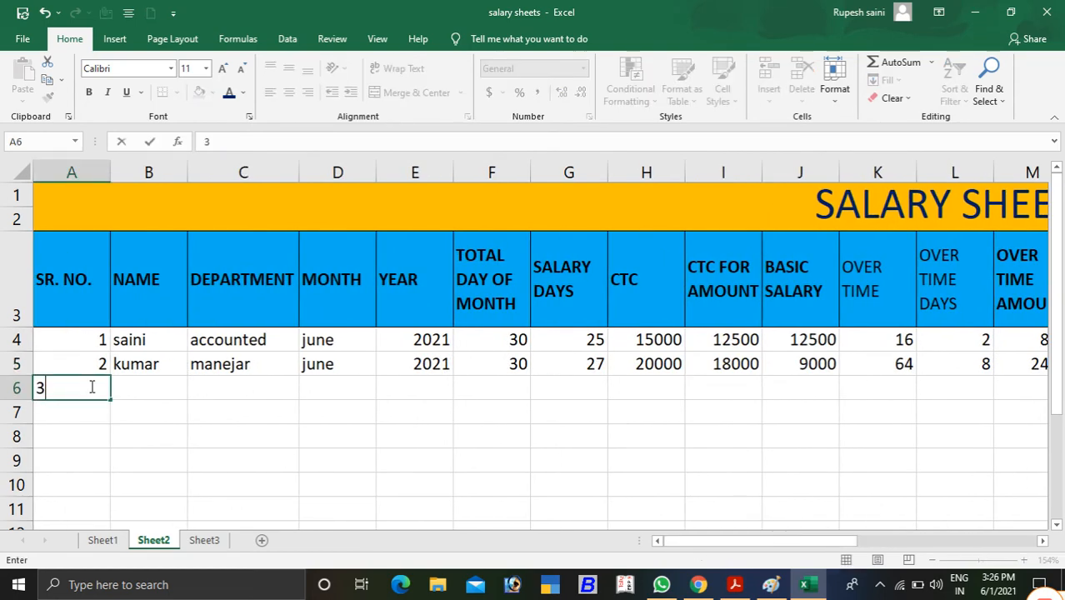
{"action": "left_click", "coordinate": [154, 386]}
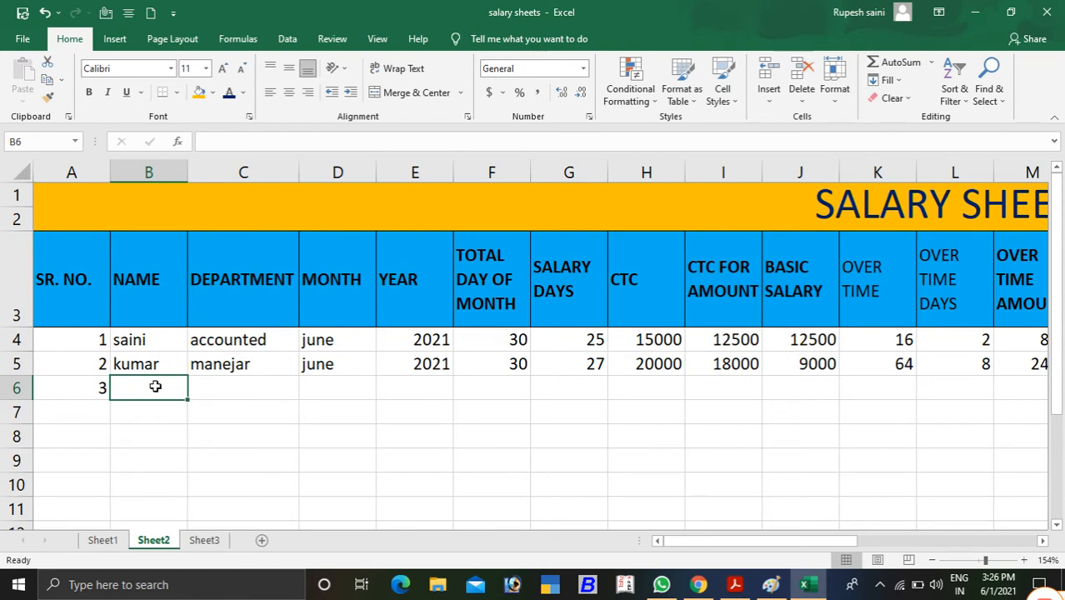
{"action": "type", "text": "raj"}
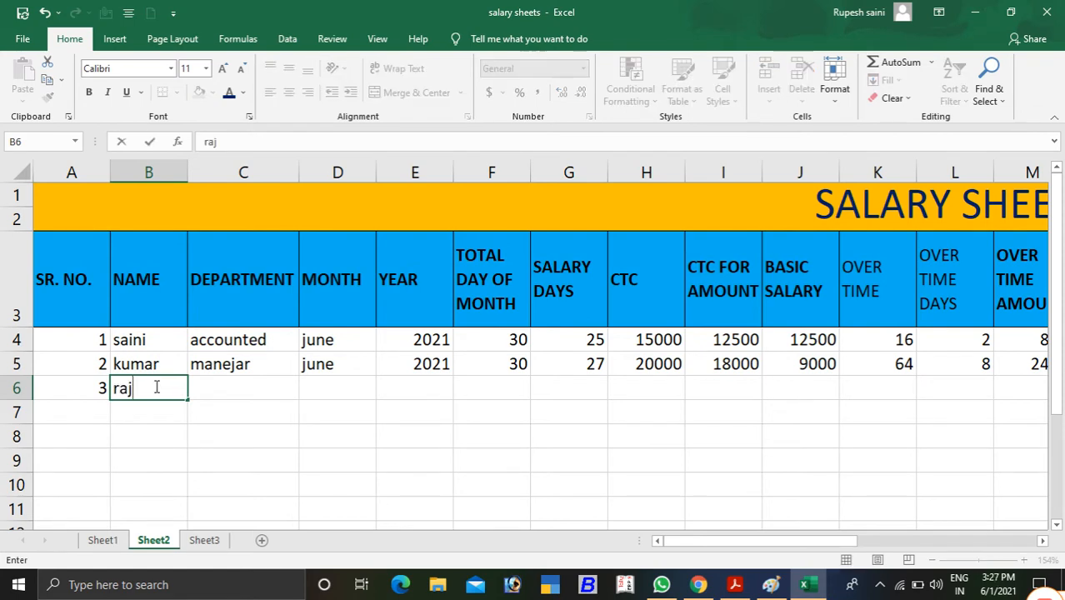
Enter the third employee's department as helpher in C6 and the month as june in D6.
{"action": "left_click", "coordinate": [231, 380]}
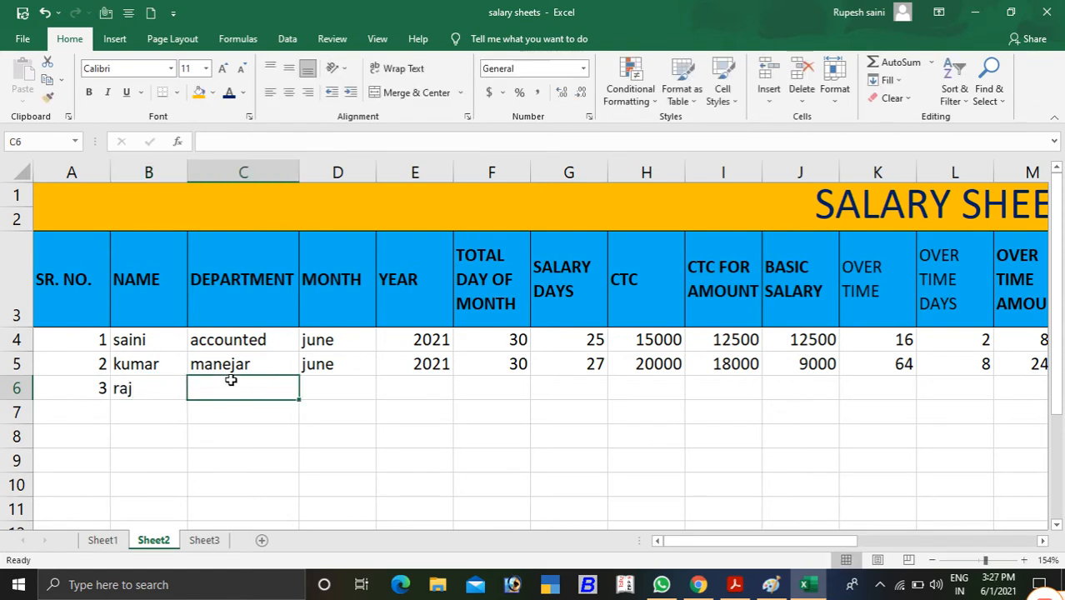
{"action": "type", "text": "he"}
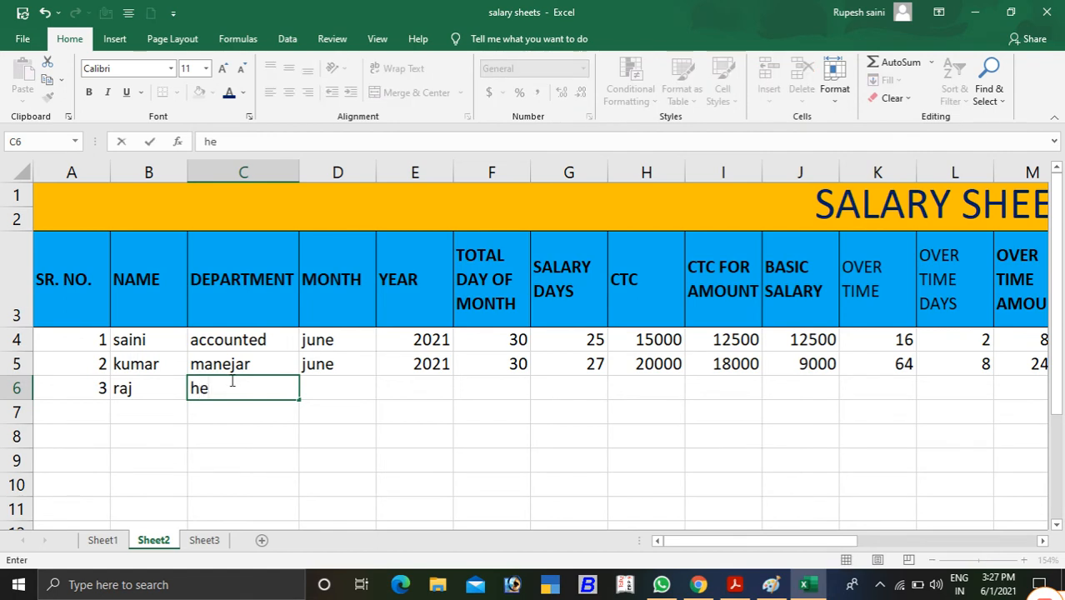
{"action": "type", "text": "lpher"}
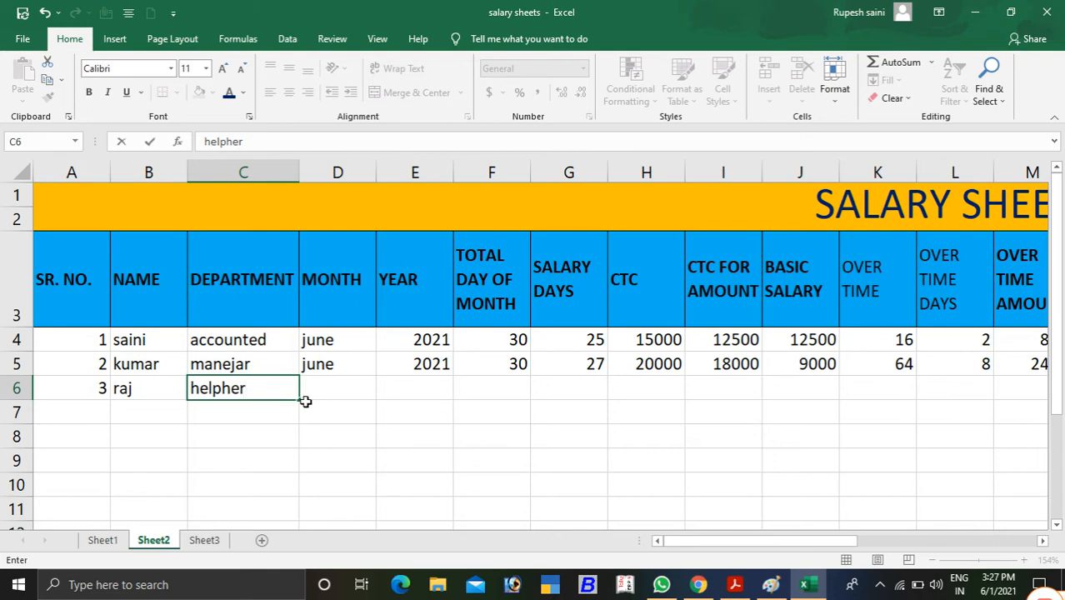
{"action": "left_click", "coordinate": [333, 390]}
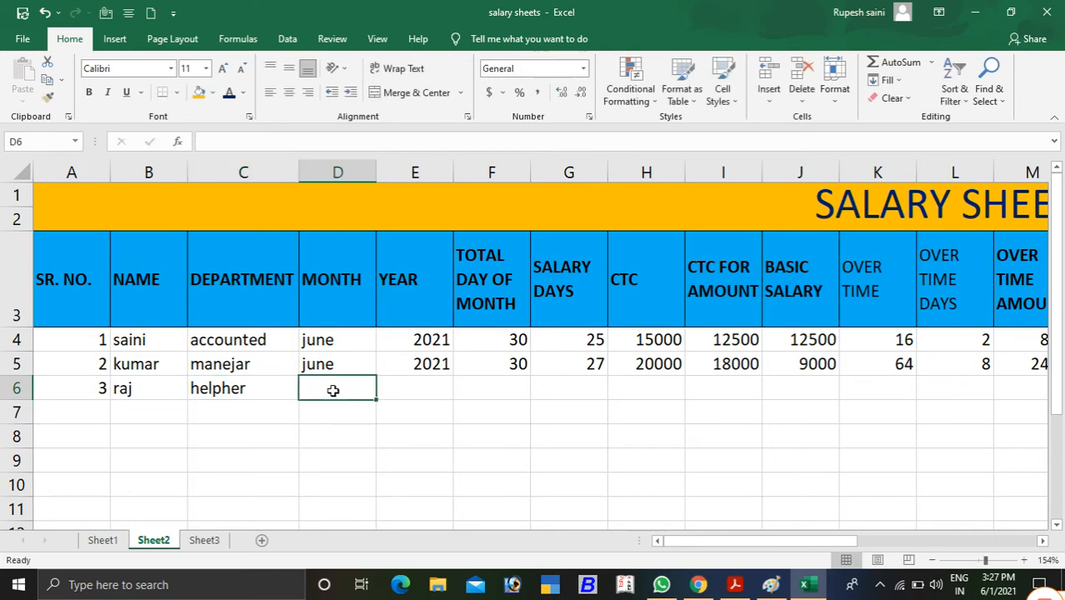
{"action": "type", "text": "june"}
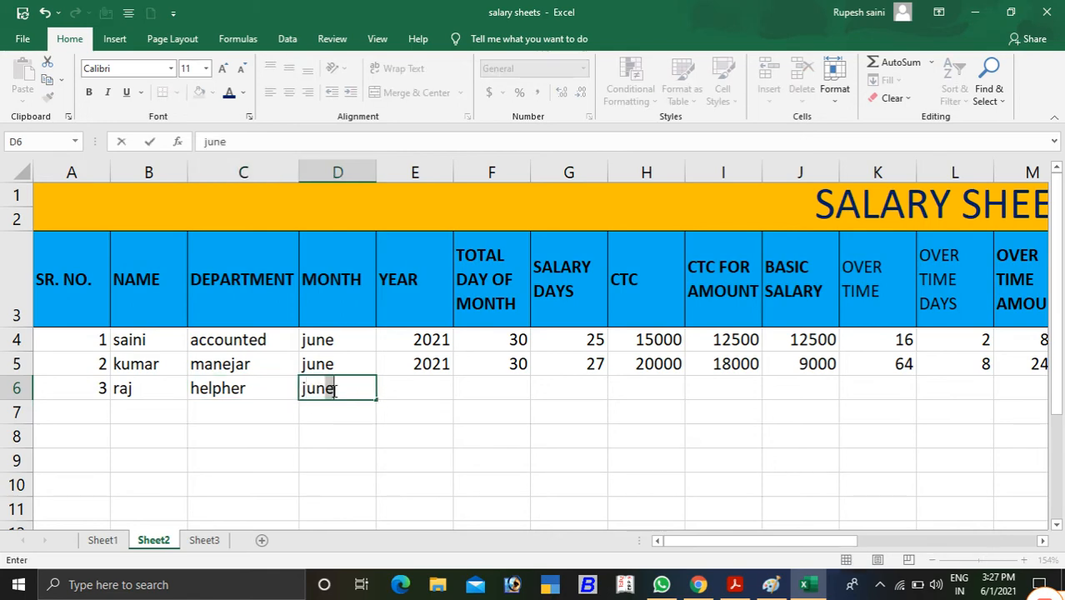
Enter the third employee's year as 2021 in E6 and the total days of the month as 30 in F6.
{"action": "left_click", "coordinate": [431, 398]}
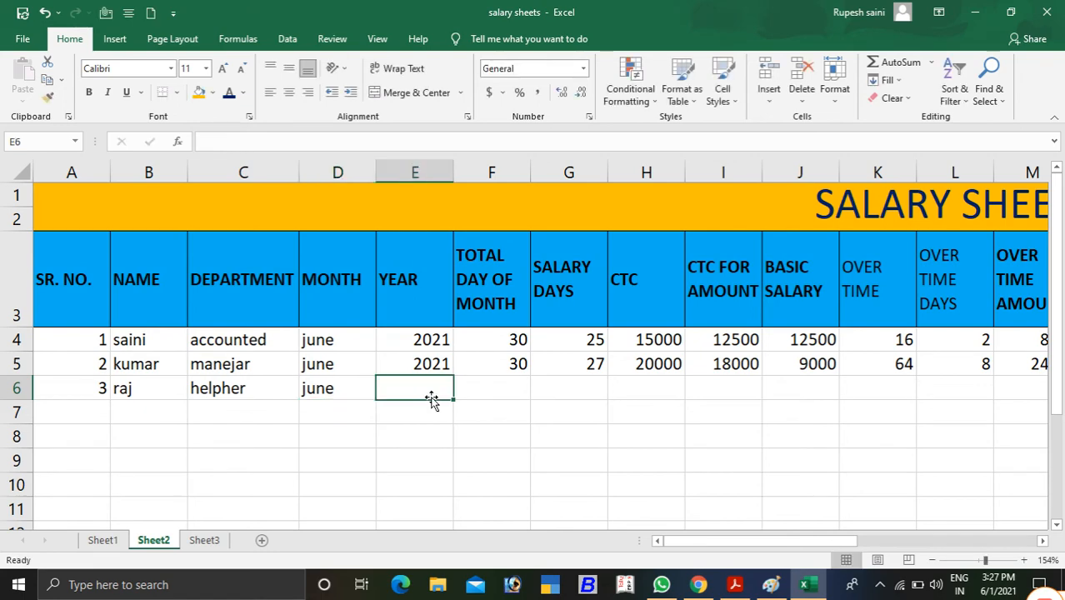
{"action": "type", "text": "2021"}
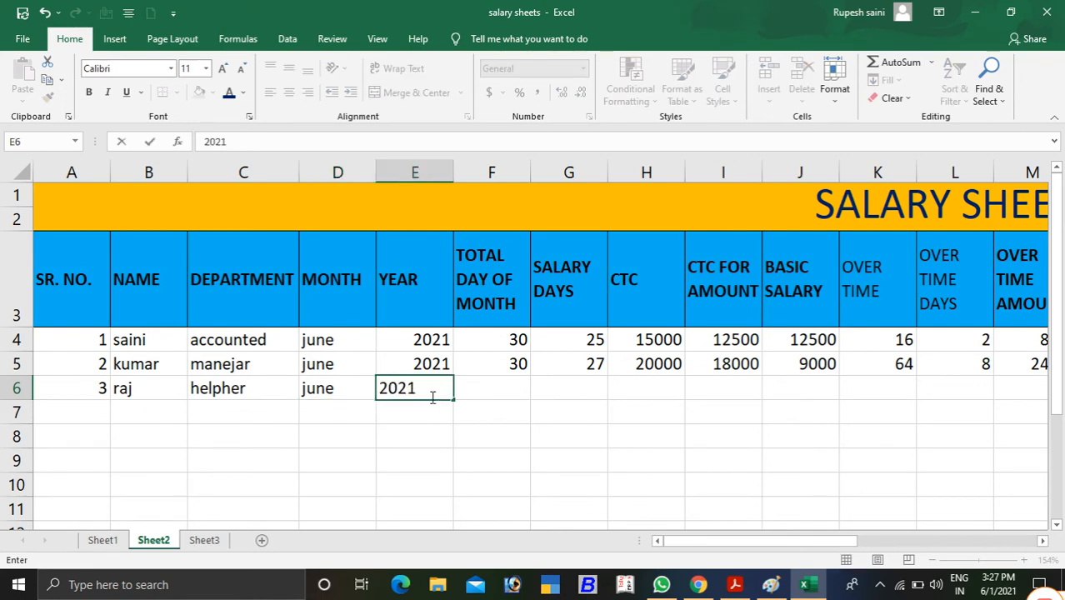
{"action": "left_click", "coordinate": [509, 382]}
{"action": "type", "text": "30"}
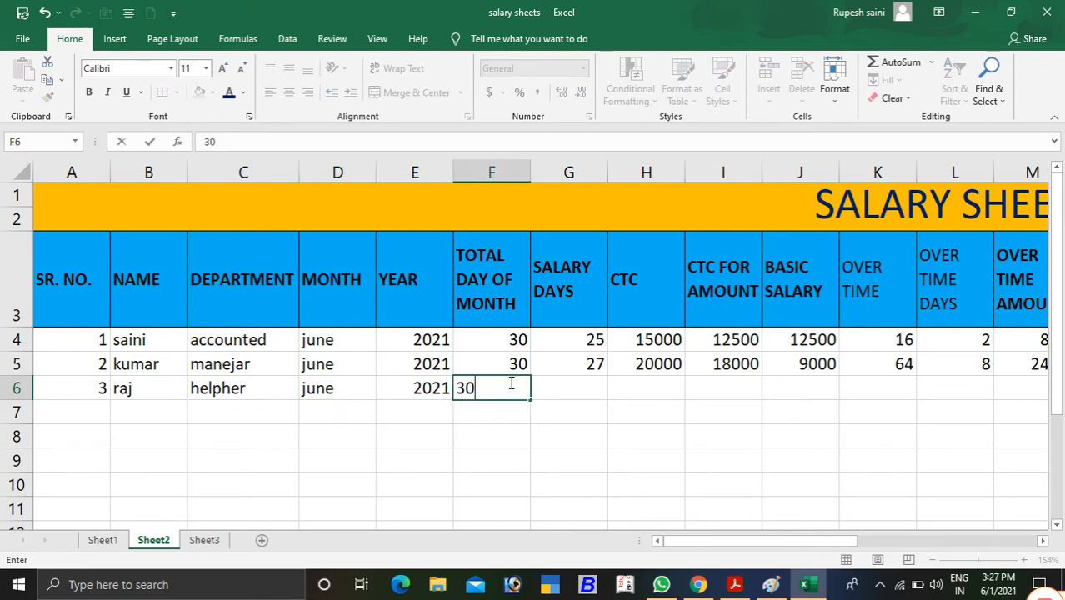
Enter the third employee's salary days as 22 in G6 and the CTC as 8000 in H6.
{"action": "left_click", "coordinate": [587, 383]}
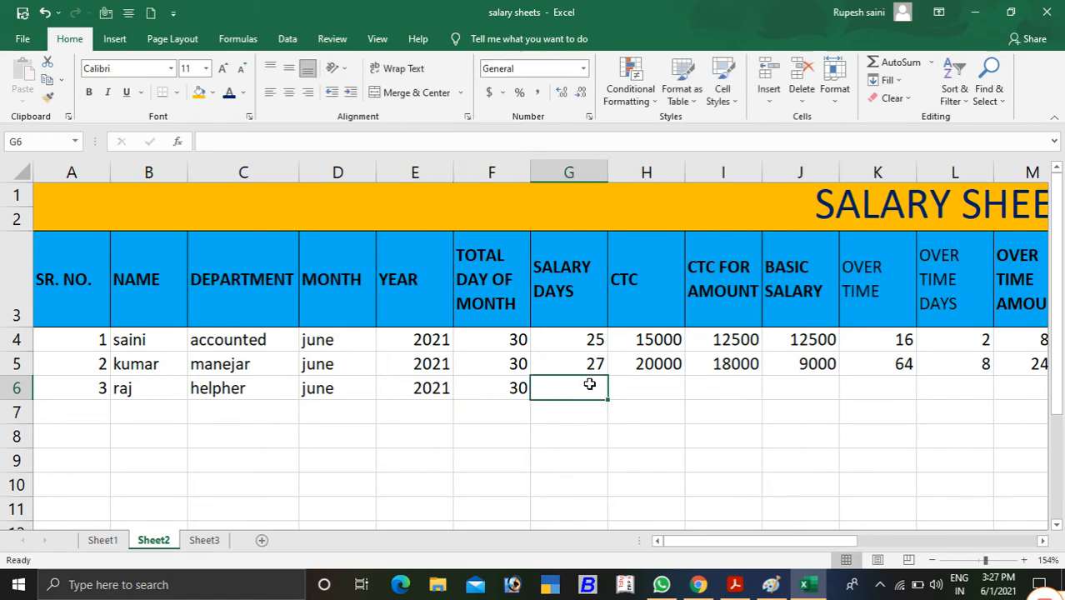
{"action": "type", "text": "22"}
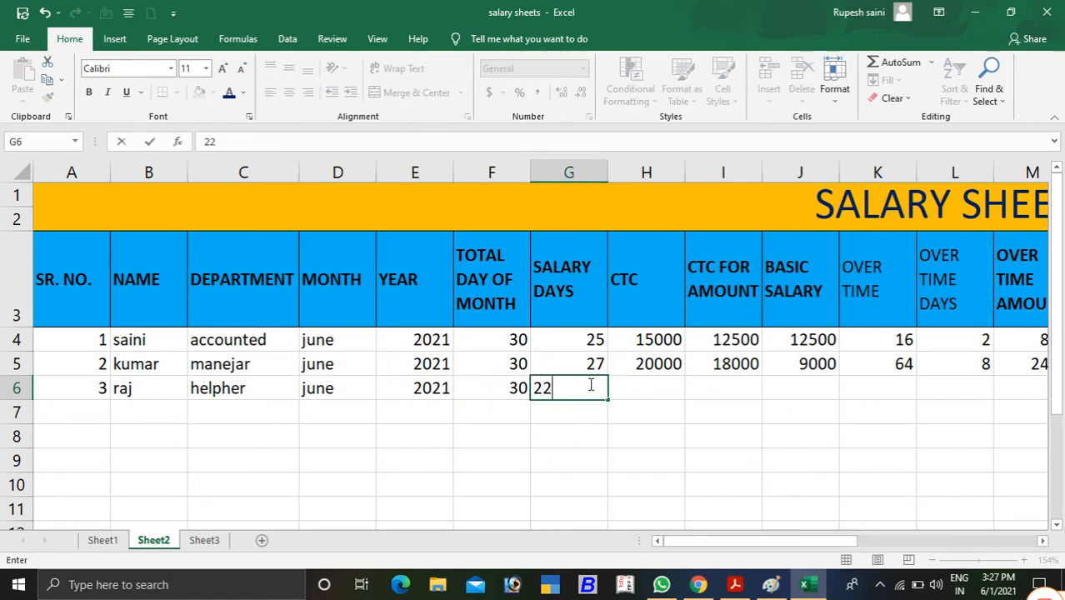
{"action": "left_click", "coordinate": [671, 390]}
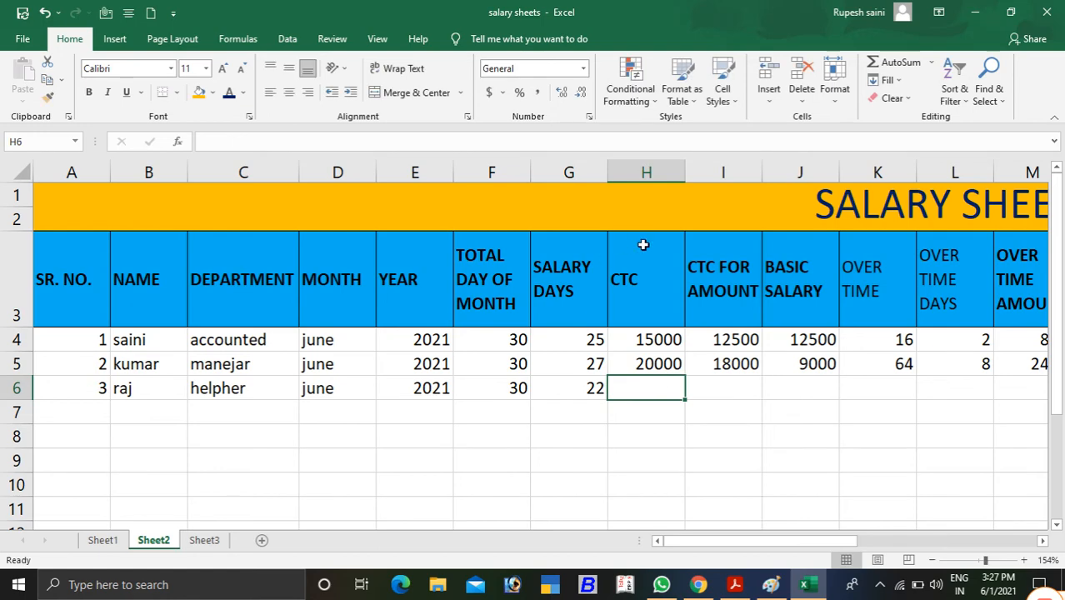
{"action": "type", "text": "8000"}
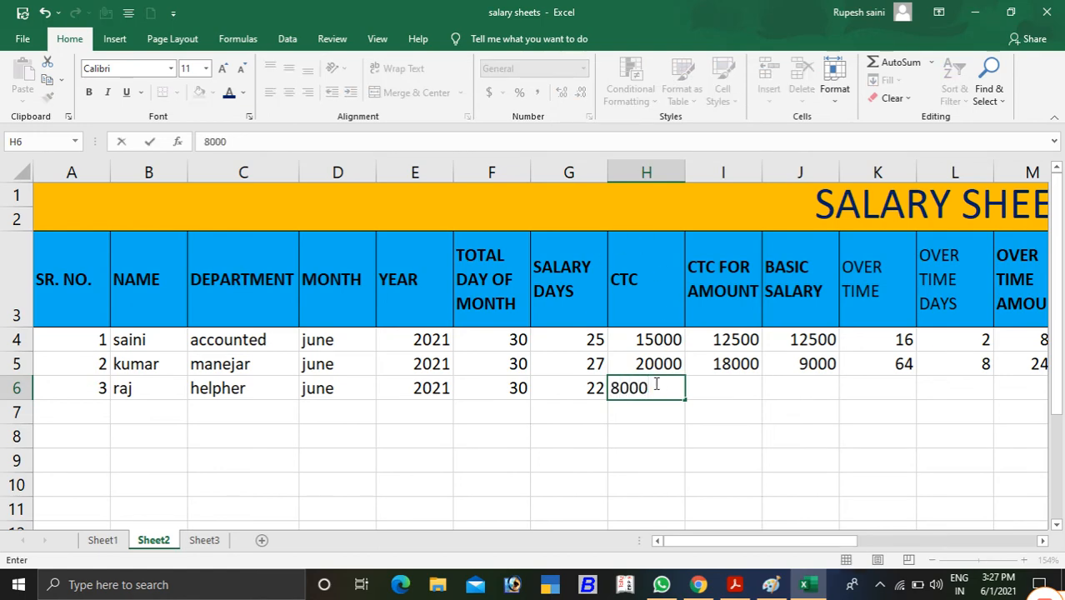
Calculate the third employee's CTC for amount in I6 with the formula =H6*G6/30.
{"action": "left_click", "coordinate": [730, 386]}
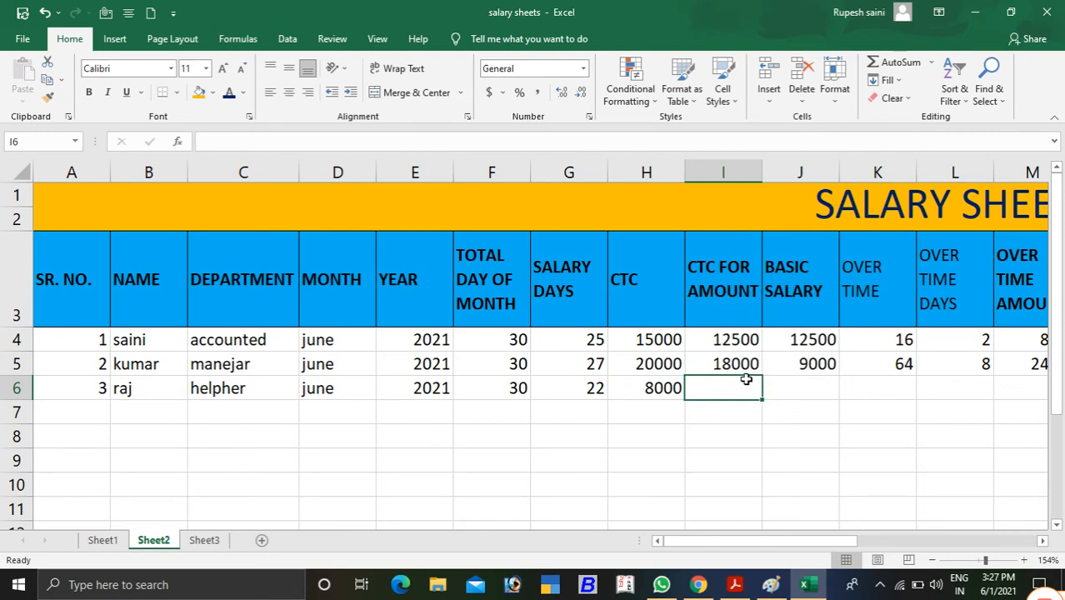
{"action": "type", "text": "="}
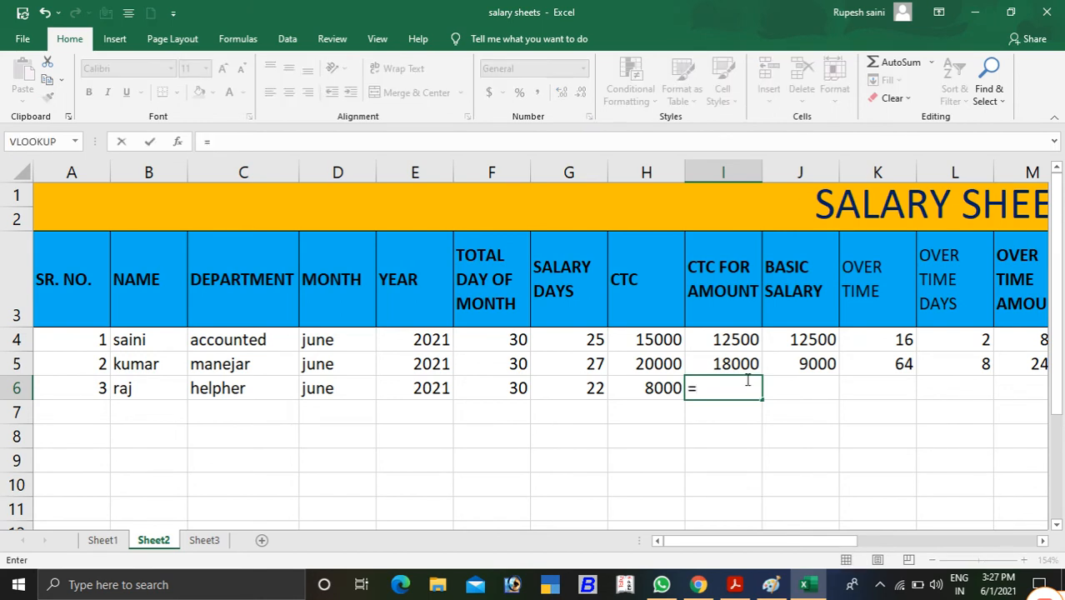
{"action": "left_click", "coordinate": [663, 389]}
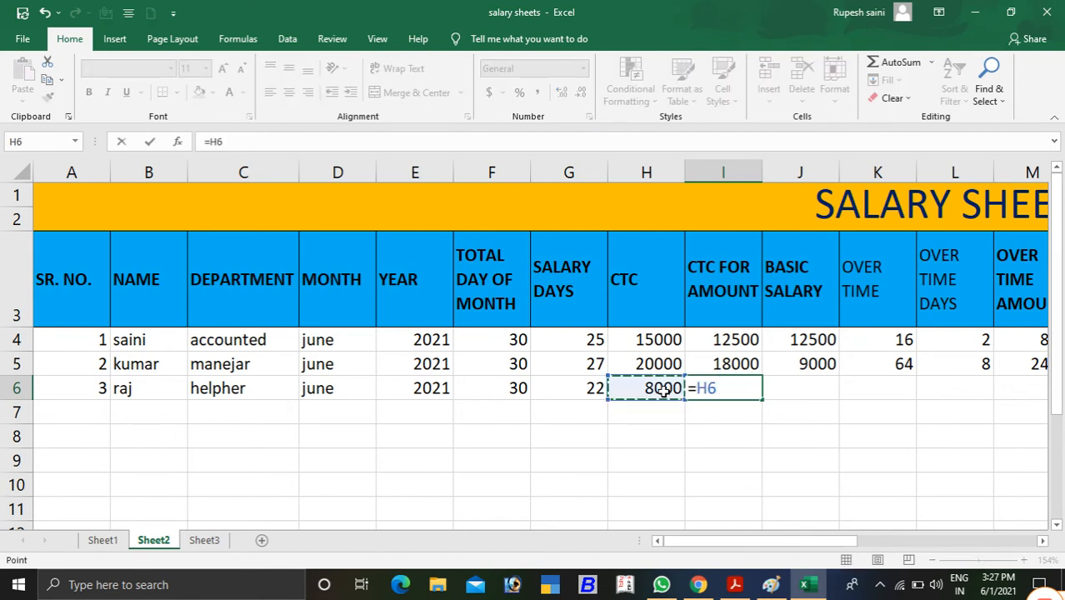
{"action": "type", "text": "*"}
{"action": "key", "text": "Left"}
{"action": "key", "text": "Left"}
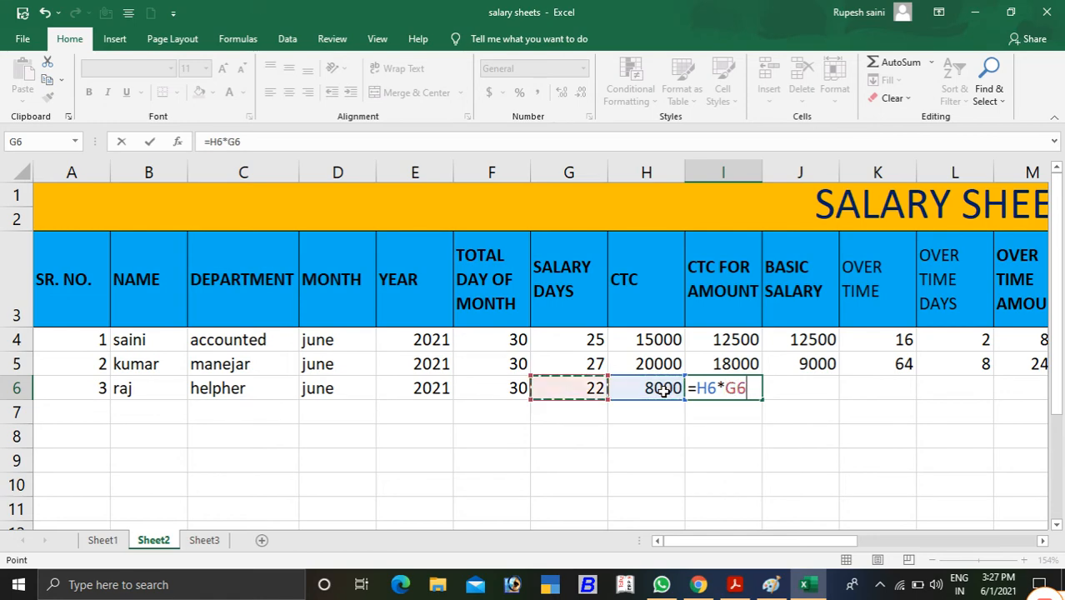
{"action": "type", "text": "/30"}
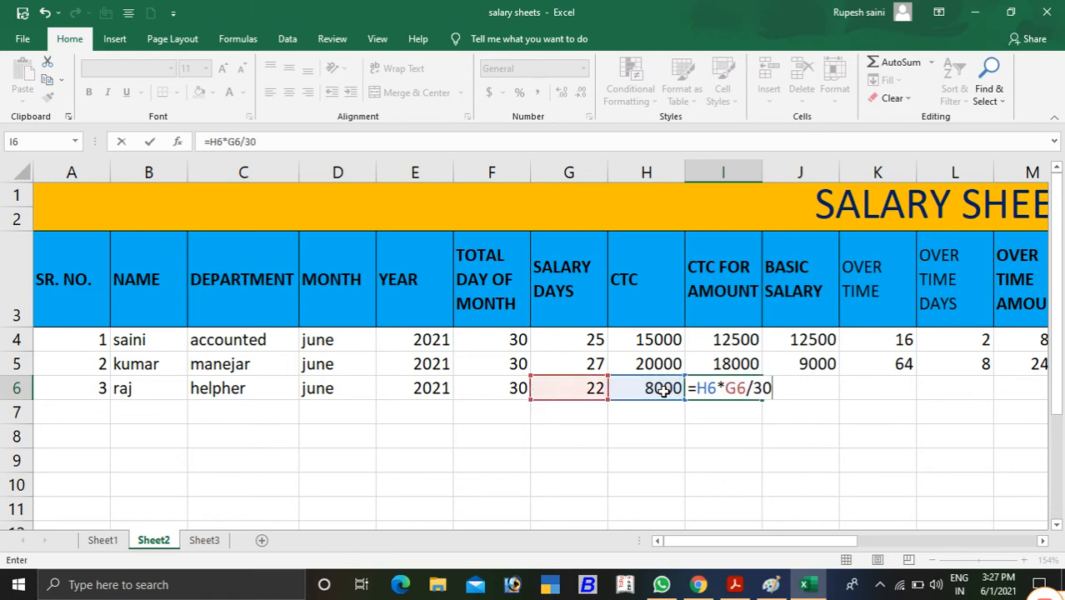
{"action": "key", "text": "Return"}
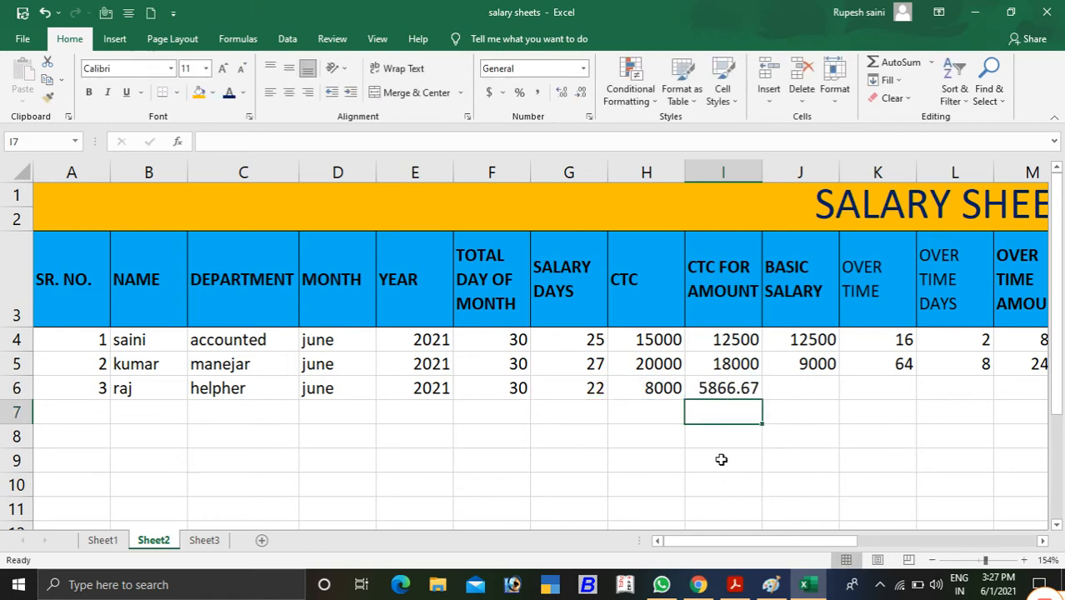
Format the CTC for amount in I6 to show no decimal places.
{"action": "left_click", "coordinate": [749, 389]}
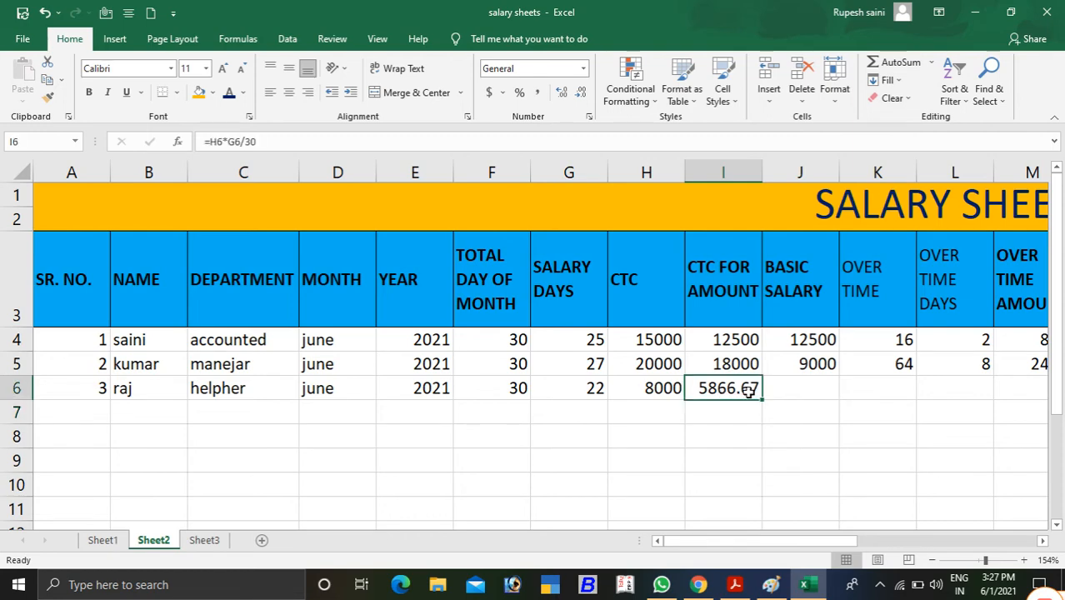
{"action": "left_click", "coordinate": [582, 92]}
{"action": "left_click", "coordinate": [581, 91]}
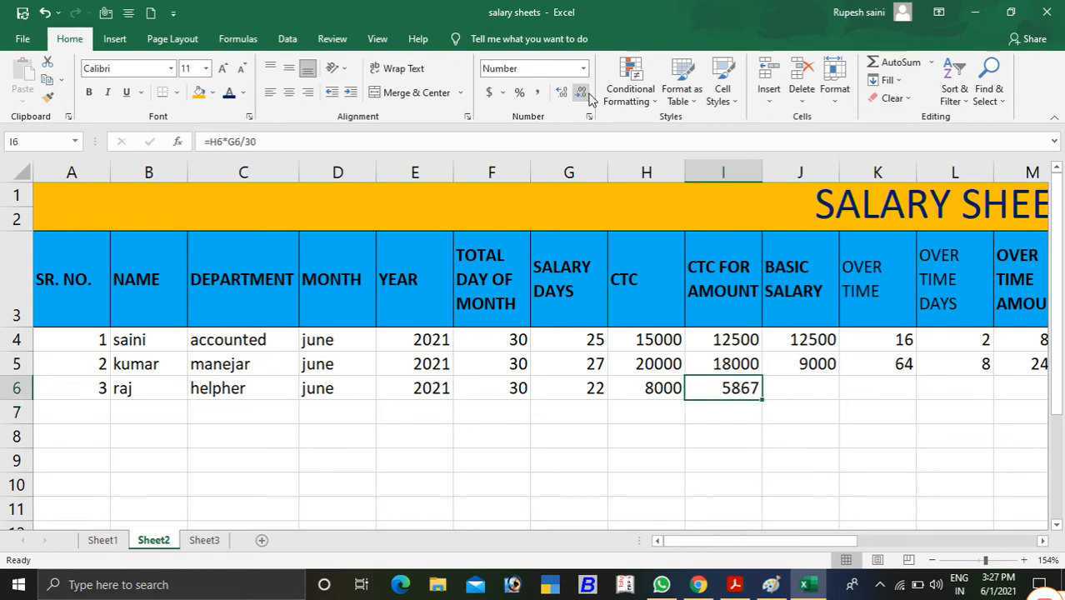
Calculate the third employee's basic salary in J6 as the full CTC for amount with the formula =I6*100%.
{"action": "left_click", "coordinate": [815, 387]}
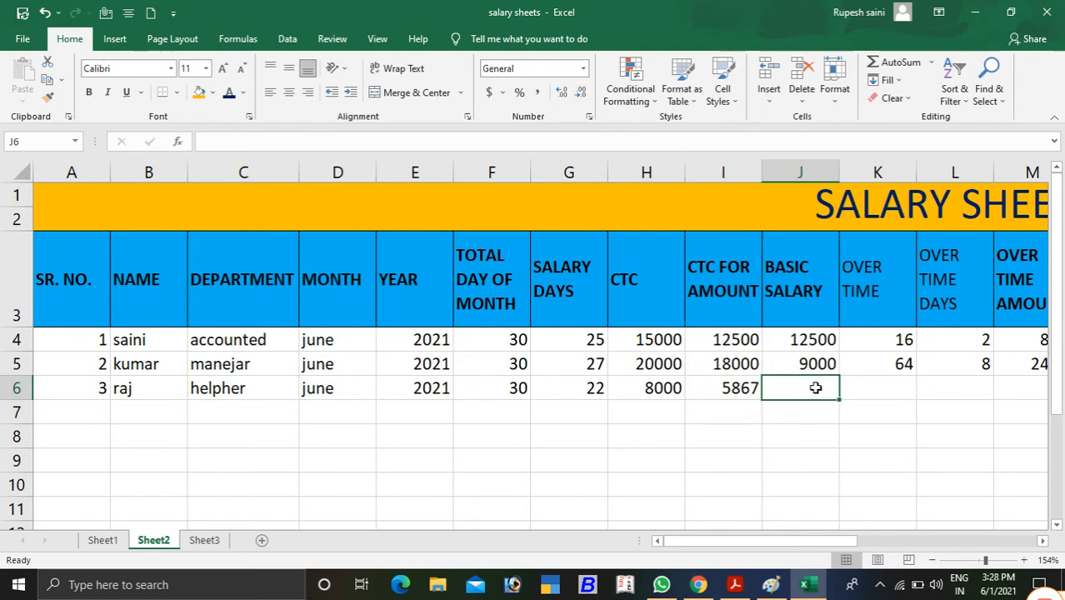
{"action": "type", "text": "="}
{"action": "left_click", "coordinate": [723, 385]}
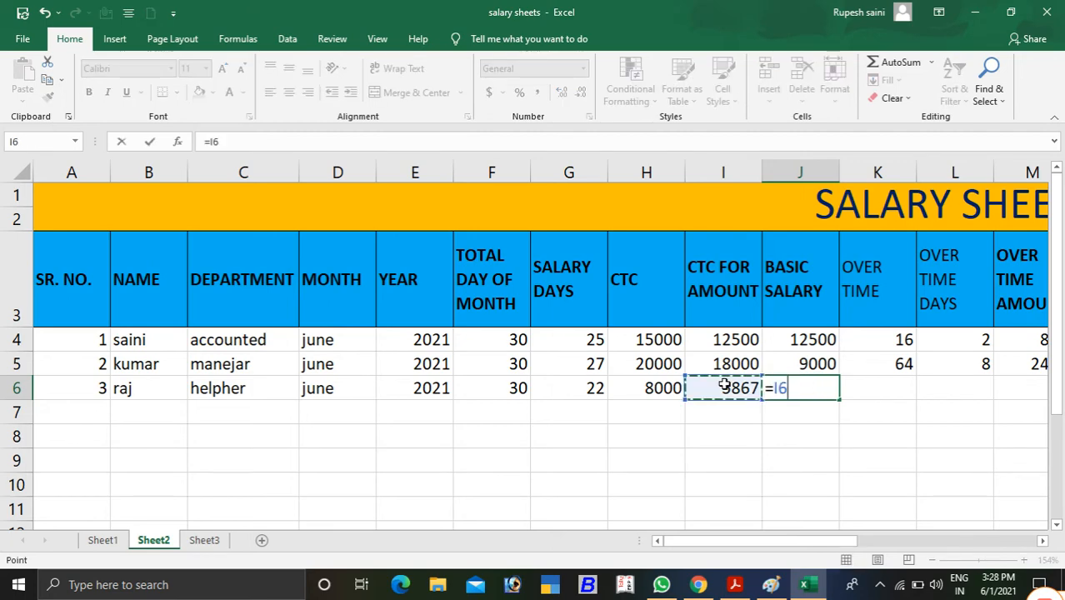
{"action": "type", "text": "*100"}
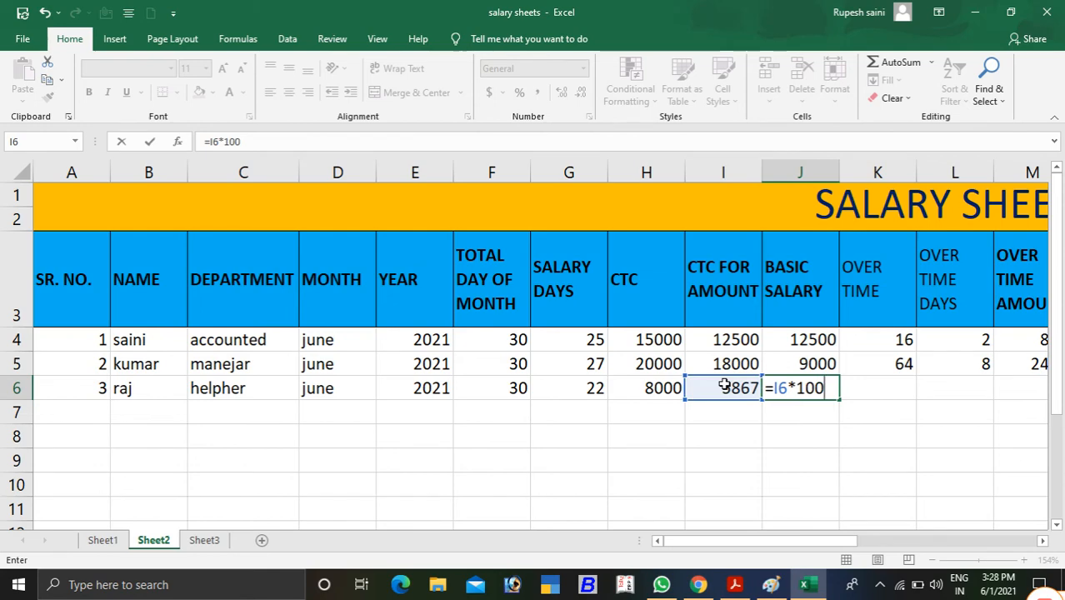
{"action": "type", "text": "%"}
{"action": "key", "text": "Return"}
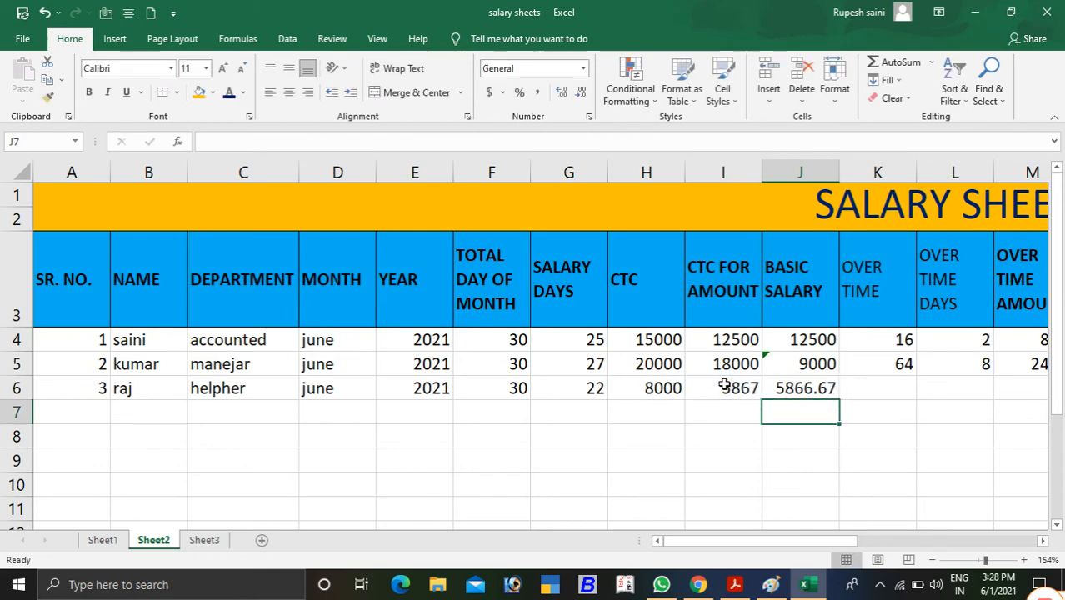
Format the basic salary in J6 to show no decimal places.
{"action": "left_click", "coordinate": [834, 395]}
{"action": "left_click", "coordinate": [579, 93]}
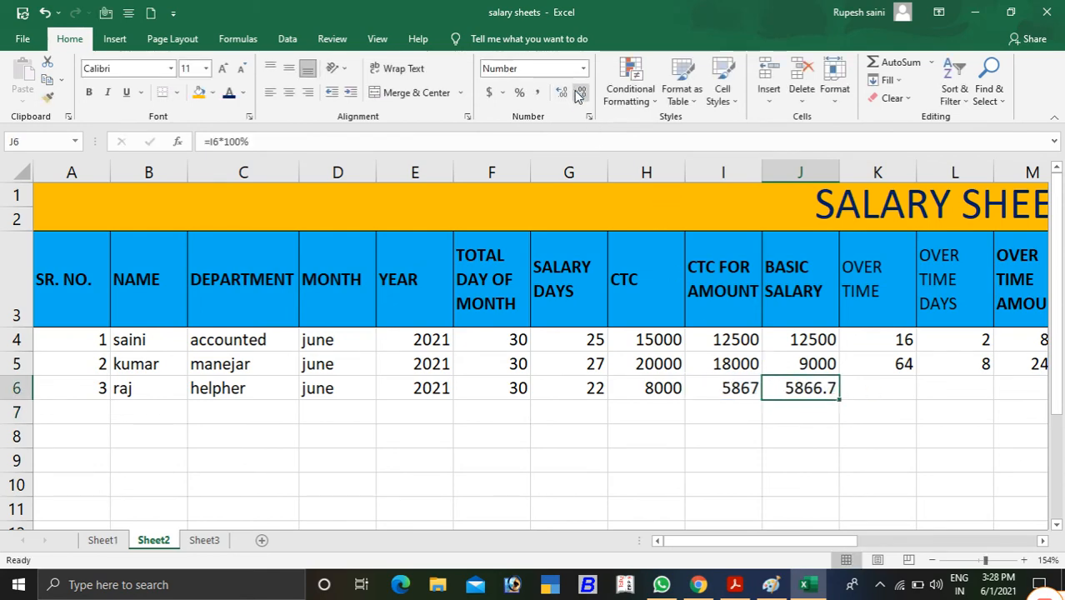
{"action": "left_click", "coordinate": [579, 93]}
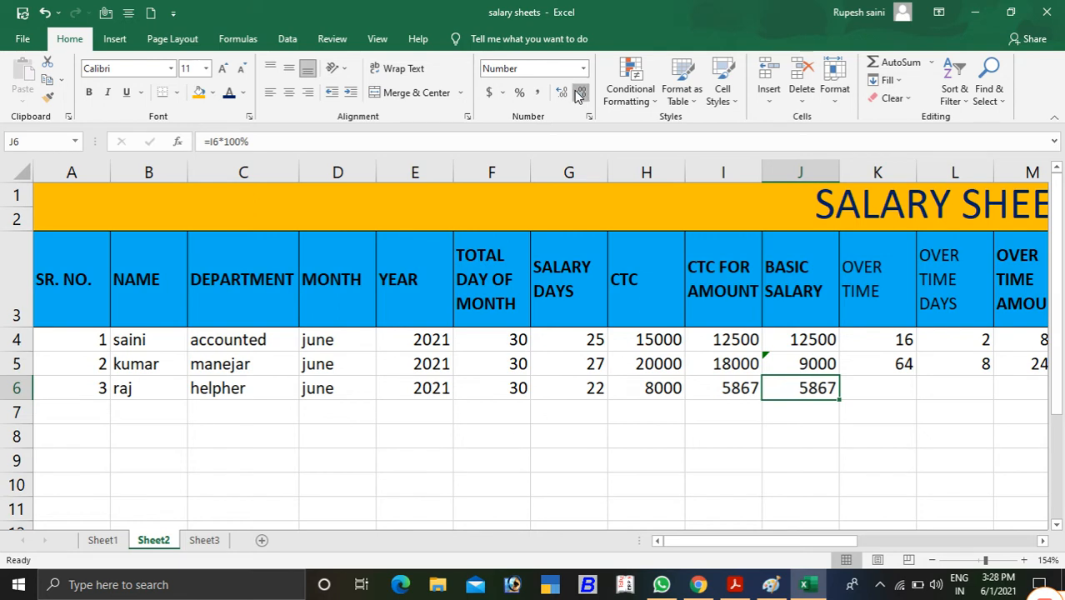
Enter the third employee's overtime as 32 in K6.
{"action": "left_click", "coordinate": [892, 388]}
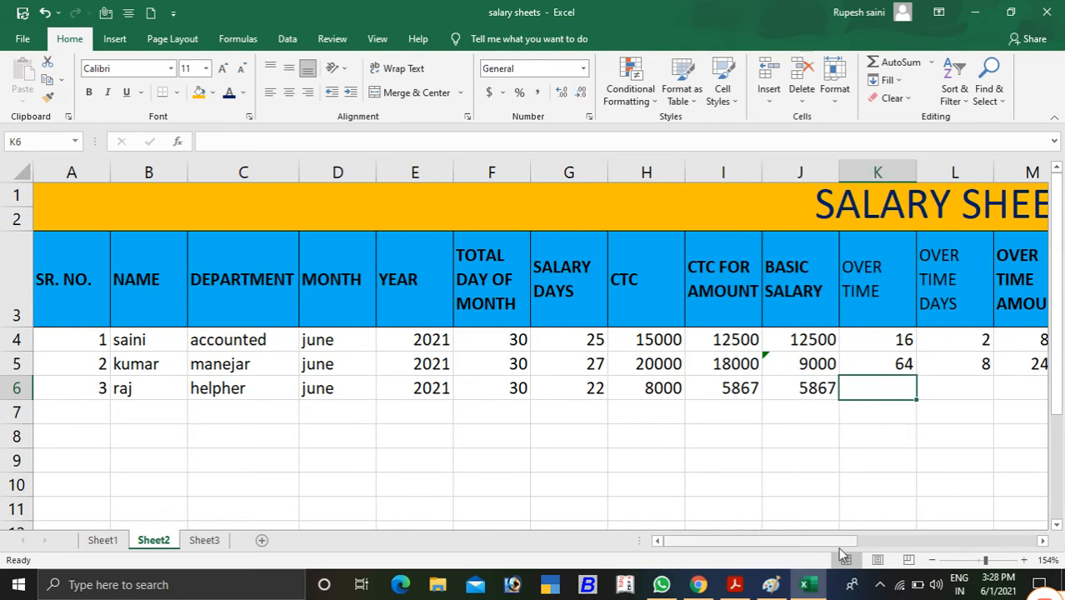
{"action": "left_click_drag", "start_coordinate": [843, 540], "coordinate": [942, 503]}
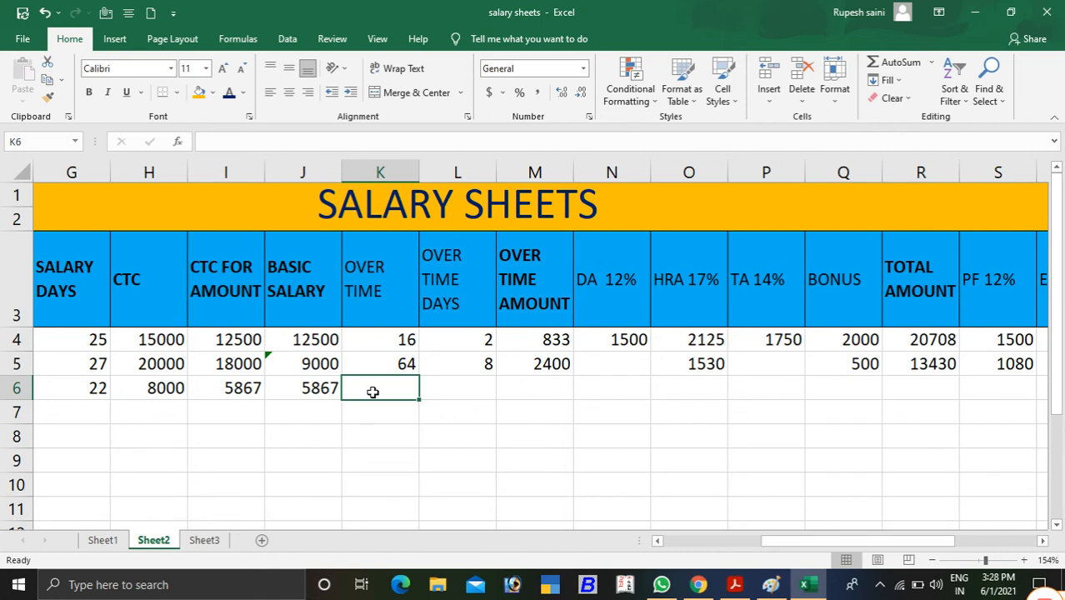
{"action": "type", "text": "32"}
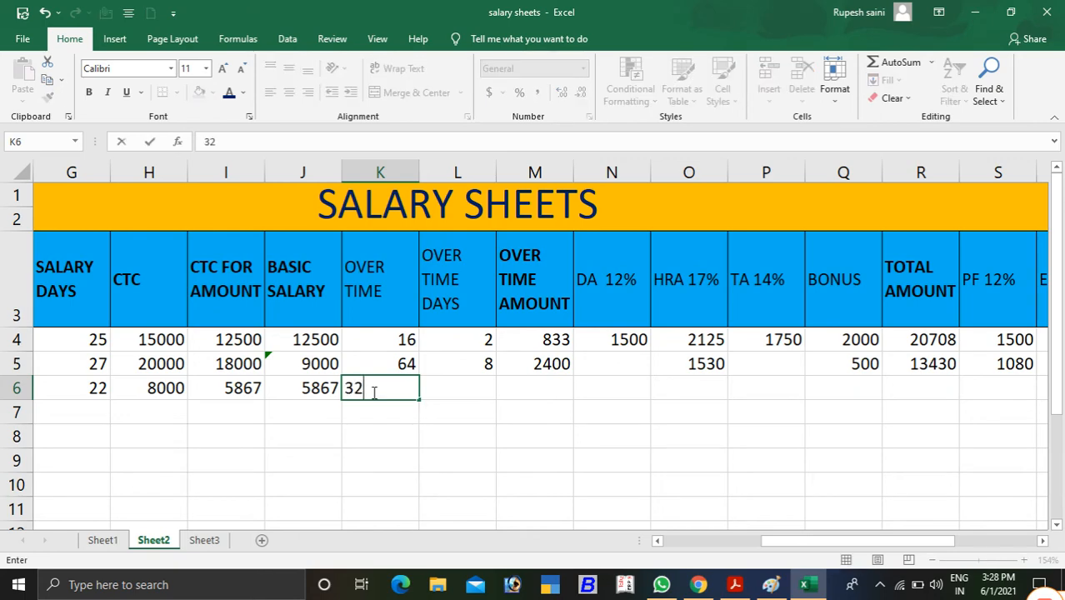
Calculate the third employee's overtime days in L6 by dividing the overtime by 12 with the formula =K6/12.
{"action": "left_click", "coordinate": [465, 394]}
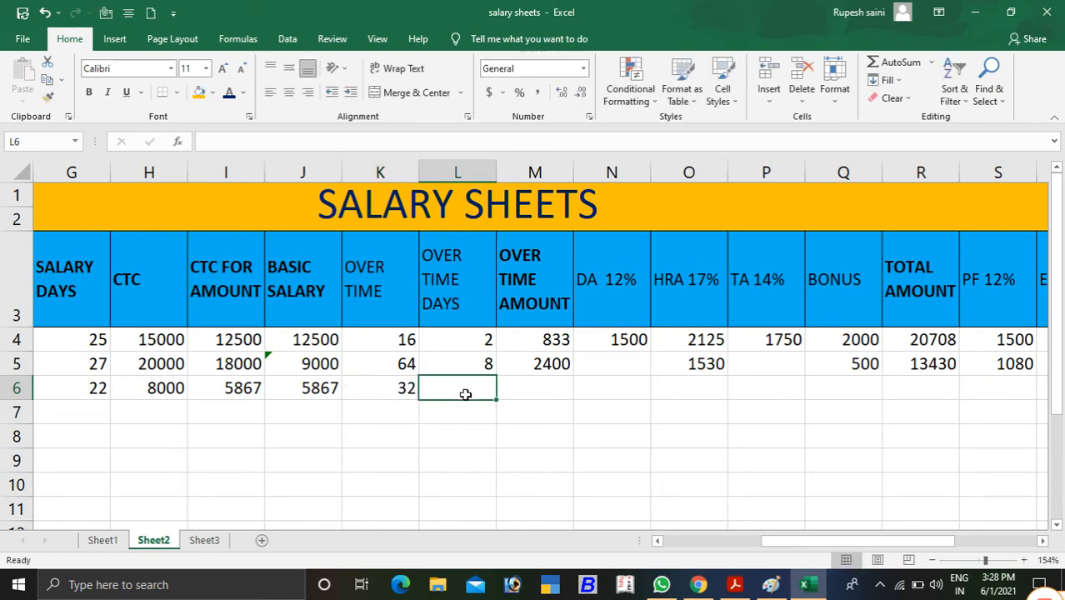
{"action": "type", "text": "="}
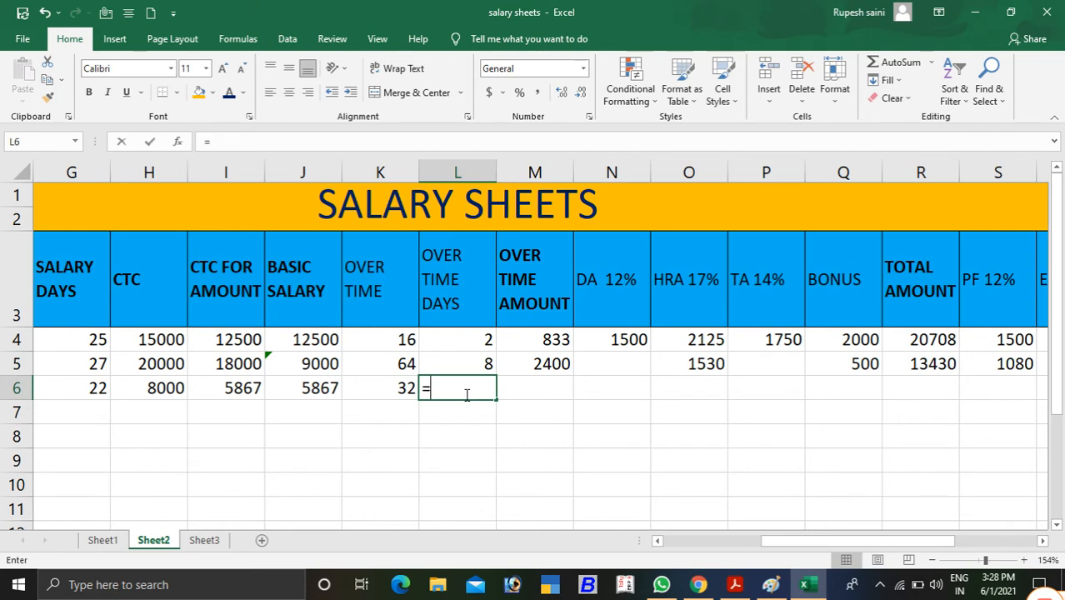
{"action": "key", "text": "Left"}
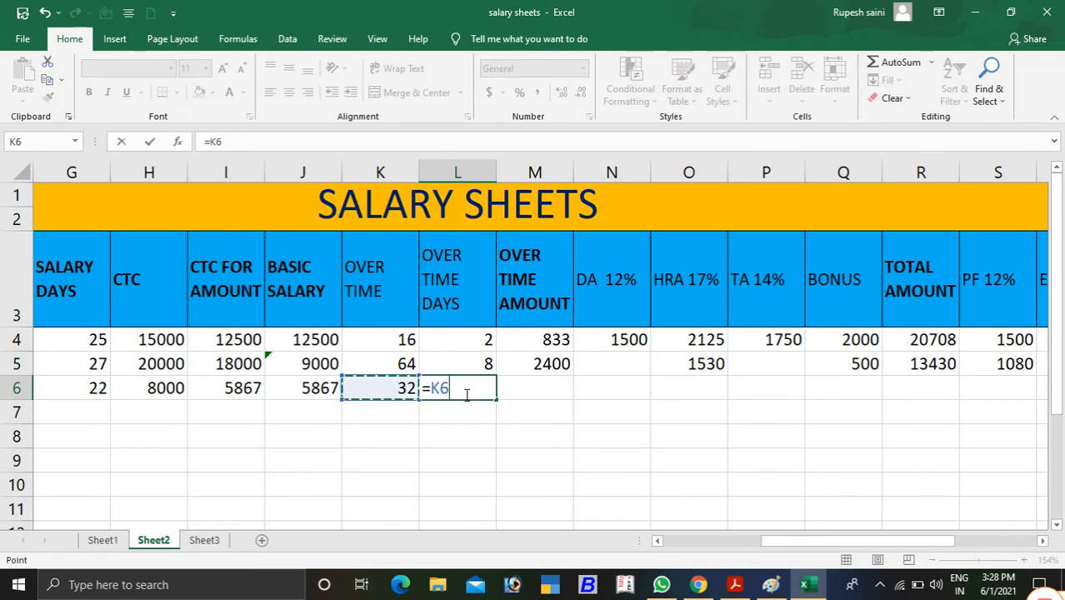
{"action": "type", "text": "/8"}
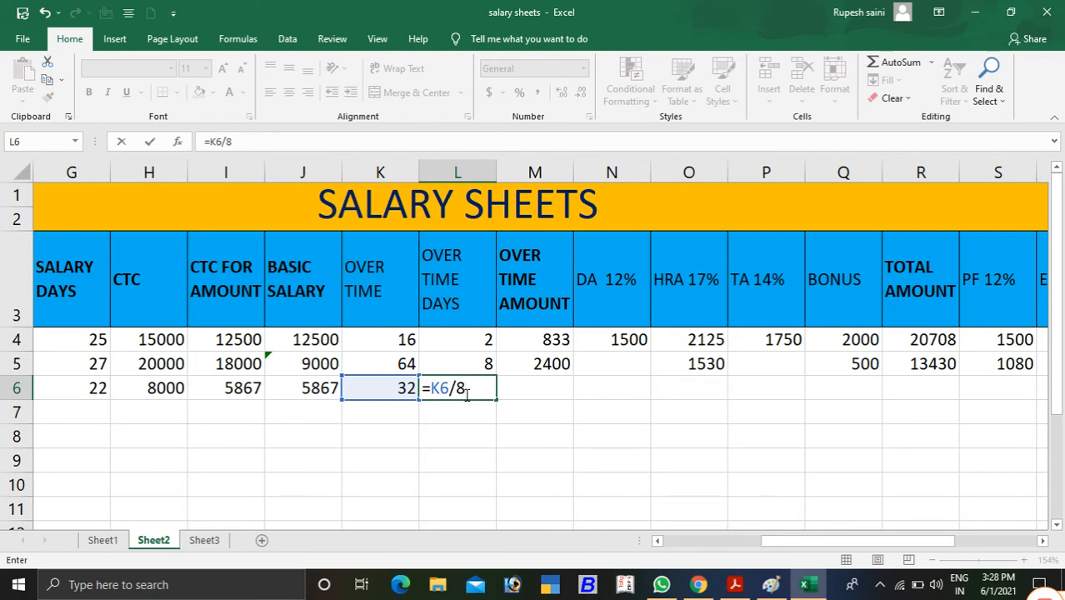
{"action": "key", "text": "BackSpace"}
{"action": "type", "text": "12"}
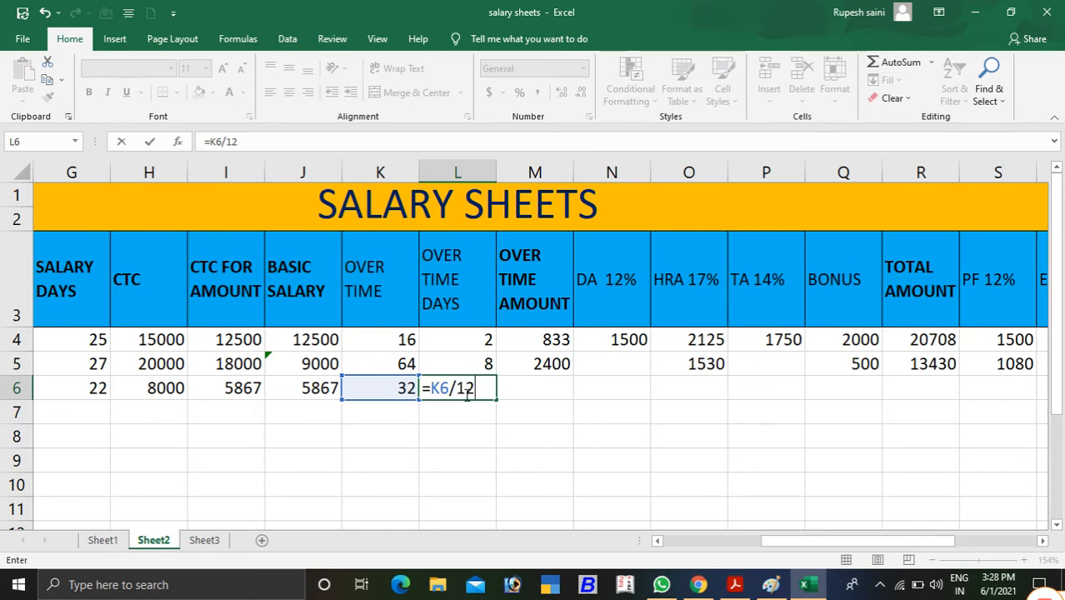
{"action": "key", "text": "Return"}
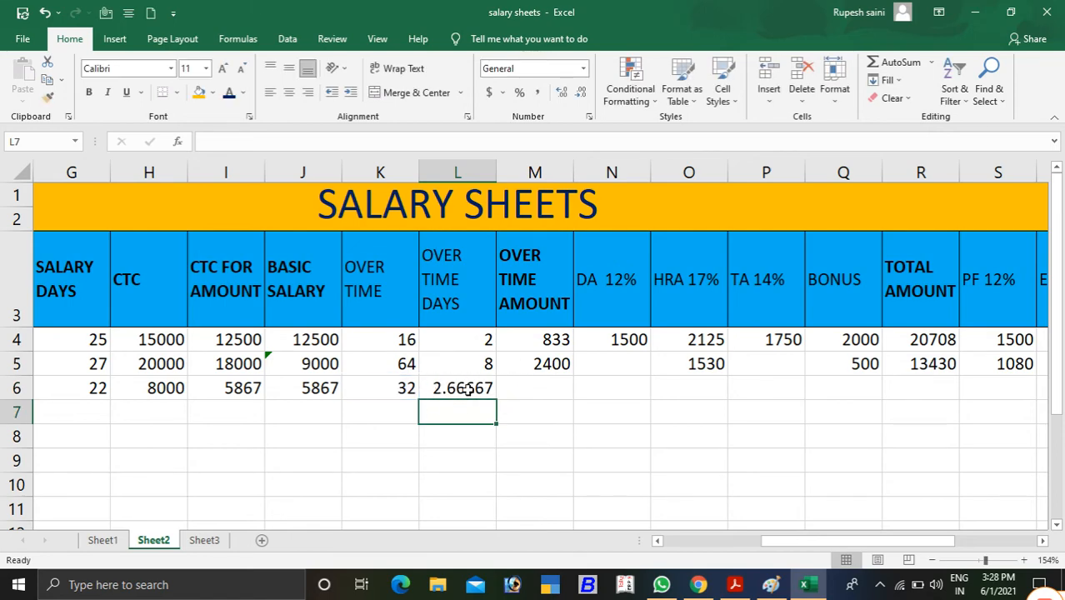
Correct the divisor in the overtime days formula in L6 so that it reads =K6/8.
{"action": "left_click", "coordinate": [468, 389]}
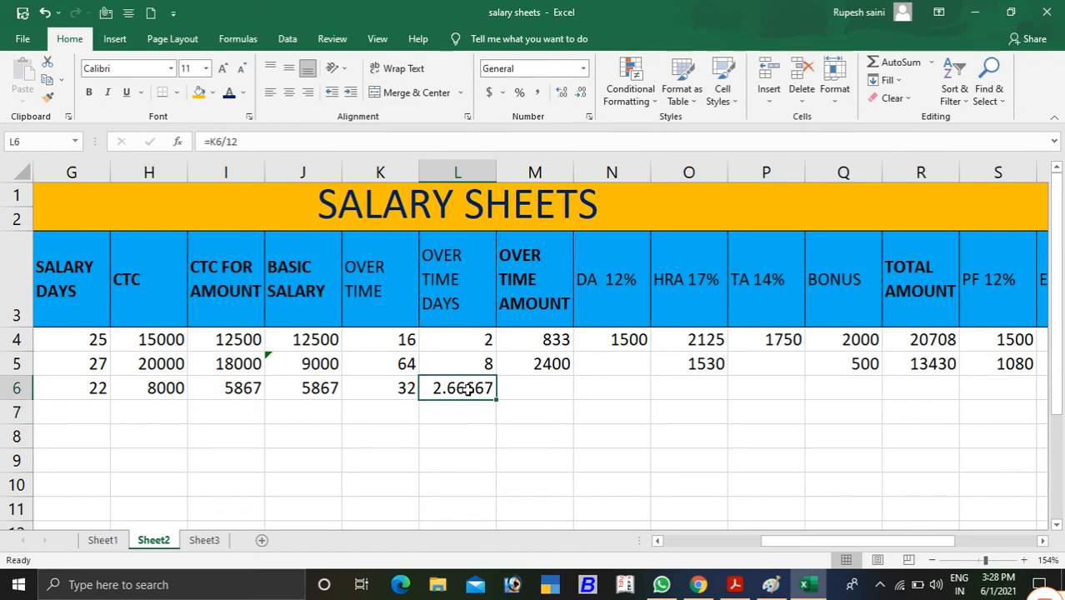
{"action": "left_click", "coordinate": [248, 140]}
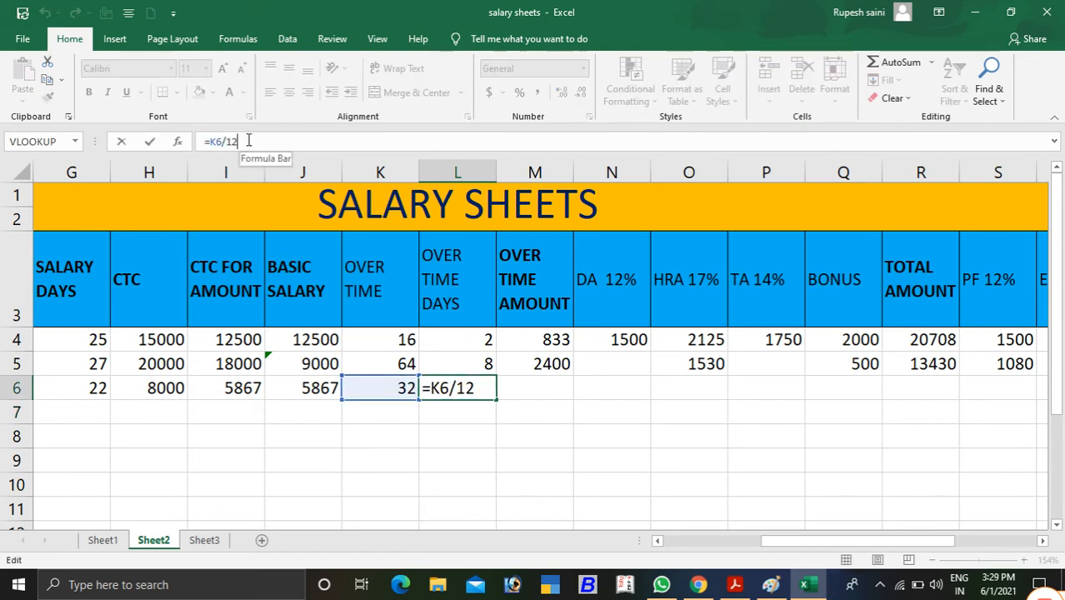
{"action": "key", "text": "BackSpace"}
{"action": "key", "text": "BackSpace"}
{"action": "type", "text": "8"}
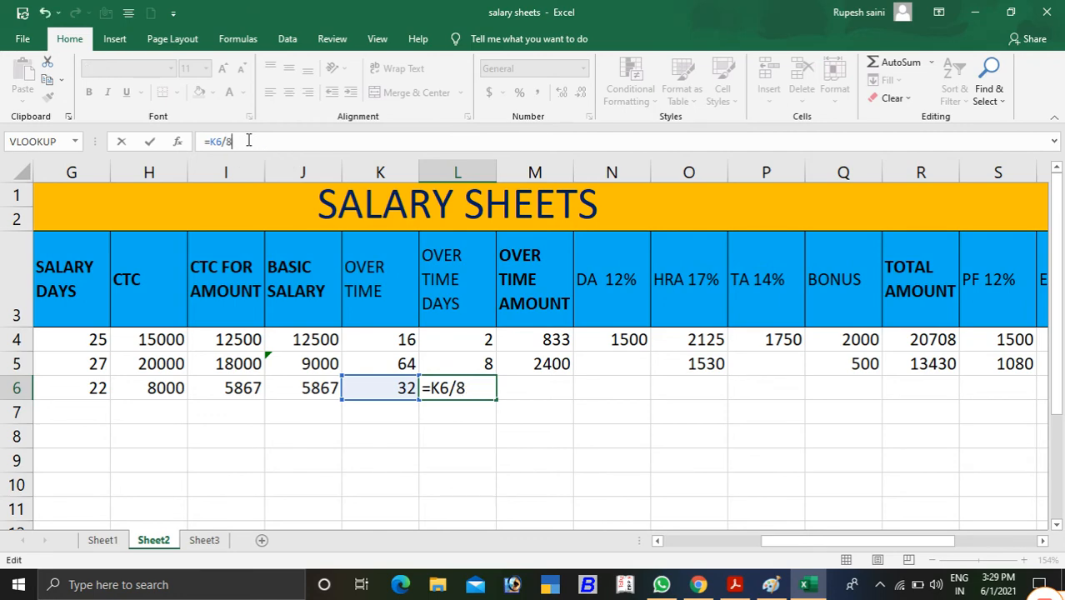
{"action": "key", "text": "Return"}
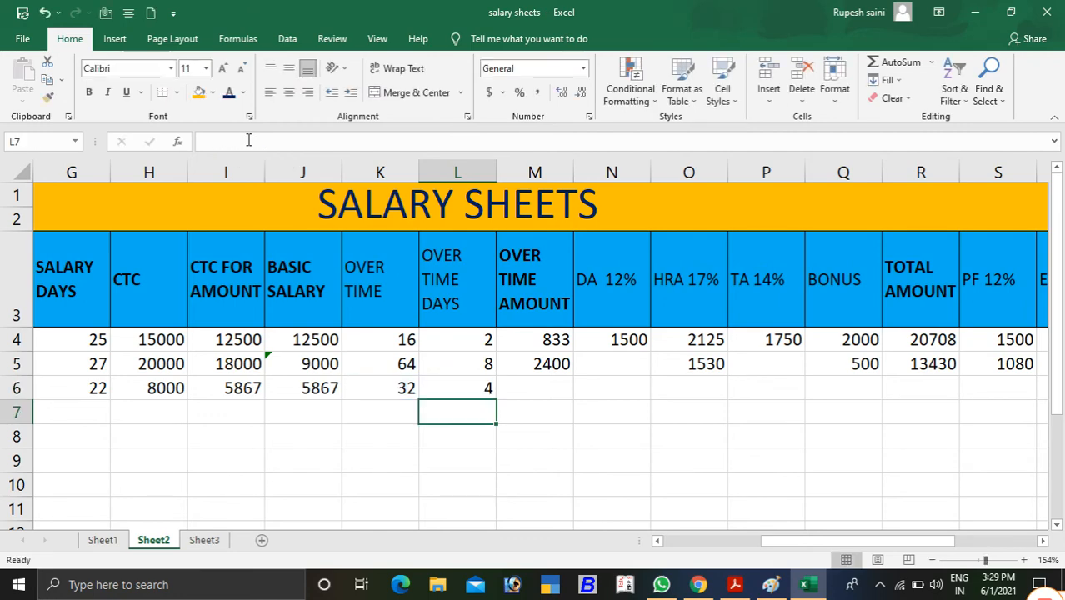
{"action": "left_click", "coordinate": [470, 378]}
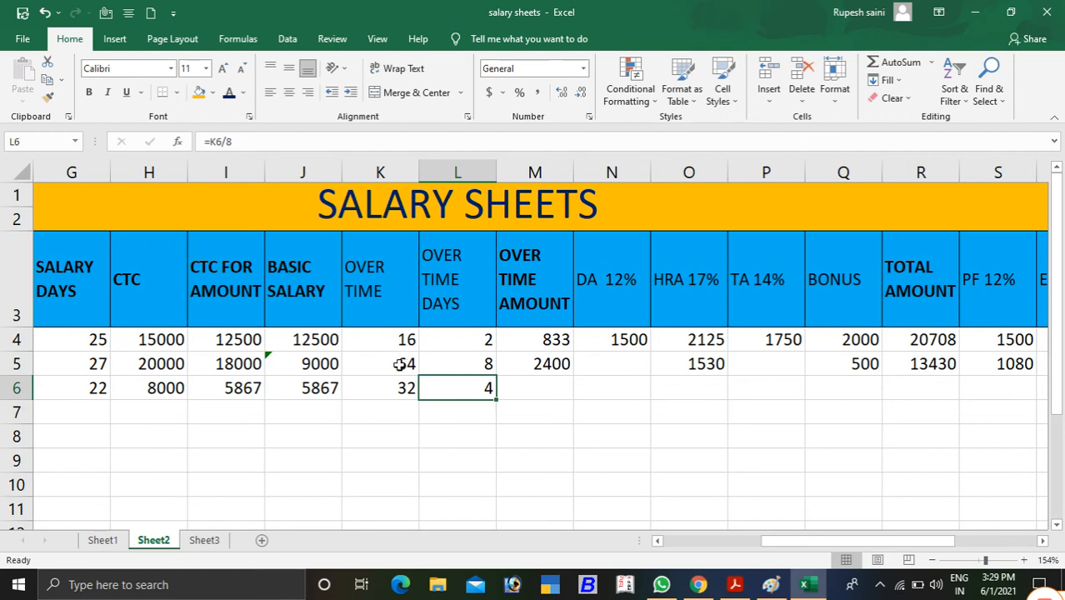
Change the divisor in the third employee's overtime days formula in L6 to 12, so that it reads =K6/12.
{"action": "left_click", "coordinate": [525, 390]}
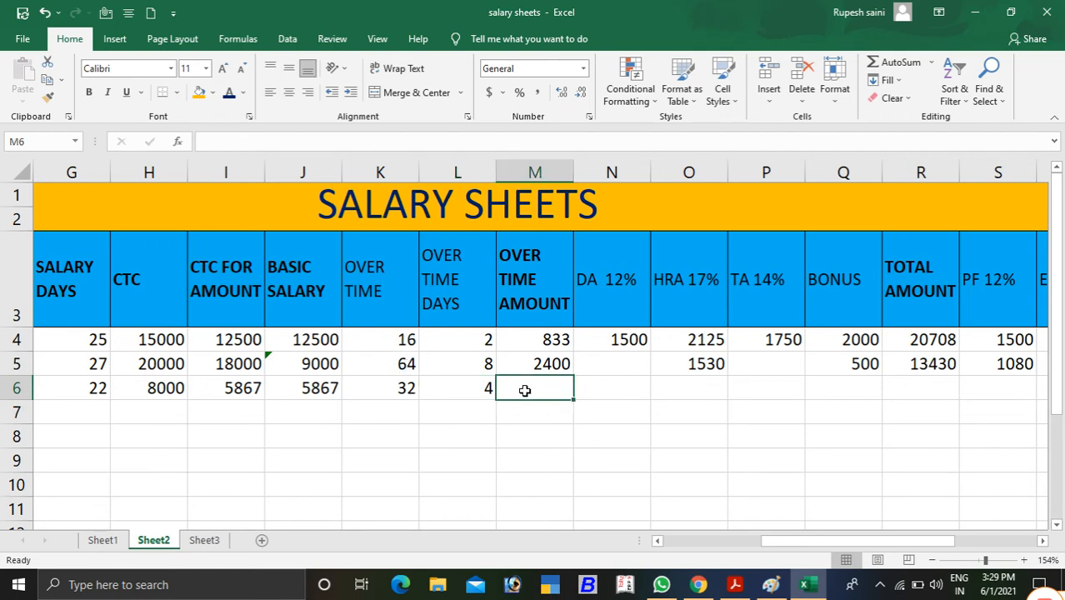
{"action": "left_click", "coordinate": [487, 387]}
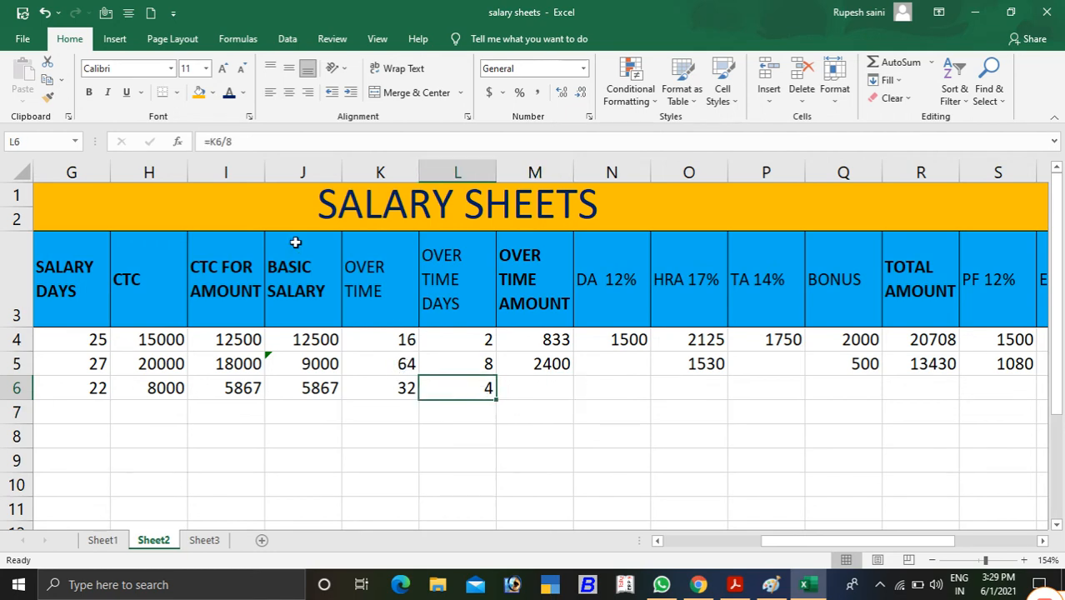
{"action": "left_click", "coordinate": [242, 144]}
{"action": "key", "text": "BackSpace"}
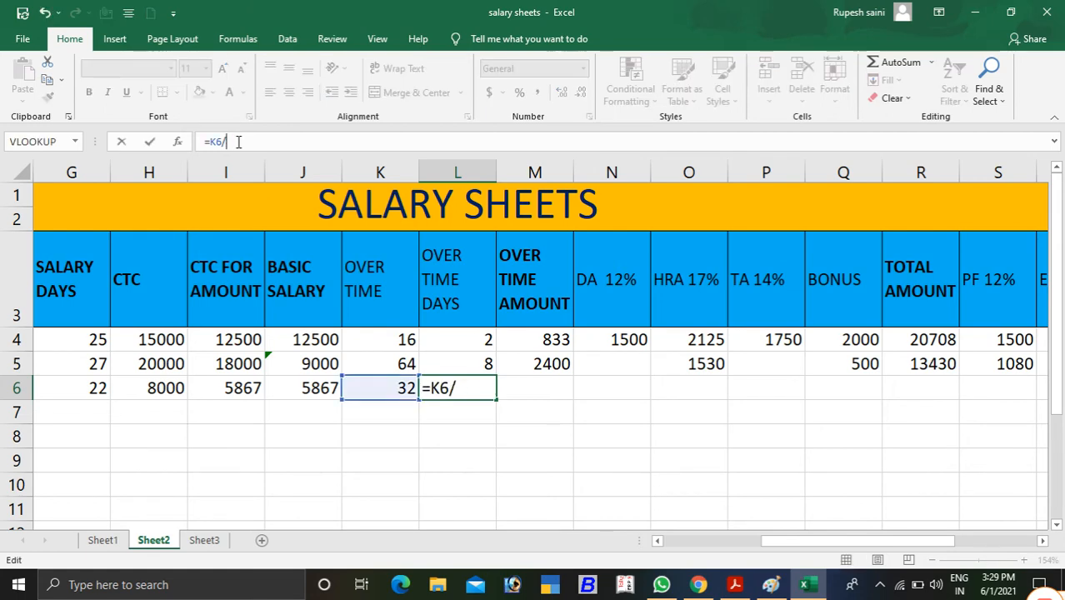
{"action": "type", "text": "12"}
{"action": "key", "text": "Return"}
{"action": "left_click", "coordinate": [547, 383]}
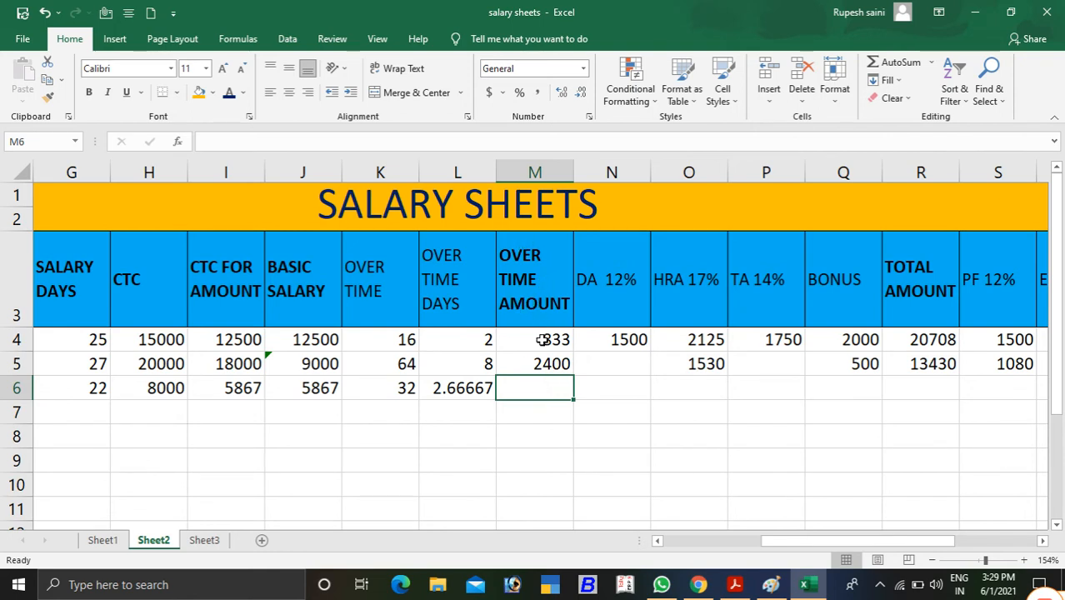
{"action": "left_click", "coordinate": [539, 371]}
{"action": "type", "text": "="}
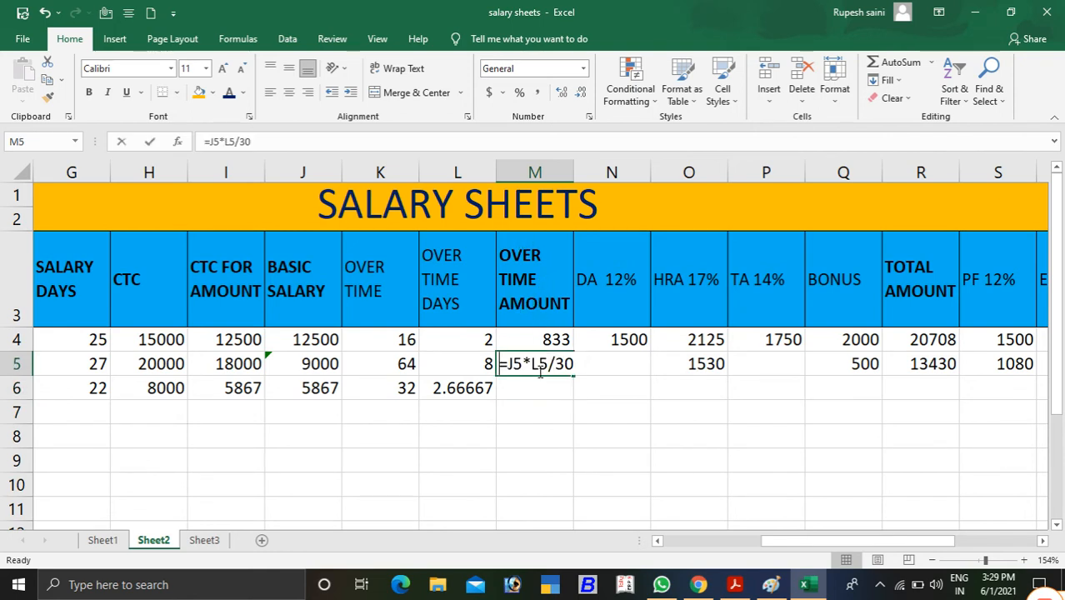
{"action": "left_click", "coordinate": [329, 390]}
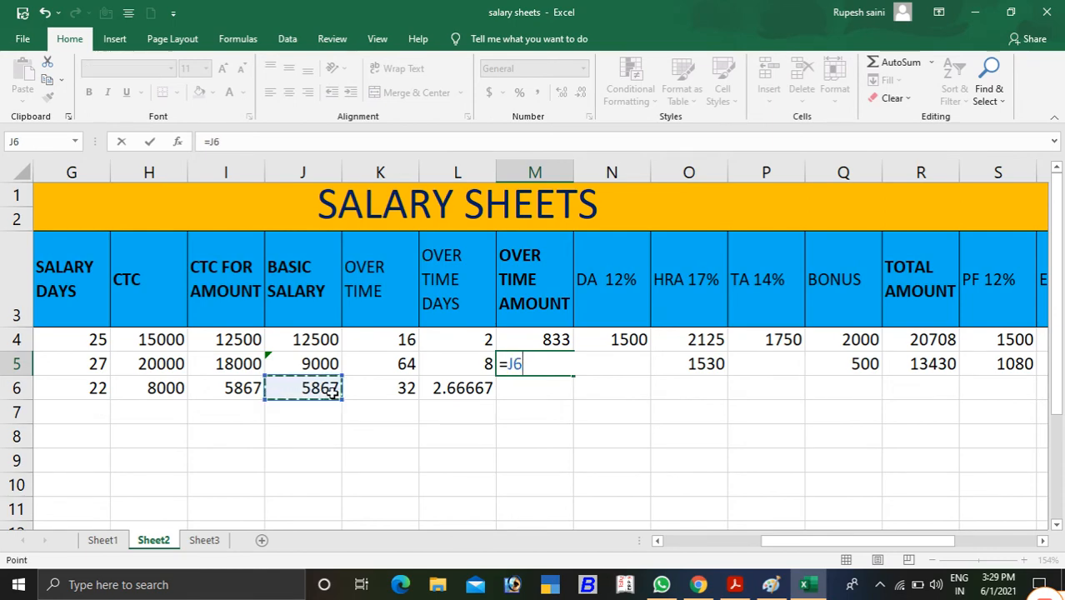
{"action": "key", "text": "ctrl+z"}
{"action": "key", "text": "ctrl+z"}
{"action": "key", "text": "ctrl+z"}
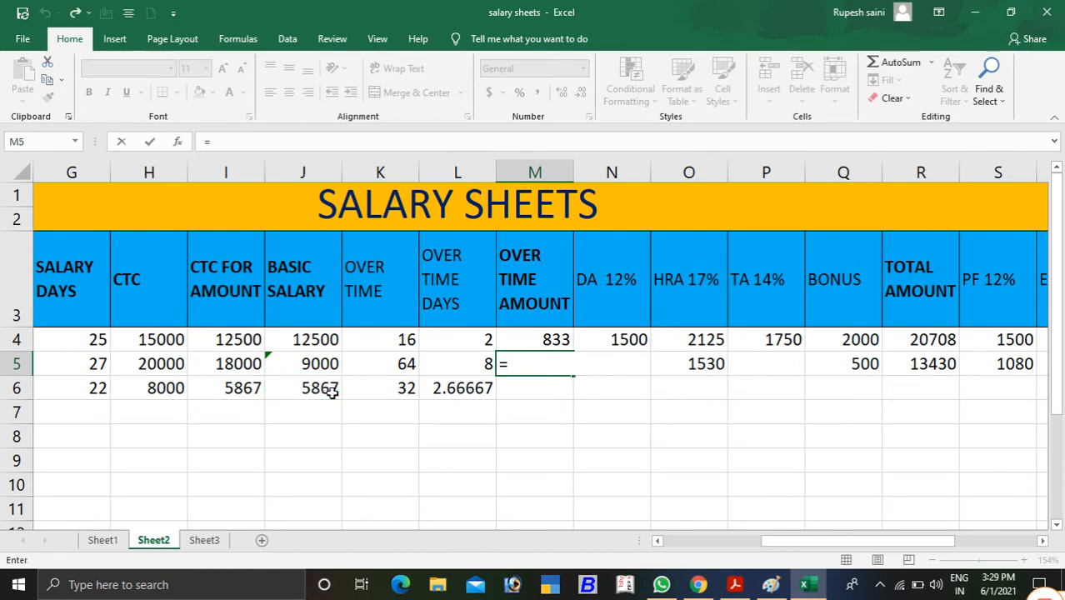
{"action": "left_click", "coordinate": [613, 421]}
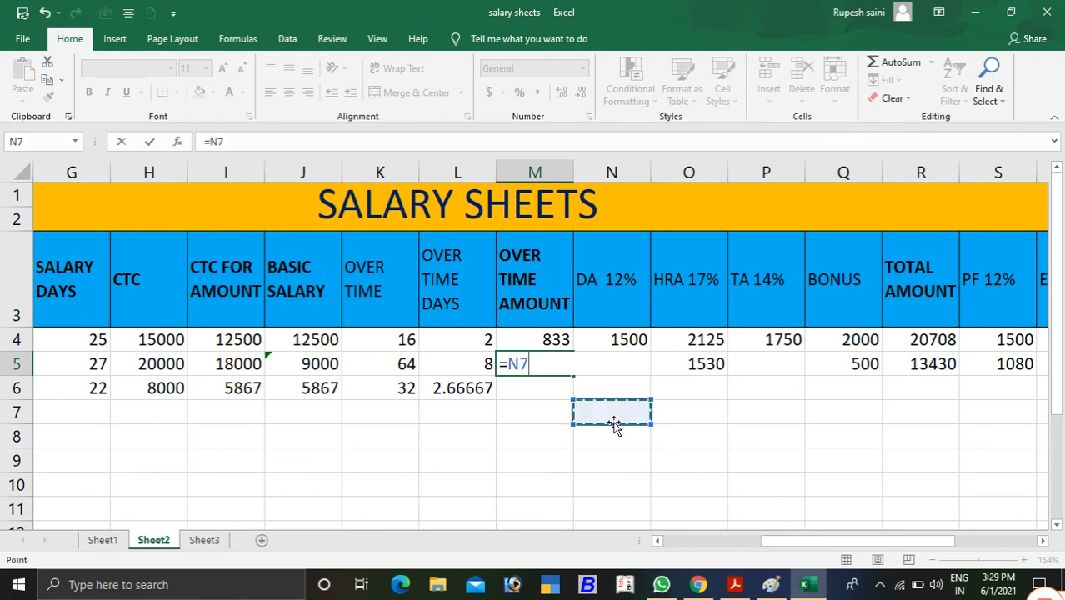
{"action": "key", "text": "Escape"}
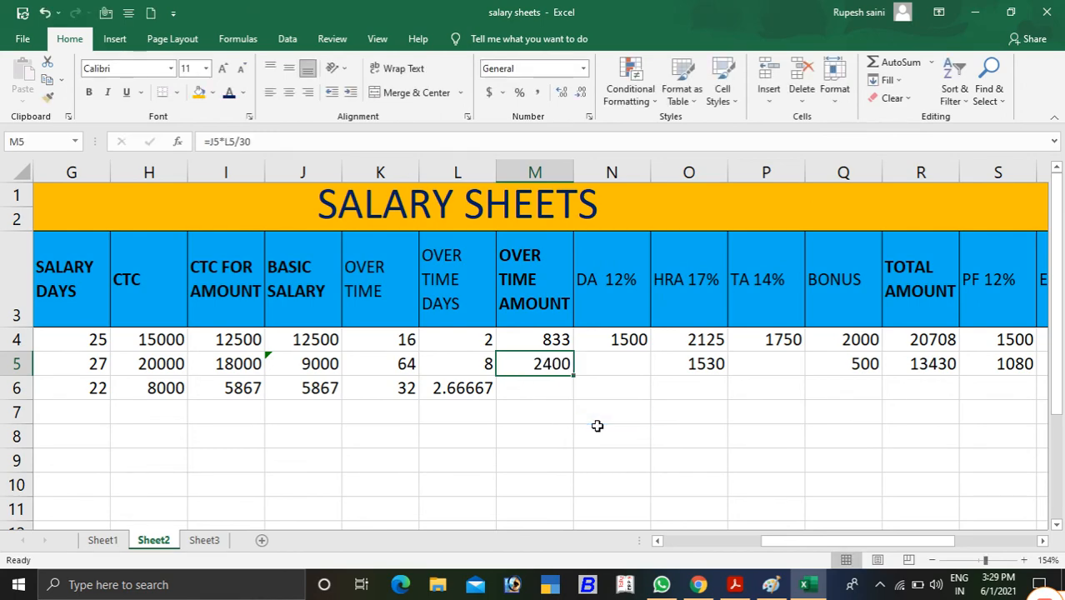
Calculate the third employee's overtime amount in M6 from basic salary and overtime days with the formula =J6*L6/30.
{"action": "left_click", "coordinate": [531, 386]}
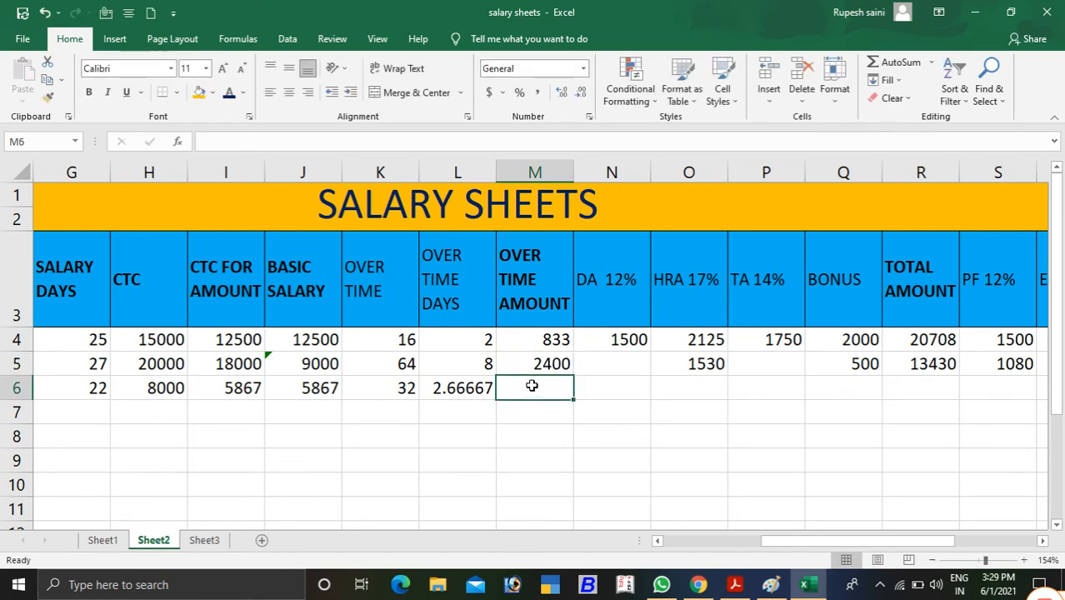
{"action": "type", "text": "="}
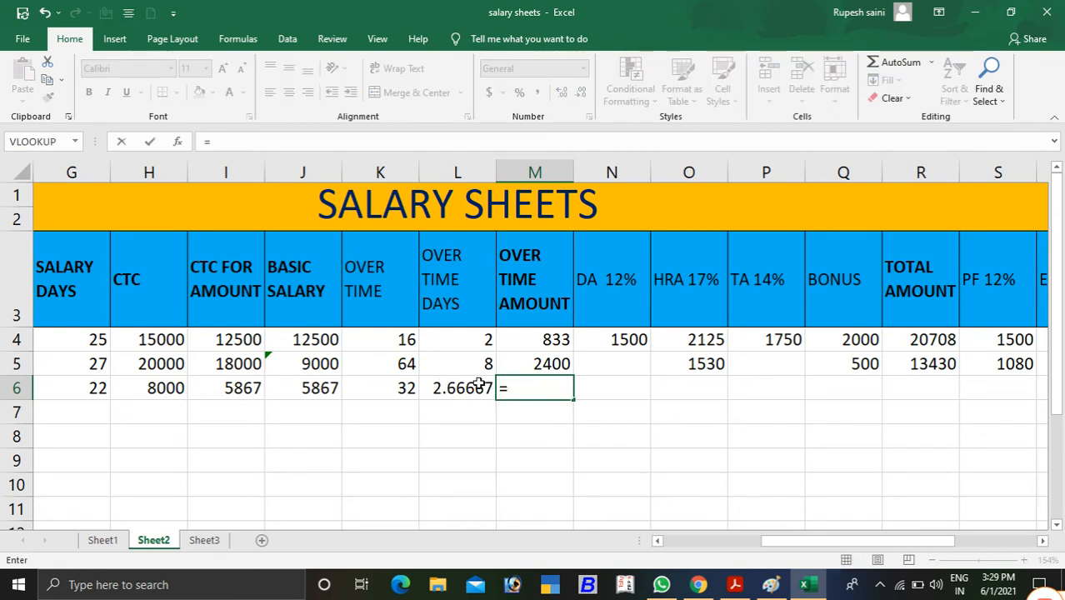
{"action": "left_click", "coordinate": [310, 389]}
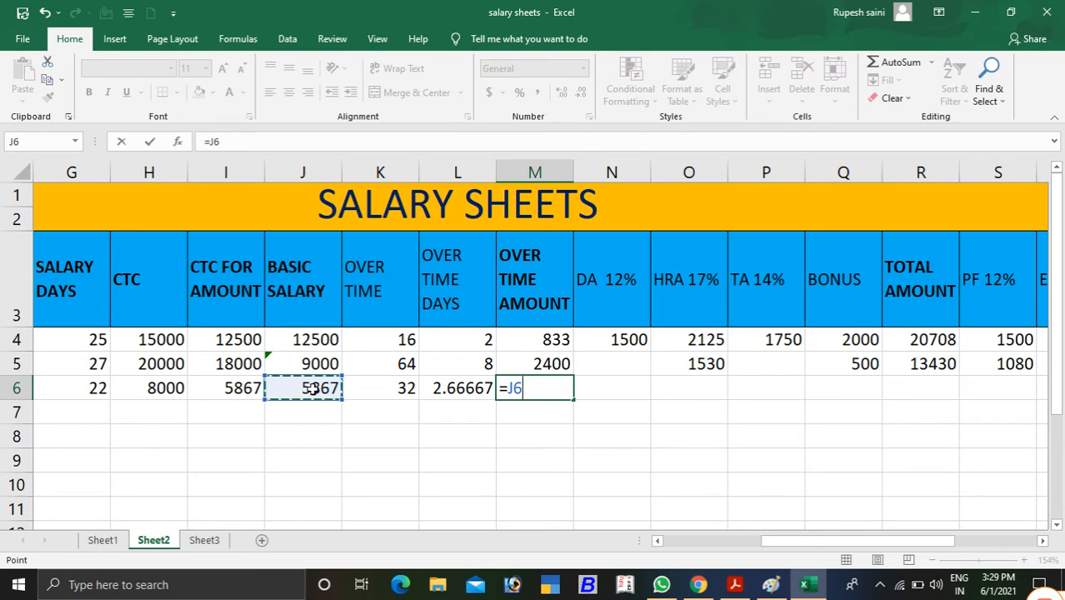
{"action": "type", "text": "*"}
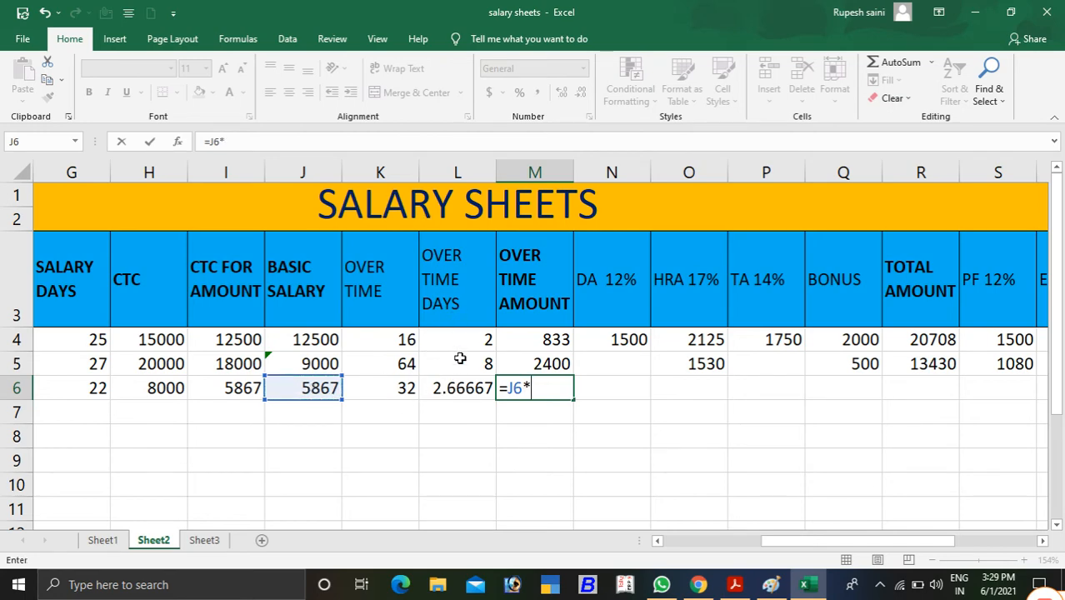
{"action": "left_click", "coordinate": [473, 387]}
{"action": "type", "text": "/"}
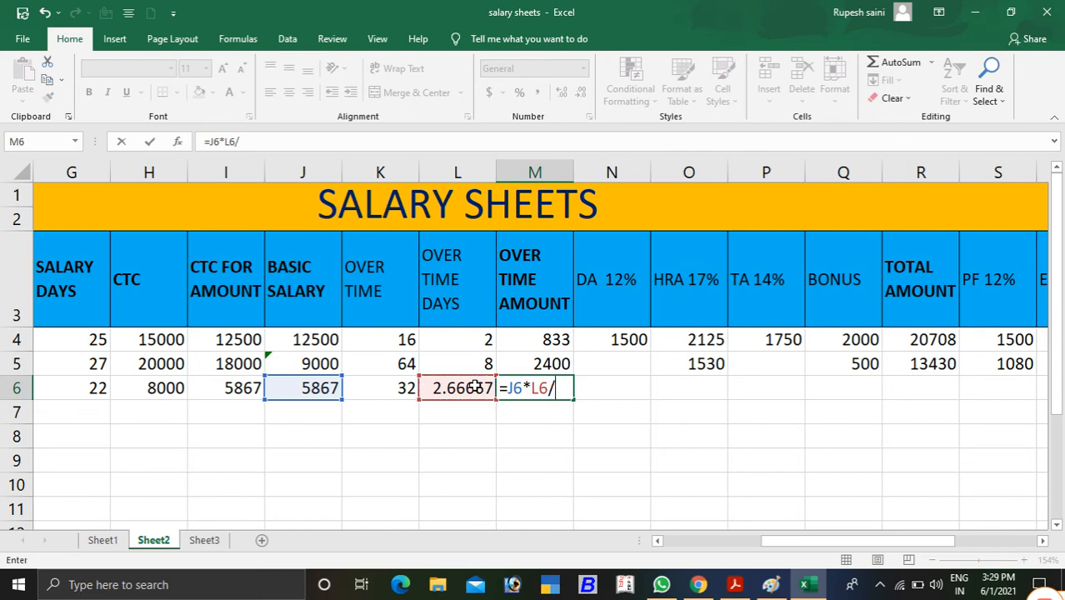
{"action": "type", "text": "30"}
{"action": "key", "text": "Return"}
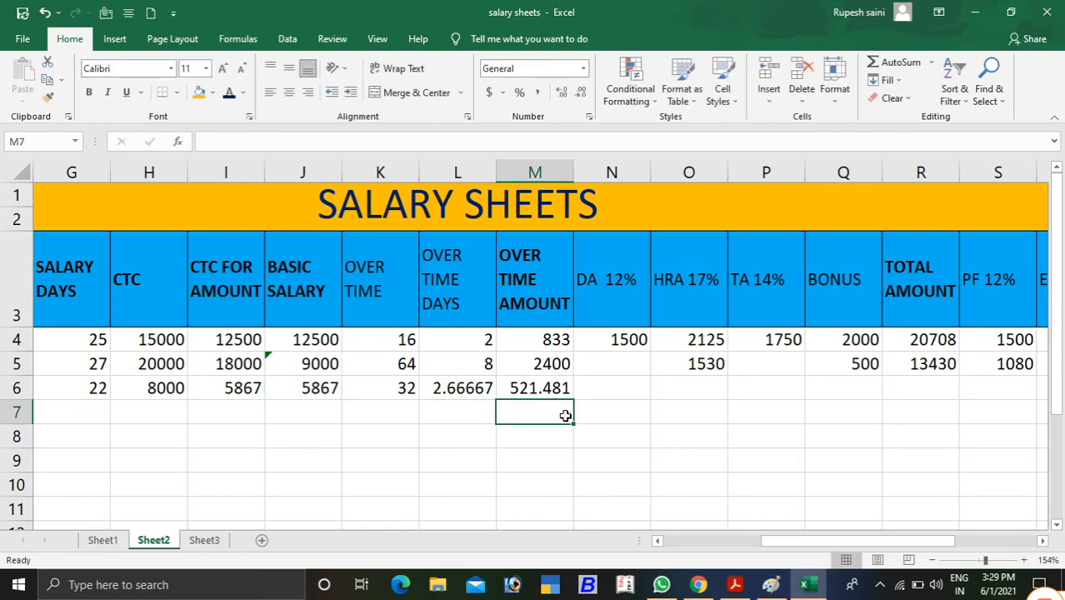
Format the overtime amount in M6 to show no decimal places.
{"action": "left_click", "coordinate": [542, 386]}
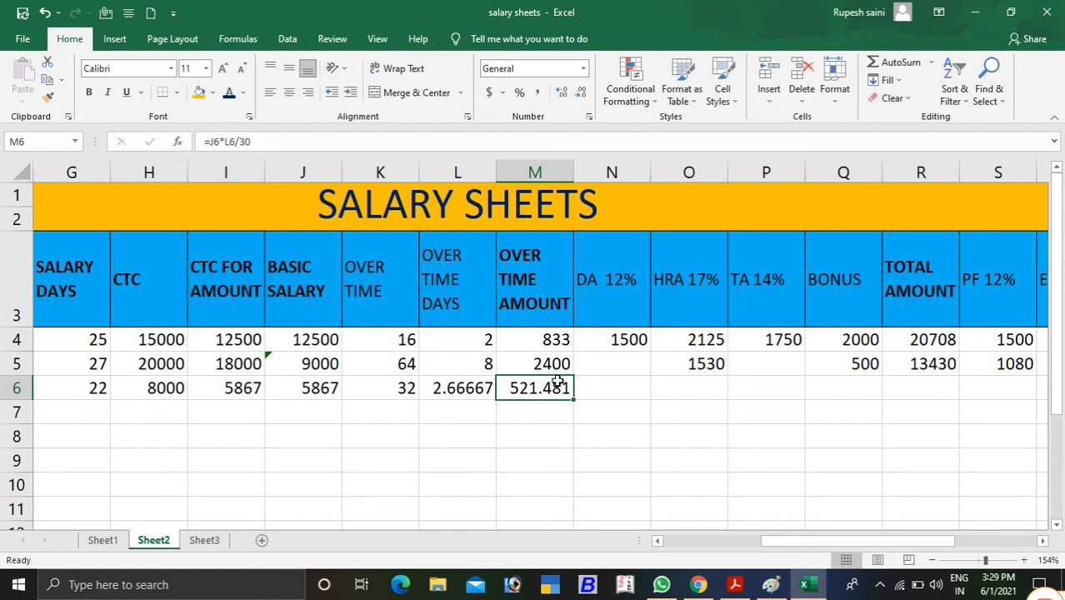
{"action": "left_click", "coordinate": [582, 93]}
{"action": "left_click", "coordinate": [581, 93]}
{"action": "left_click", "coordinate": [582, 94]}
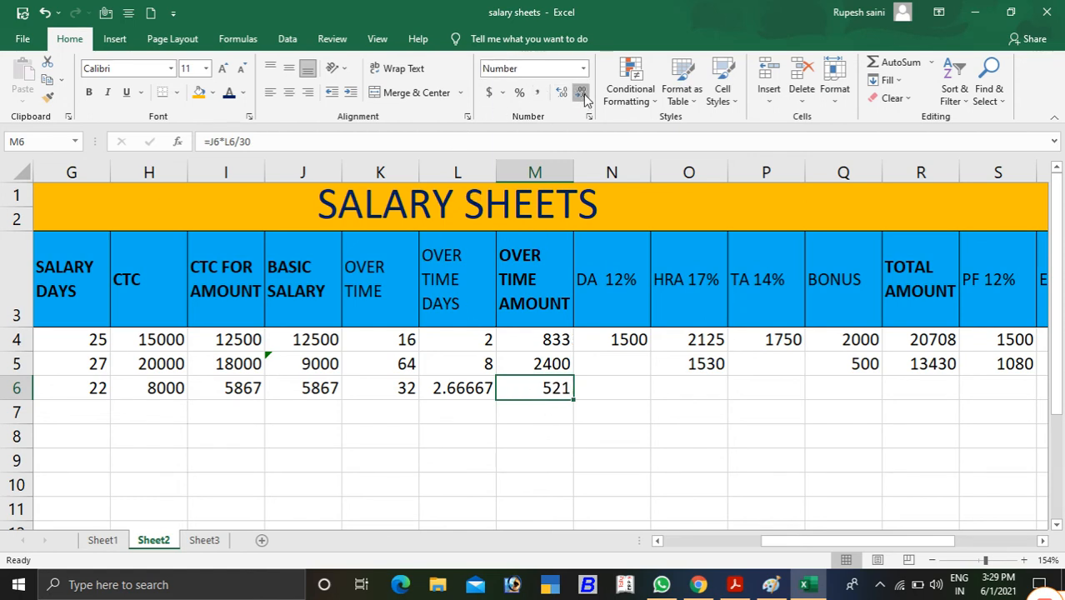
Calculate the third employee's total amount in R6 by adding basic salary and overtime amount with the formula =J6+M6.
{"action": "left_click", "coordinate": [596, 385]}
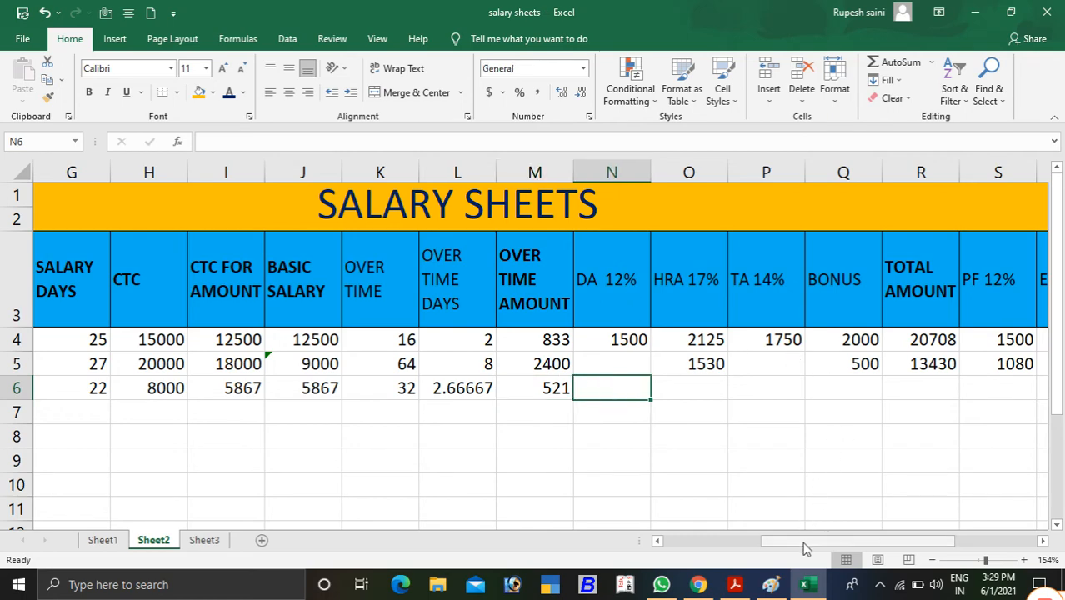
{"action": "left_click_drag", "start_coordinate": [805, 548], "coordinate": [838, 547]}
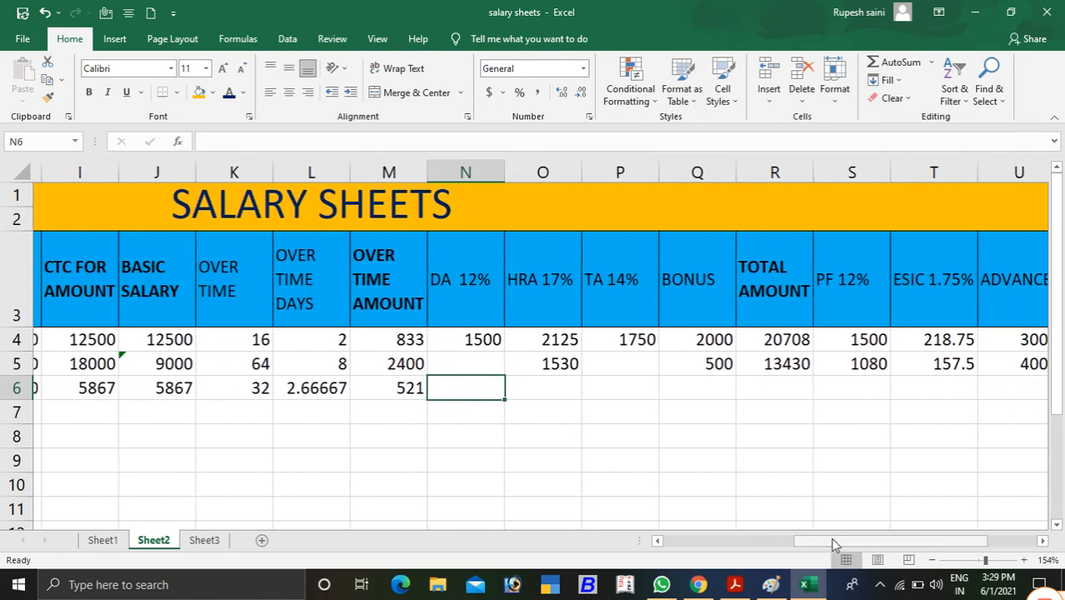
{"action": "left_click", "coordinate": [762, 385]}
{"action": "type", "text": "="}
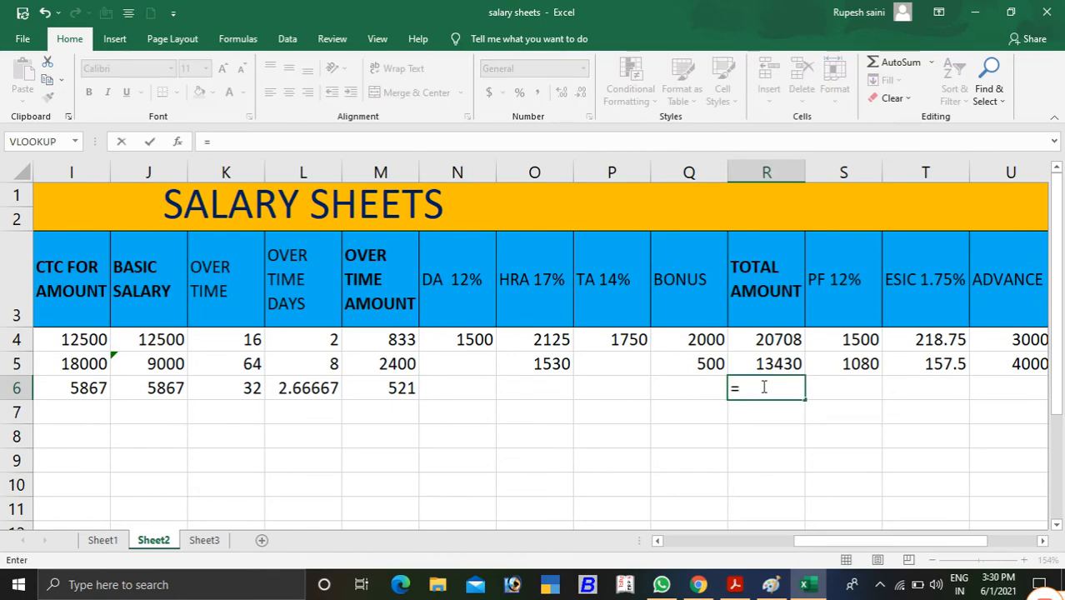
{"action": "type", "text": "sum("}
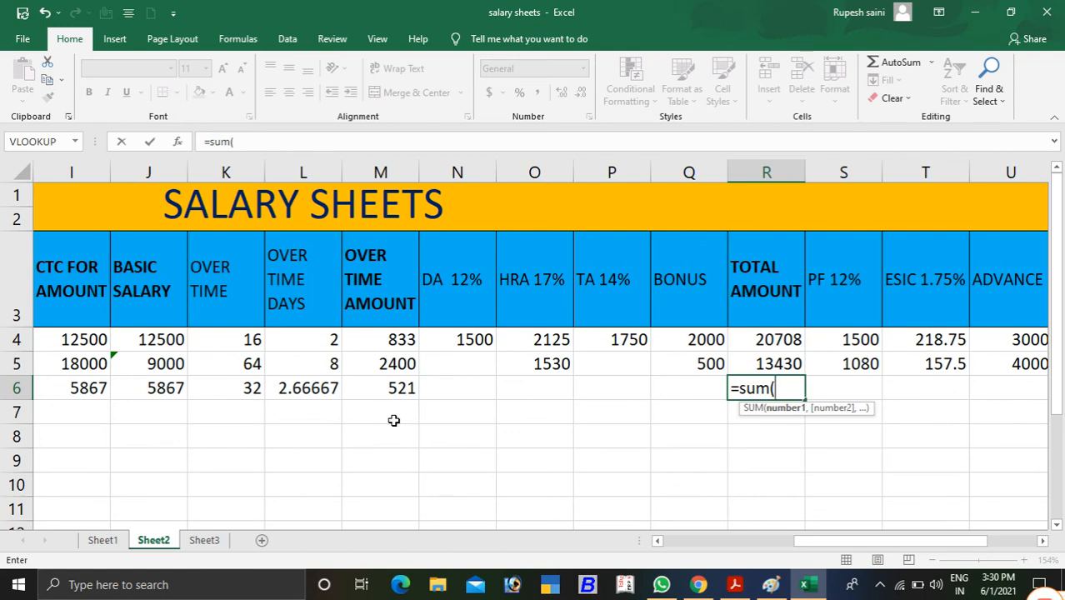
{"action": "key", "text": "BackSpace"}
{"action": "key", "text": "BackSpace"}
{"action": "key", "text": "BackSpace"}
{"action": "key", "text": "BackSpace"}
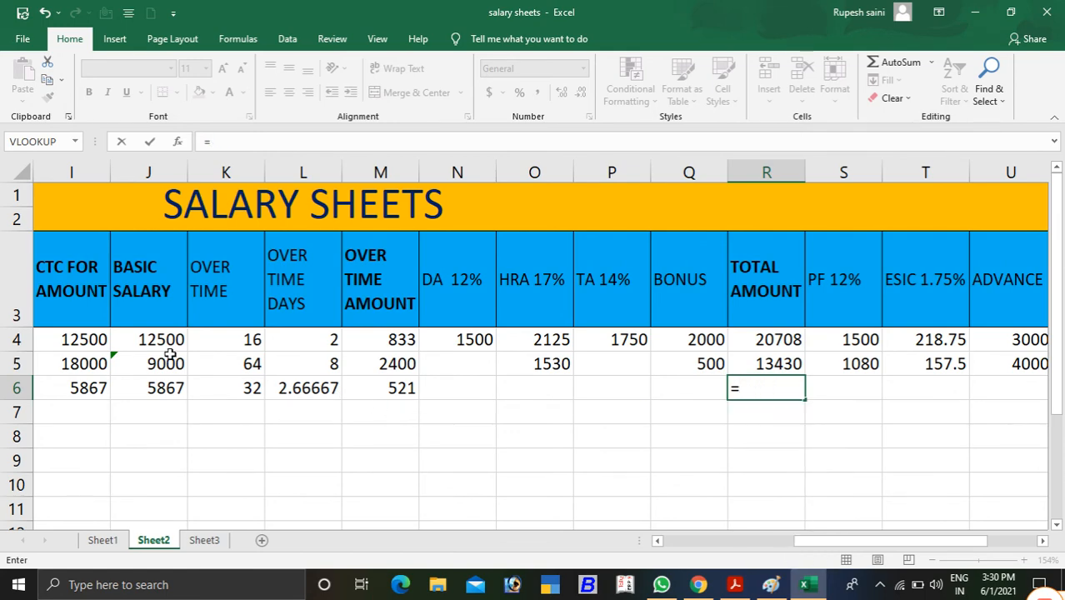
{"action": "left_click", "coordinate": [169, 388]}
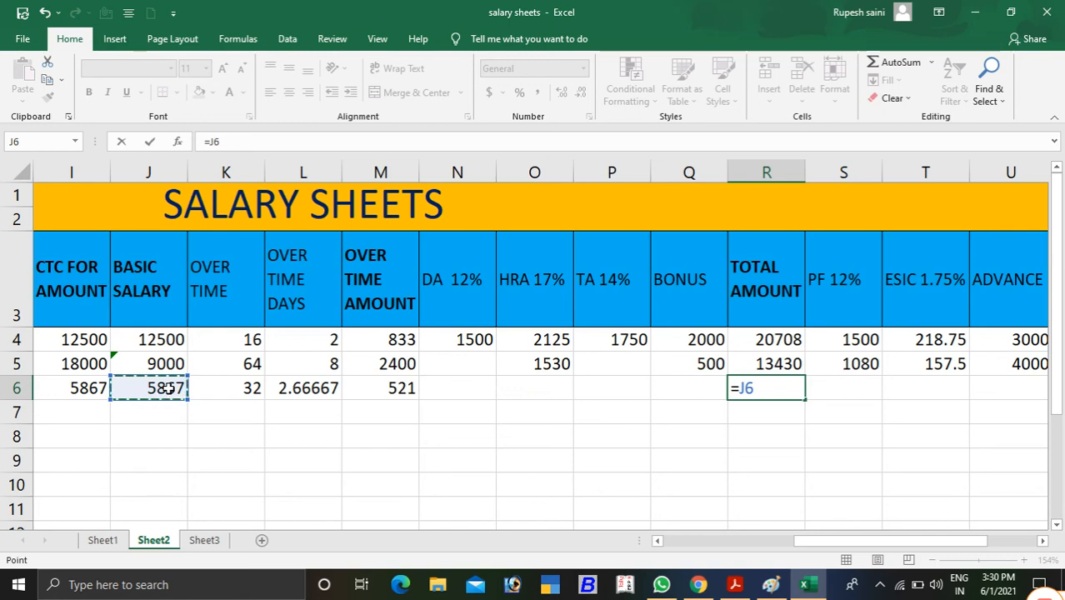
{"action": "type", "text": "+"}
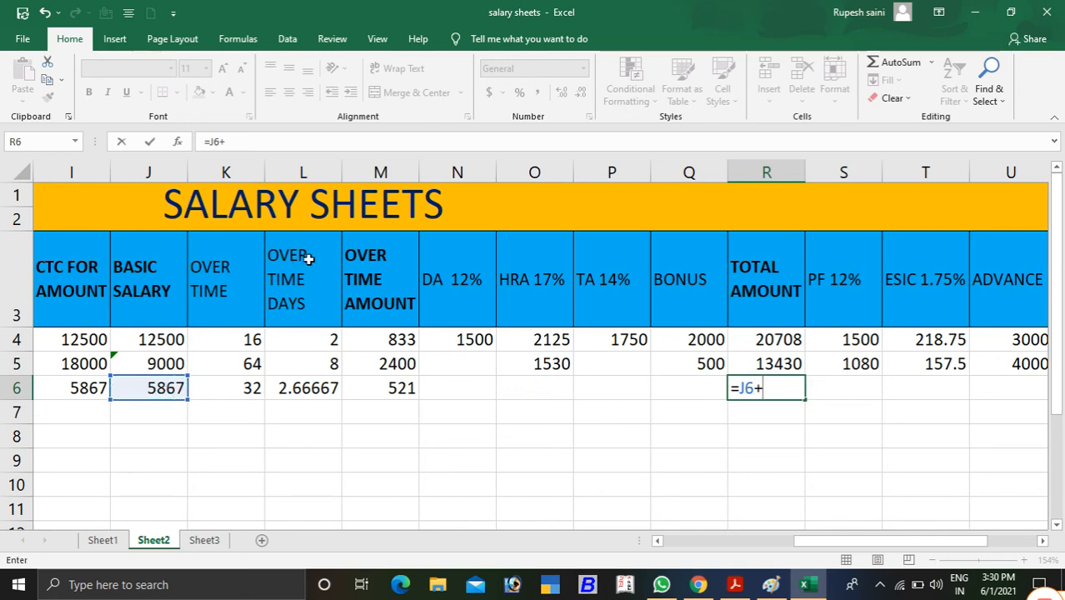
{"action": "left_click", "coordinate": [396, 389]}
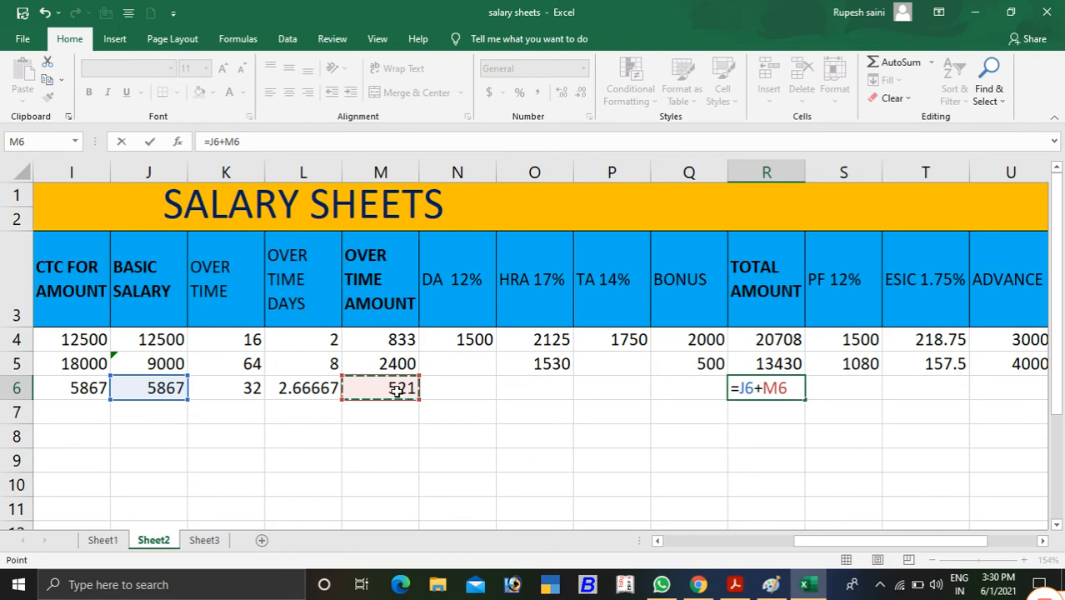
{"action": "key", "text": "Return"}
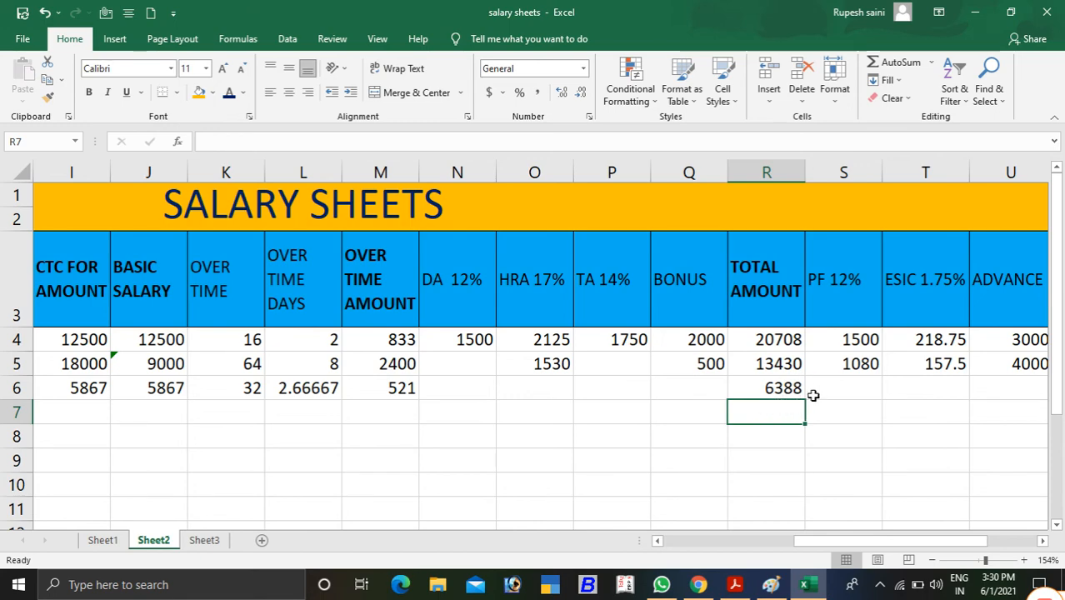
Calculate the third employee's PF in S6 as 12% of the basic salary with the formula =J6*12%.
{"action": "left_click", "coordinate": [858, 390]}
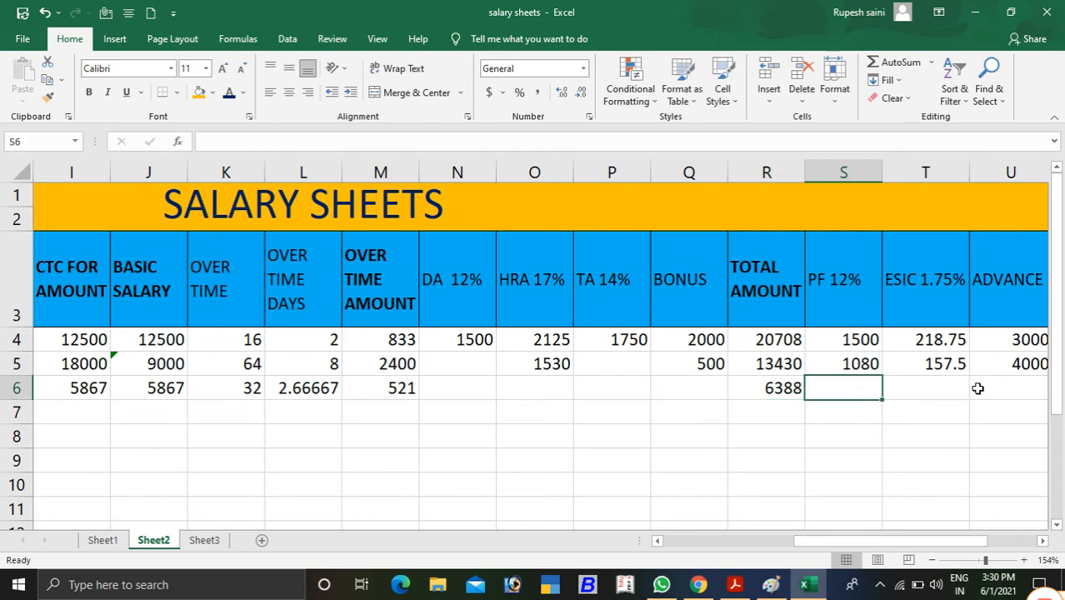
{"action": "left_click_drag", "start_coordinate": [906, 541], "coordinate": [942, 542]}
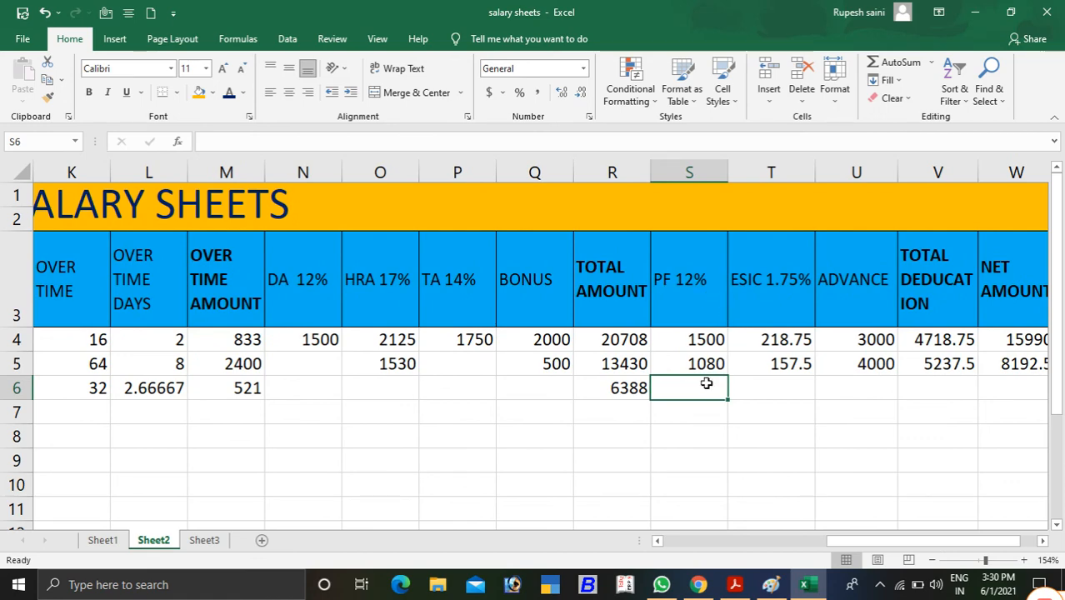
{"action": "type", "text": "="}
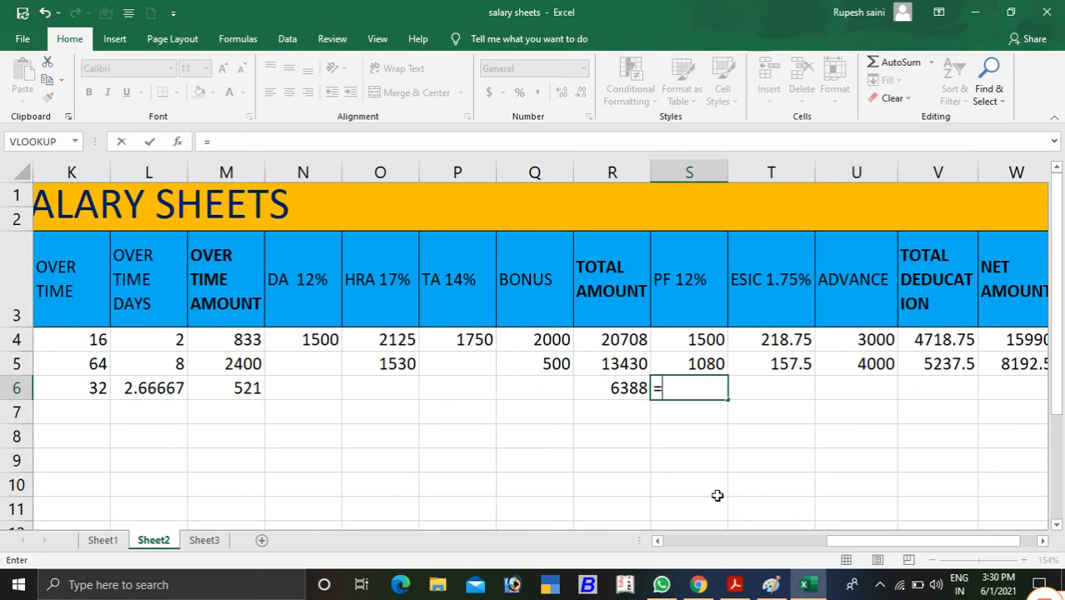
{"action": "left_click_drag", "start_coordinate": [845, 541], "coordinate": [833, 541]}
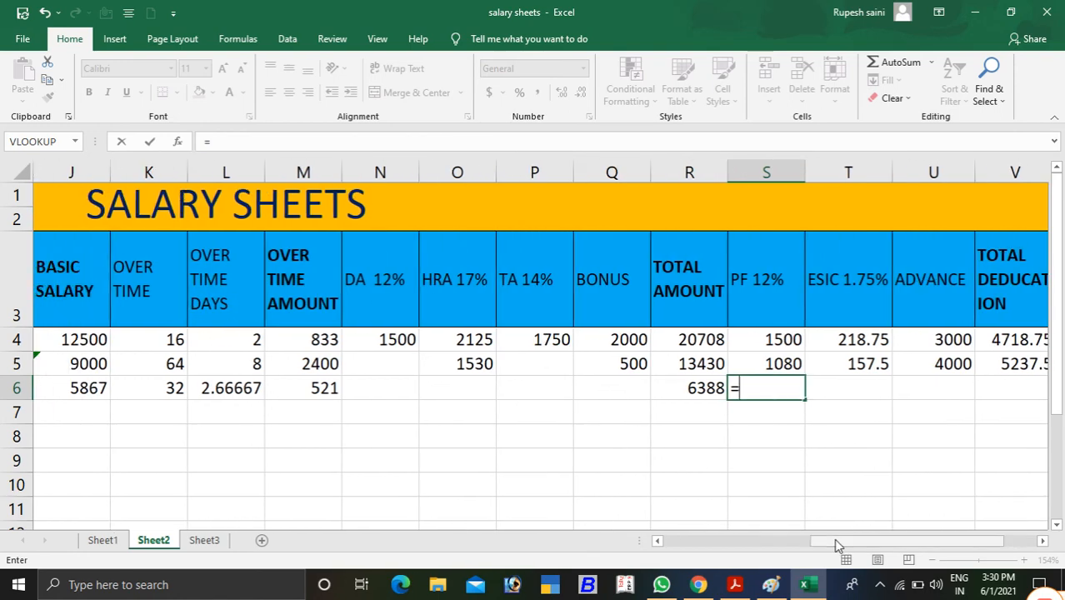
{"action": "left_click", "coordinate": [99, 387]}
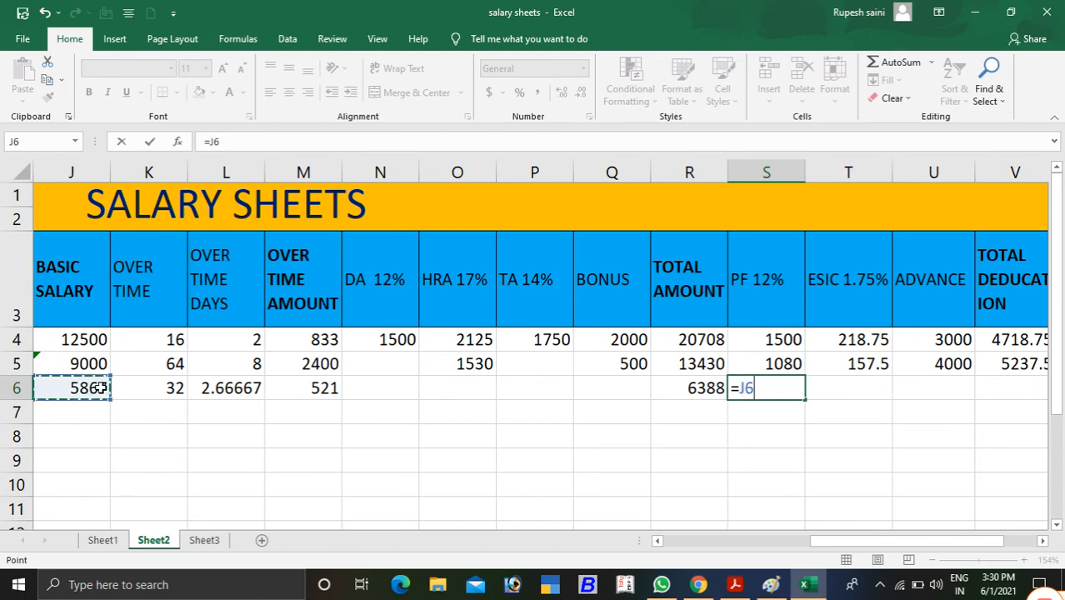
{"action": "type", "text": "*"}
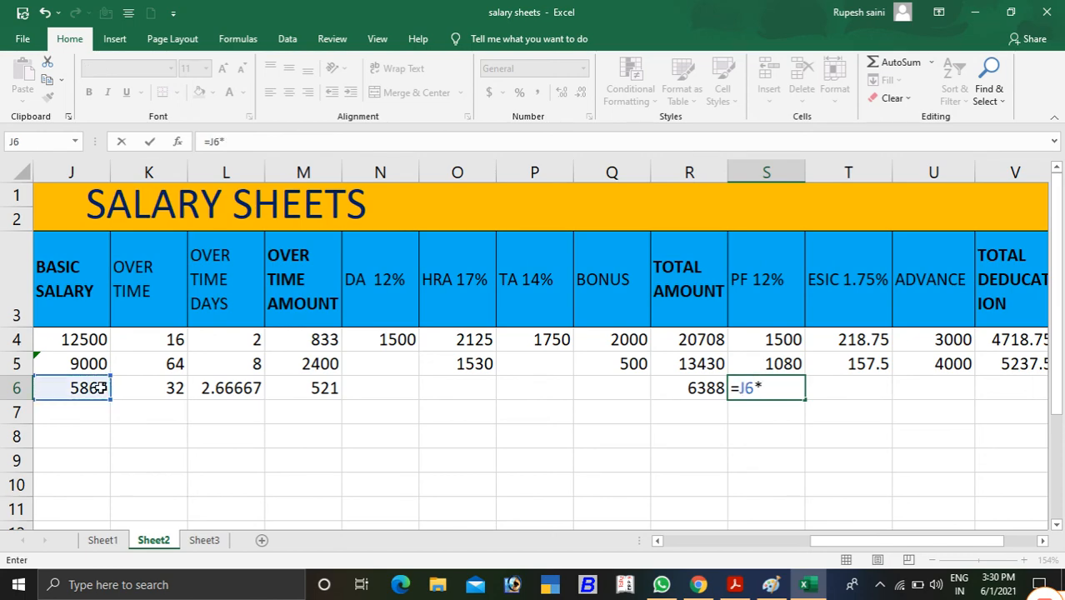
{"action": "type", "text": "12%"}
{"action": "key", "text": "Return"}
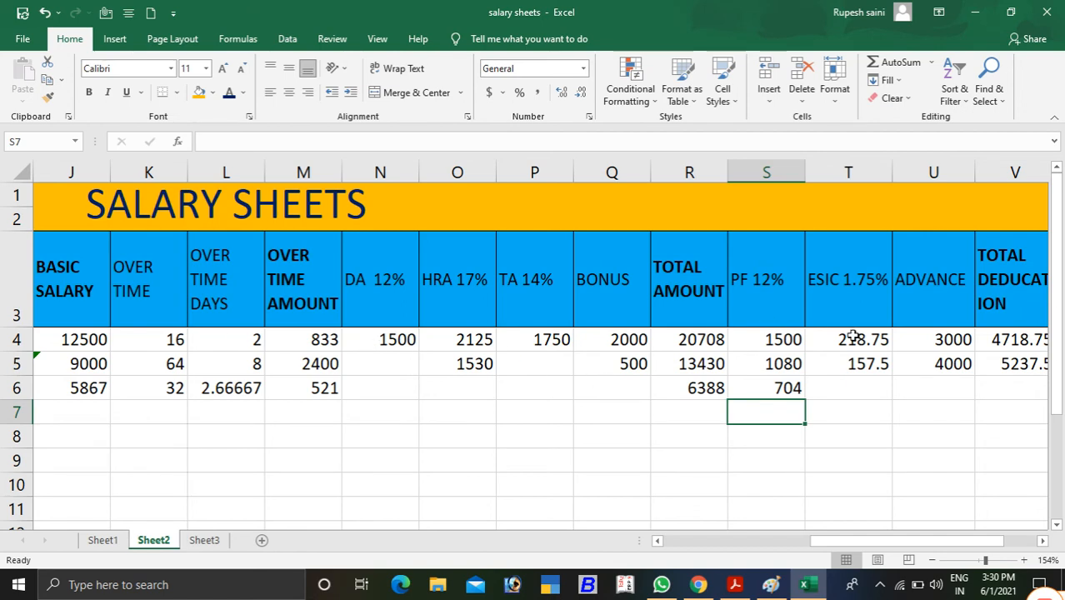
Calculate the third employee's ESIC in T6 as 1.75% of the basic salary with the formula =J6*1.75%.
{"action": "left_click", "coordinate": [859, 389]}
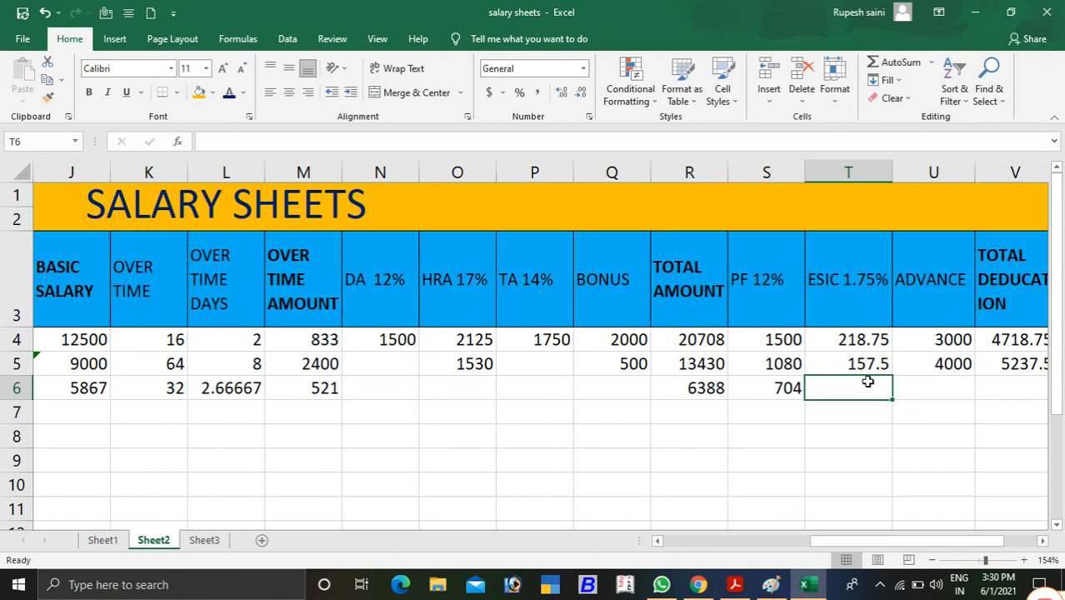
{"action": "type", "text": "="}
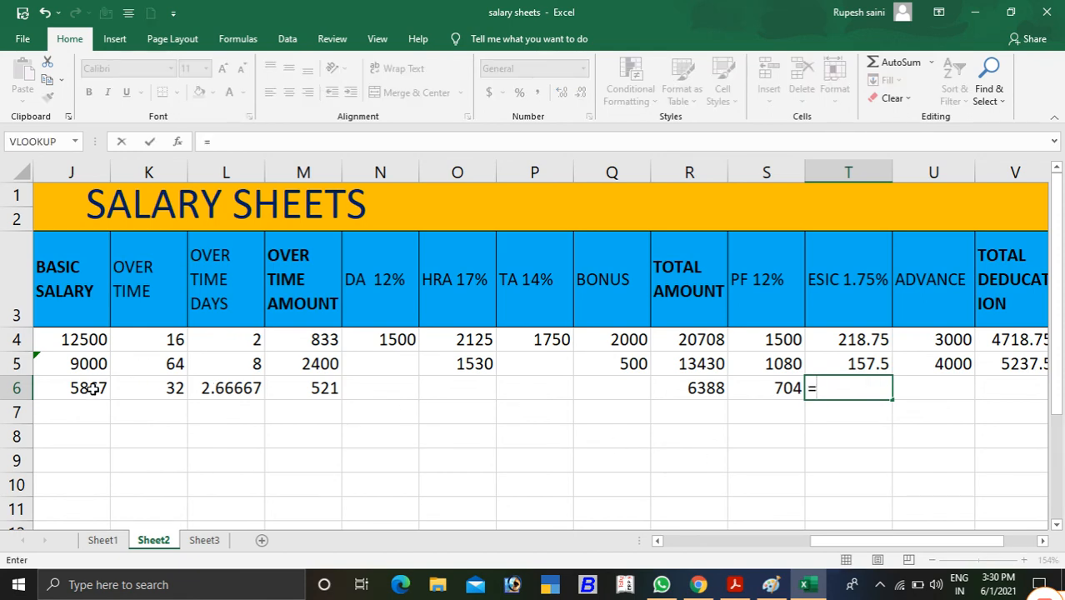
{"action": "left_click", "coordinate": [93, 389]}
{"action": "type", "text": "*"}
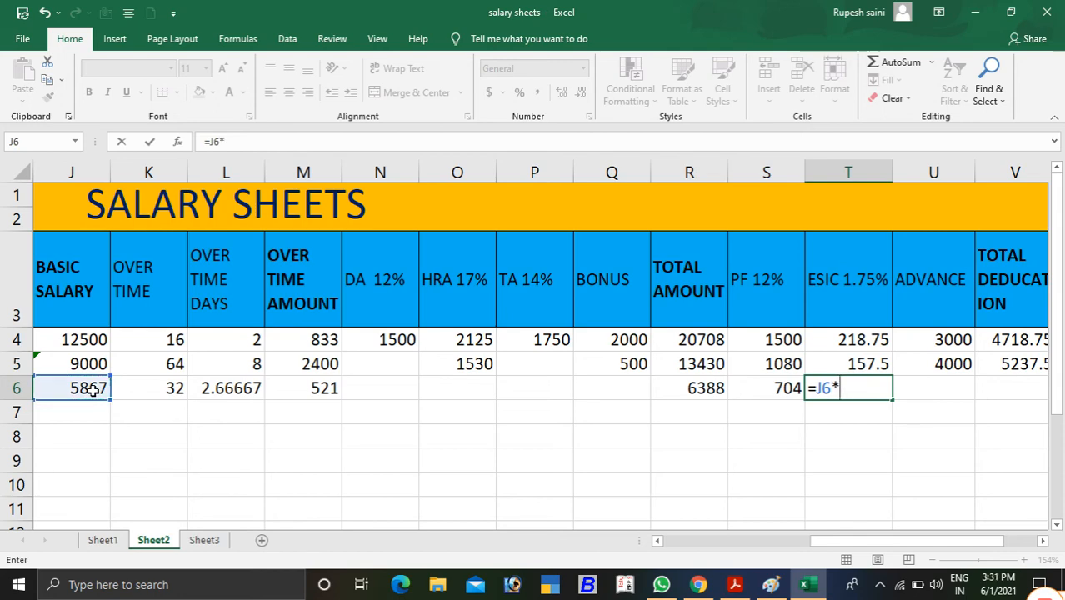
{"action": "type", "text": "1.75$"}
{"action": "key", "text": "BackSpace"}
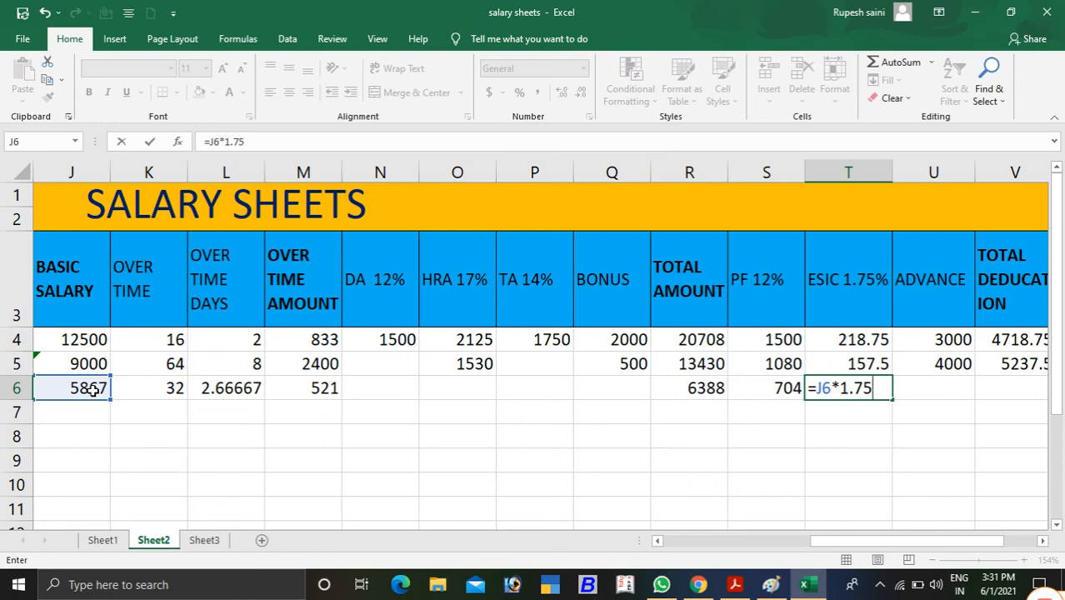
{"action": "type", "text": "%"}
{"action": "key", "text": "Return"}
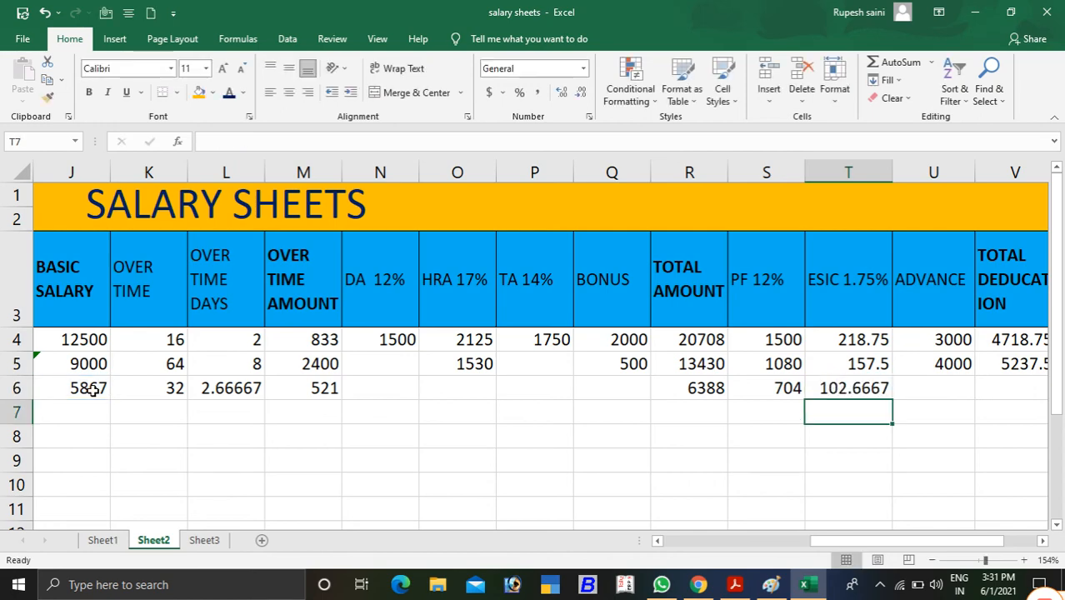
{"action": "left_click", "coordinate": [878, 392]}
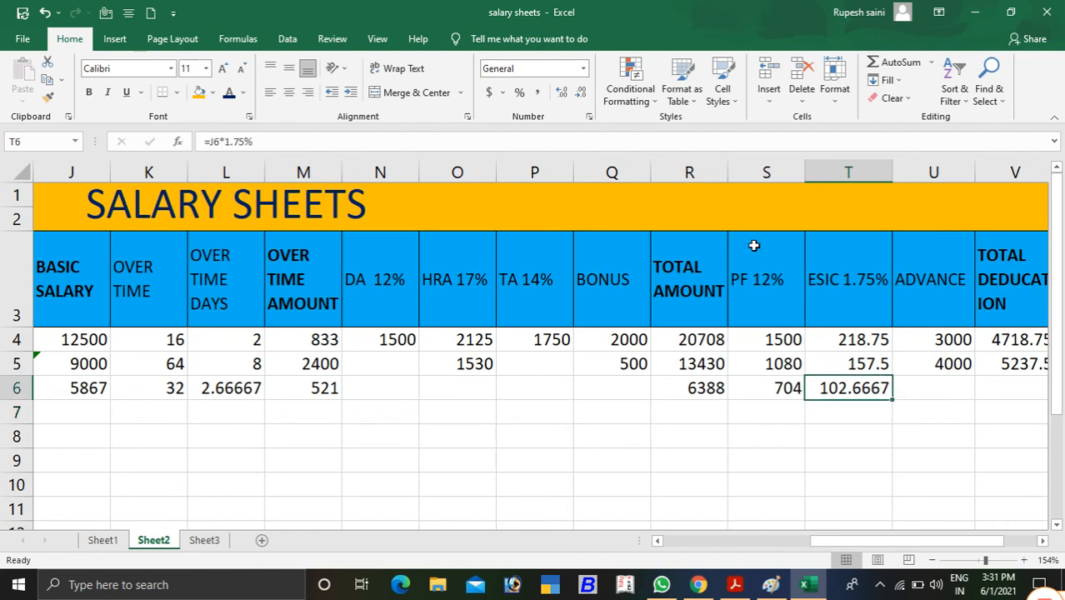
Enter an advance of 1000 in U6 and total the third employee's deductions in V6 with =SUM(S6:U6).
{"action": "left_click", "coordinate": [930, 394]}
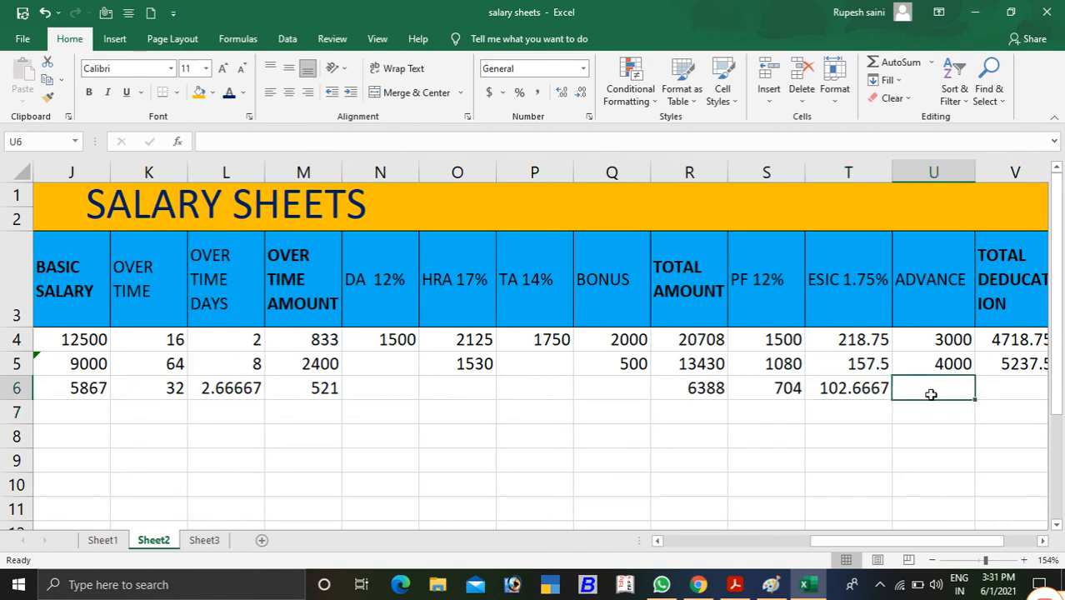
{"action": "type", "text": "1000"}
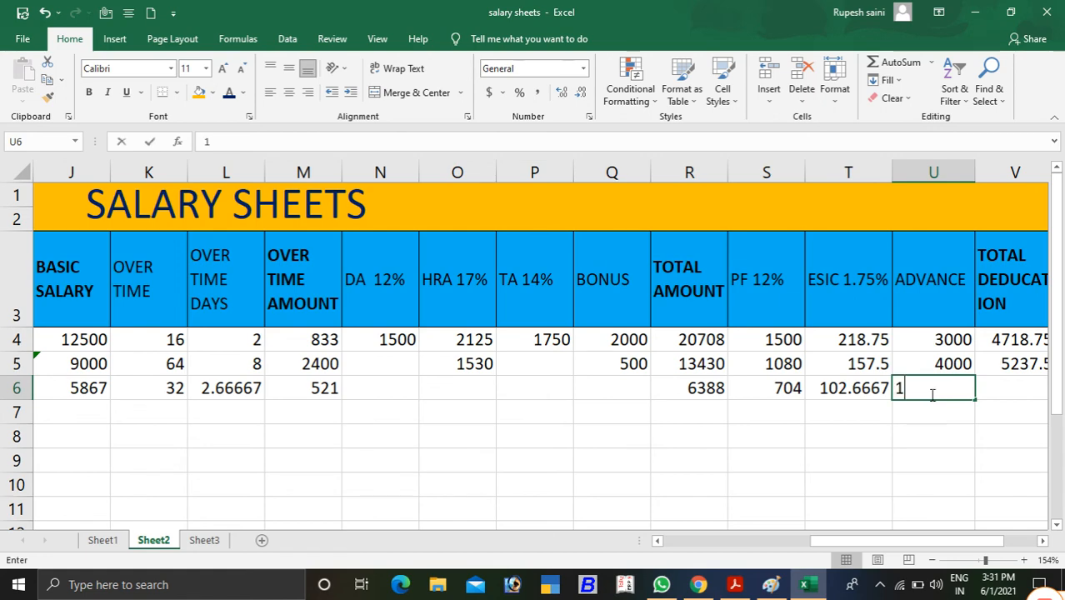
{"action": "left_click", "coordinate": [1000, 395]}
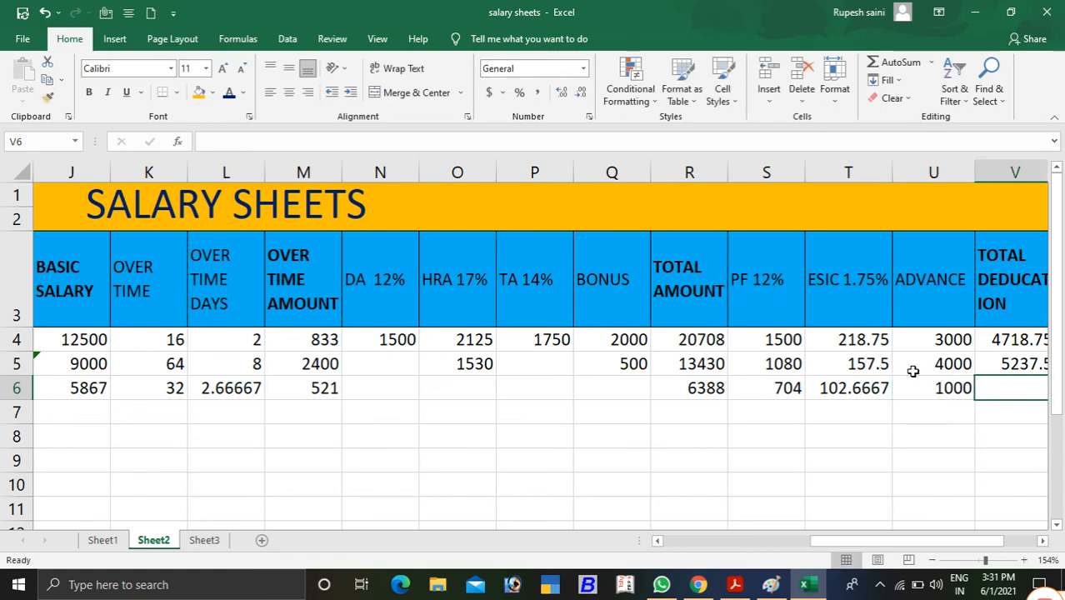
{"action": "type", "text": "="}
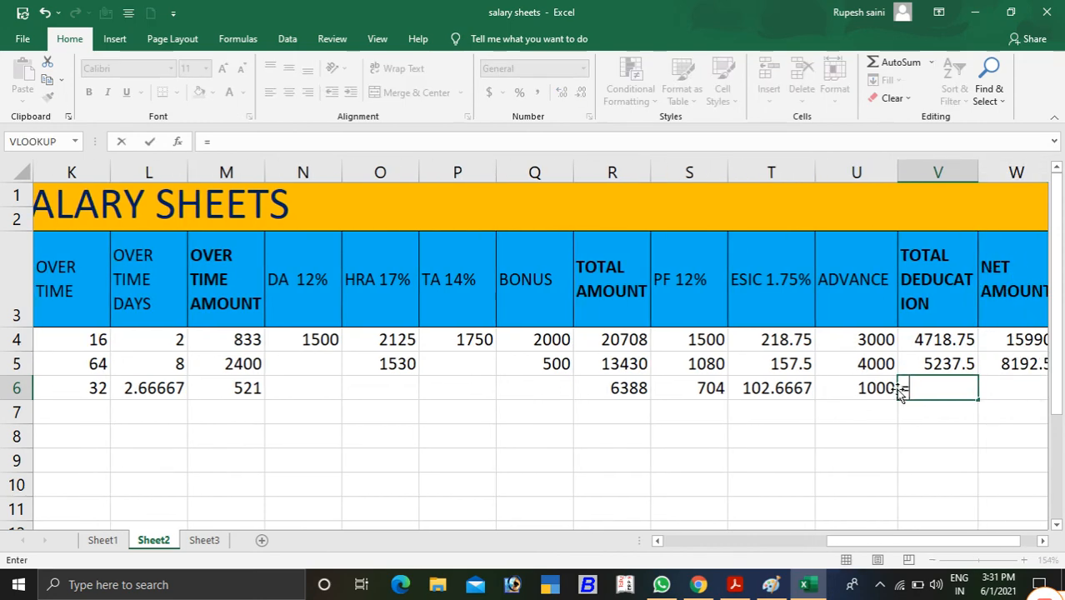
{"action": "type", "text": "sum"}
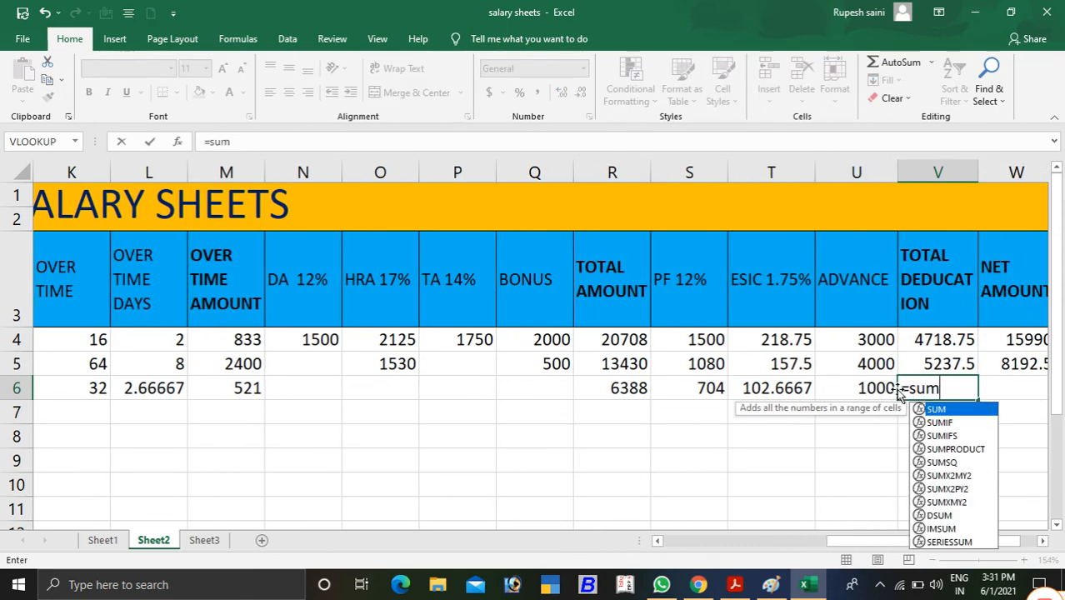
{"action": "type", "text": "("}
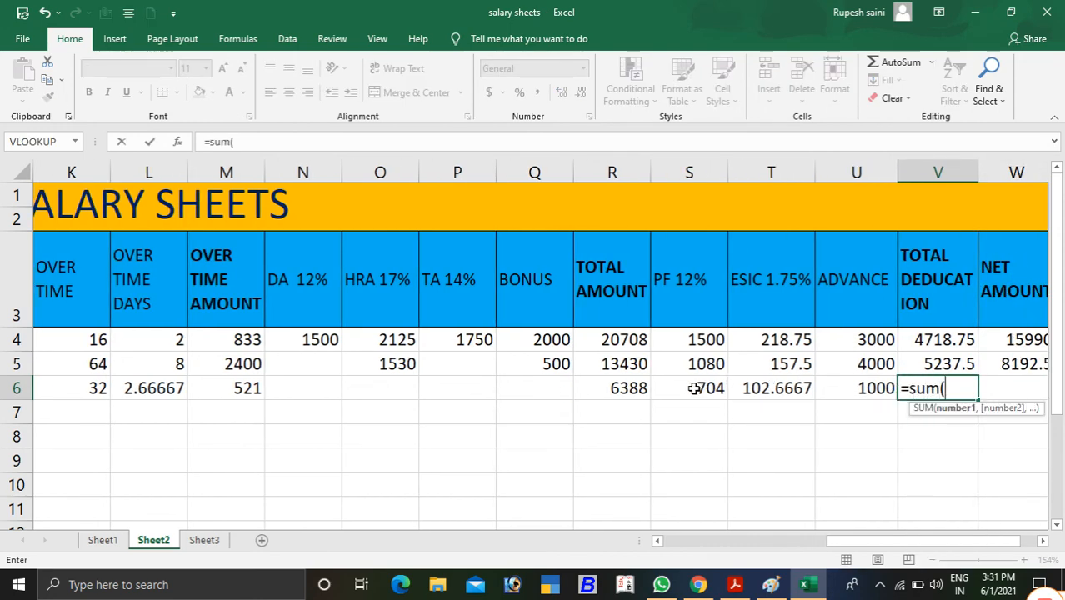
{"action": "left_click_drag", "start_coordinate": [688, 387], "coordinate": [833, 386]}
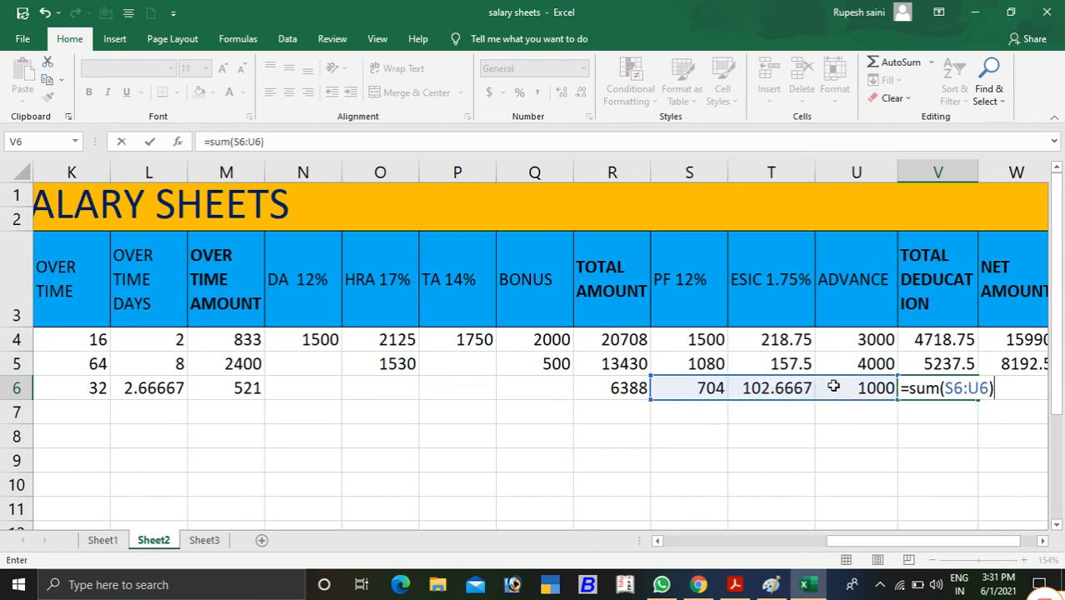
{"action": "key", "text": "Return"}
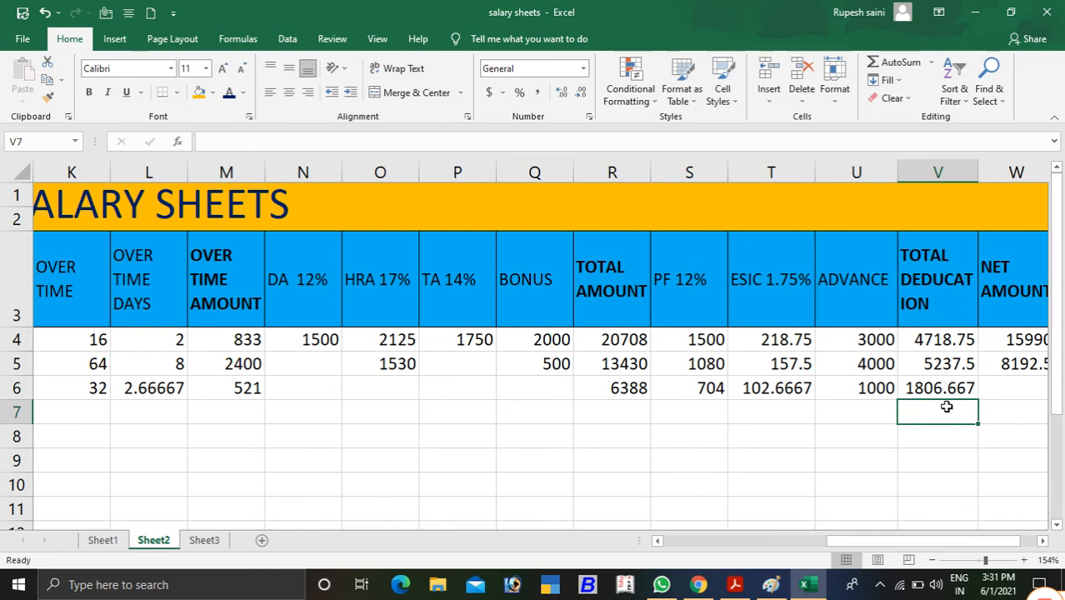
{"action": "left_click", "coordinate": [963, 388]}
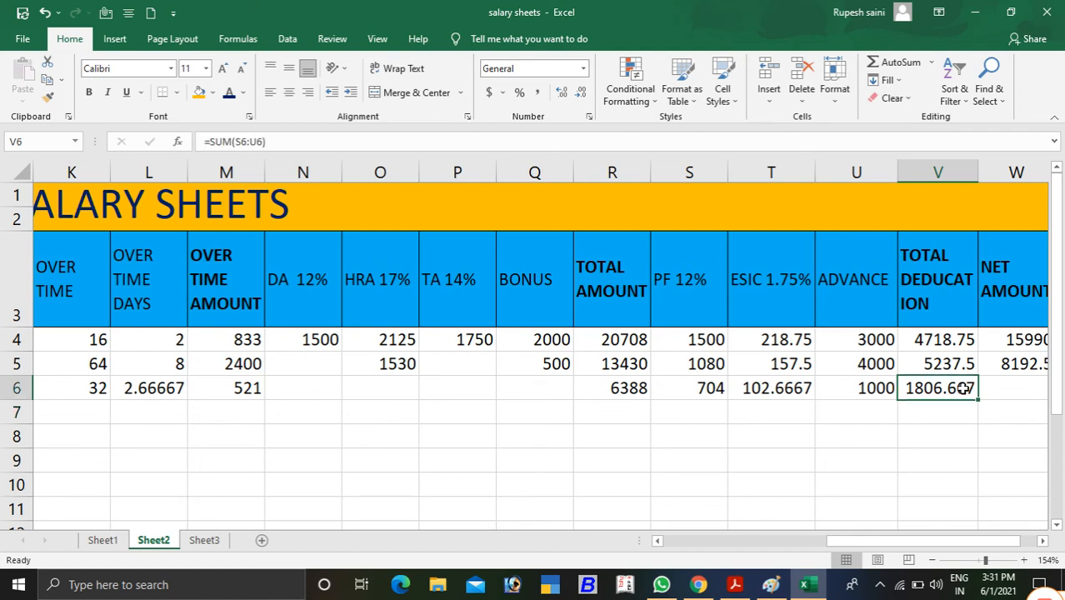
Calculate the third employee's net amount in W6 by subtracting total deduction from total amount with =R6-V6.
{"action": "left_click", "coordinate": [997, 387]}
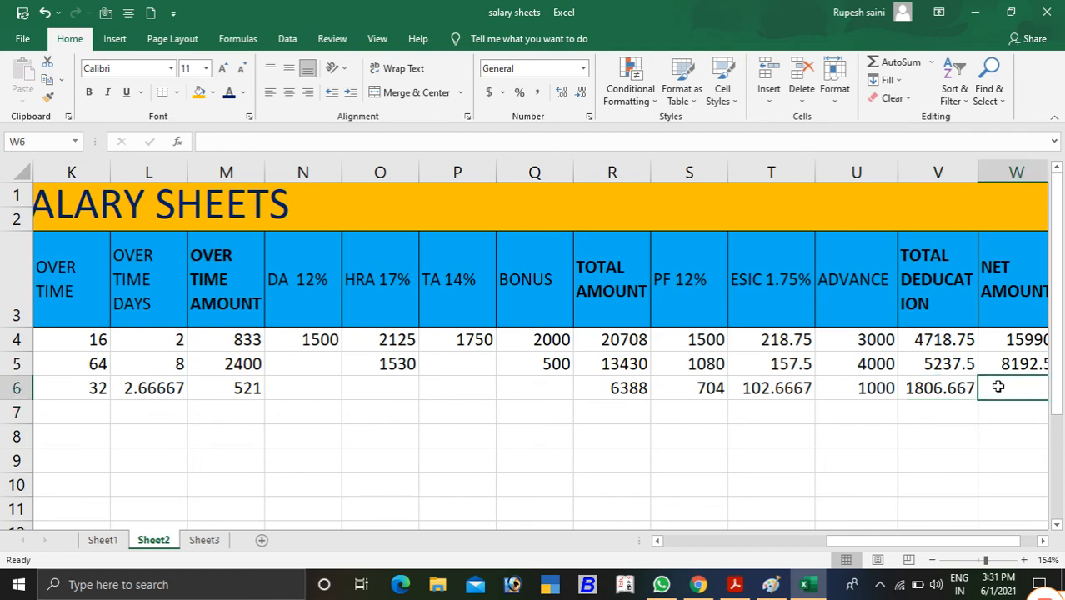
{"action": "type", "text": "="}
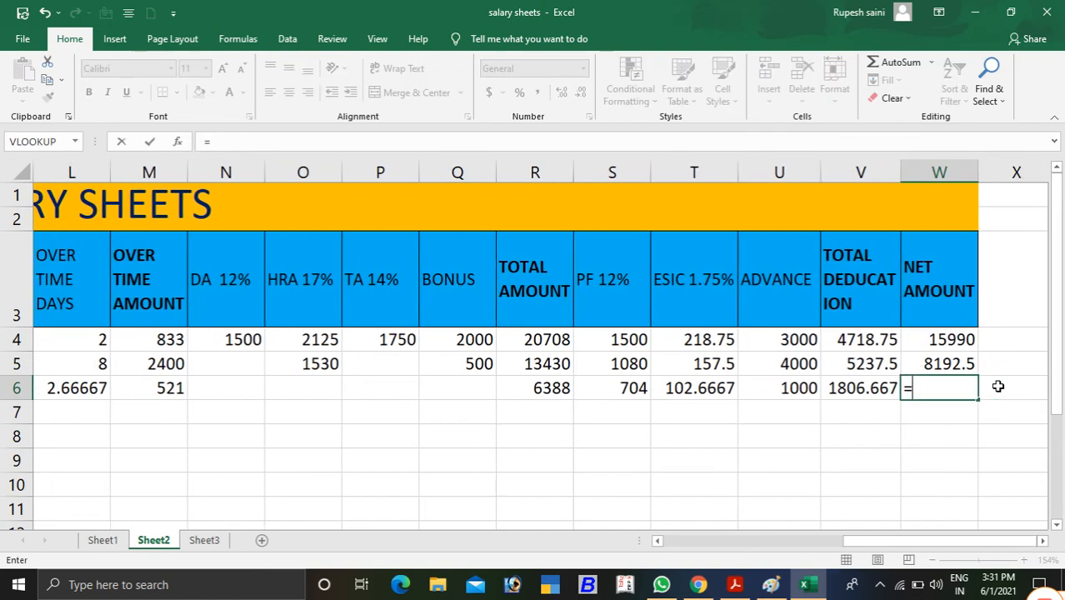
{"action": "left_click", "coordinate": [544, 389]}
{"action": "type", "text": "-"}
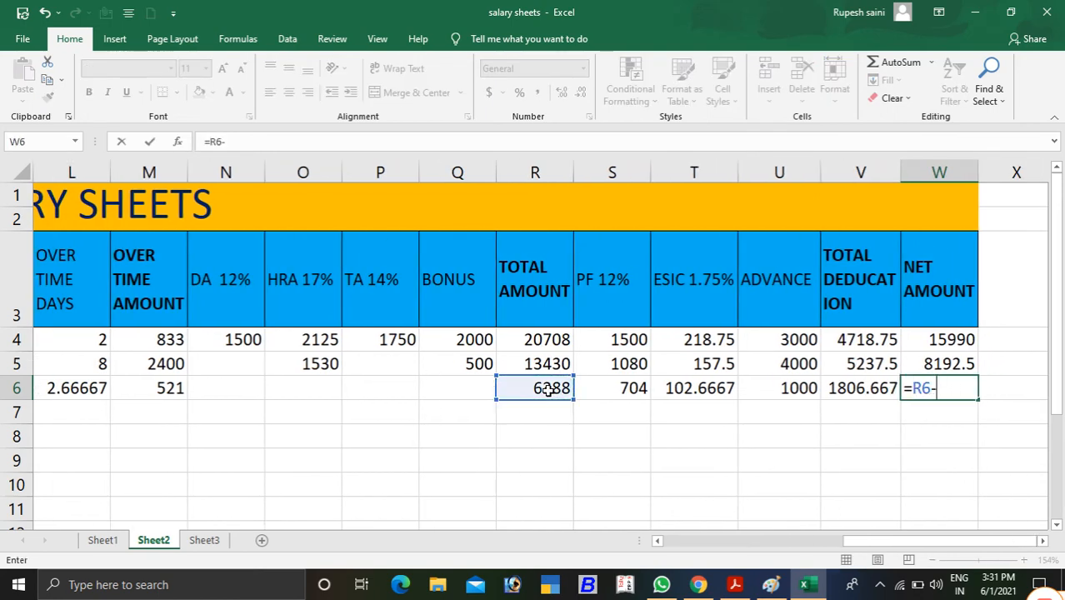
{"action": "left_click", "coordinate": [862, 388]}
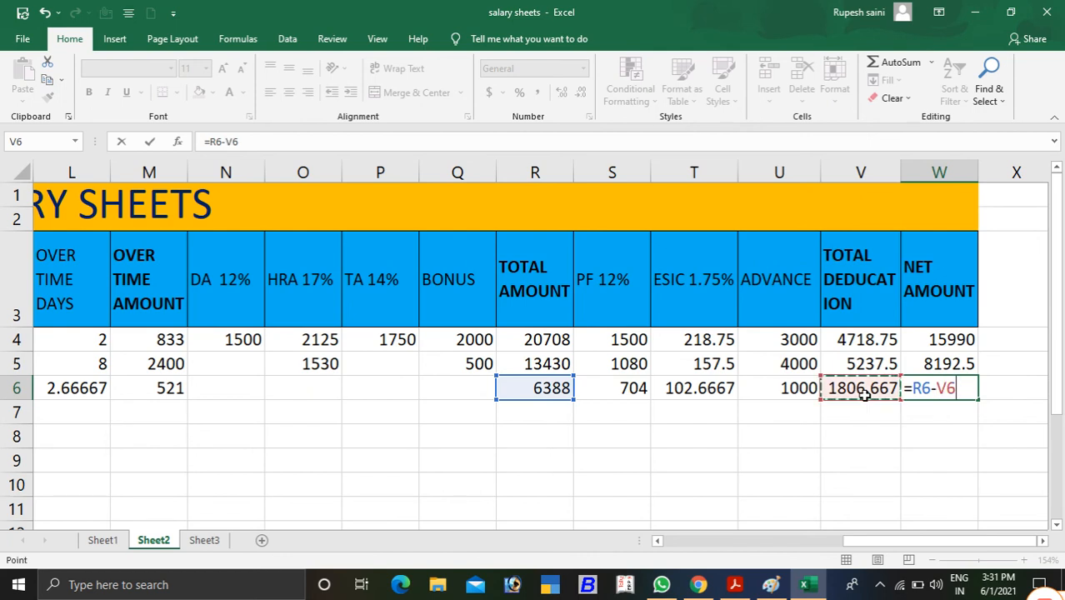
{"action": "key", "text": "Return"}
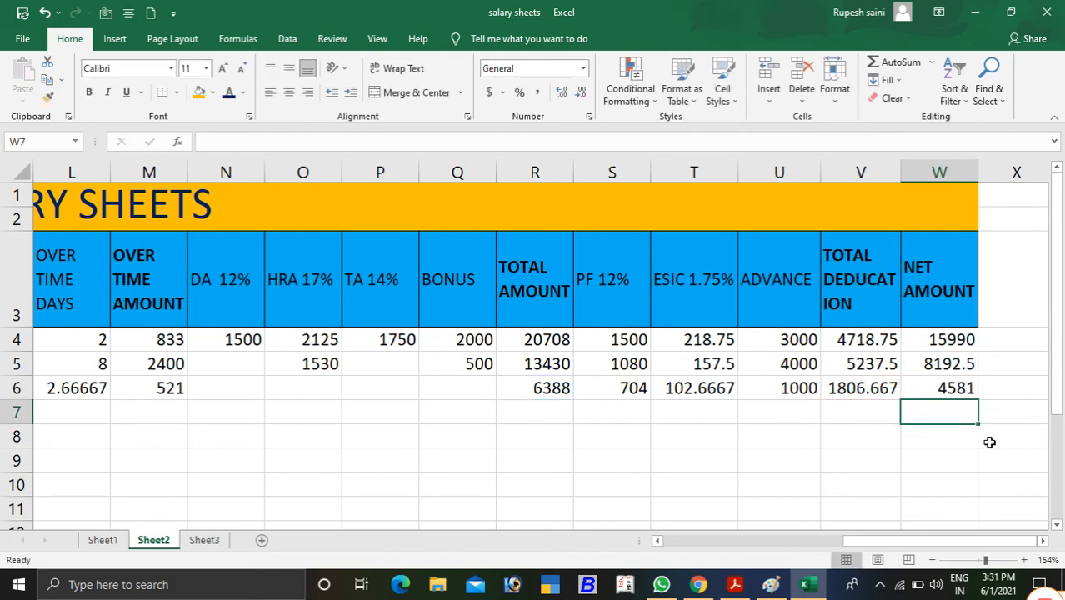
{"action": "left_click", "coordinate": [953, 387]}
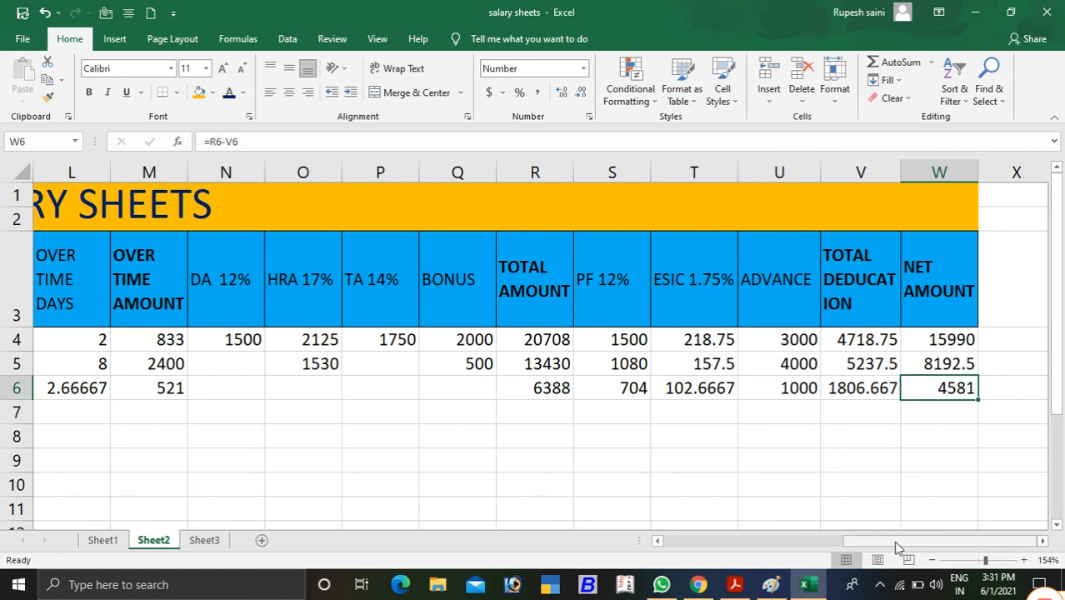
Start the fourth employee's record in row 7 with serial number 4, the employee's name and the department helpher.
{"action": "left_click_drag", "start_coordinate": [866, 540], "coordinate": [792, 552]}
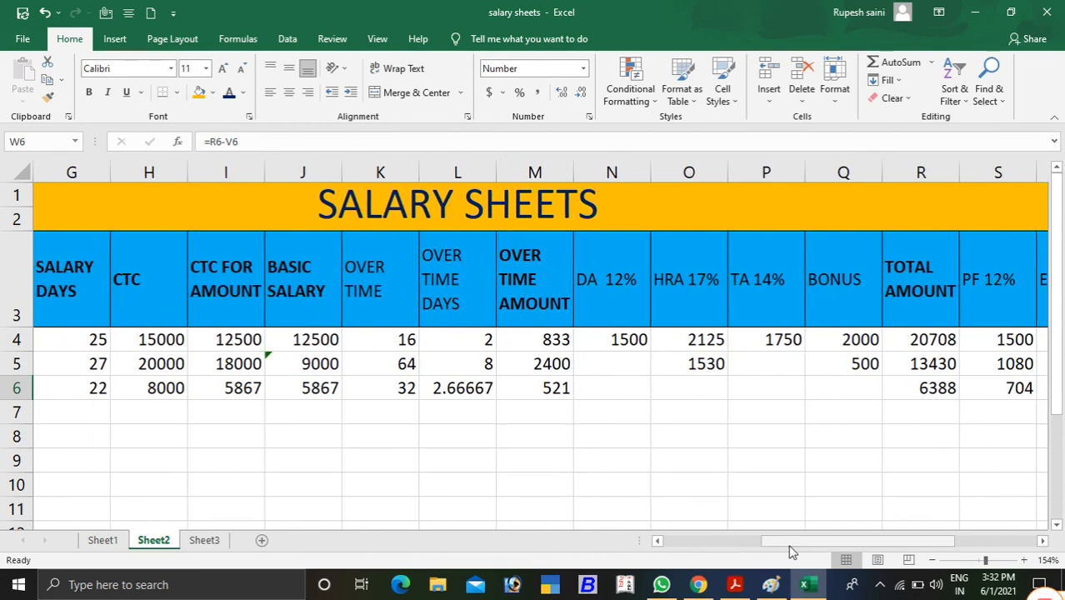
{"action": "left_click_drag", "start_coordinate": [793, 546], "coordinate": [667, 545]}
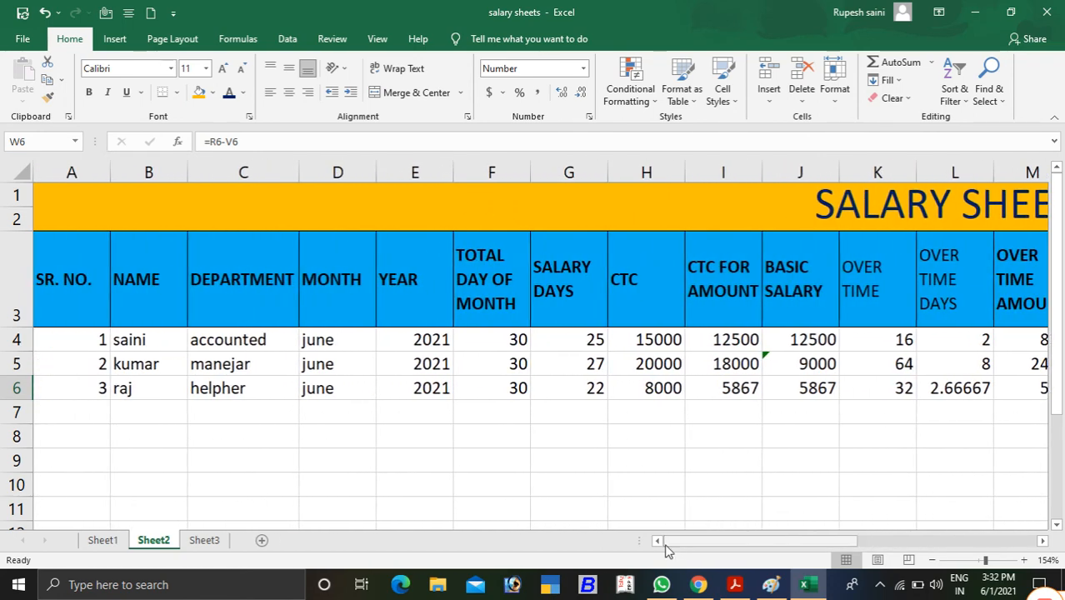
{"action": "left_click", "coordinate": [100, 417]}
{"action": "type", "text": "4"}
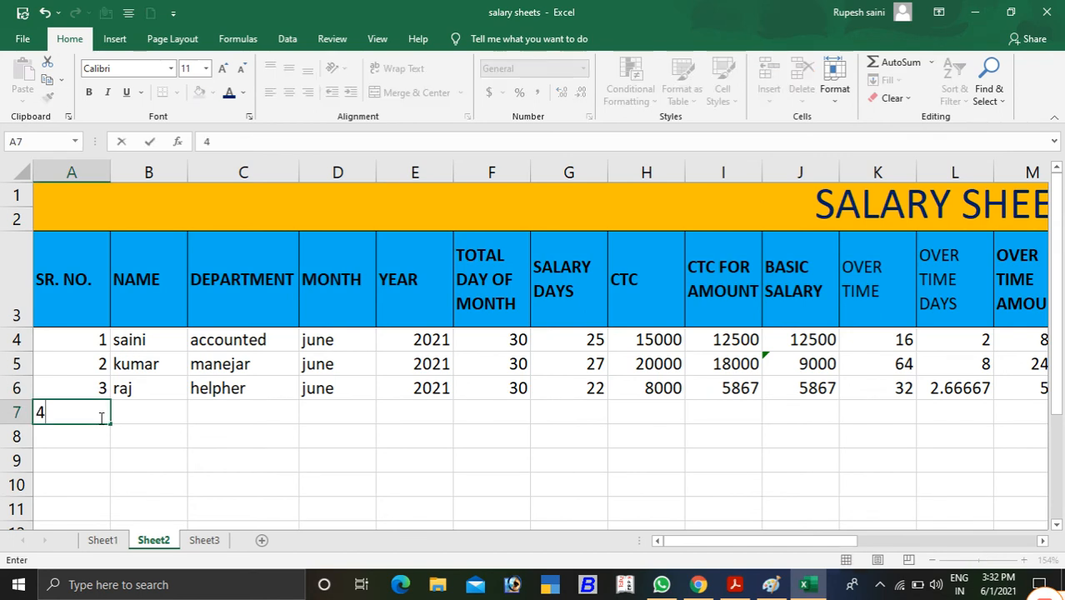
{"action": "left_click", "coordinate": [149, 414]}
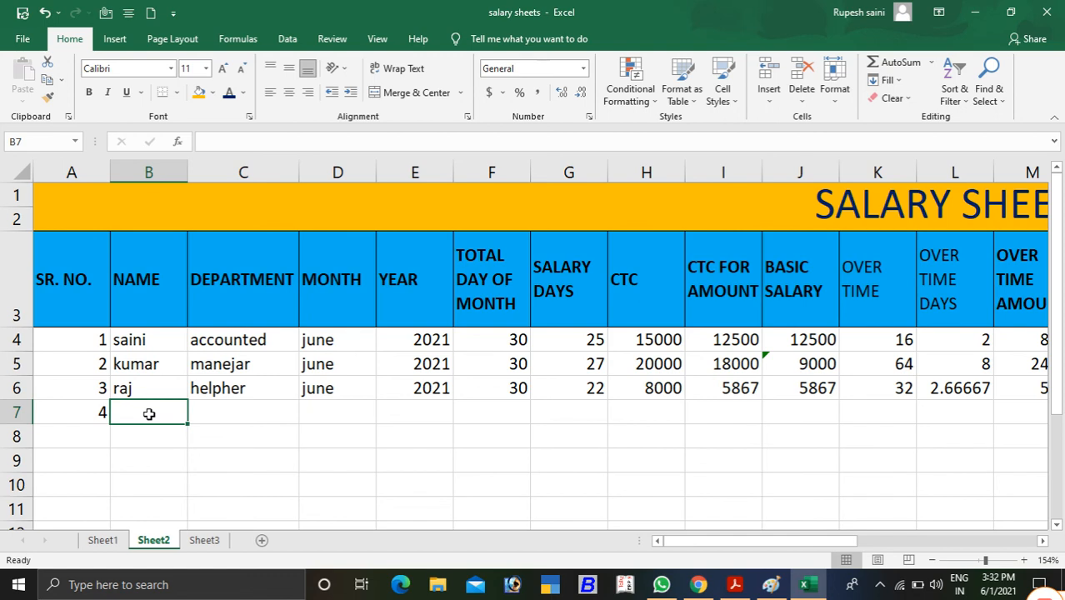
{"action": "type", "text": "karan"}
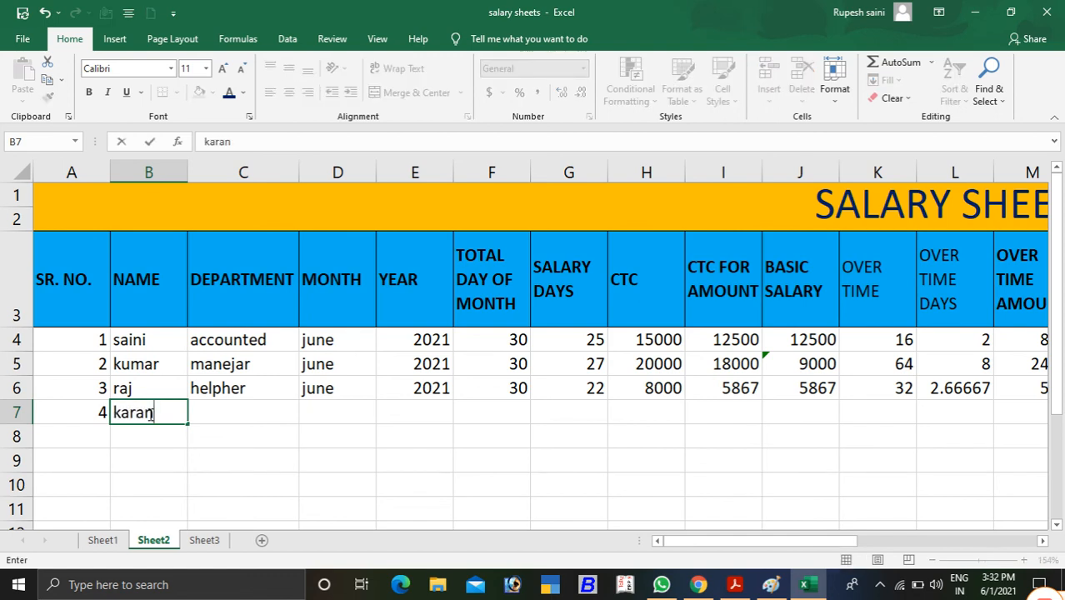
{"action": "left_click", "coordinate": [235, 414]}
{"action": "type", "text": "he"}
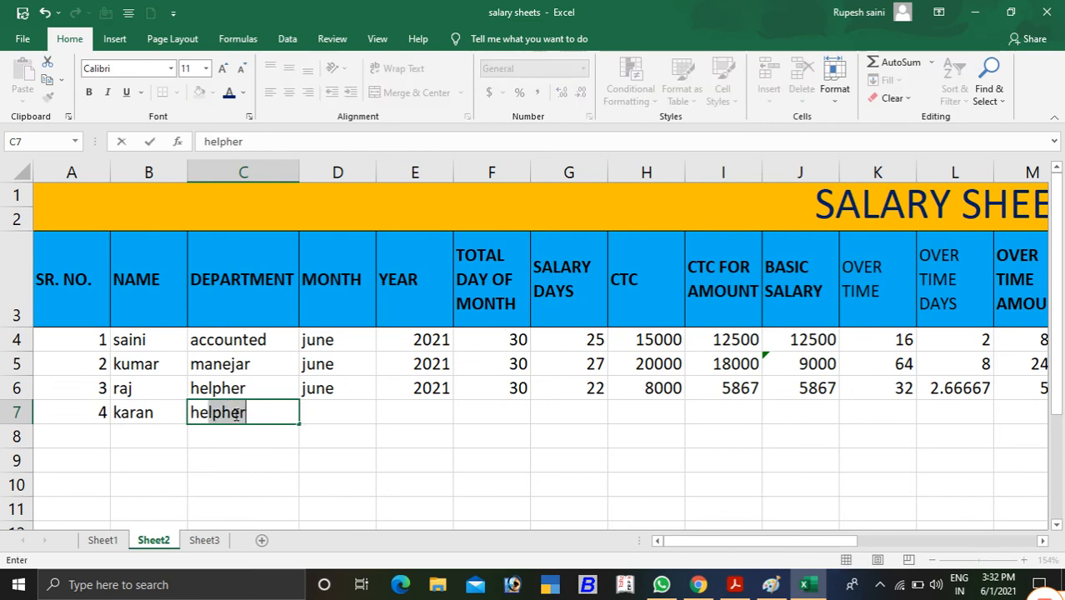
{"action": "type", "text": "l"}
{"action": "key", "text": "ctrl+Return"}
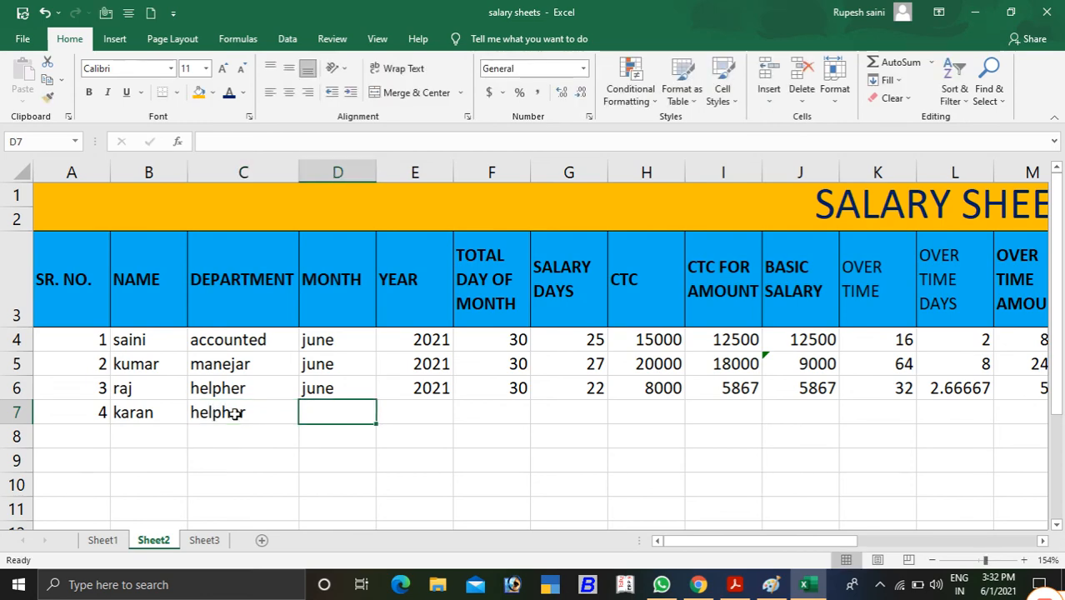
Enter june as the month, 2021 as the year and 30 as the total days of the month in row 7.
{"action": "type", "text": "june"}
{"action": "key", "text": "Tab"}
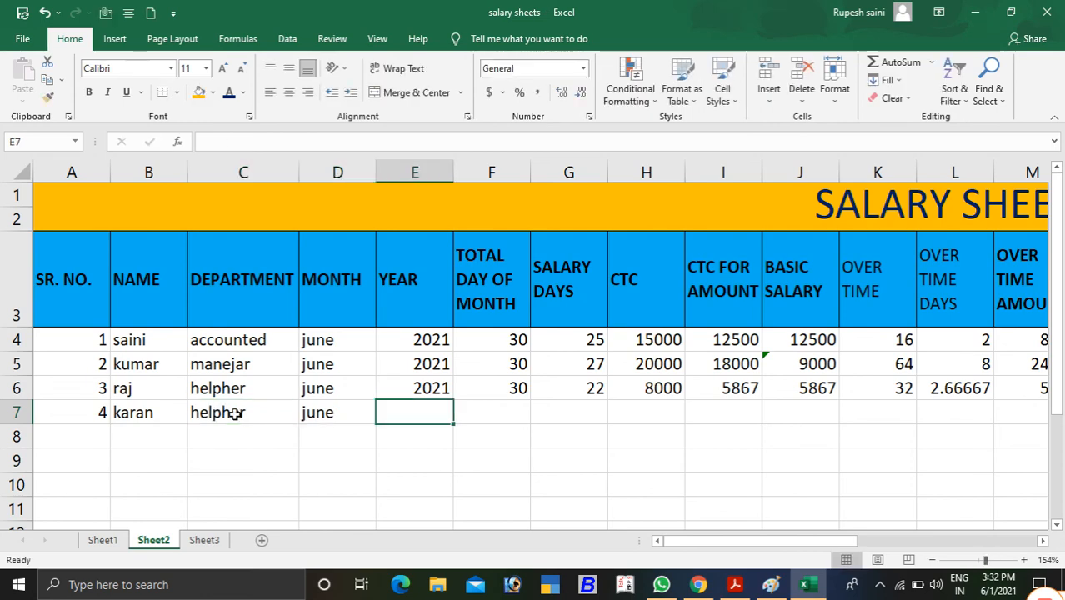
{"action": "type", "text": "202"}
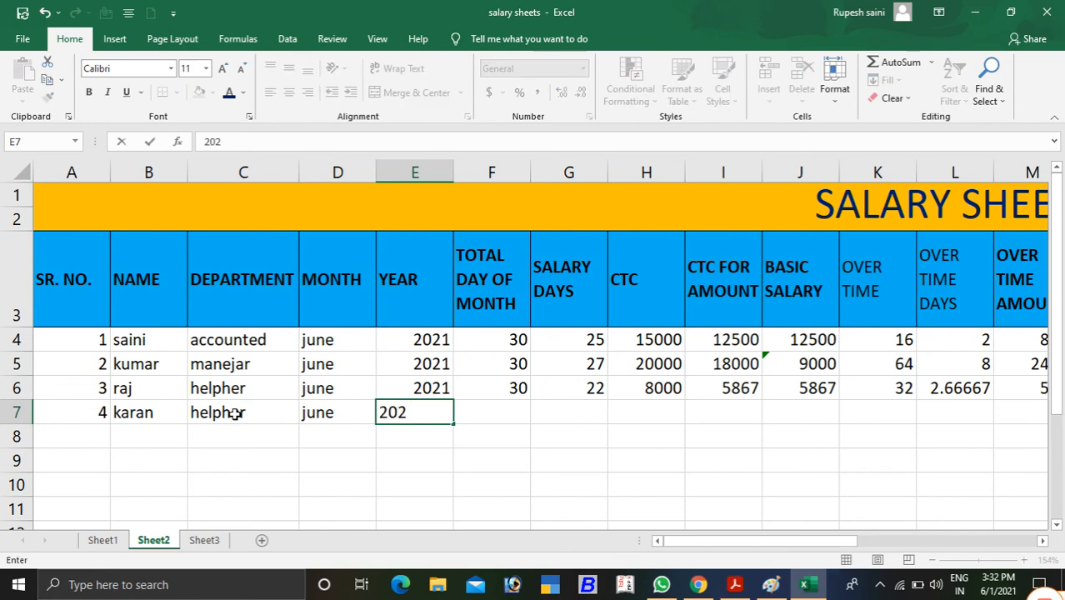
{"action": "type", "text": "1"}
{"action": "key", "text": "Tab"}
{"action": "type", "text": "30"}
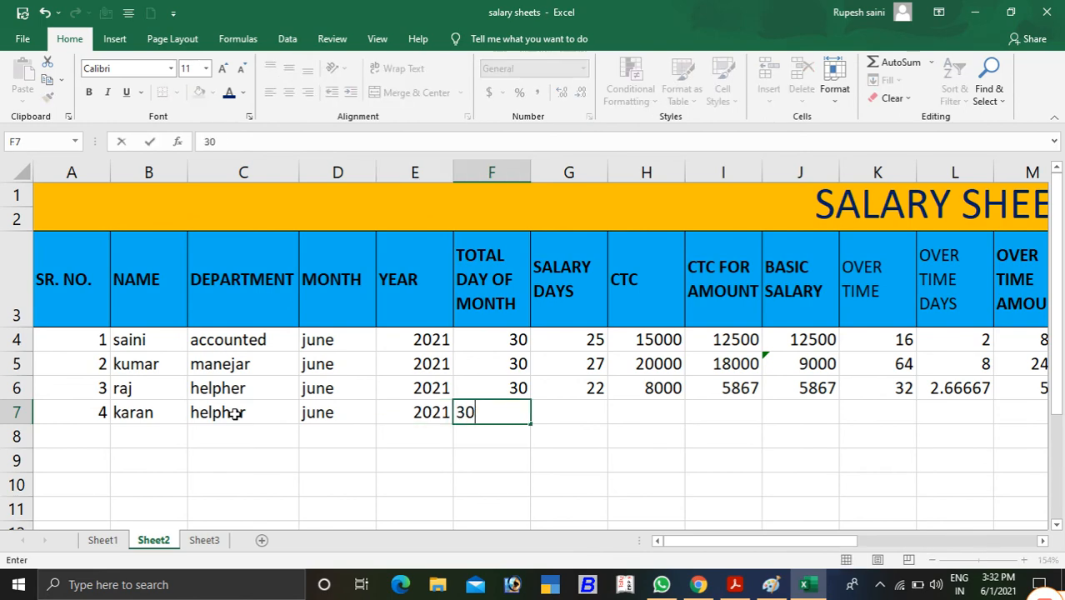
{"action": "key", "text": "Tab"}
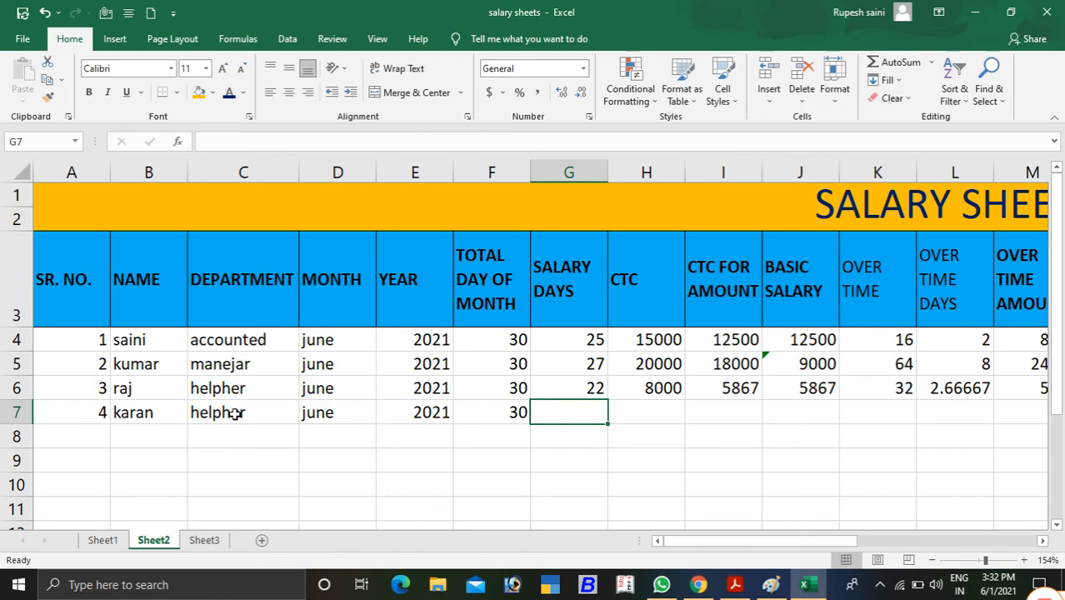
Enter 30 salary days in G7 and a CTC of 12000 in H7 for the fourth employee.
{"action": "type", "text": "30"}
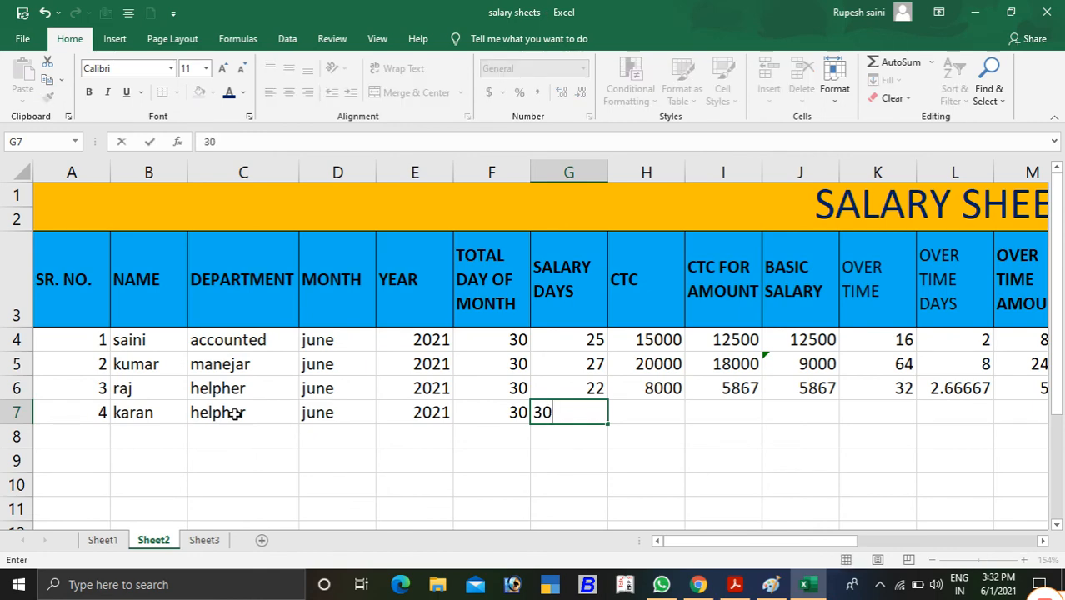
{"action": "key", "text": "Tab"}
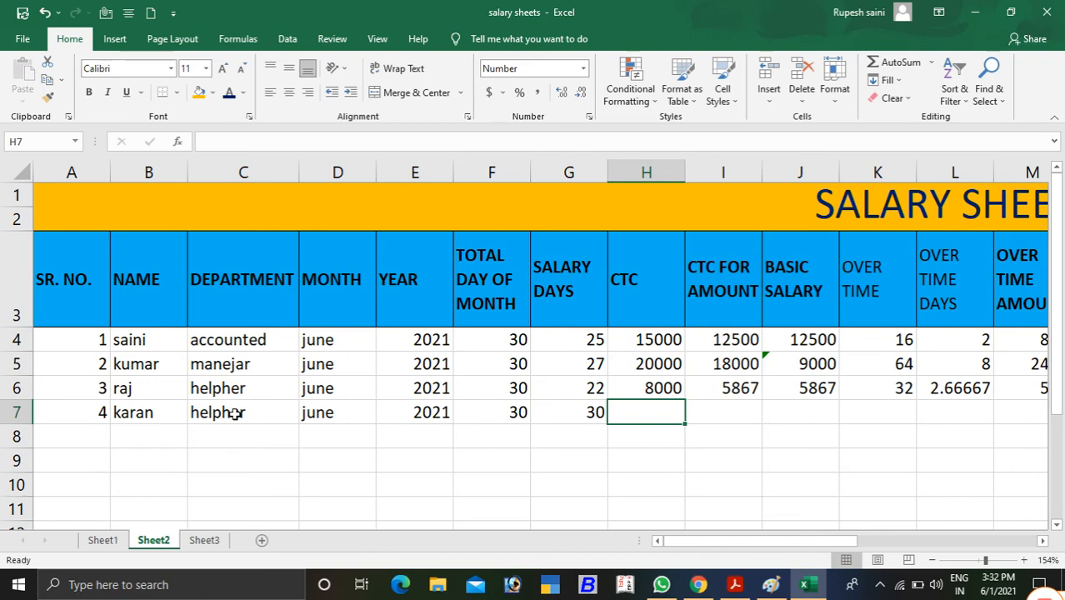
{"action": "type", "text": "12000"}
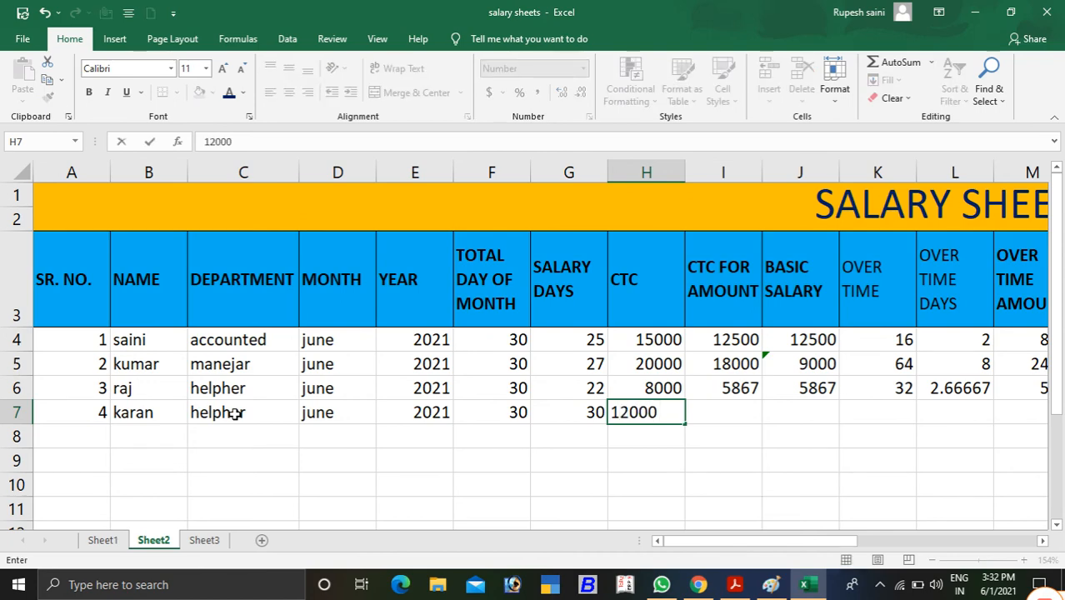
{"action": "key", "text": "Tab"}
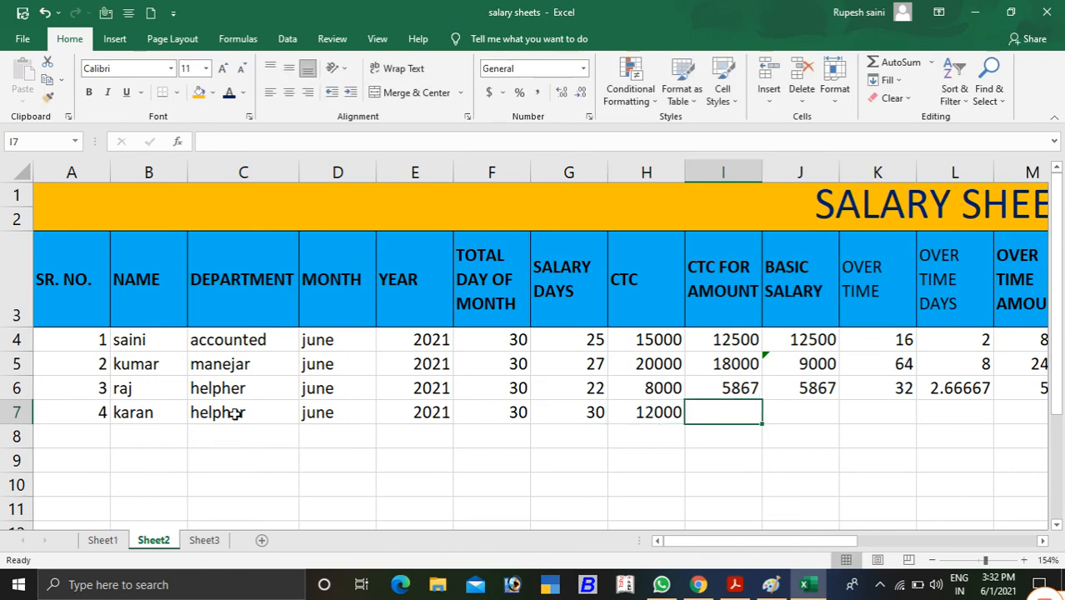
Calculate the fourth employee's CTC for amount in I7 with the formula =H7*G7/30.
{"action": "type", "text": "="}
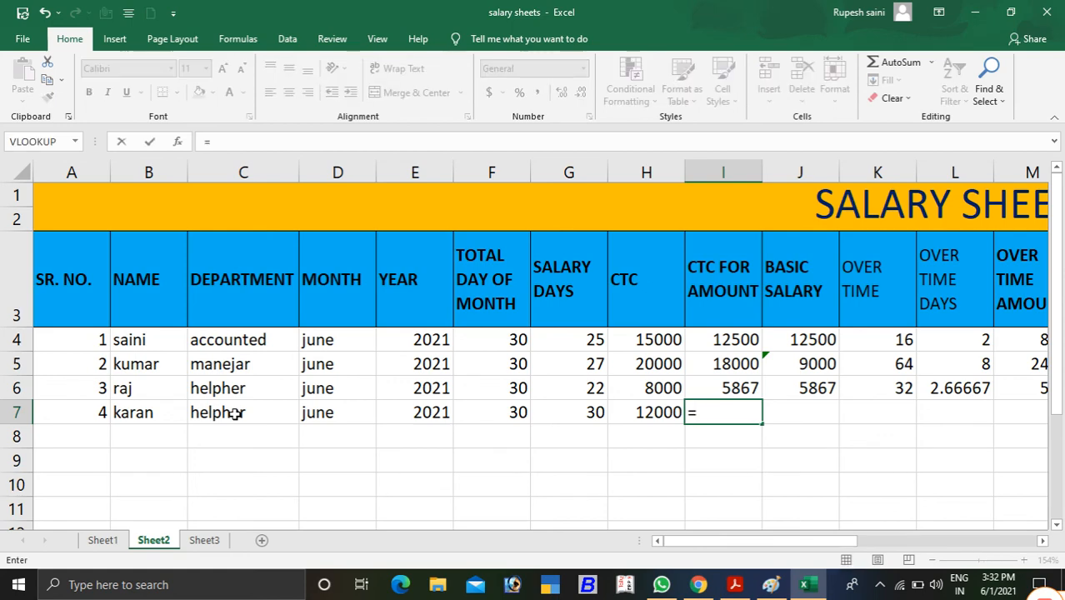
{"action": "key", "text": "Down"}
{"action": "key", "text": "Left"}
{"action": "key", "text": "Up"}
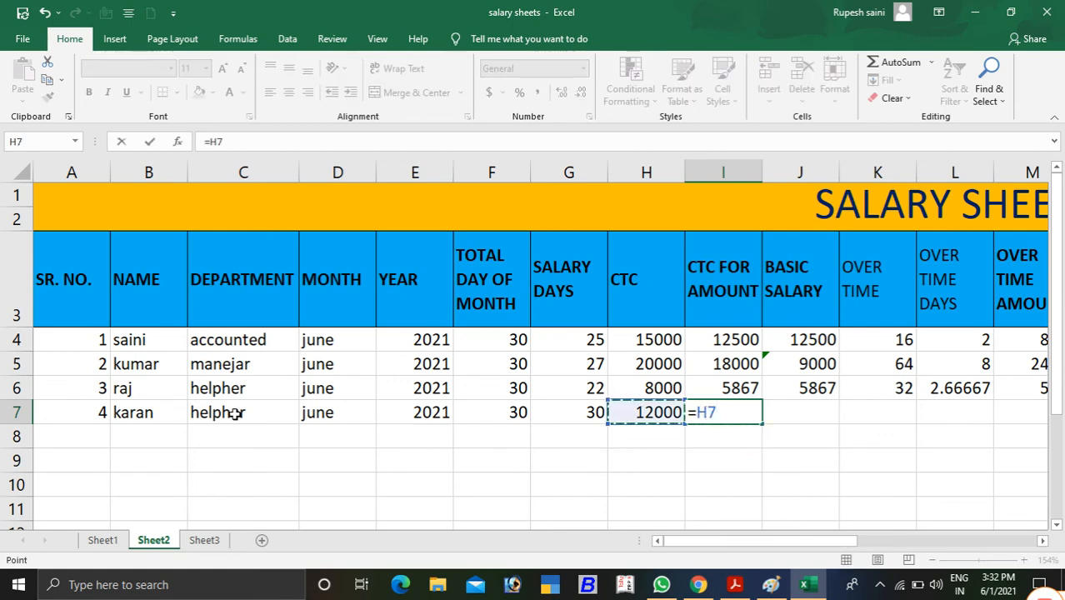
{"action": "type", "text": "*"}
{"action": "key", "text": "Left"}
{"action": "key", "text": "Left"}
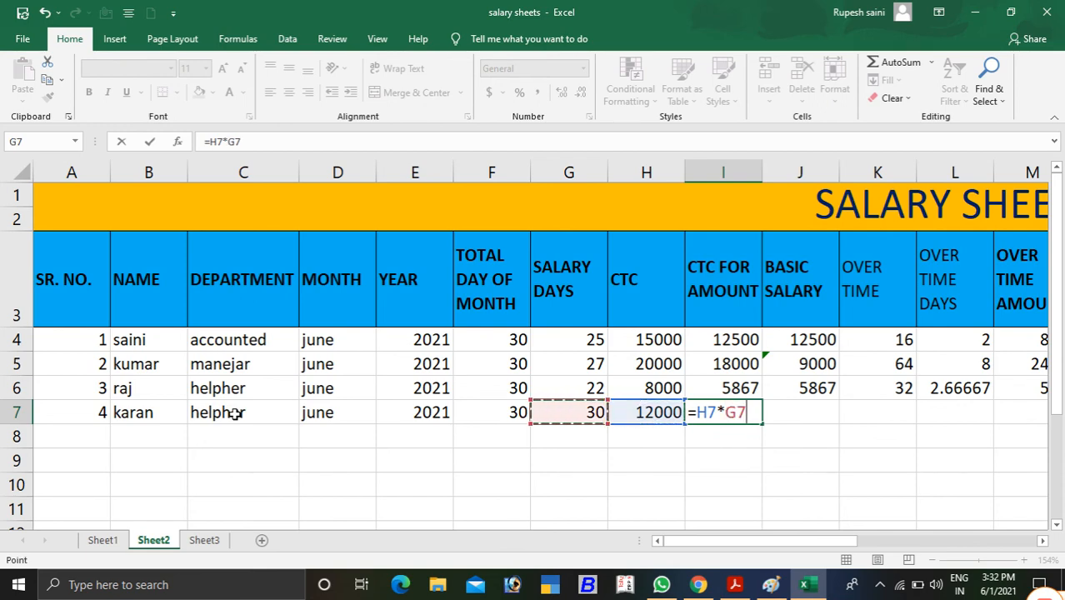
{"action": "type", "text": "/300"}
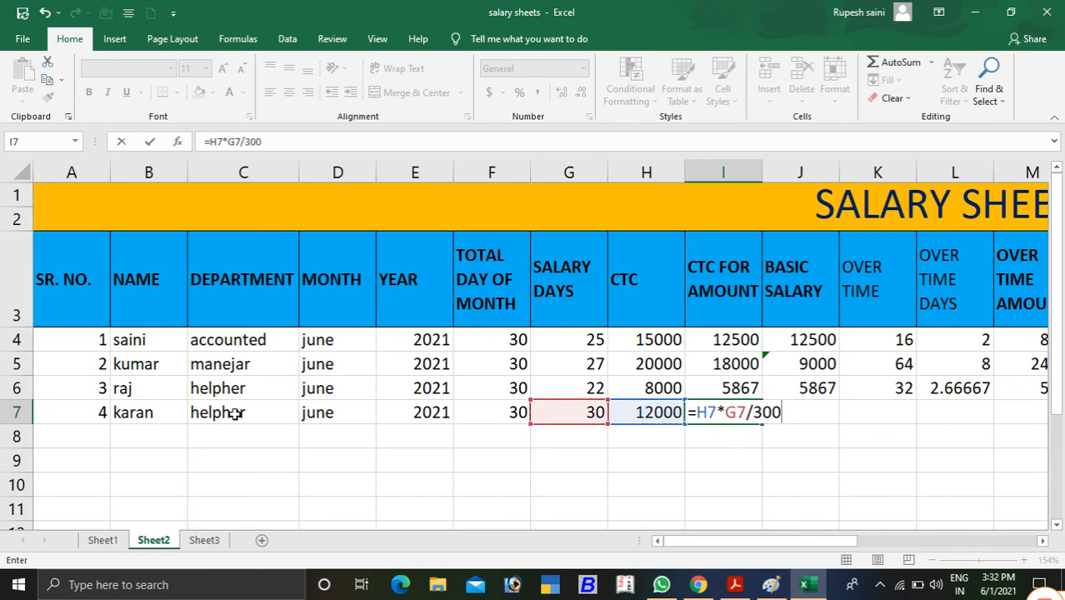
{"action": "key", "text": "BackSpace"}
{"action": "key", "text": "Return"}
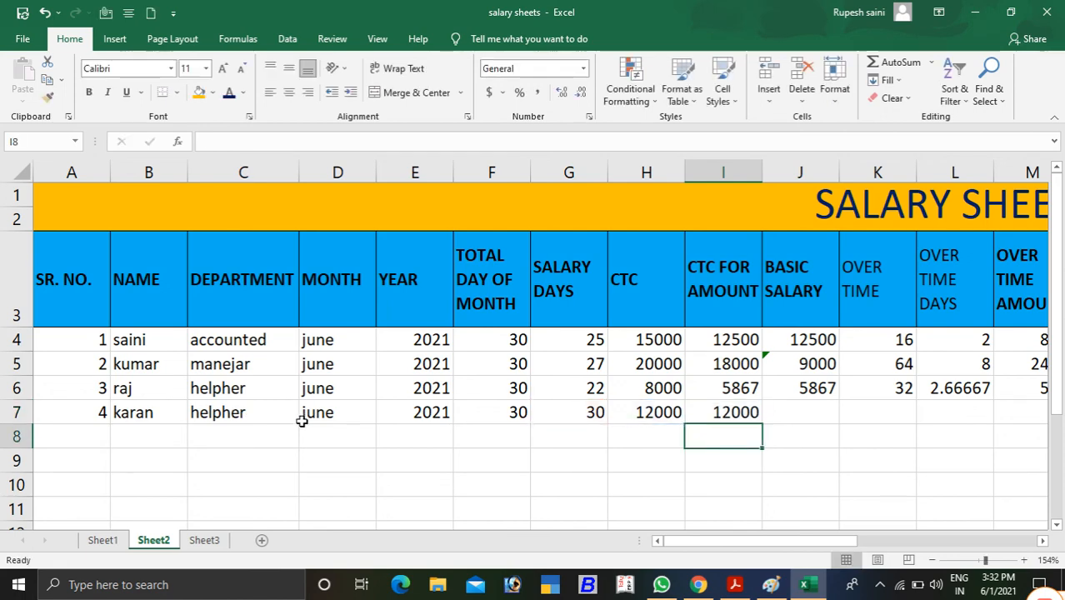
Calculate the fourth employee's basic salary in J7 as 100% of the CTC for amount with =I7*100%.
{"action": "left_click", "coordinate": [728, 412]}
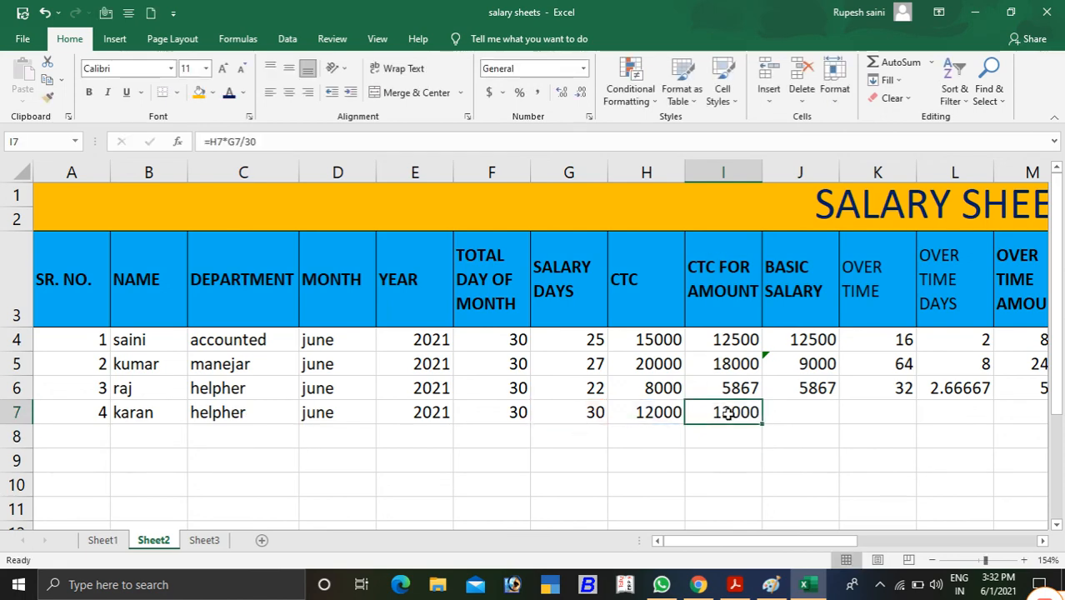
{"action": "key", "text": "Right"}
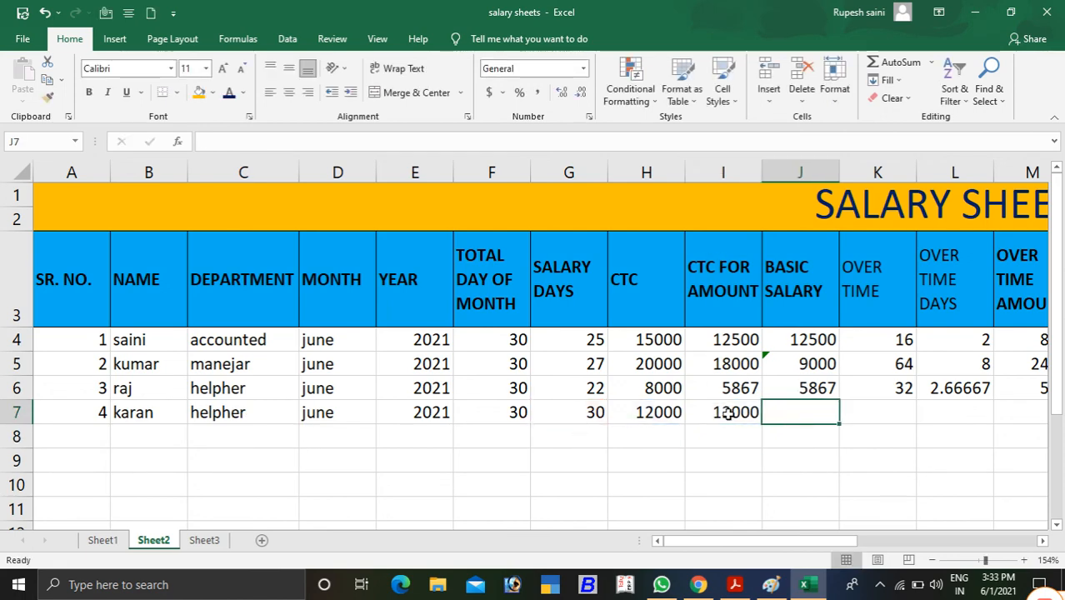
{"action": "type", "text": "="}
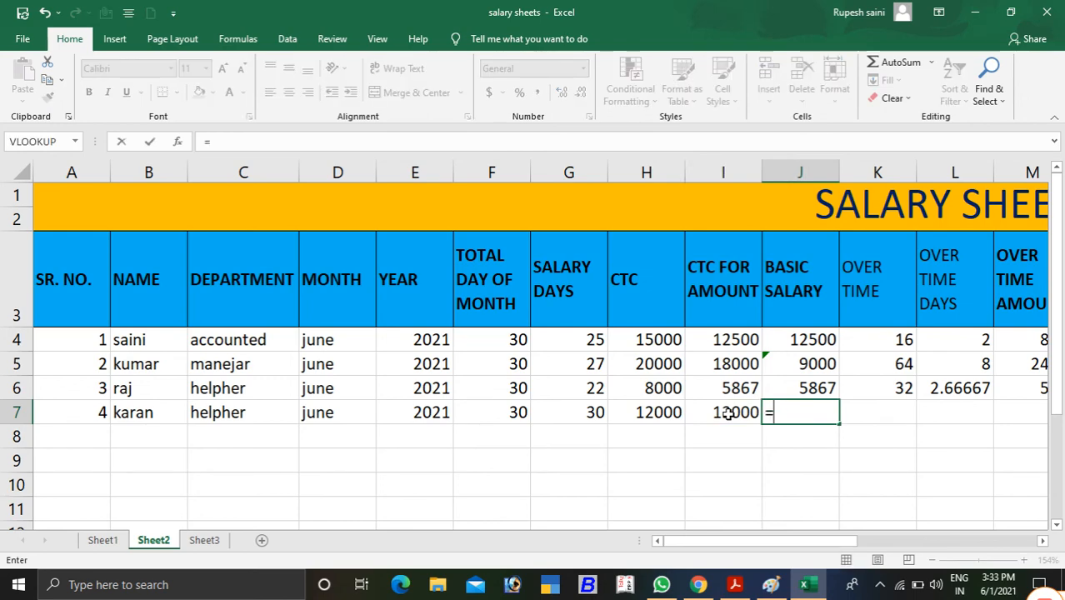
{"action": "left_click", "coordinate": [728, 412]}
{"action": "type", "text": "*1"}
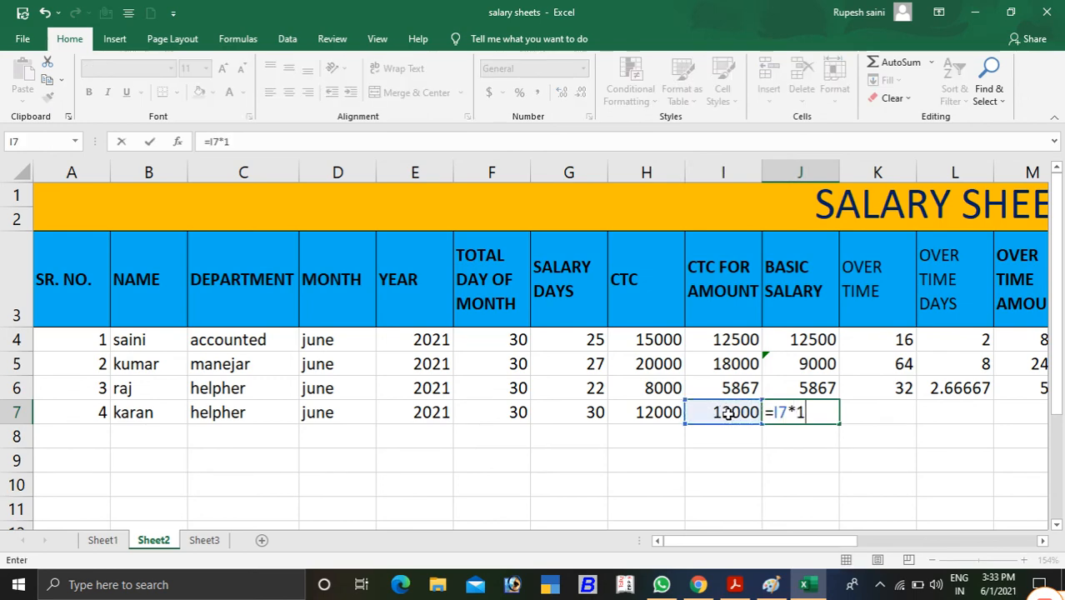
{"action": "type", "text": "00%"}
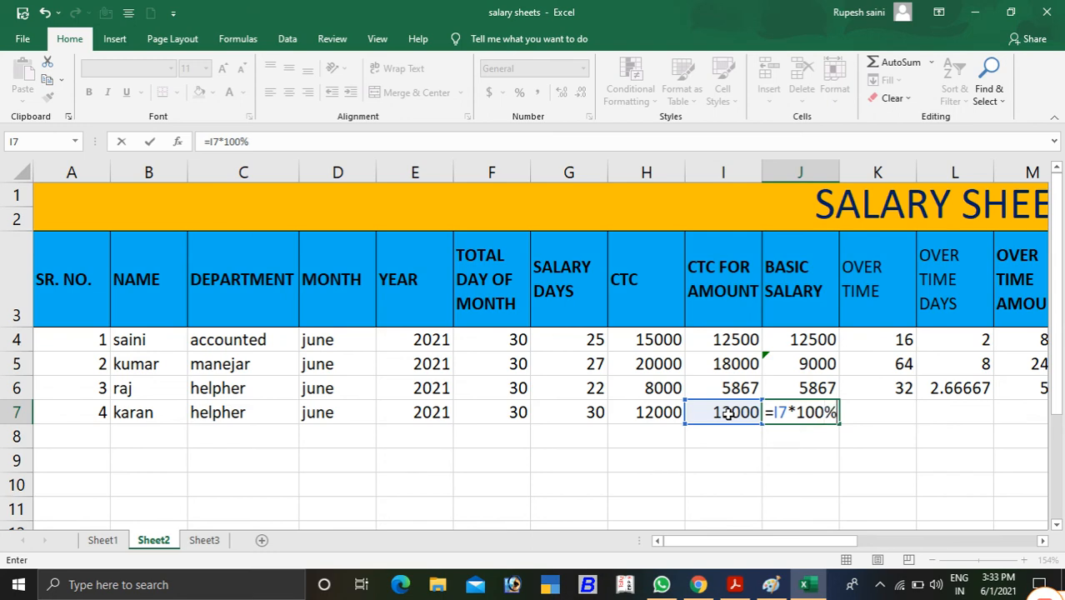
{"action": "key", "text": "Return"}
{"action": "left_click", "coordinate": [813, 410]}
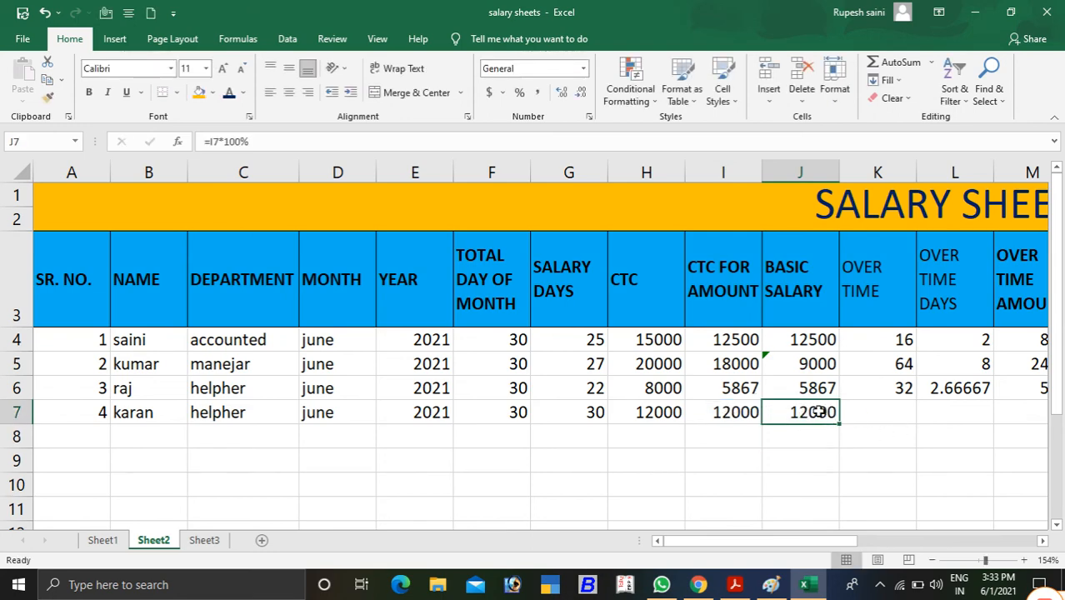
Enter a bonus of 2500 in Q7 for the fourth employee, leaving the overtime and allowance cells empty.
{"action": "left_click", "coordinate": [858, 413]}
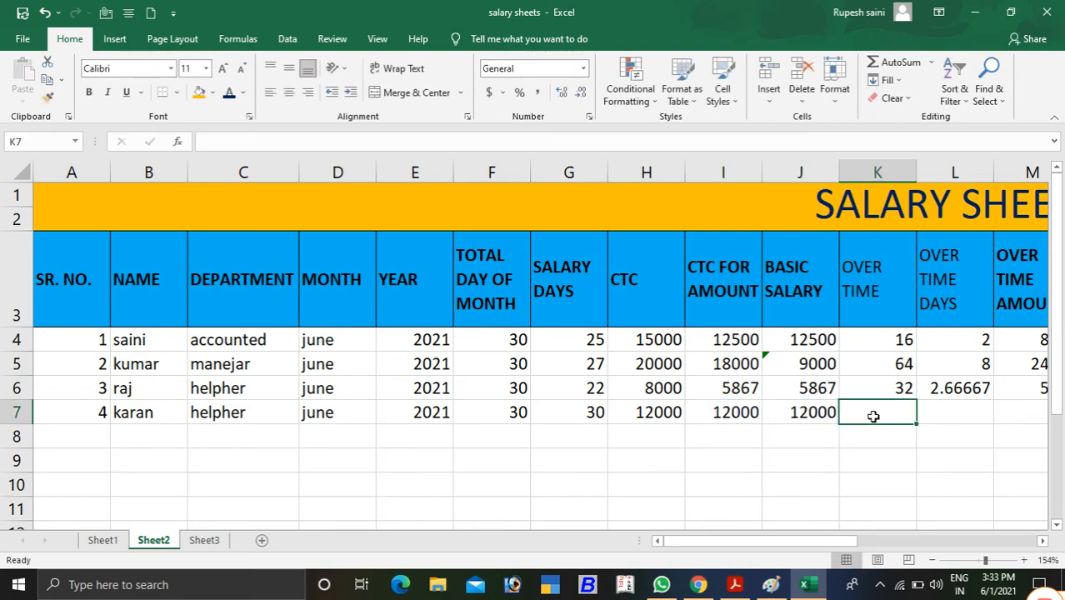
{"action": "left_click_drag", "start_coordinate": [812, 543], "coordinate": [968, 524]}
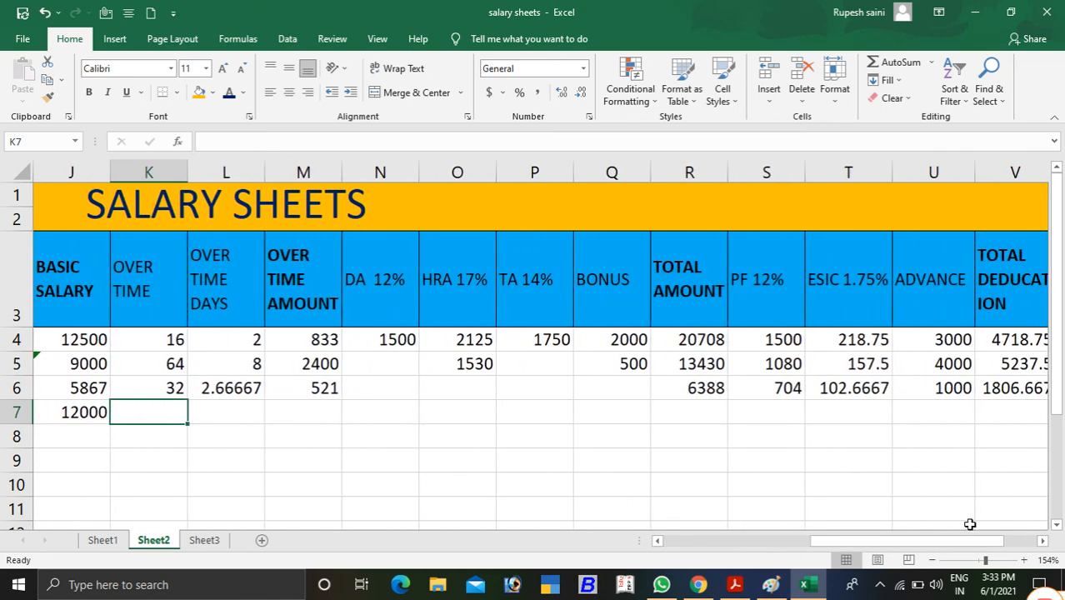
{"action": "left_click", "coordinate": [622, 413]}
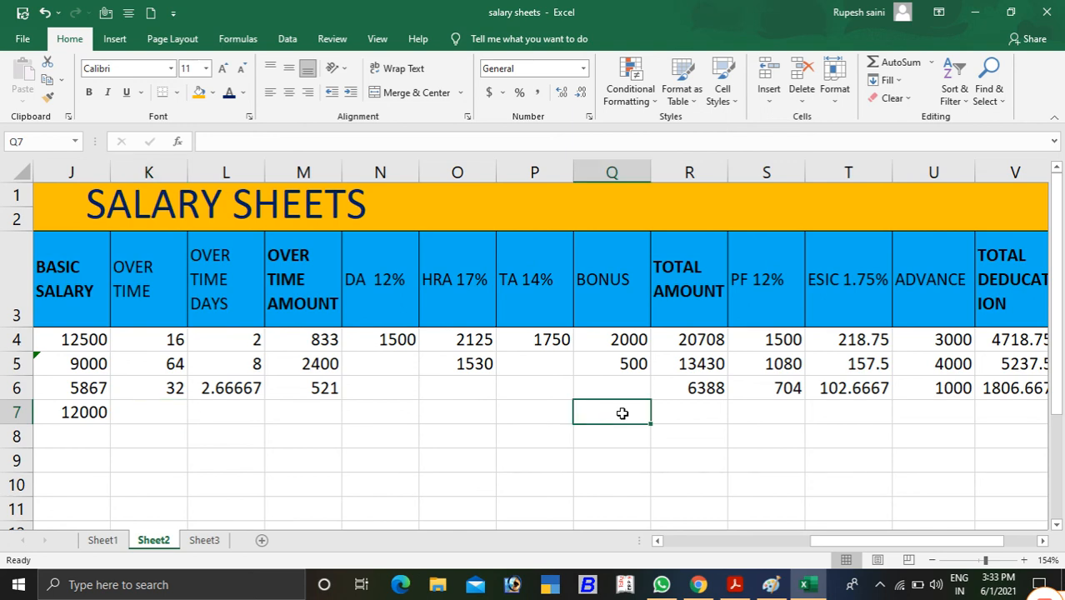
{"action": "type", "text": "25000"}
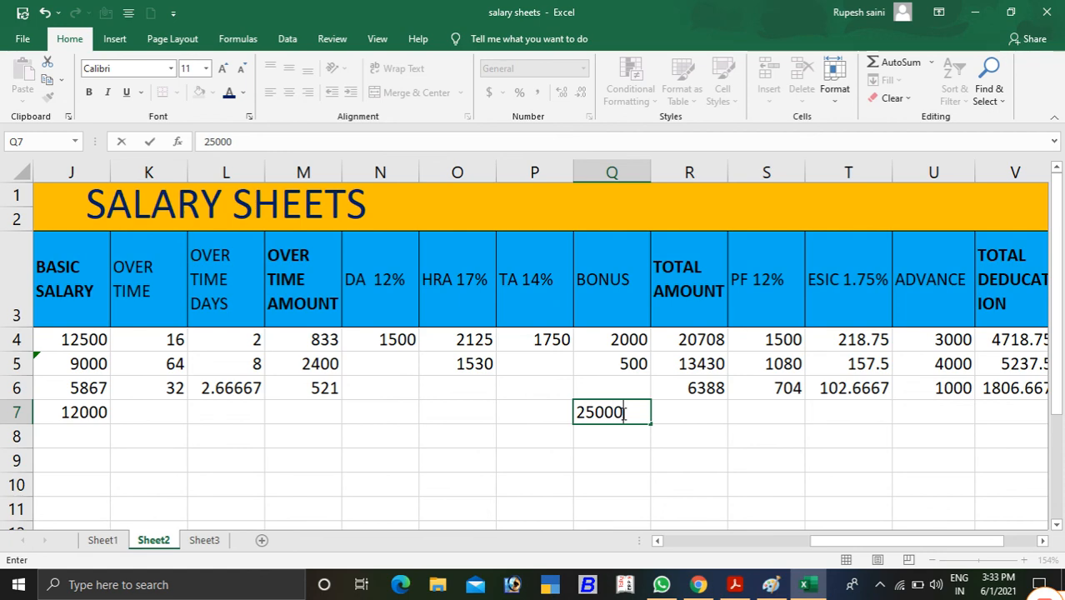
Total the fourth employee's earnings in R7 from basic salary through bonus with =SUM(J7:Q7).
{"action": "left_click", "coordinate": [714, 417]}
{"action": "type", "text": "="}
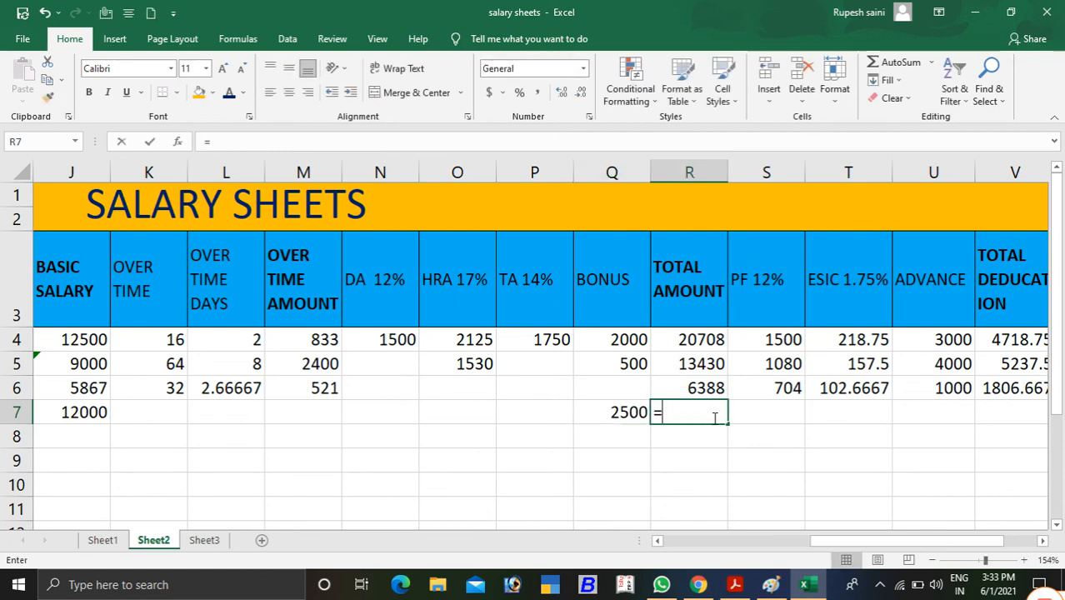
{"action": "type", "text": "sum("}
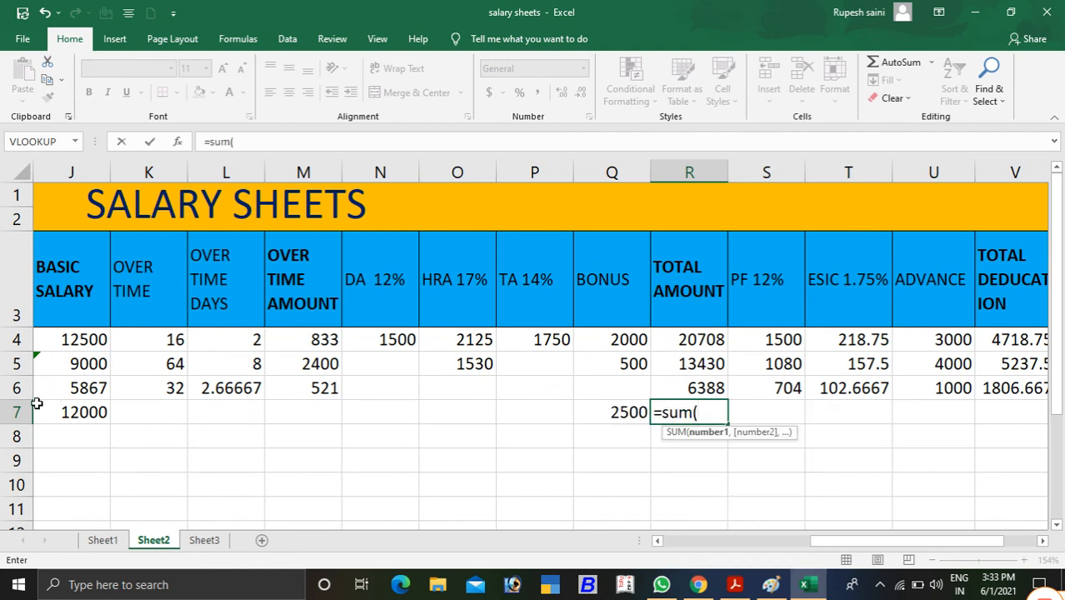
{"action": "left_click_drag", "start_coordinate": [75, 414], "coordinate": [649, 414]}
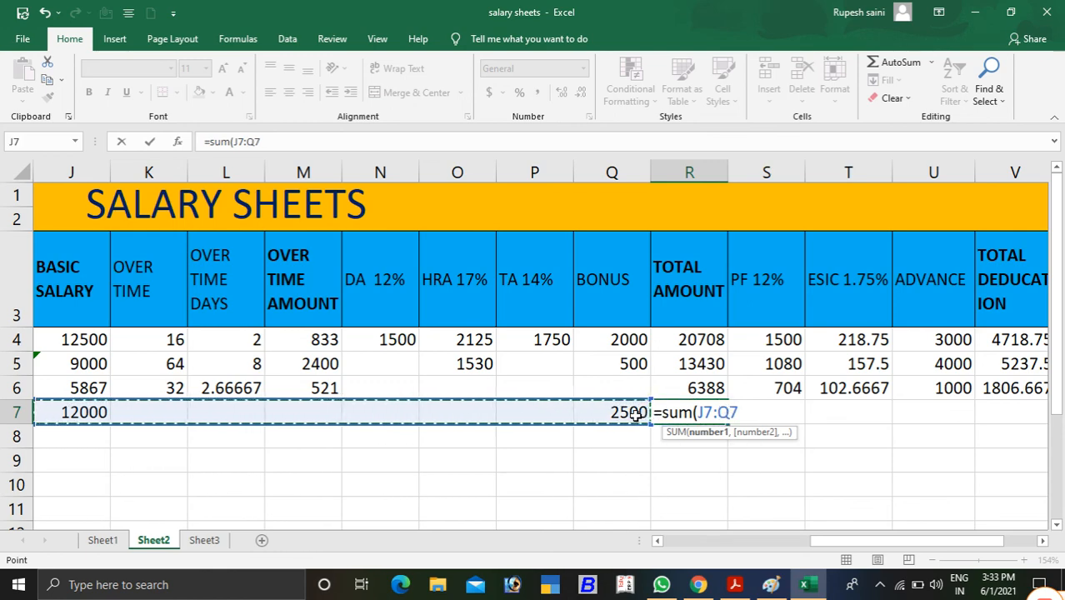
{"action": "type", "text": ")"}
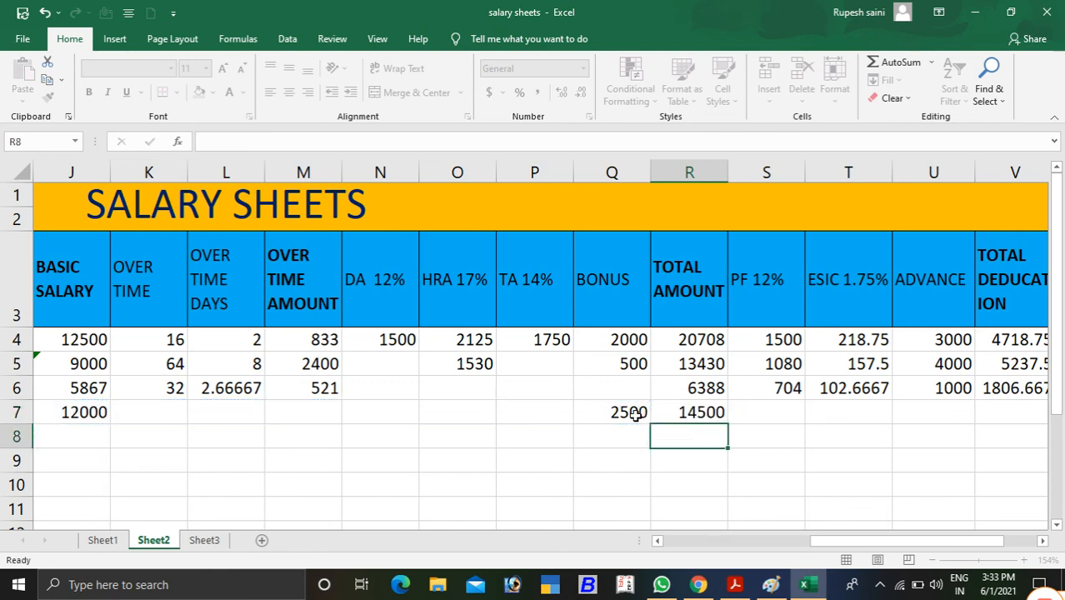
{"action": "key", "text": "Return"}
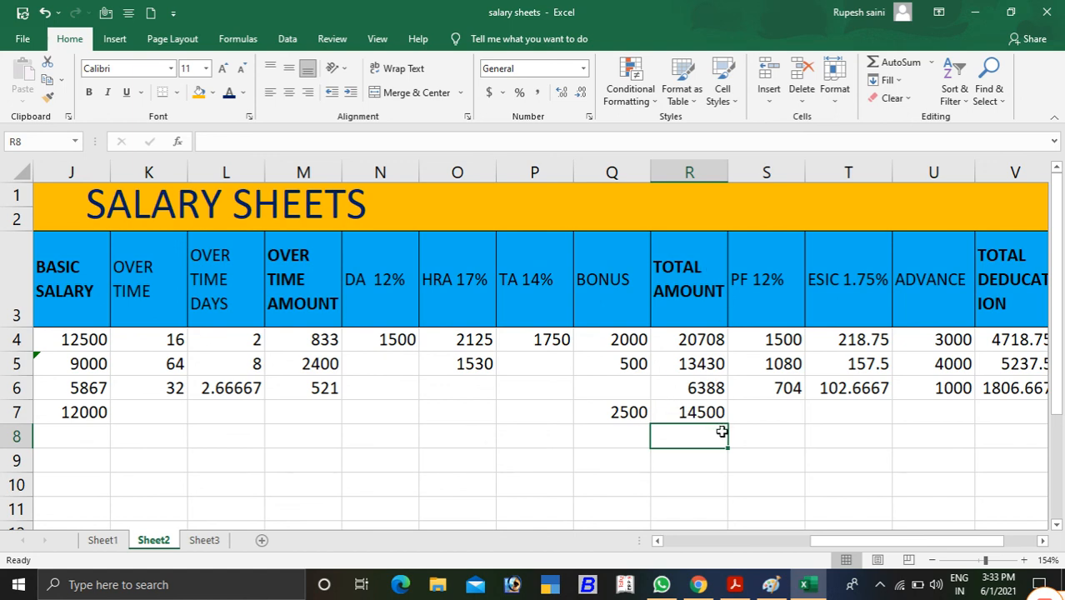
Calculate the fourth employee's PF in S7 as 12% of basic salary with =J7*12%.
{"action": "left_click", "coordinate": [784, 417]}
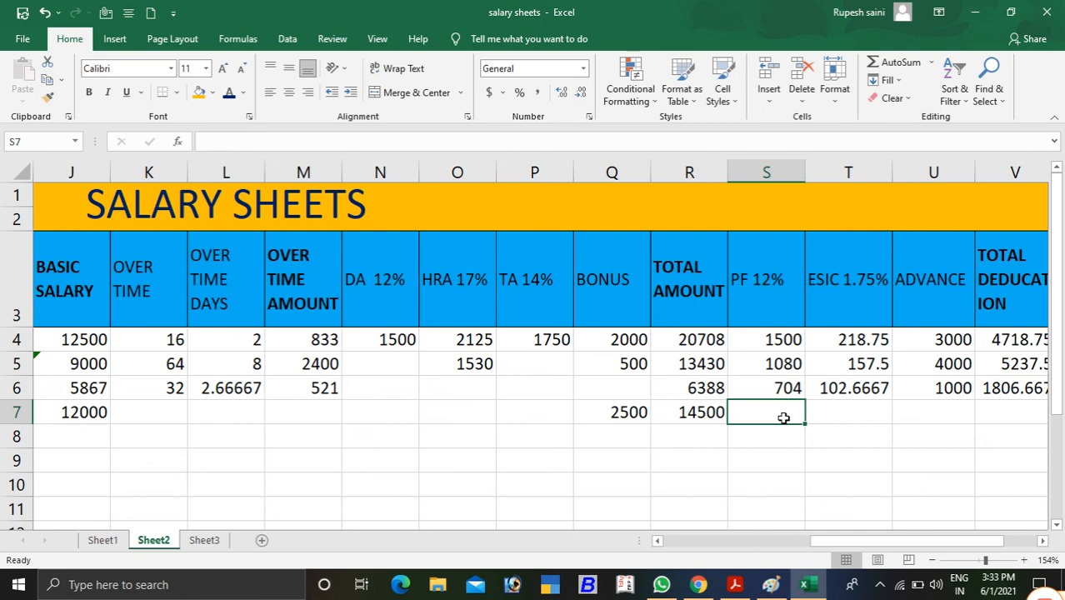
{"action": "type", "text": "="}
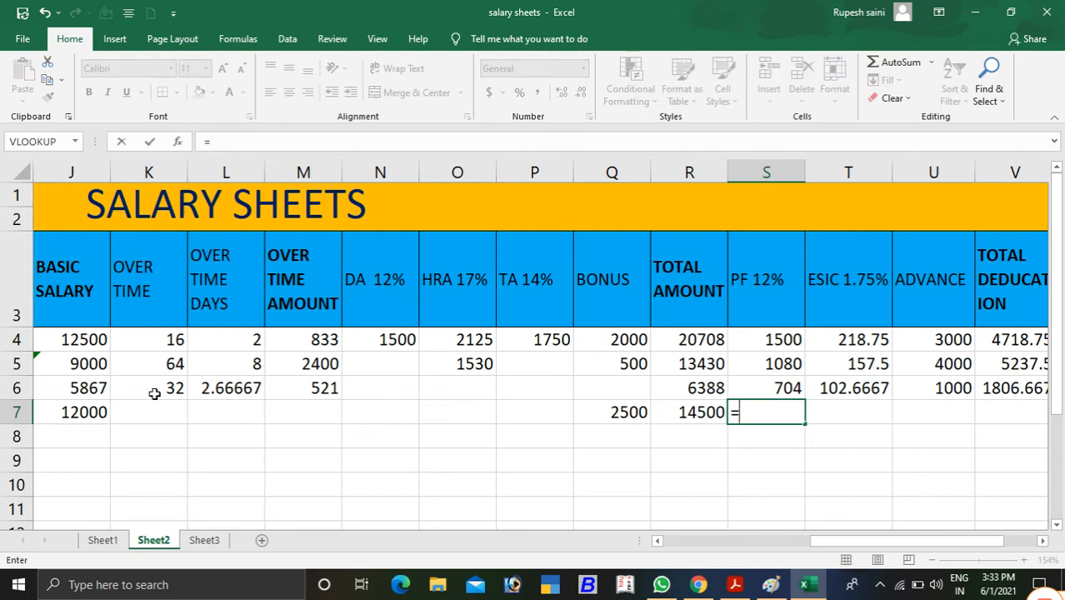
{"action": "left_click", "coordinate": [98, 416]}
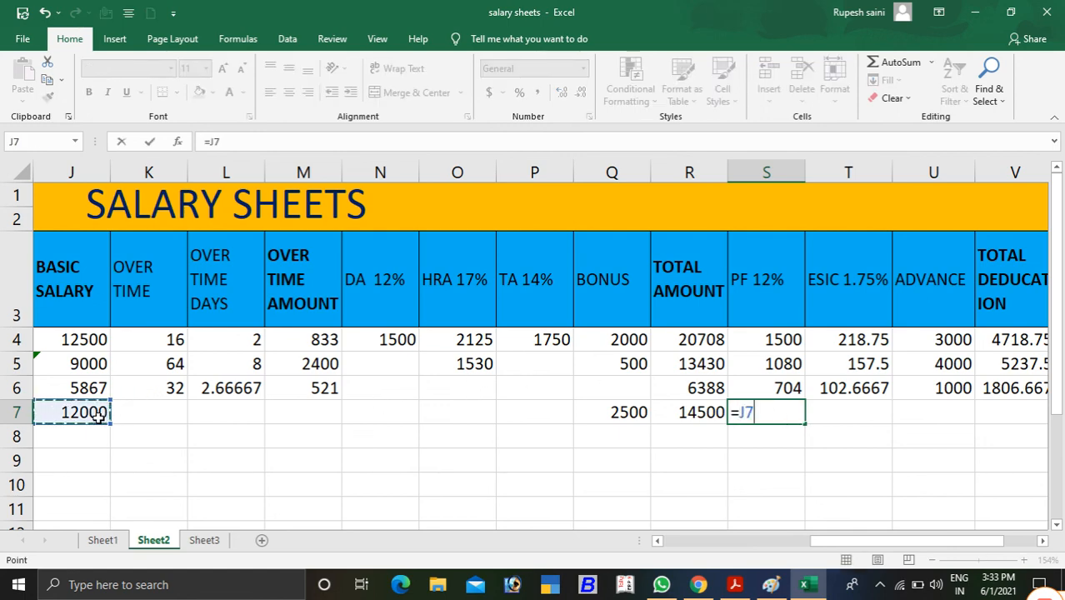
{"action": "type", "text": "*12%"}
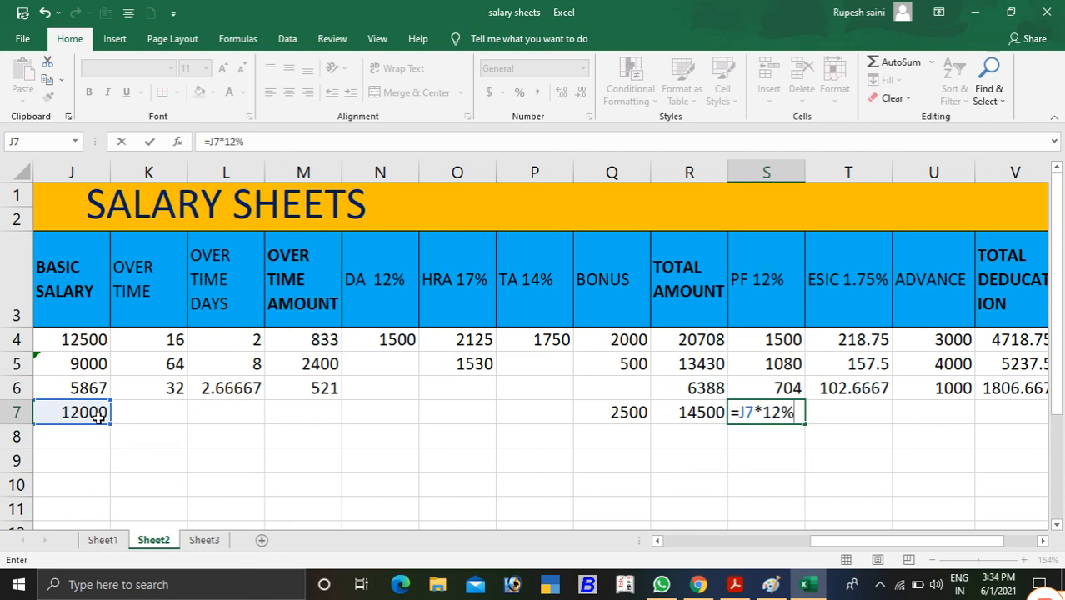
{"action": "key", "text": "Return"}
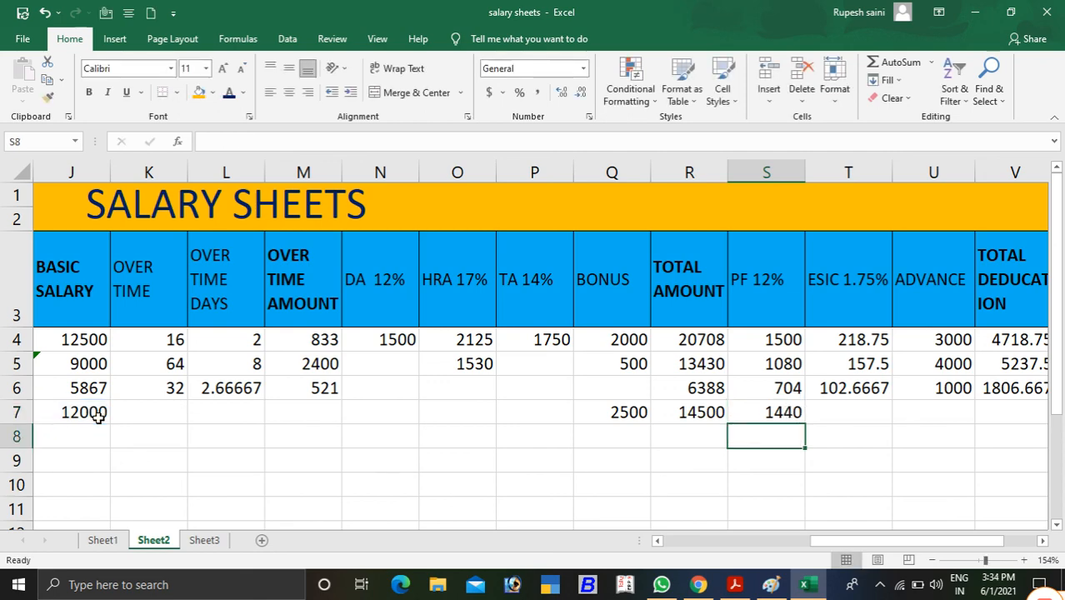
Calculate the fourth employee's ESIC in T7 as 1.75% of basic salary with =J7*1.75%.
{"action": "left_click", "coordinate": [866, 414]}
{"action": "type", "text": "="}
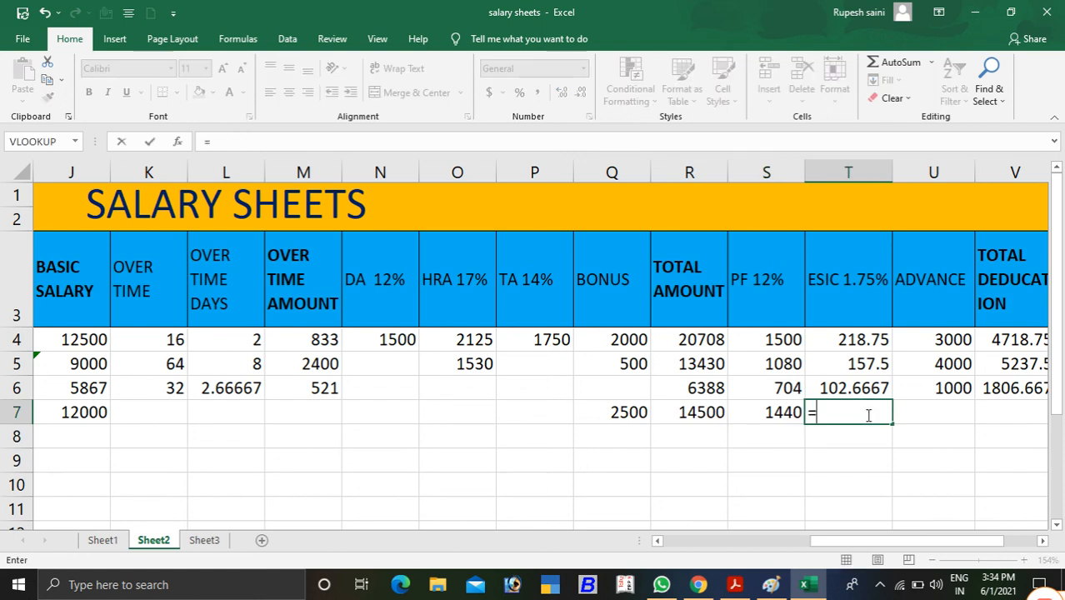
{"action": "left_click", "coordinate": [88, 412]}
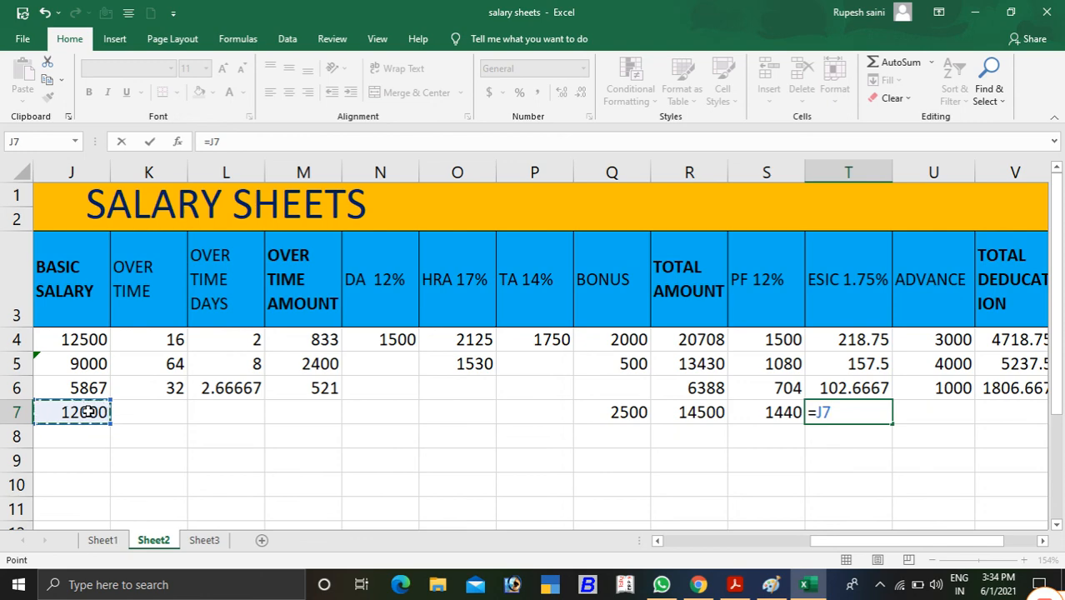
{"action": "type", "text": "*"}
{"action": "type", "text": "1/"}
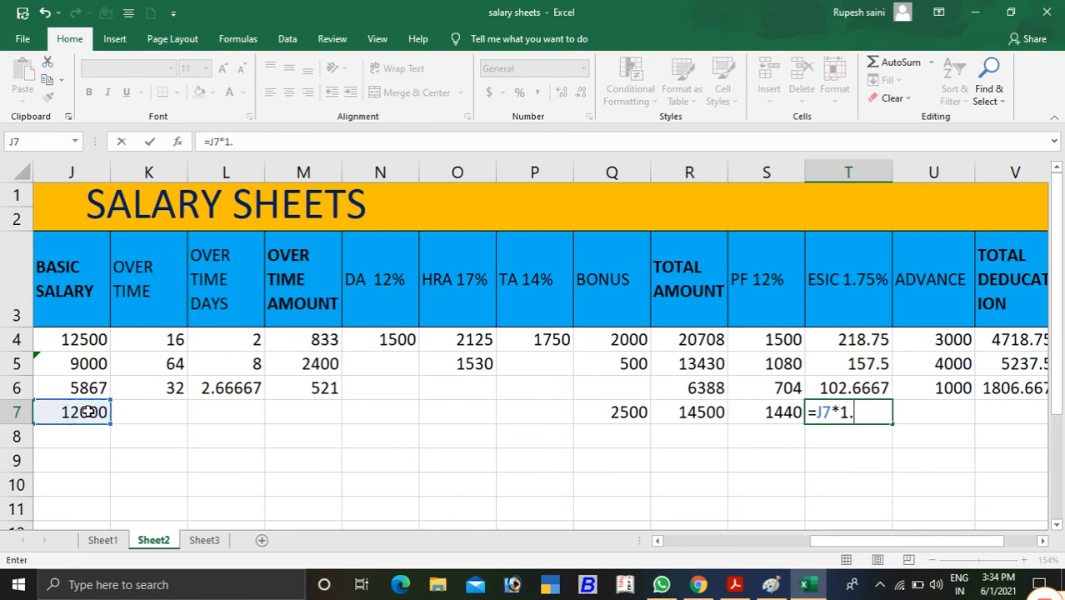
{"action": "type", "text": "75%"}
{"action": "key", "text": "Return"}
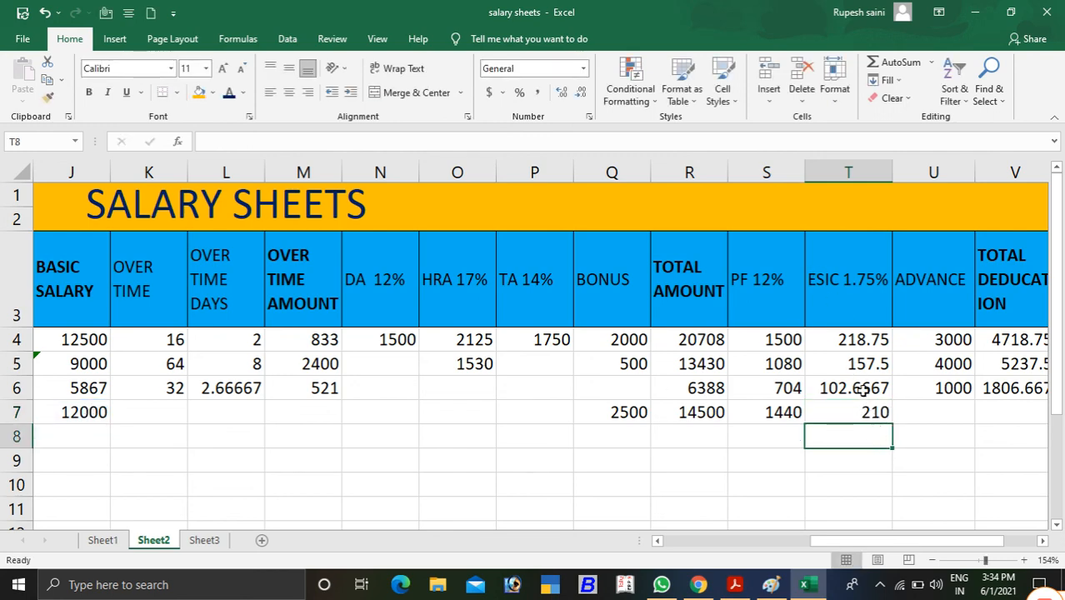
Enter an advance of 5000 in U7 and total the fourth employee's deductions in V7 with =SUM(S7:U7).
{"action": "left_click", "coordinate": [924, 416]}
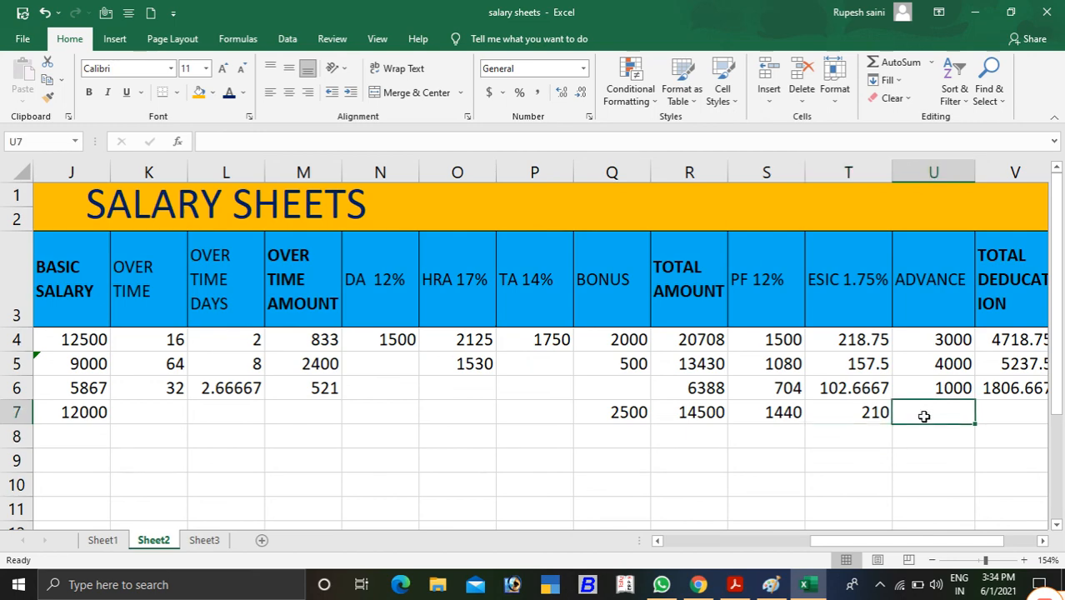
{"action": "type", "text": "5000"}
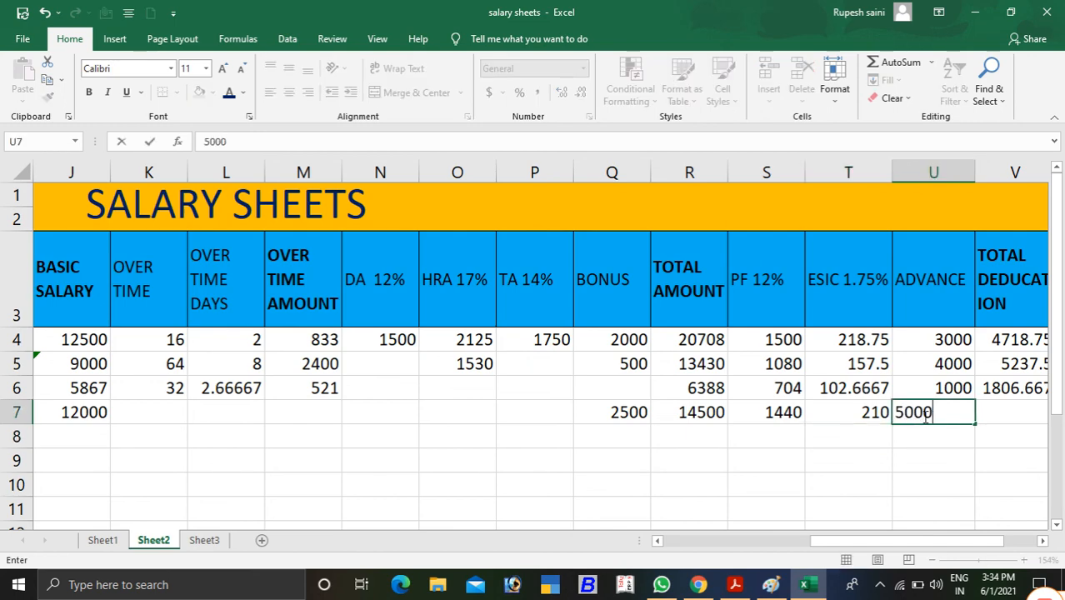
{"action": "left_click", "coordinate": [1009, 419]}
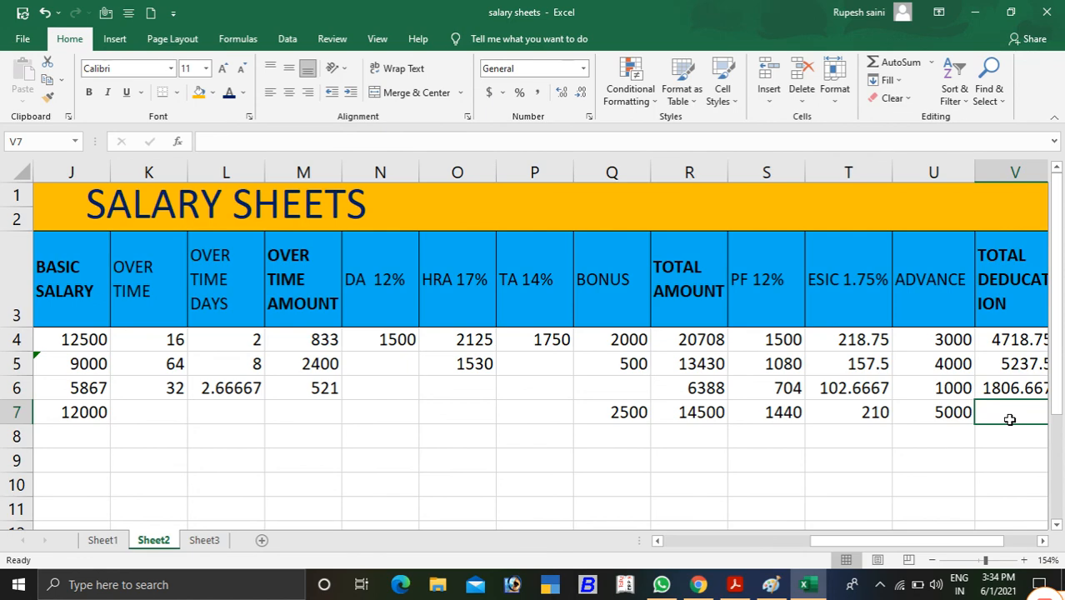
{"action": "type", "text": "=sum"}
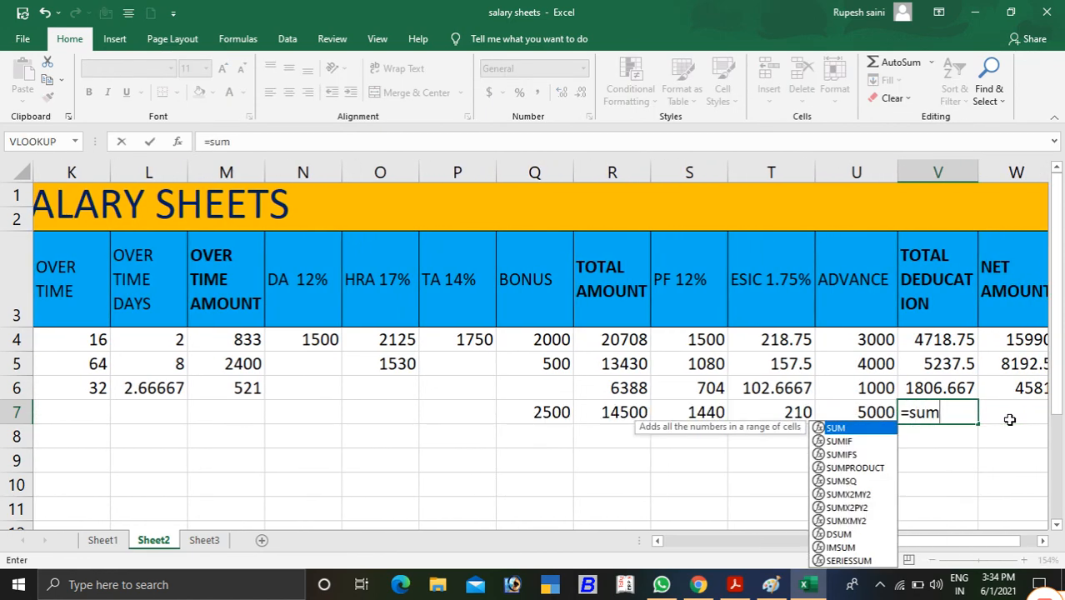
{"action": "type", "text": "("}
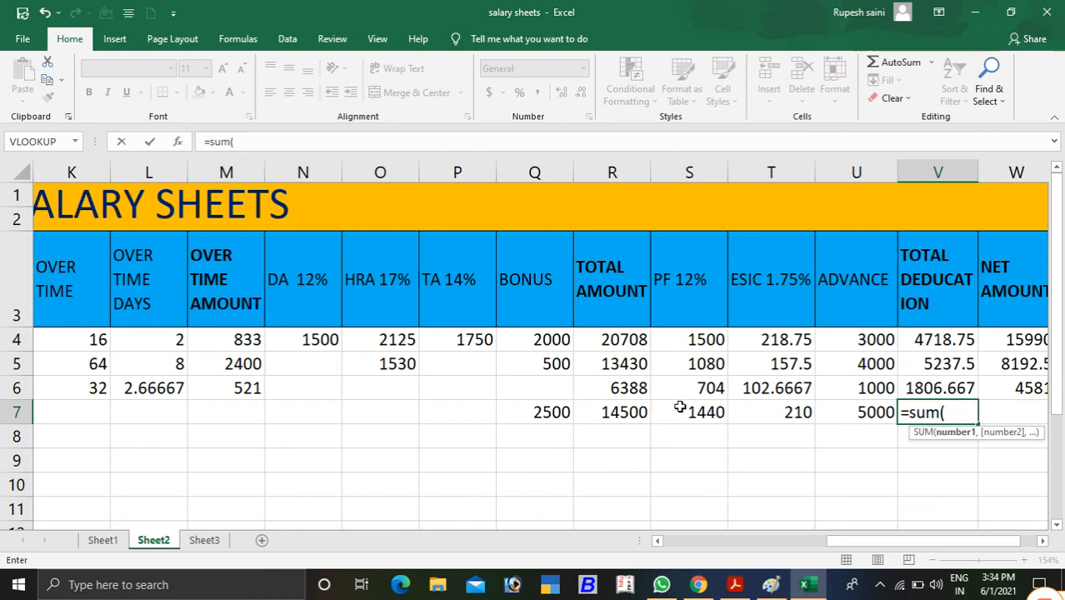
{"action": "left_click_drag", "start_coordinate": [680, 407], "coordinate": [852, 412]}
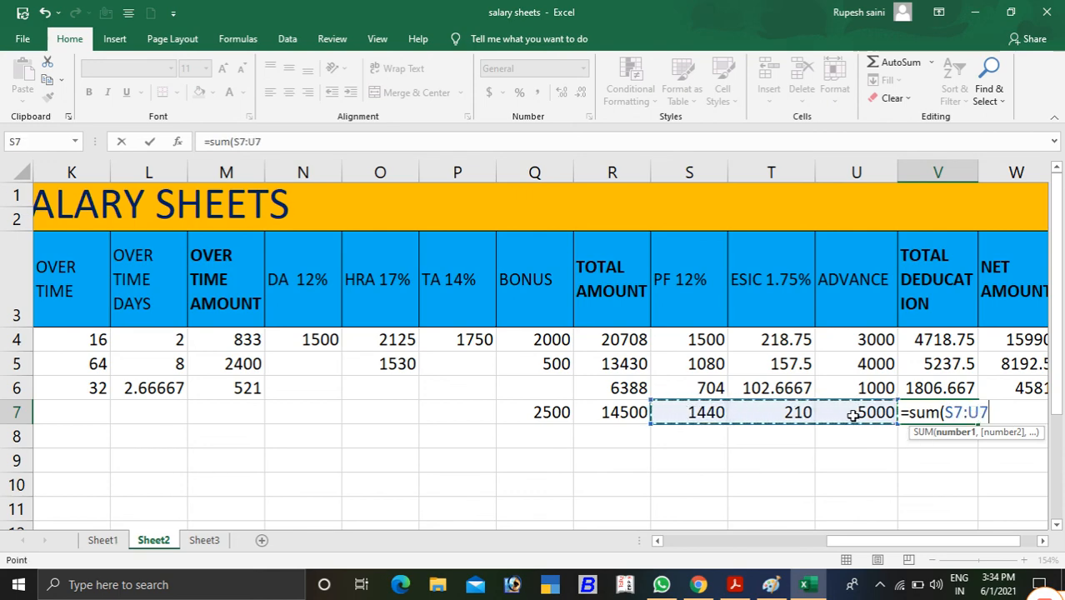
{"action": "type", "text": ")"}
{"action": "key", "text": "Return"}
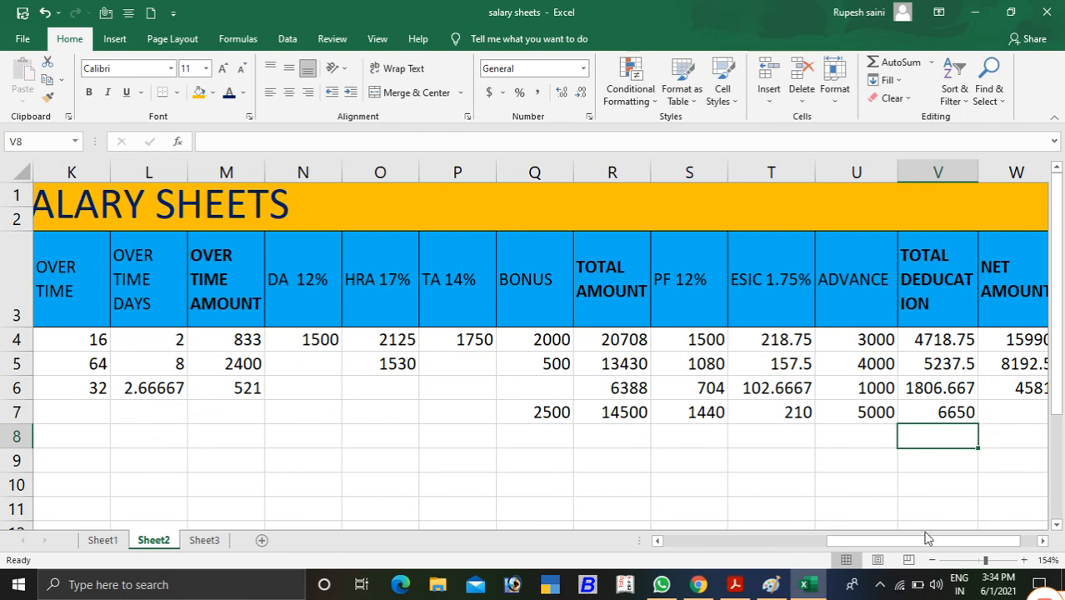
Calculate the fourth employee's net amount in W7 by subtracting total deductions from total amount with =R7-V7.
{"action": "left_click", "coordinate": [1023, 414]}
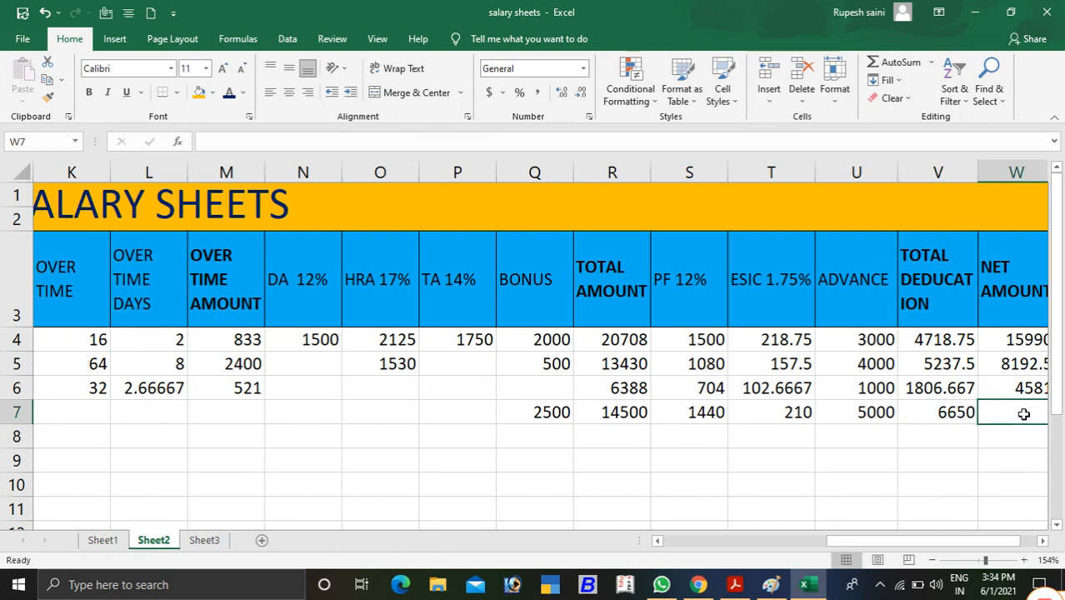
{"action": "type", "text": "="}
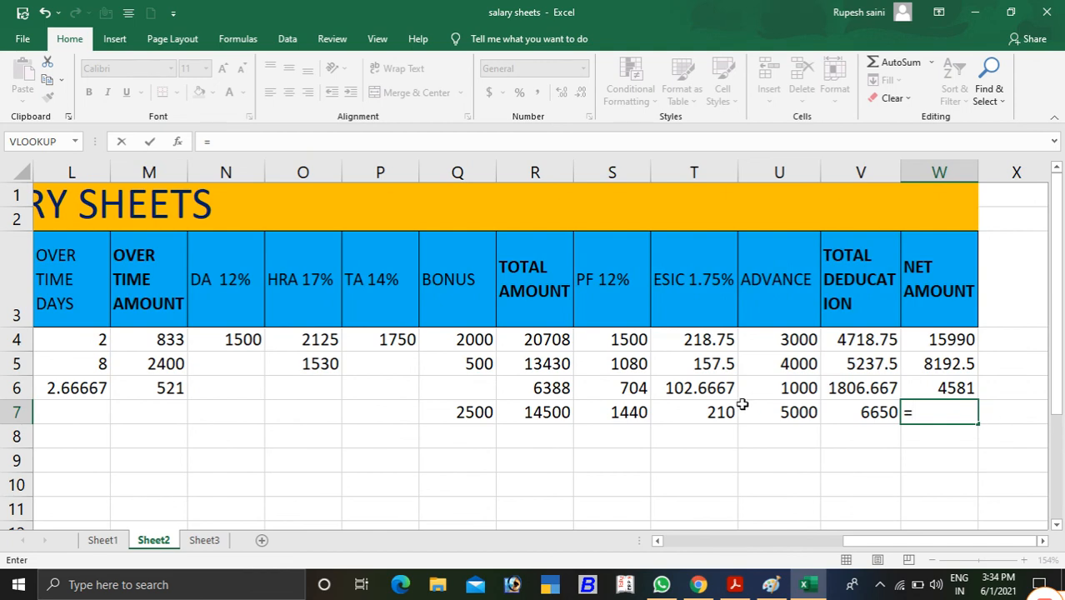
{"action": "left_click", "coordinate": [561, 416]}
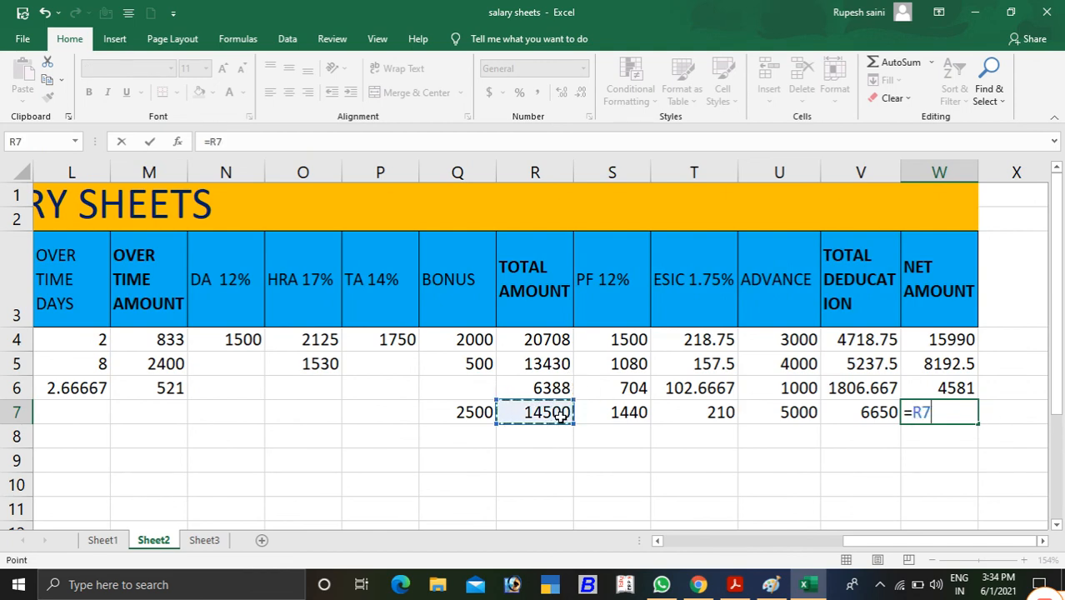
{"action": "type", "text": "-"}
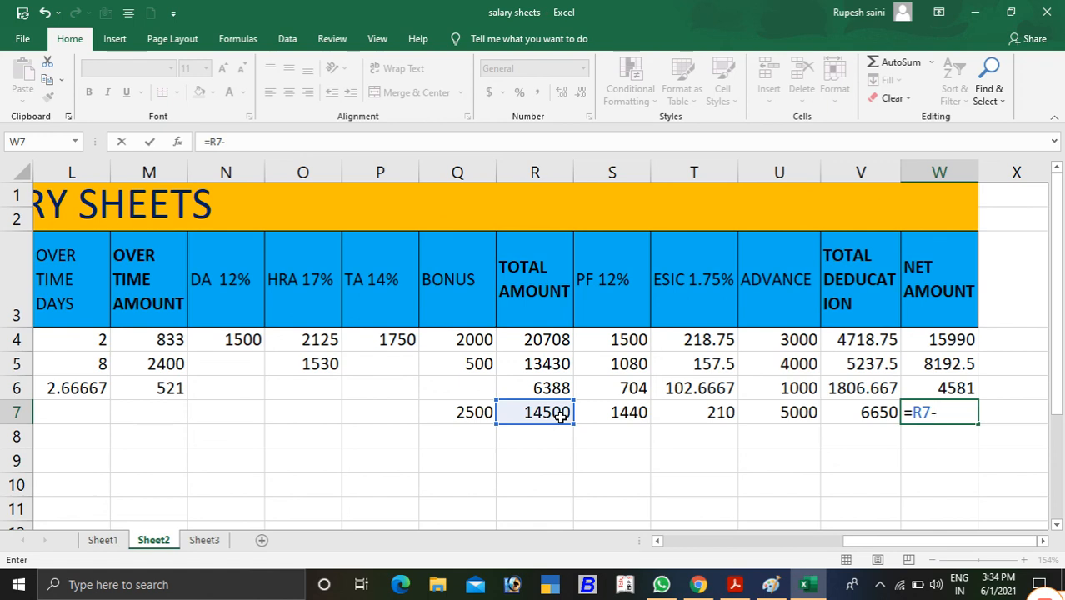
{"action": "left_click", "coordinate": [878, 412]}
{"action": "key", "text": "Return"}
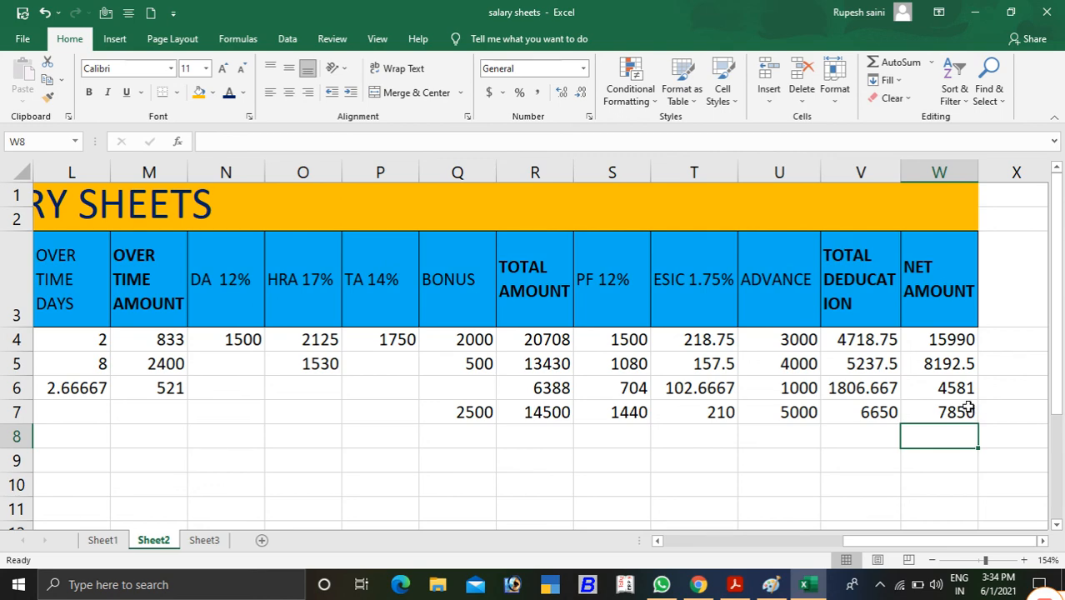
{"action": "left_click", "coordinate": [966, 408]}
Apply thick outside borders around the four employee records in A4:W7.
{"action": "left_click_drag", "start_coordinate": [903, 541], "coordinate": [718, 563]}
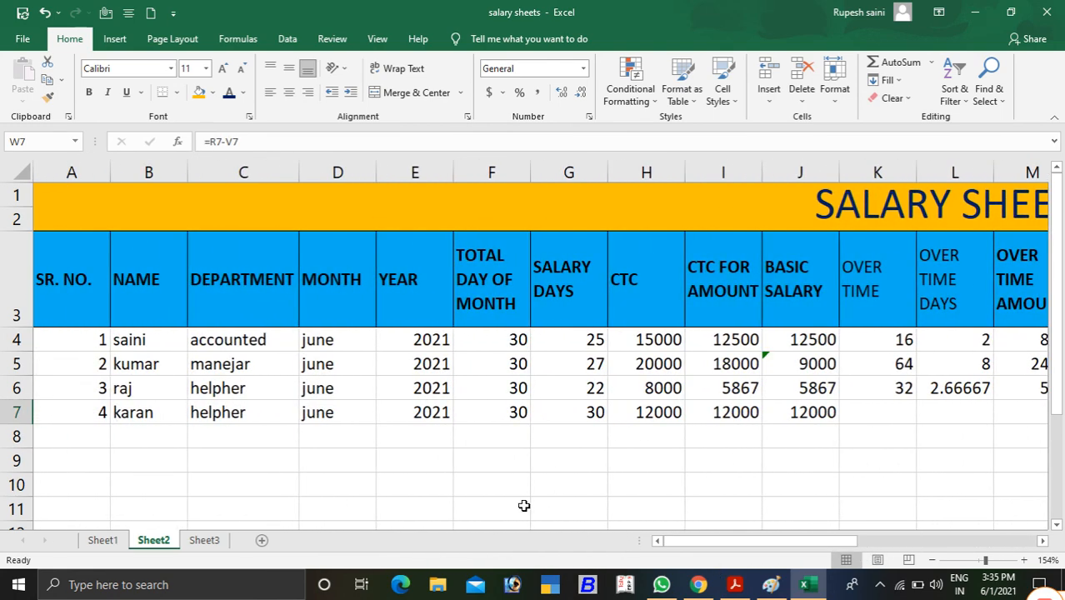
{"action": "left_click_drag", "start_coordinate": [869, 543], "coordinate": [704, 524]}
{"action": "left_click", "coordinate": [63, 338]}
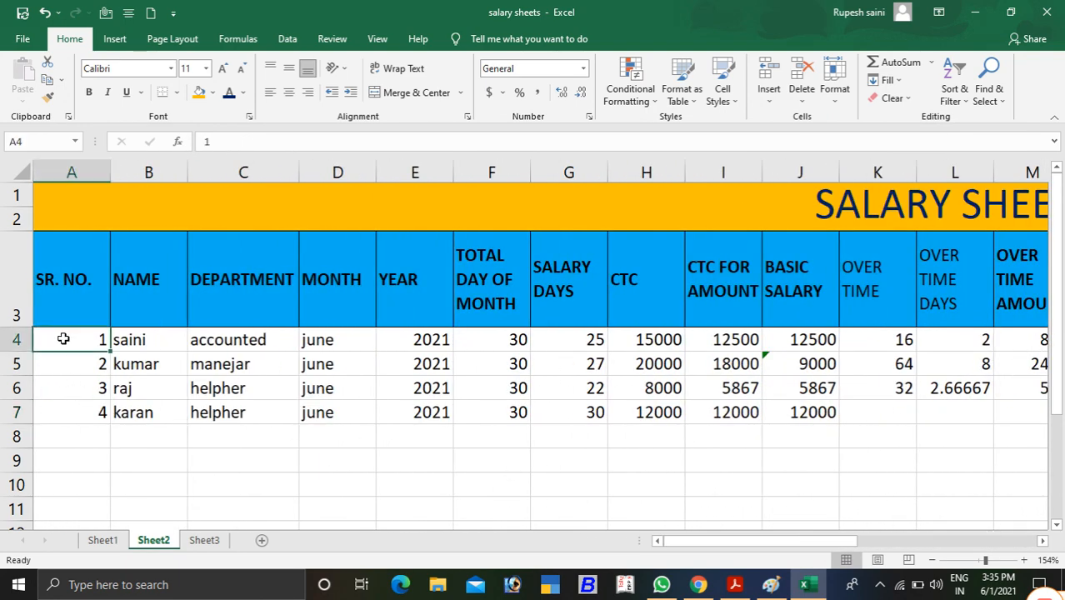
{"action": "left_click_drag", "start_coordinate": [63, 338], "coordinate": [871, 411]}
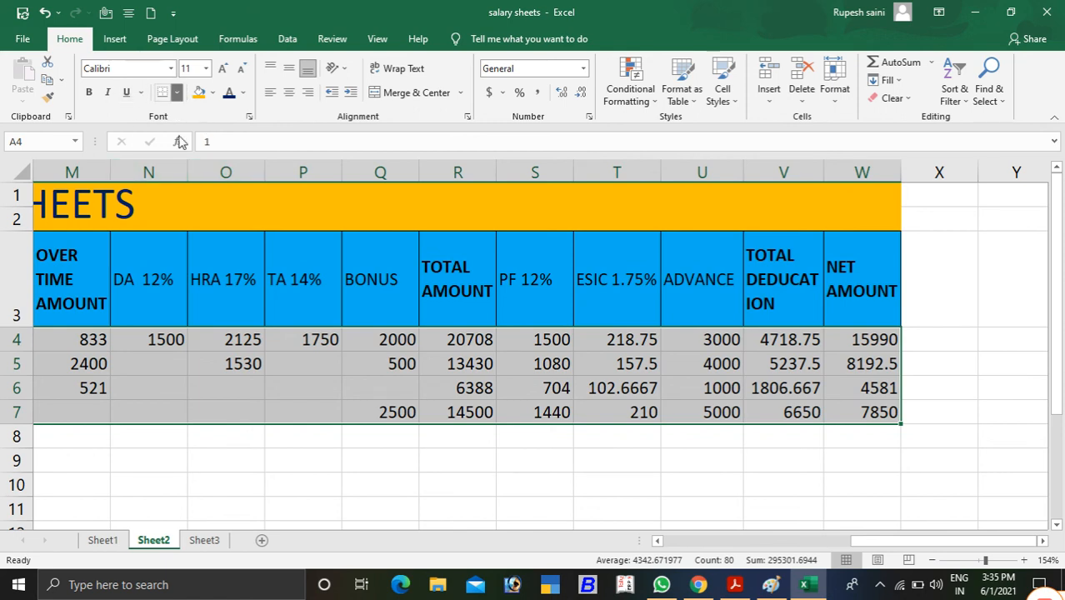
{"action": "left_click", "coordinate": [176, 93]}
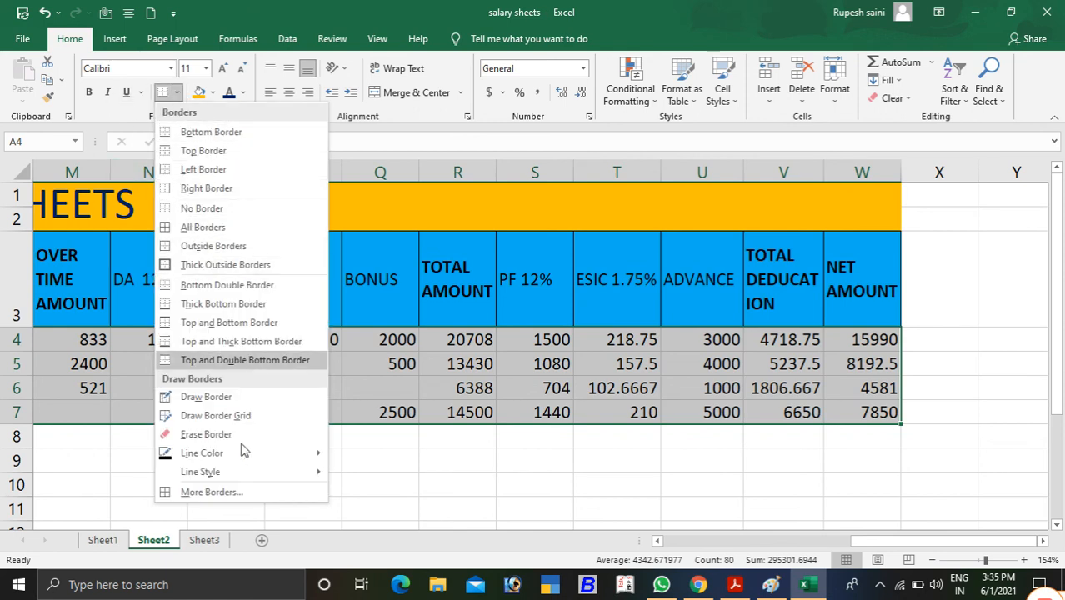
{"action": "left_click", "coordinate": [223, 265]}
{"action": "scroll", "coordinate": [301, 381], "scroll_direction": "left", "scroll_amount": 6}
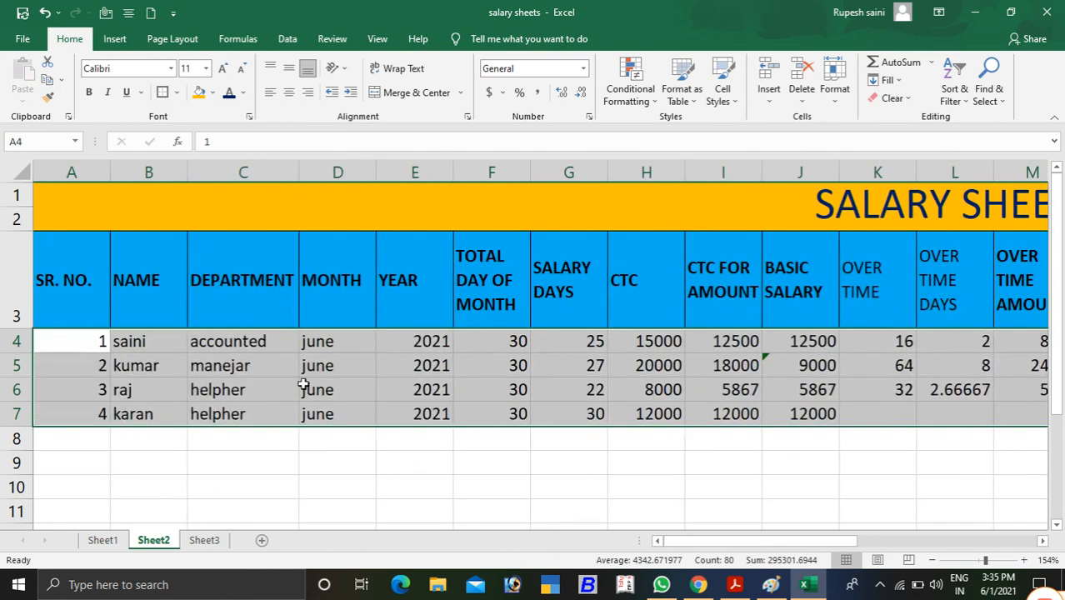
{"action": "left_click", "coordinate": [360, 482]}
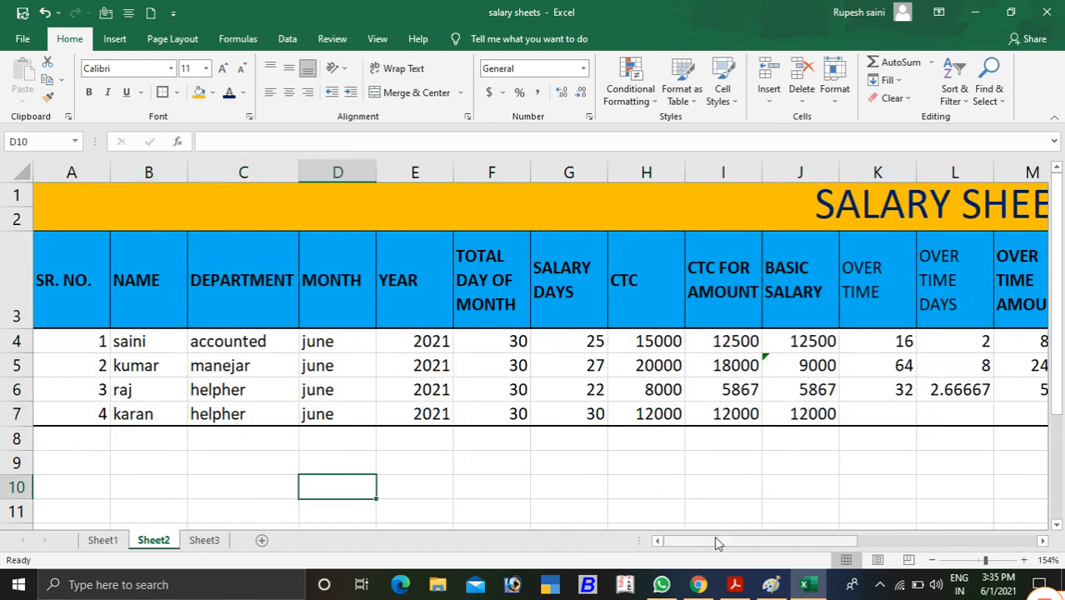
{"action": "left_click_drag", "start_coordinate": [720, 543], "coordinate": [750, 543]}
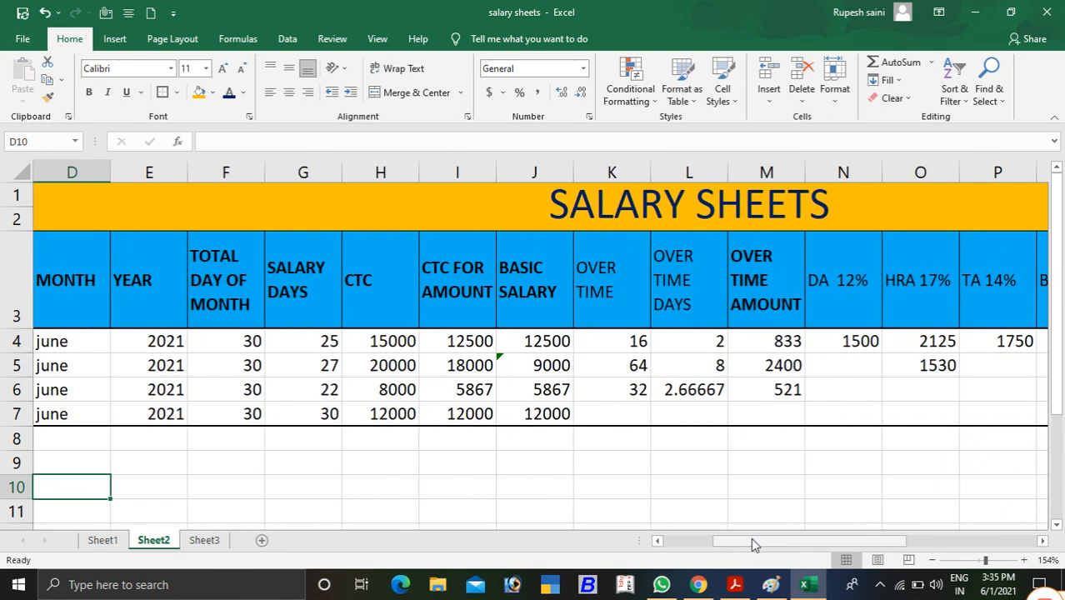